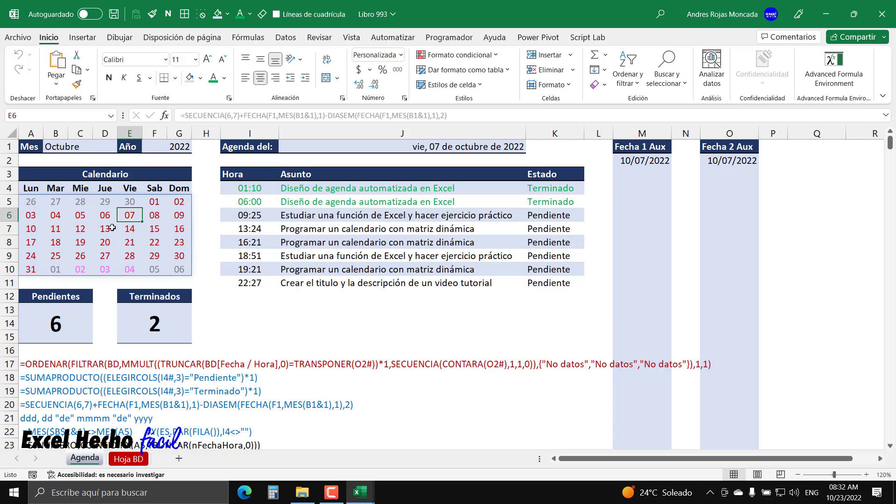
Select calendar days 13 to 15 so the agenda lists their tasks
drag(105, 228, 144, 228)
scroll(409, 326, down, 2)
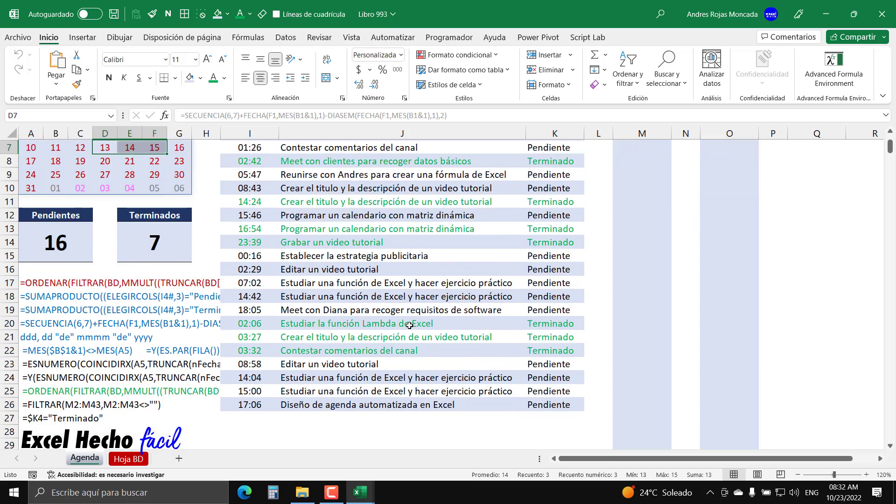
scroll(409, 326, down, 2)
scroll(409, 326, up, 4)
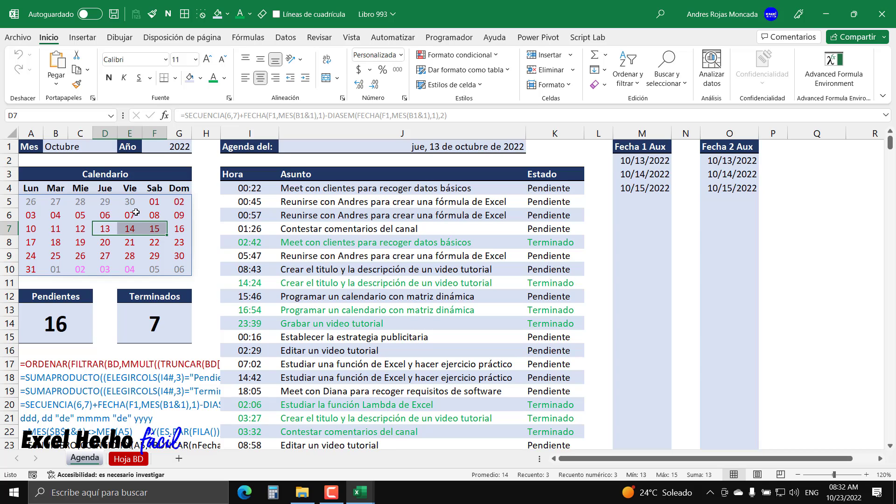
Switch the calendar to Noviembre, check the Hoja BD tasks, and select November 2 to 4
click(99, 149)
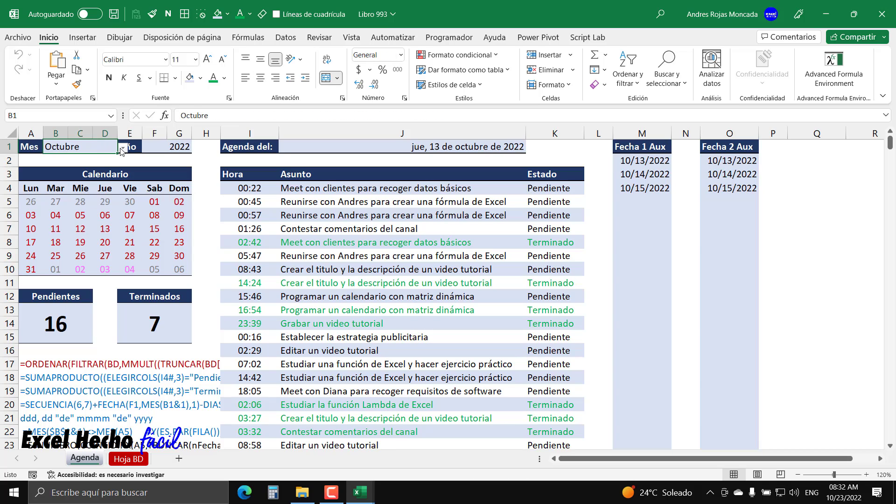
click(122, 148)
click(62, 259)
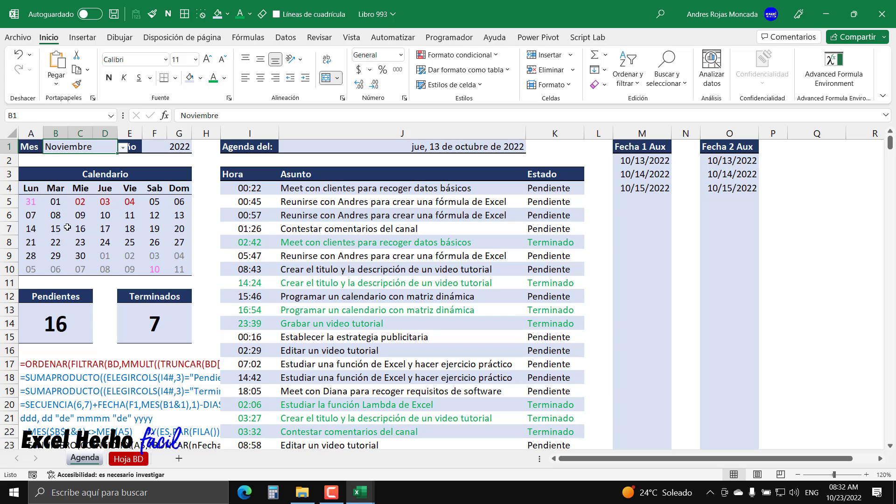
click(128, 459)
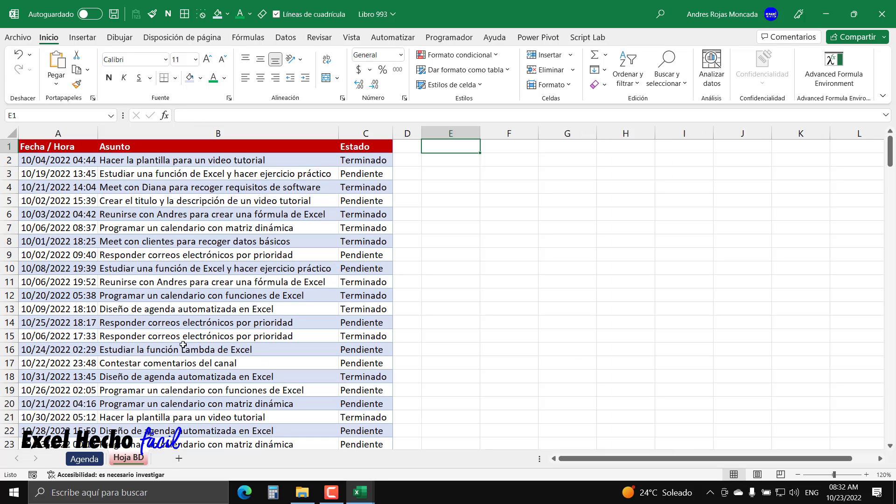
click(84, 459)
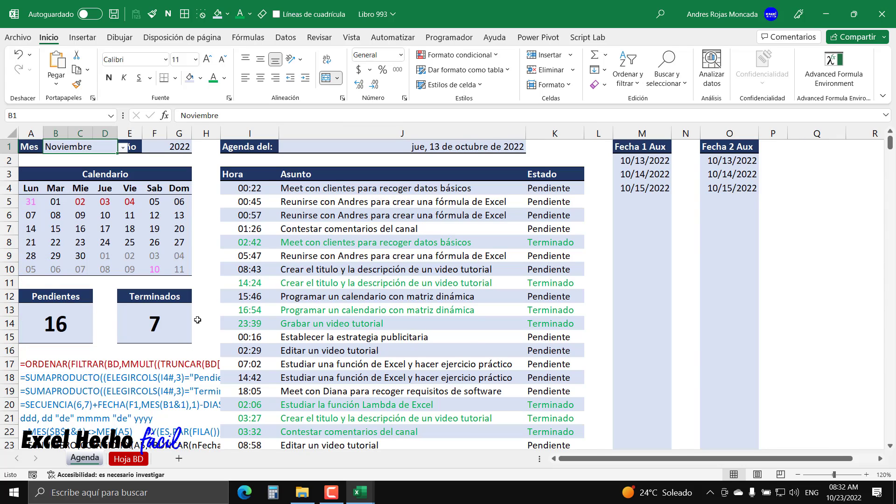
click(76, 202)
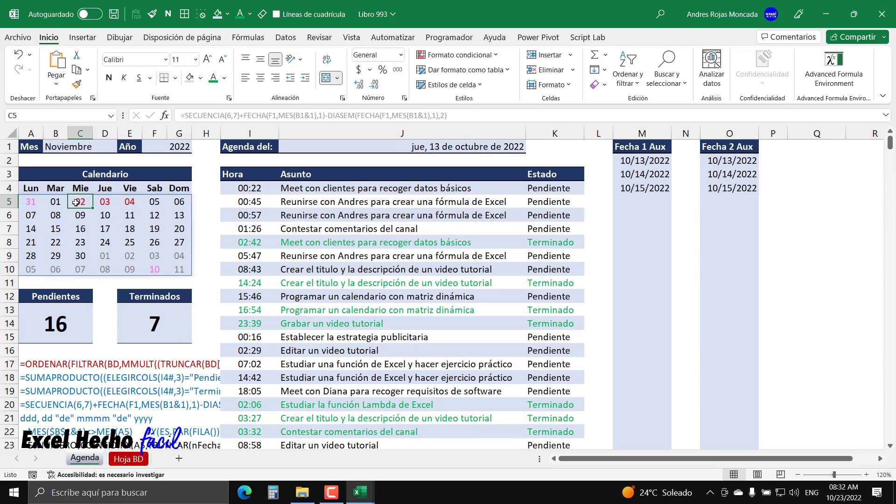
drag(76, 202, 130, 201)
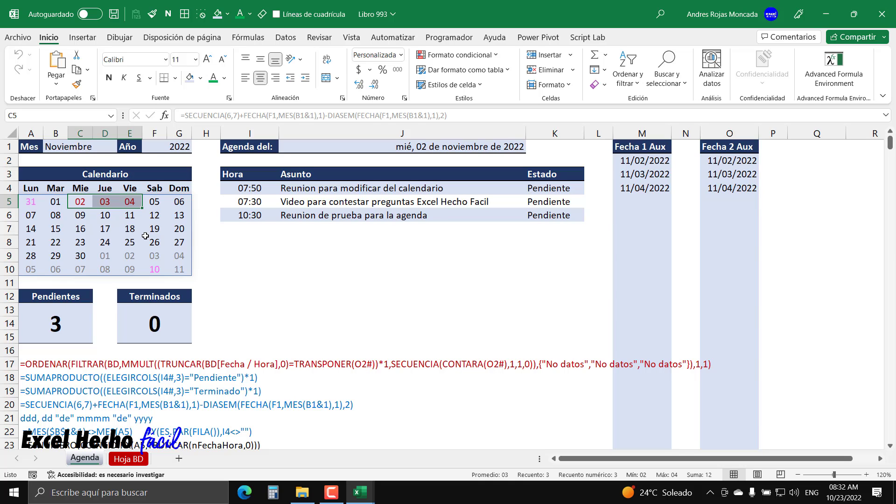
Return the calendar to Octubre and select days 20 and 21
click(108, 147)
click(123, 147)
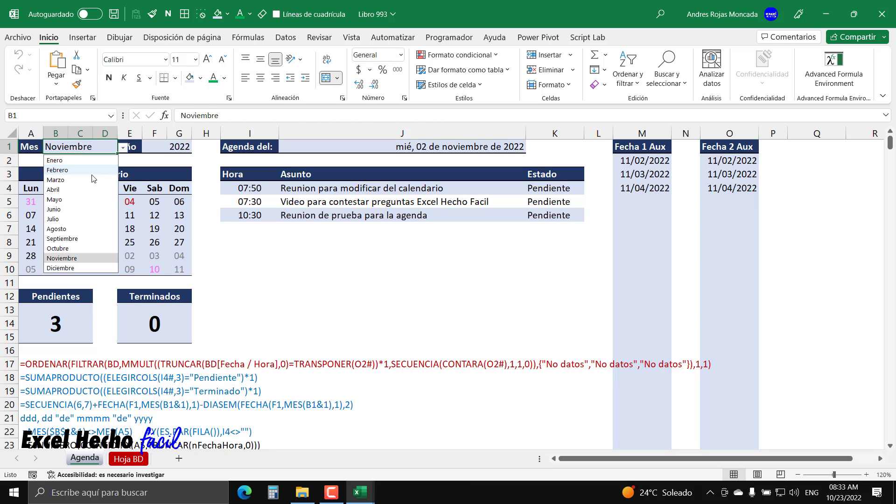
click(62, 248)
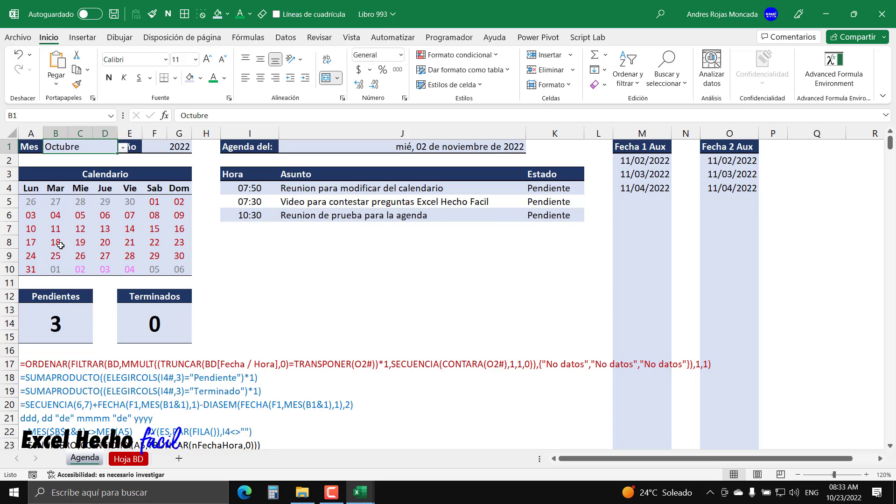
click(102, 243)
drag(102, 243, 127, 243)
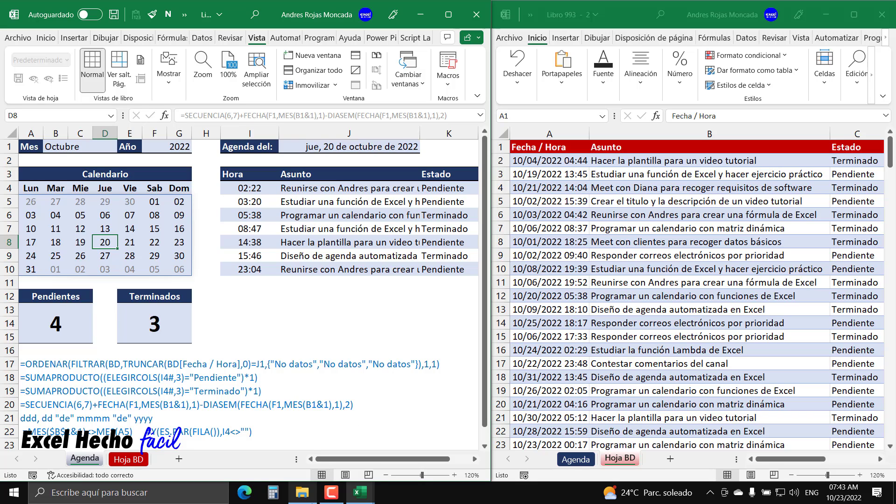
Place a second window showing the Hoja BD task table beside the 20 October agenda
mouse_move(302, 499)
mouse_move(302, 455)
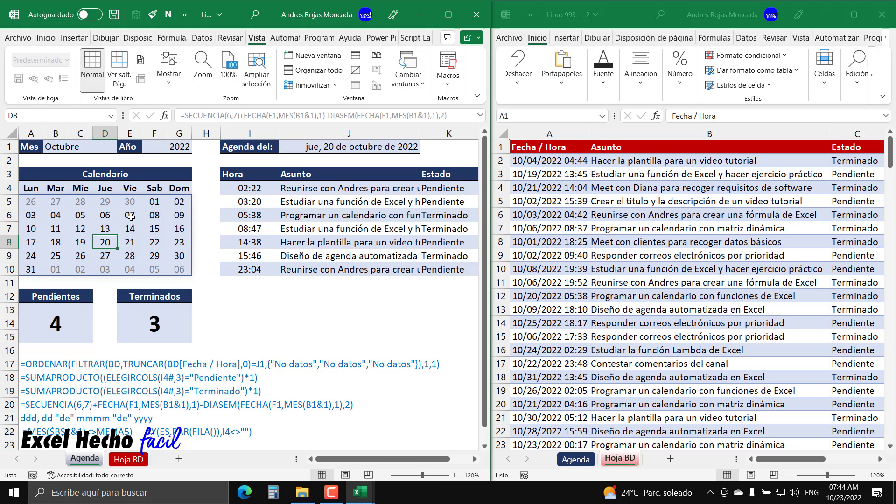
Try day ranges 7–9, 12–14, 5–7 and the whole grid, then settle on Friday 7 October
drag(129, 216, 178, 214)
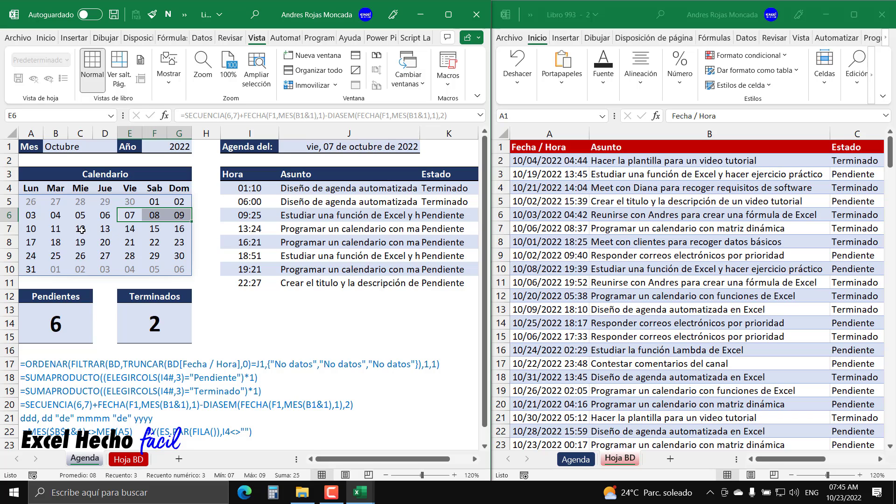
drag(80, 229, 141, 229)
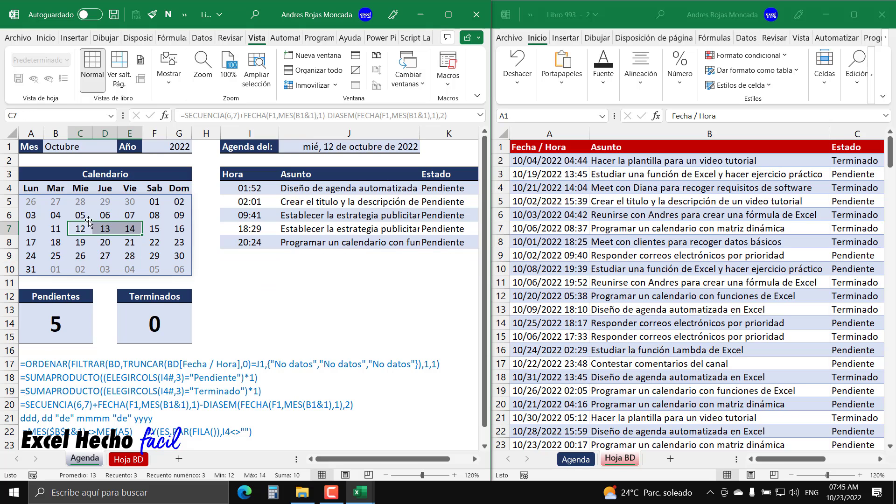
drag(86, 216, 129, 229)
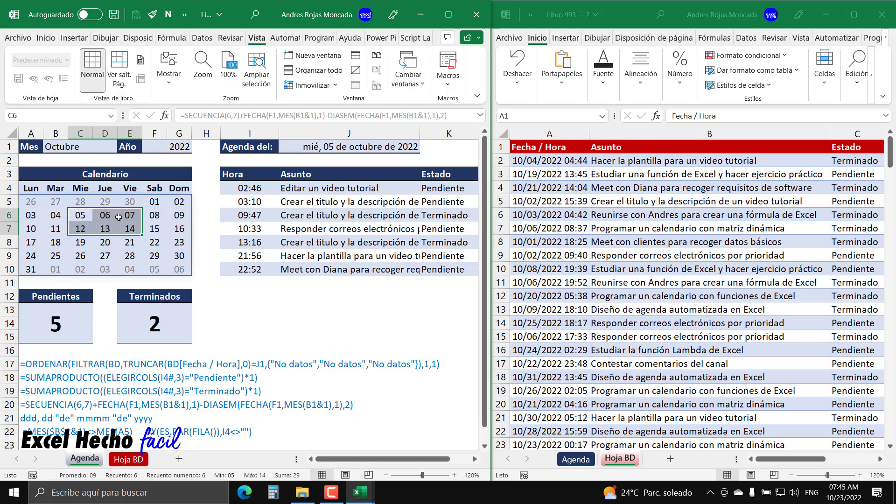
drag(31, 202, 187, 265)
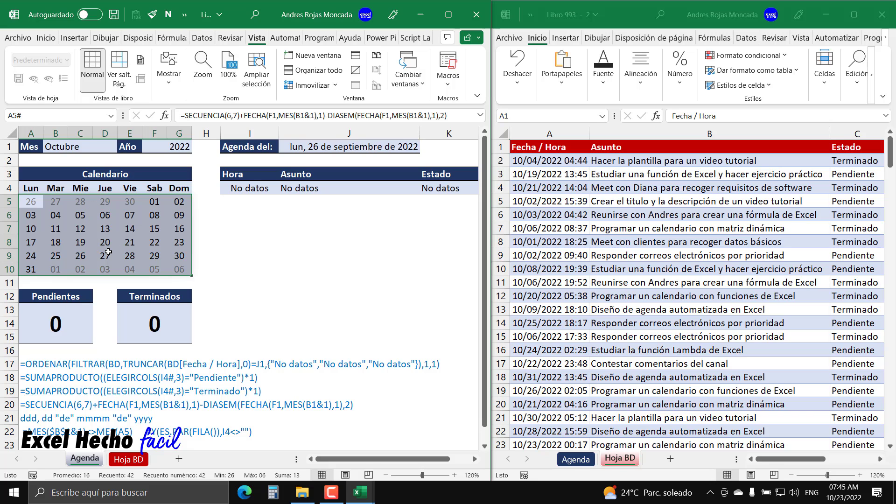
click(129, 215)
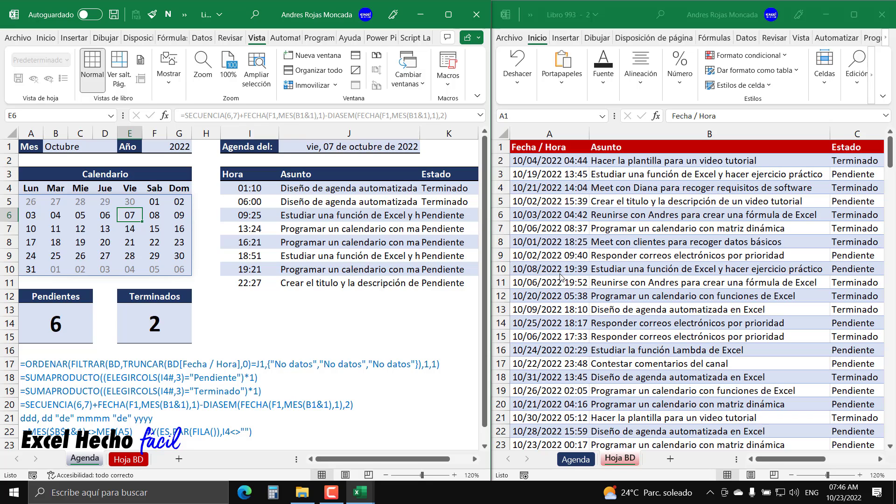
Close the second window, maximize the workbook, and glance at Hoja BD before returning to Agenda
click(881, 18)
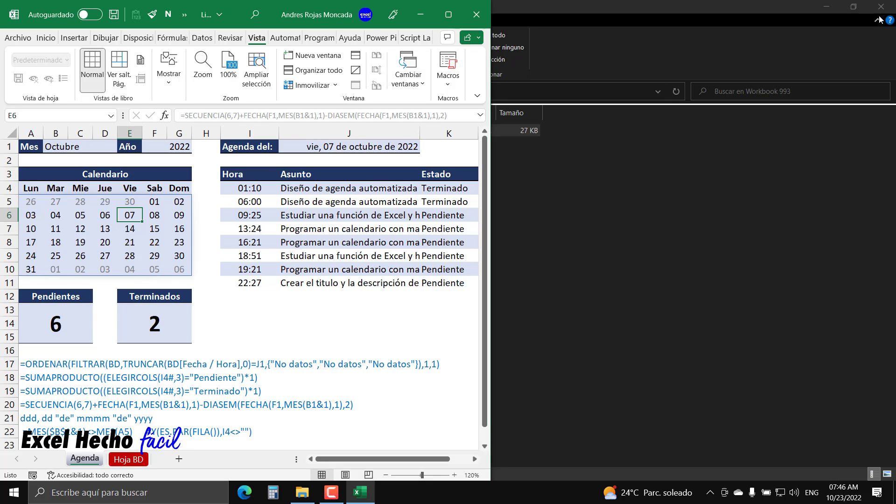
click(448, 14)
click(123, 459)
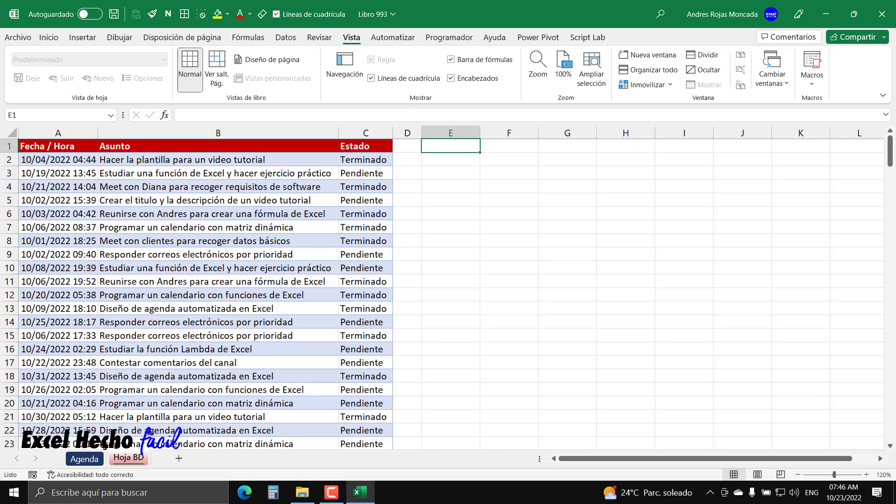
click(96, 462)
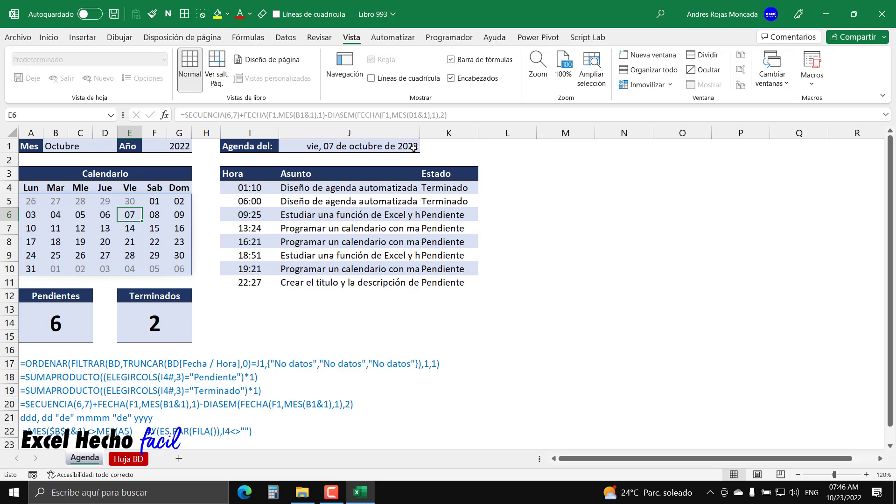
Widen column J so task names fit and set column L's width to 5
drag(419, 132, 526, 134)
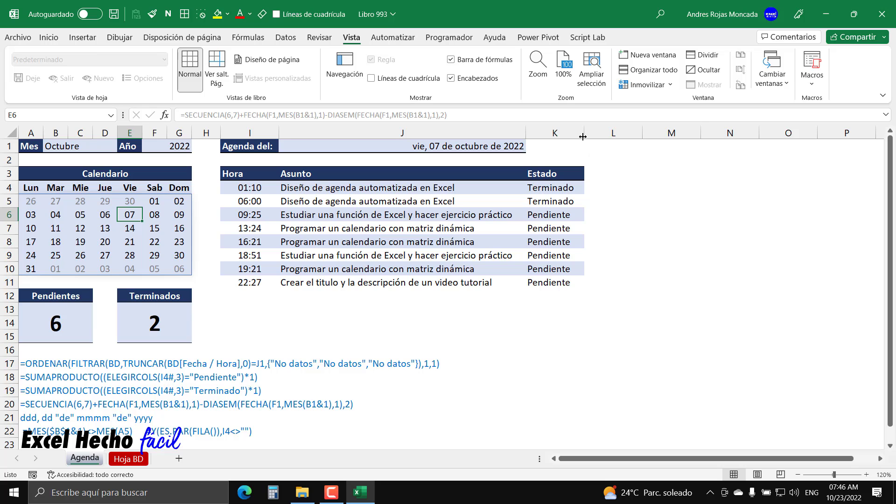
click(608, 133)
right_click(608, 133)
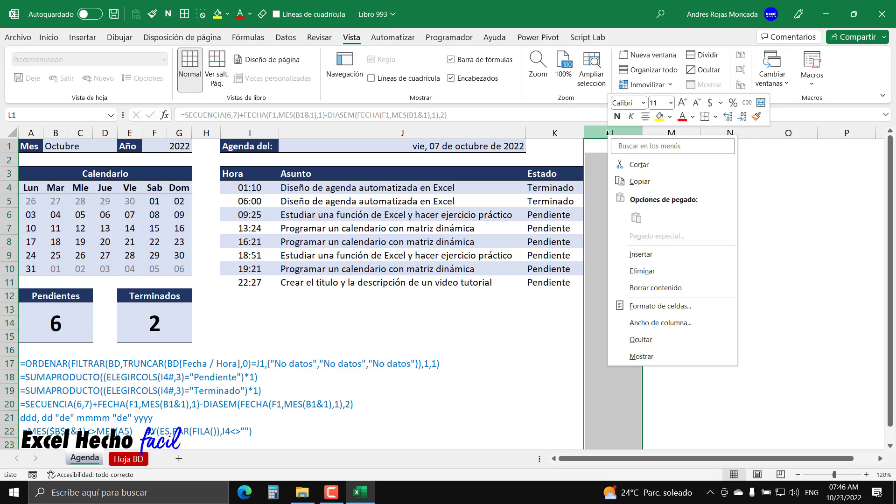
click(627, 325)
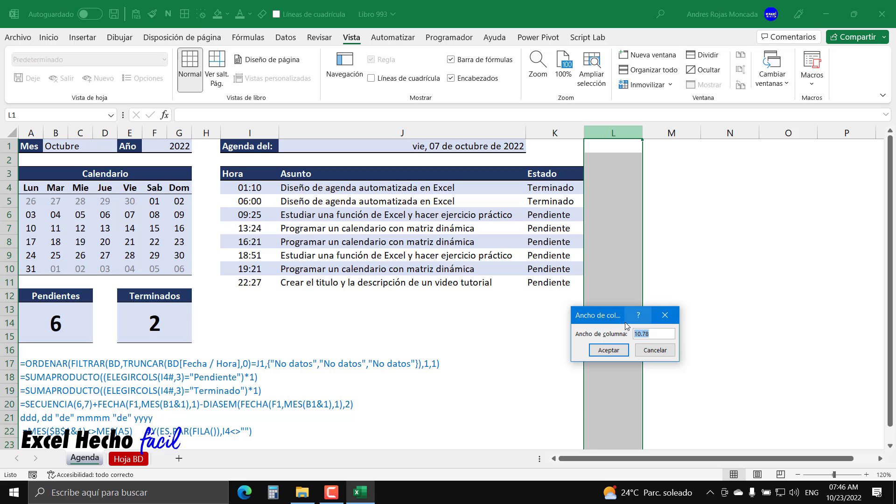
text(5)
key(Return)
click(647, 144)
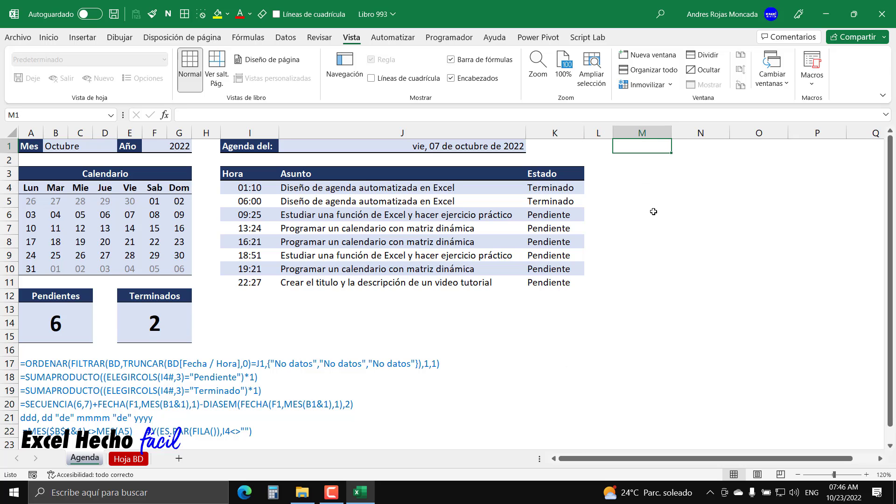
Enter helper headers 'Fecha 1 Aux' in M1 and 'Fecha 2 Aux' in O1
text(F)
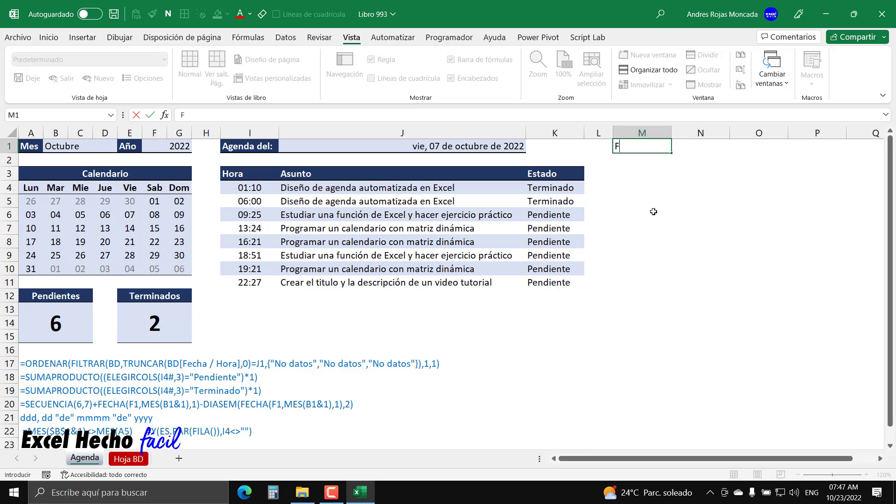
text(echa 1 Aux)
key(Tab)
key(Right)
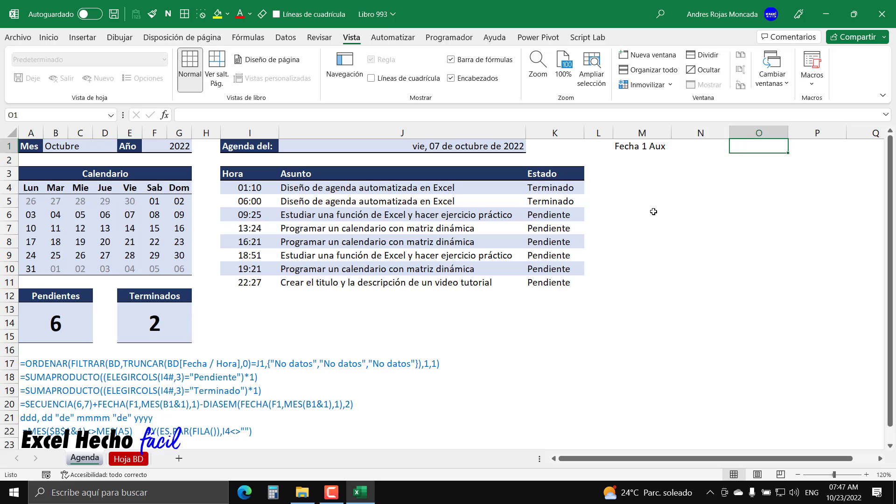
text(Fecha)
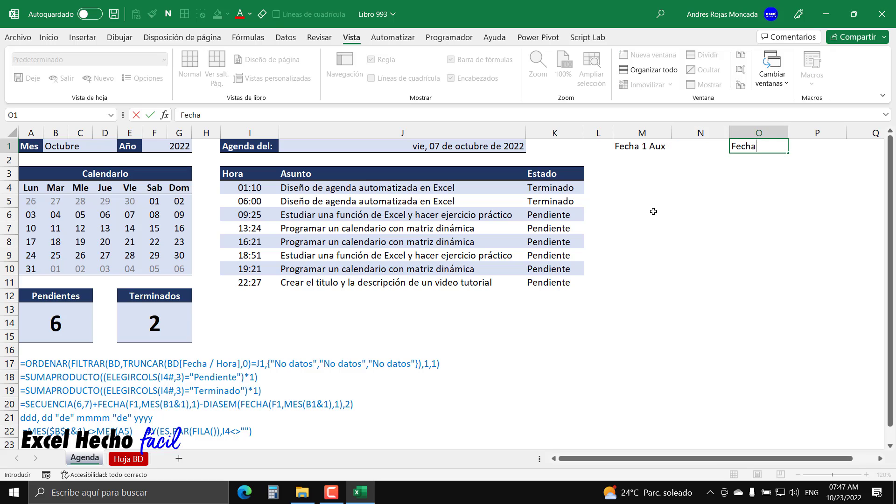
text( 2 Aux)
key(Return)
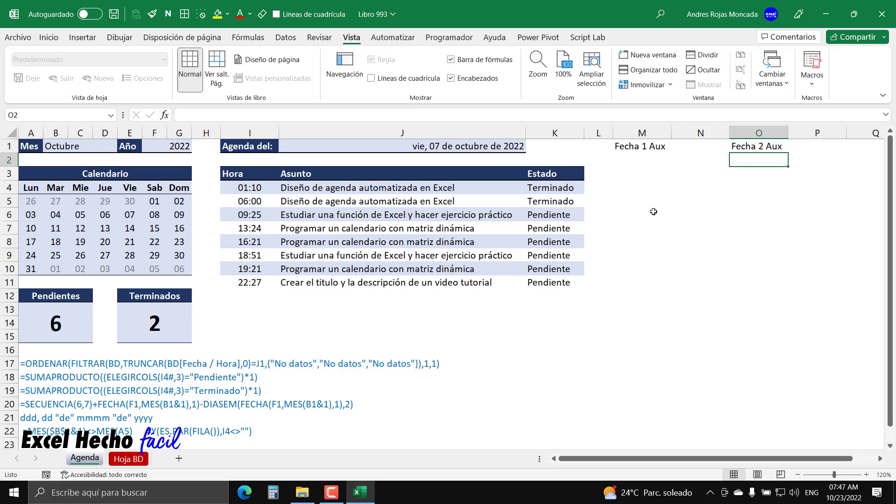
Copy the Agenda del: header's dark bold format onto M1 and O1 with Format Painter
click(253, 147)
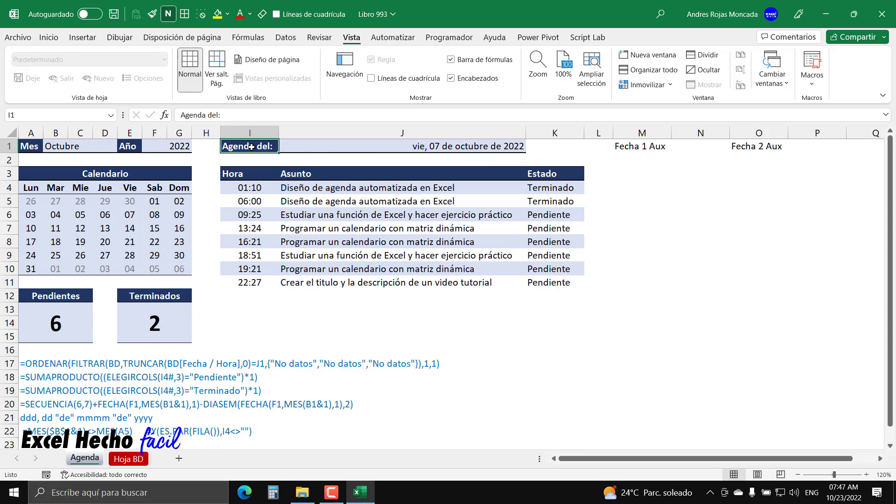
click(153, 14)
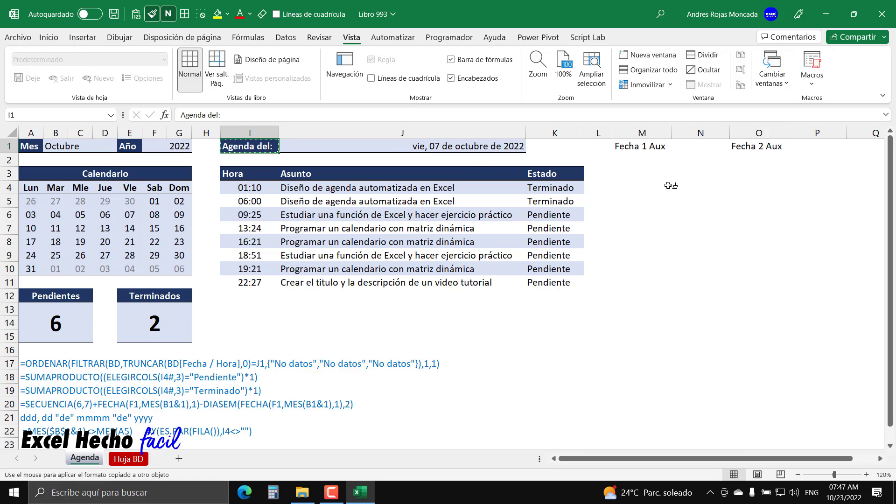
click(644, 148)
click(152, 14)
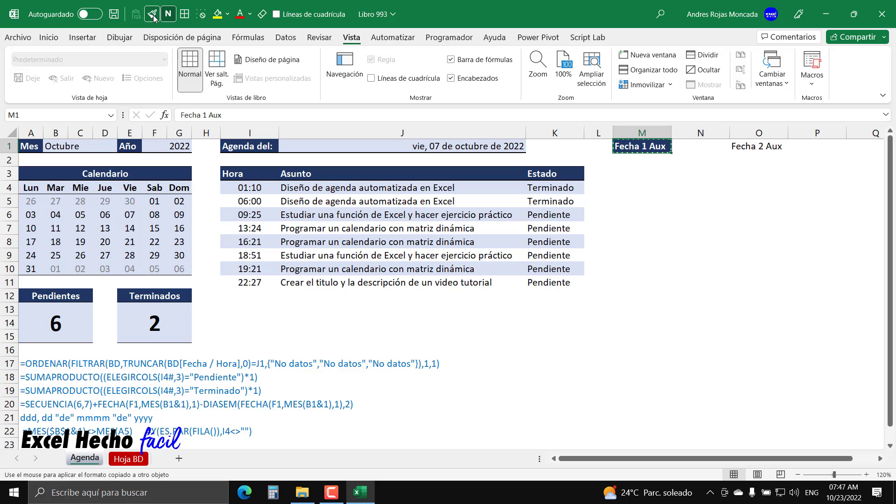
click(750, 148)
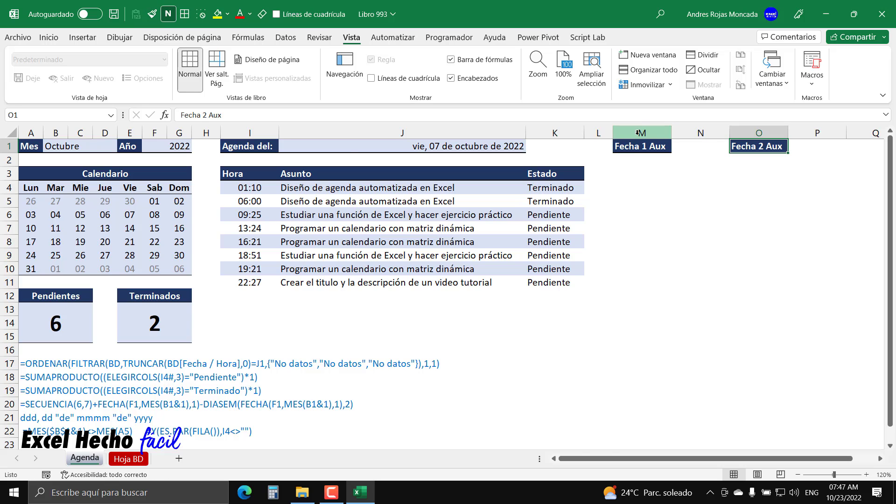
click(604, 132)
Set columns L, N and P to width 5
ctrl+click(701, 133)
ctrl+click(816, 134)
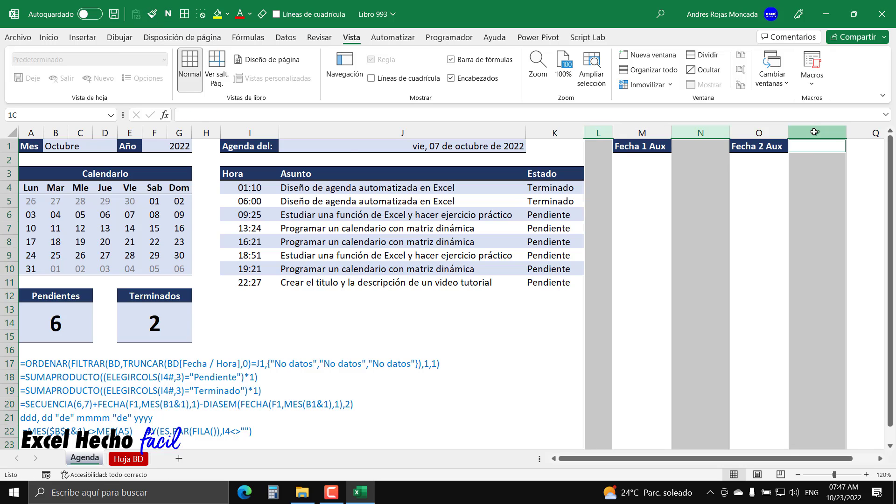
right_click(816, 135)
click(765, 320)
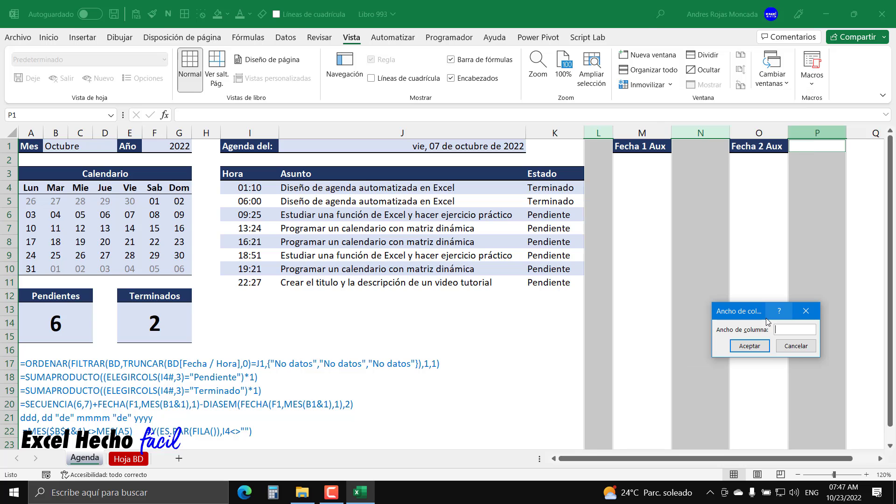
key(Return)
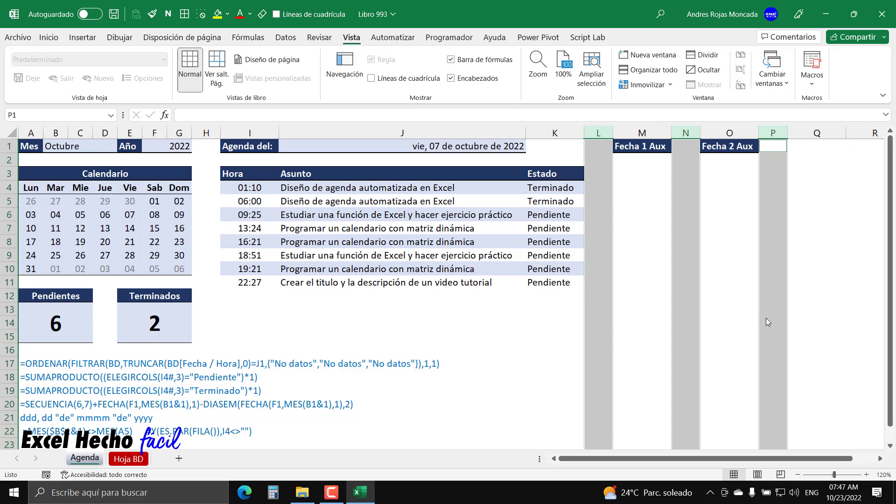
click(652, 162)
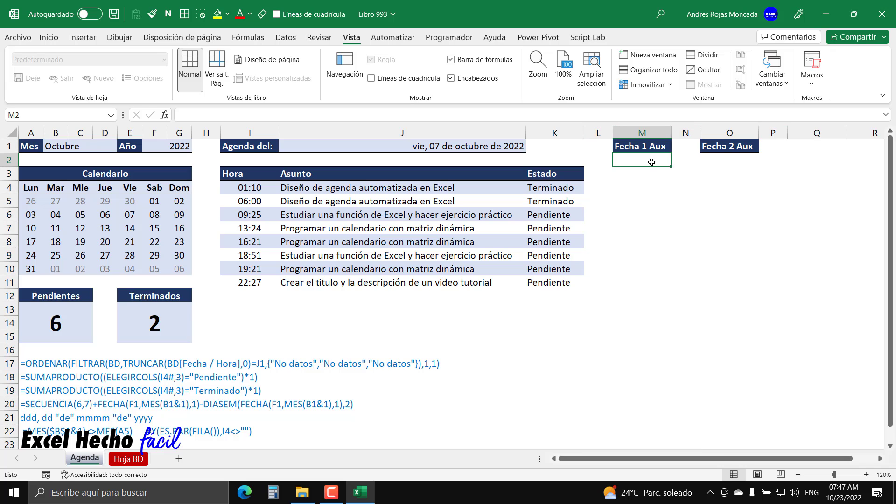
Test the agenda by picking 13 October, 7 October, and then several days together
click(103, 231)
click(104, 215)
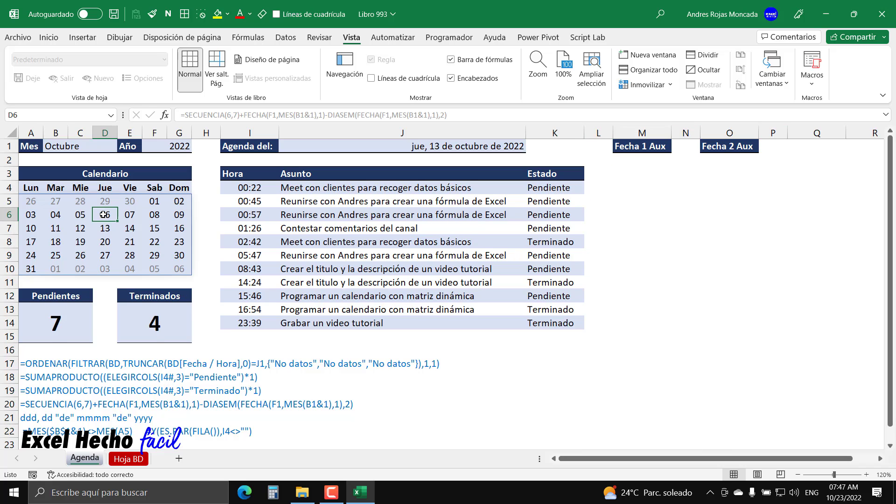
click(134, 214)
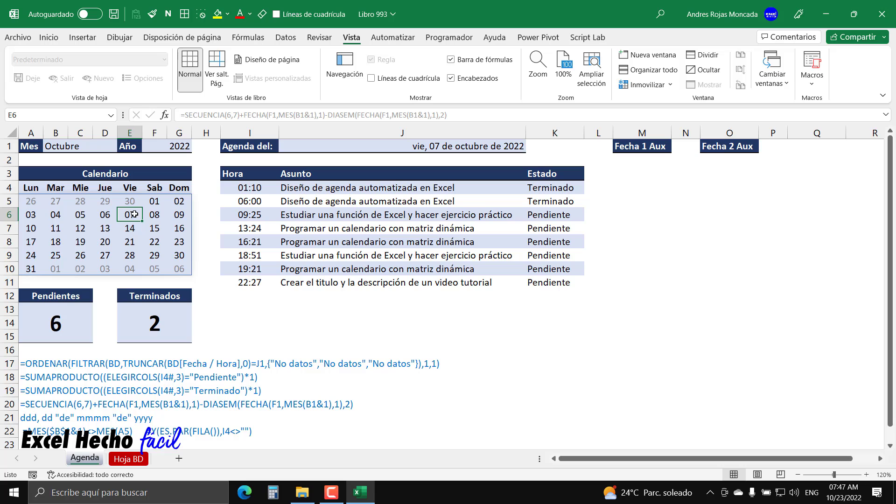
drag(104, 217, 149, 226)
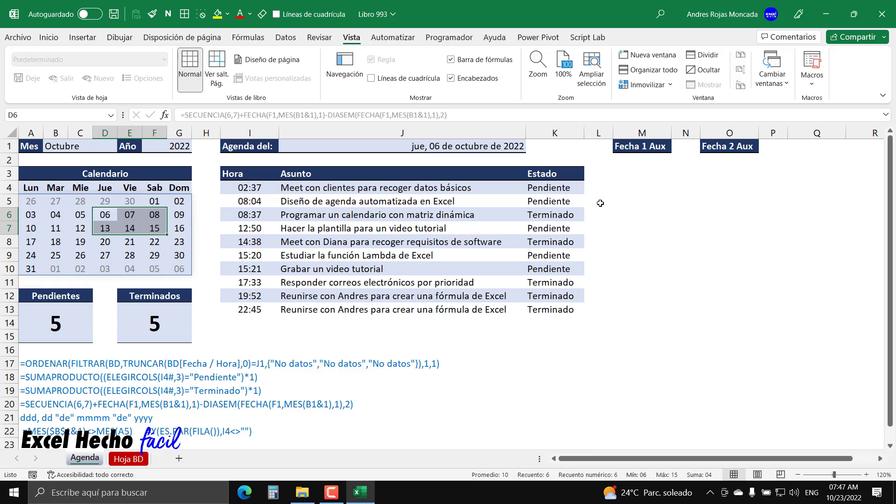
Inspect the empty helper cells under Fecha 1 Aux and Fecha 2 Aux
drag(638, 159, 640, 372)
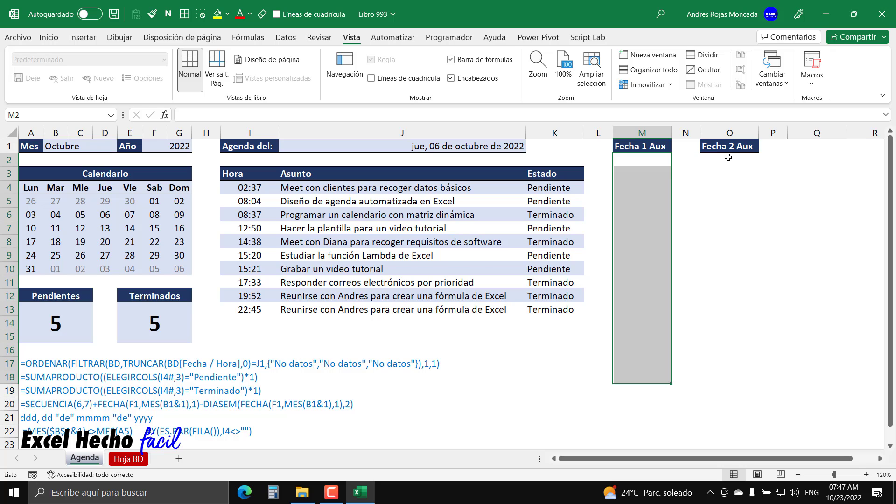
drag(728, 159, 729, 319)
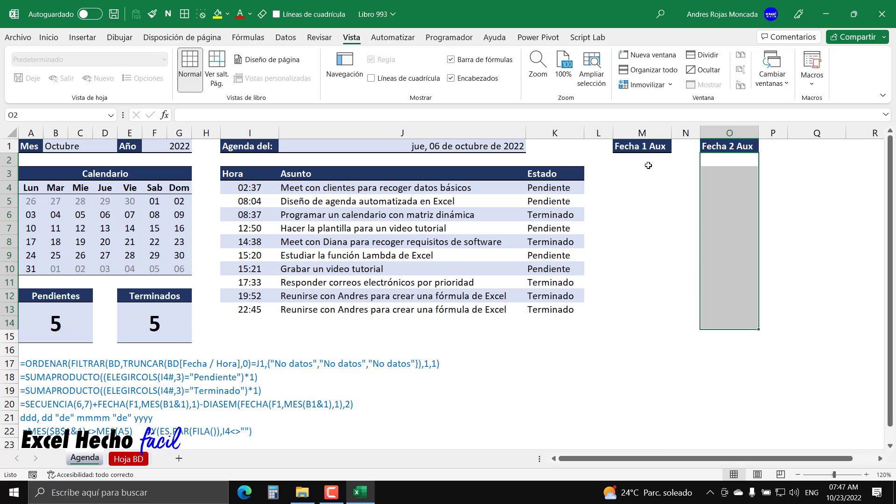
drag(650, 160, 656, 361)
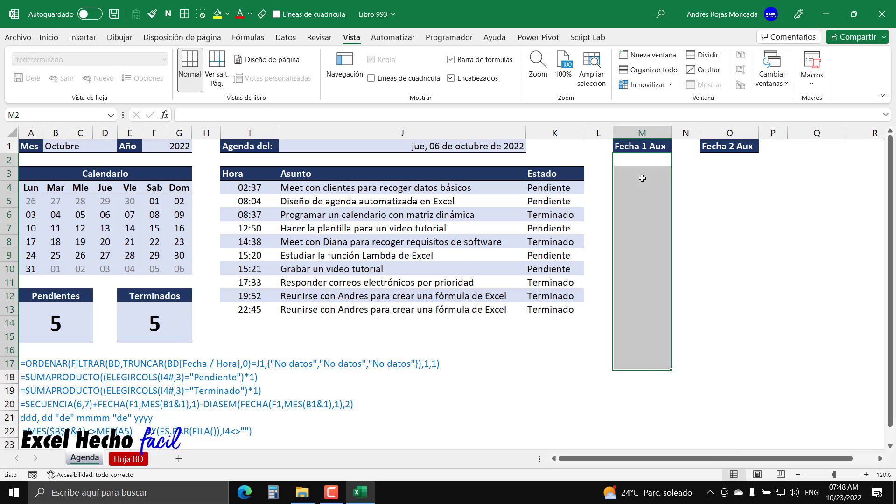
click(642, 163)
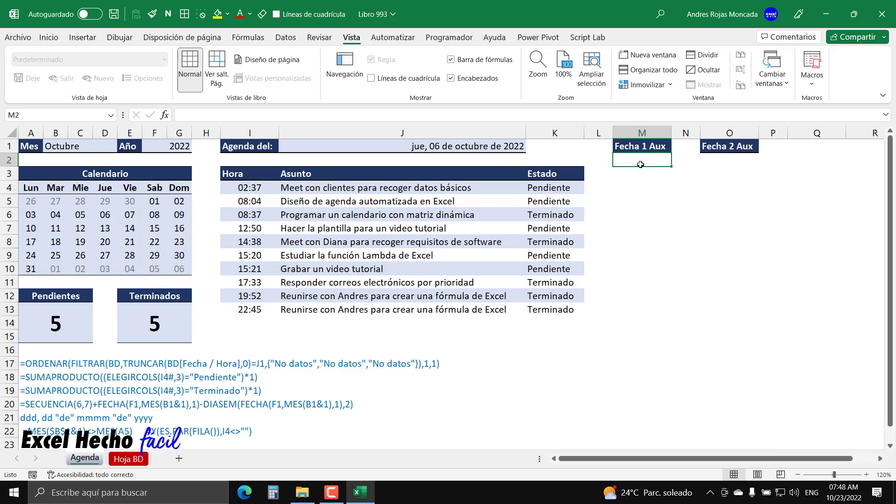
Show 20 October, then select 6 to 8 October and check the Fecha 1 Aux cells
click(105, 241)
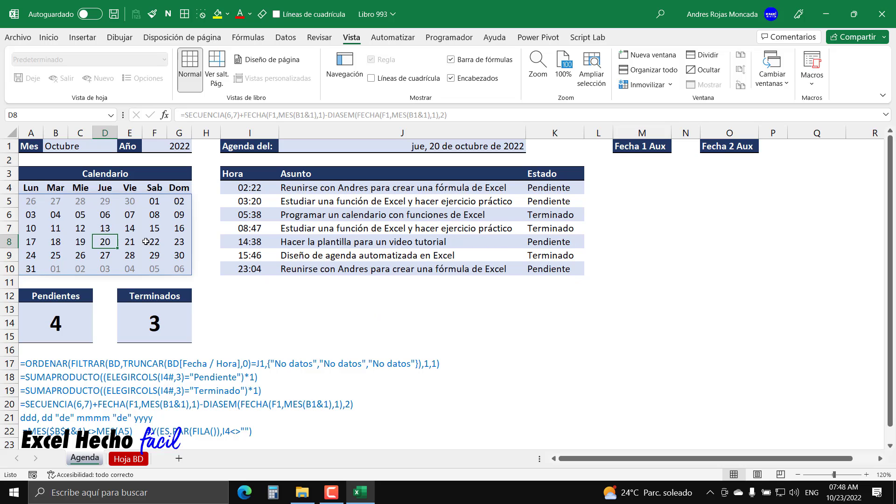
click(627, 158)
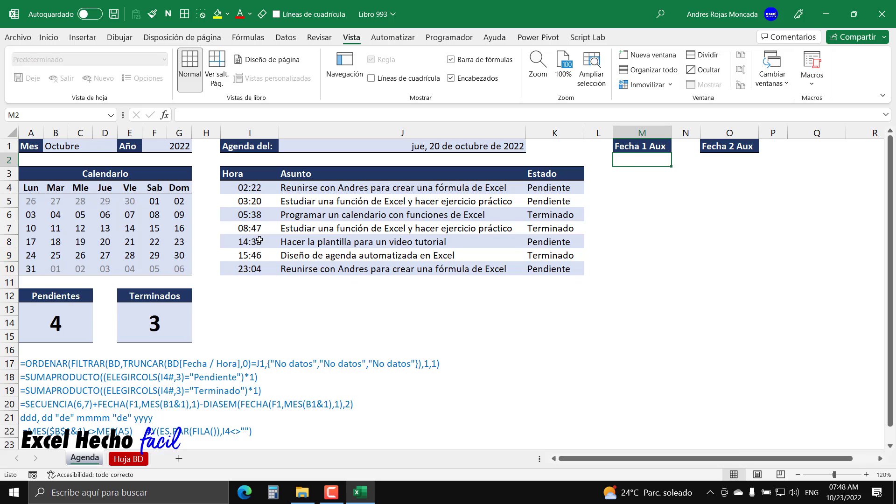
drag(105, 215, 154, 216)
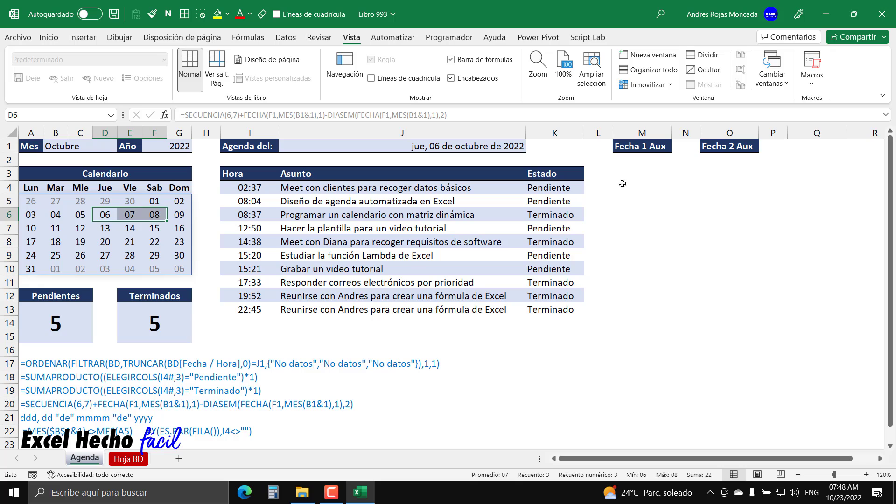
drag(635, 157, 641, 318)
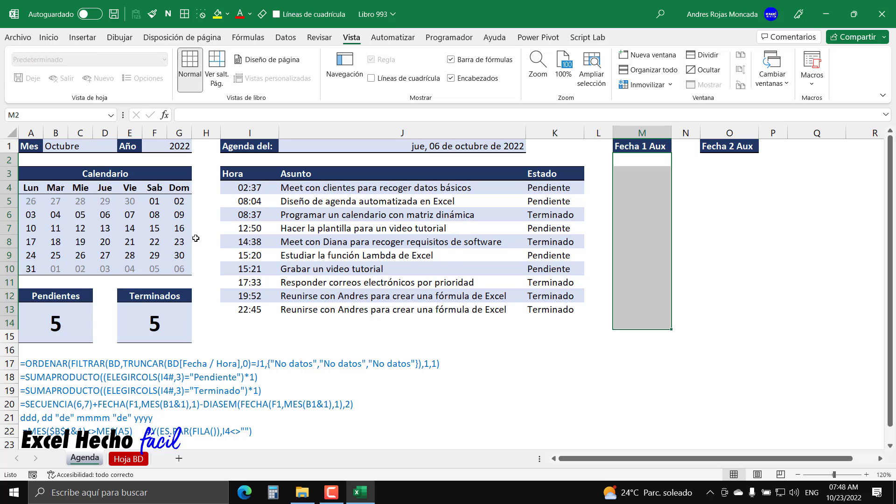
Select the whole calendar grid, then the helper range M2 down to row 23
click(33, 201)
drag(34, 201, 182, 269)
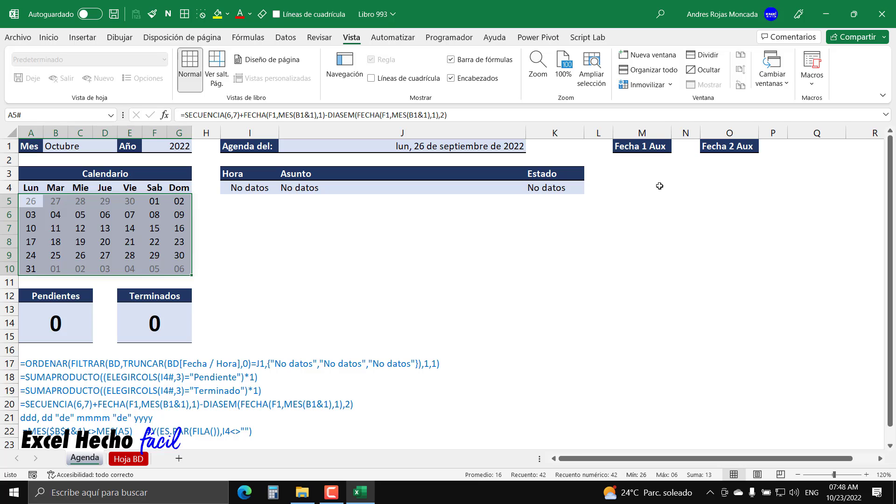
click(654, 159)
drag(654, 160, 655, 349)
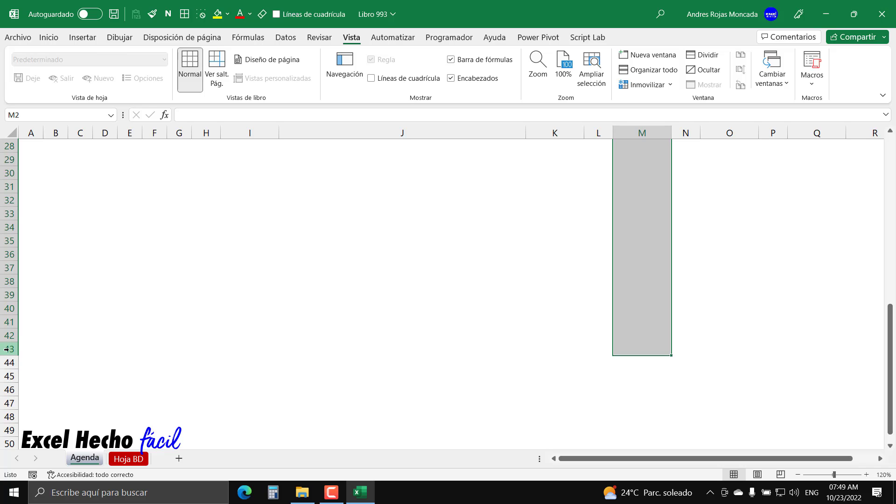
Fill the M2-downward helper range light blue, then show the agenda for 20 October
click(227, 14)
click(251, 61)
scroll(653, 233, up, 9)
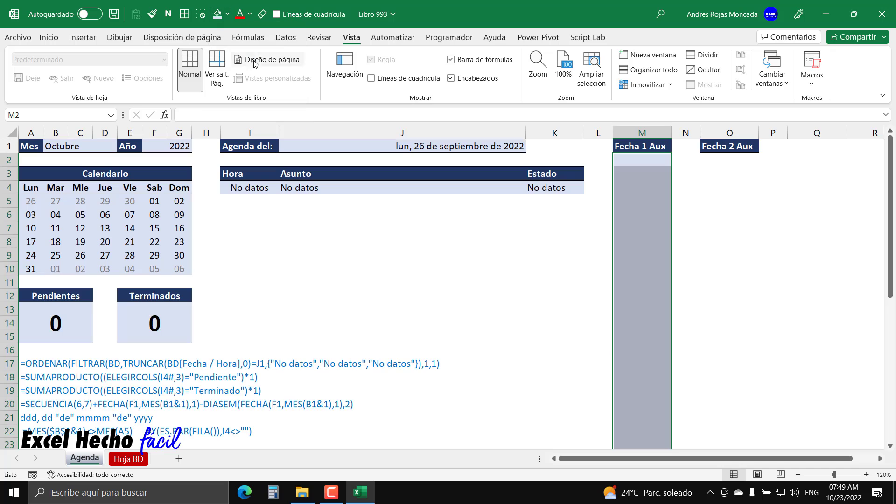
click(653, 234)
key(ctrl+Up)
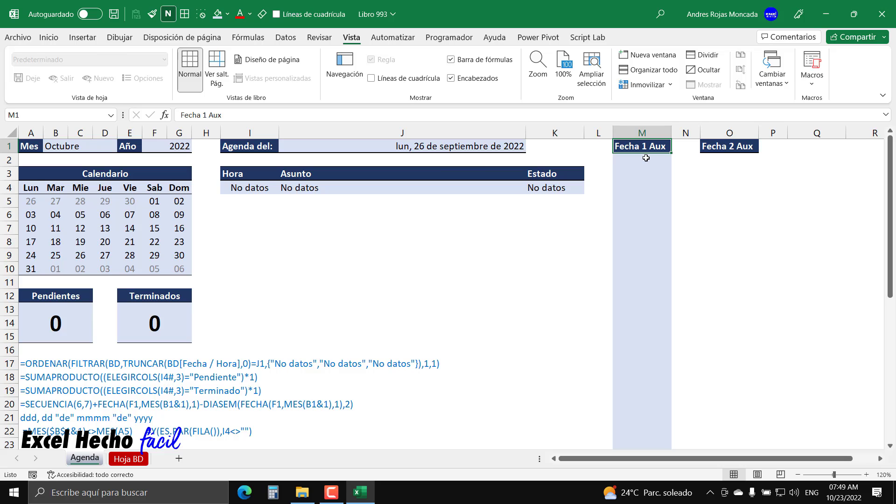
click(107, 236)
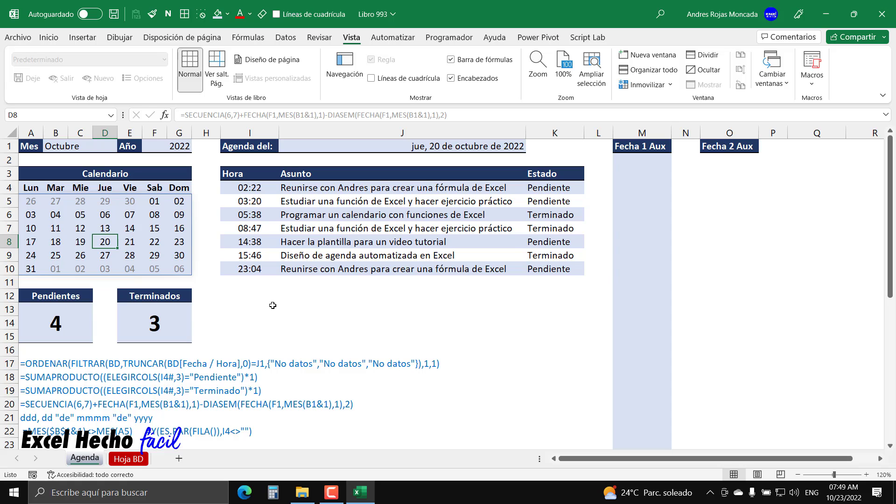
Delete the code statement writing the clicked date into J1, then return to Excel
key(alt+F11)
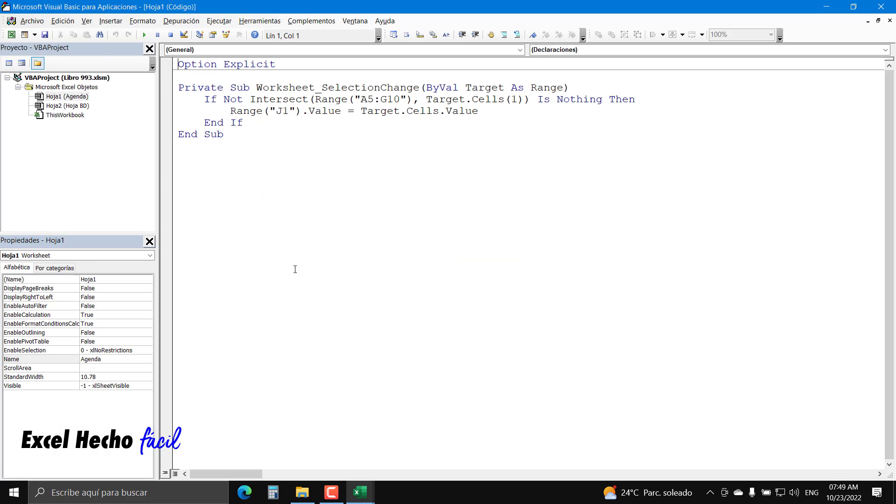
drag(479, 111, 231, 113)
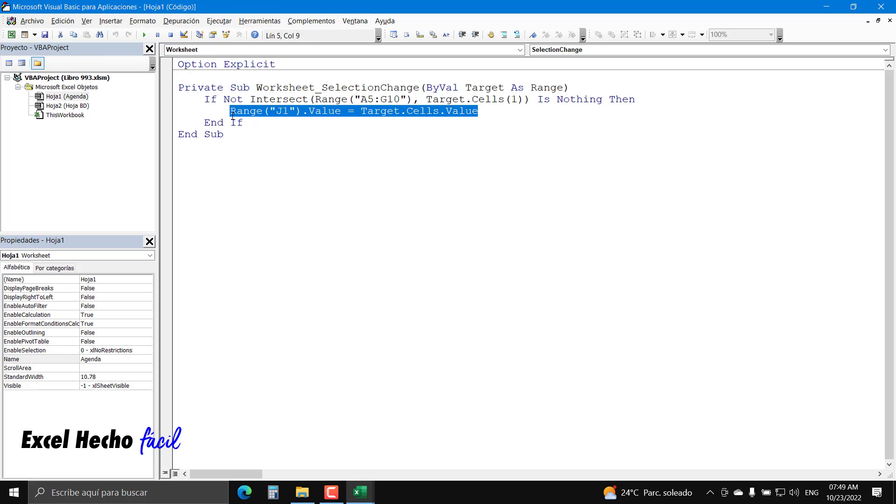
key(Delete)
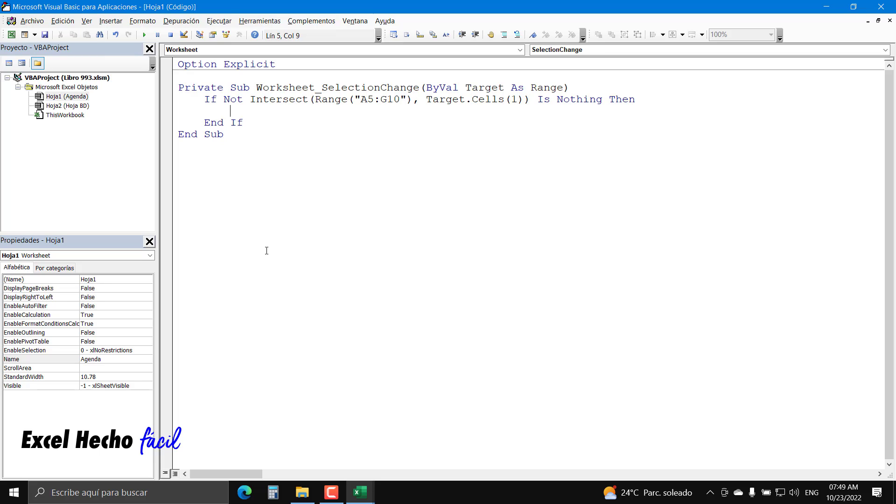
click(72, 98)
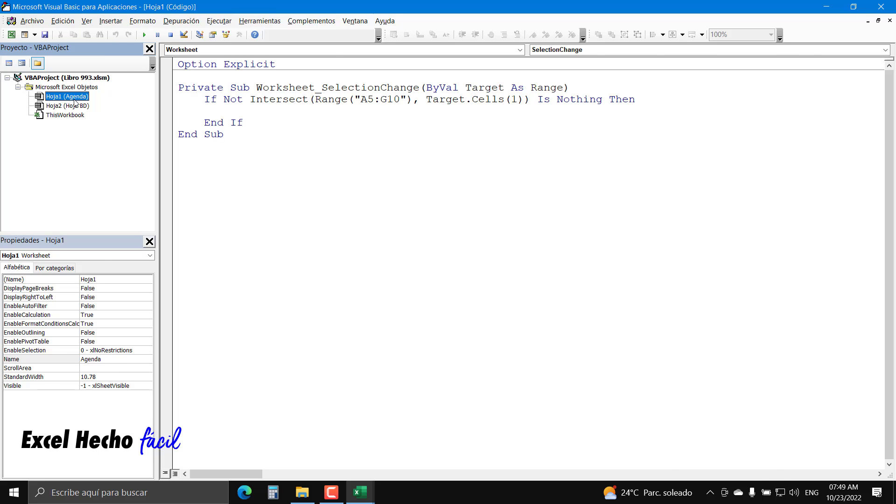
key(alt+F11)
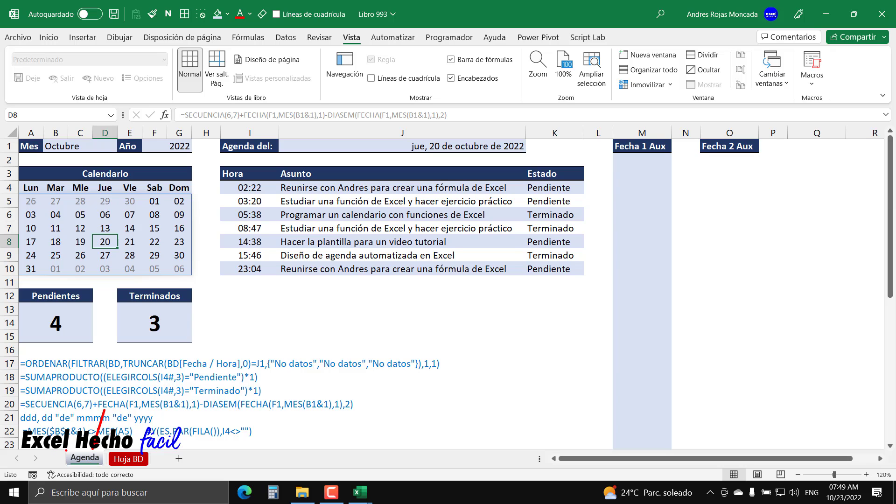
drag(62, 449, 105, 465)
mouse_move(18, 167)
mouse_down()
mouse_move(192, 285)
mouse_move(193, 276)
mouse_up()
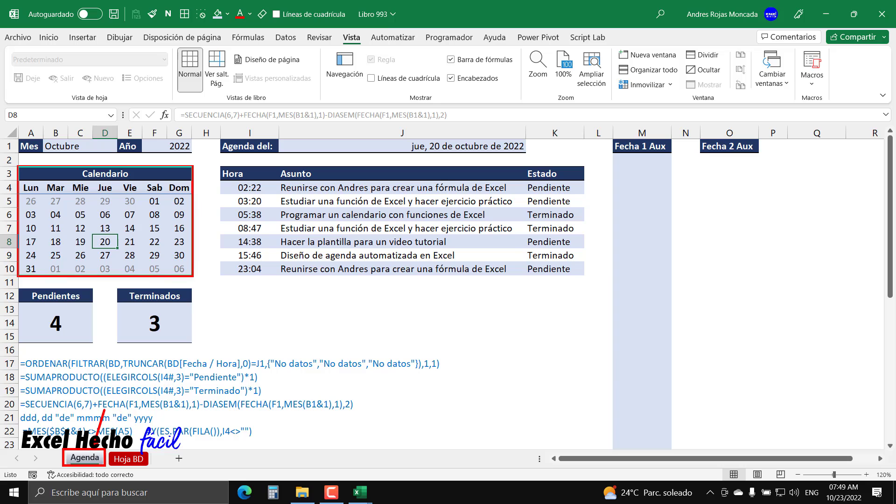
mouse_move(219, 164)
mouse_down()
mouse_move(555, 284)
mouse_move(589, 279)
mouse_up()
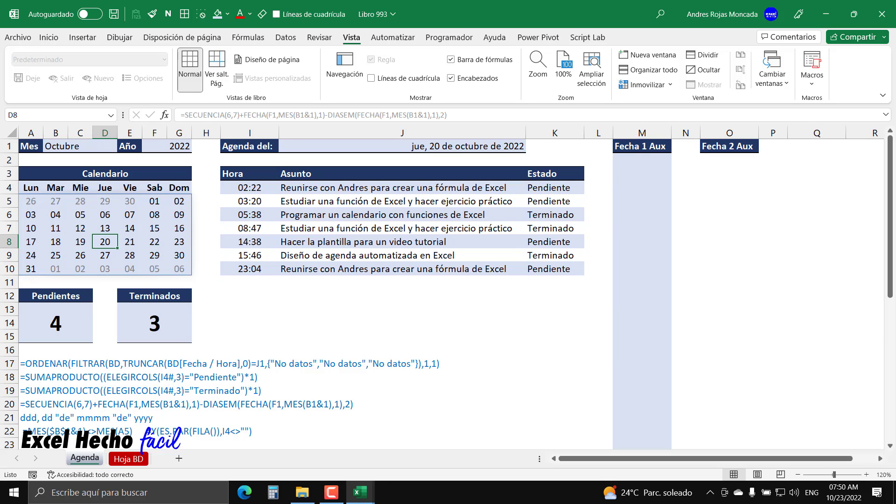
key(alt+F11)
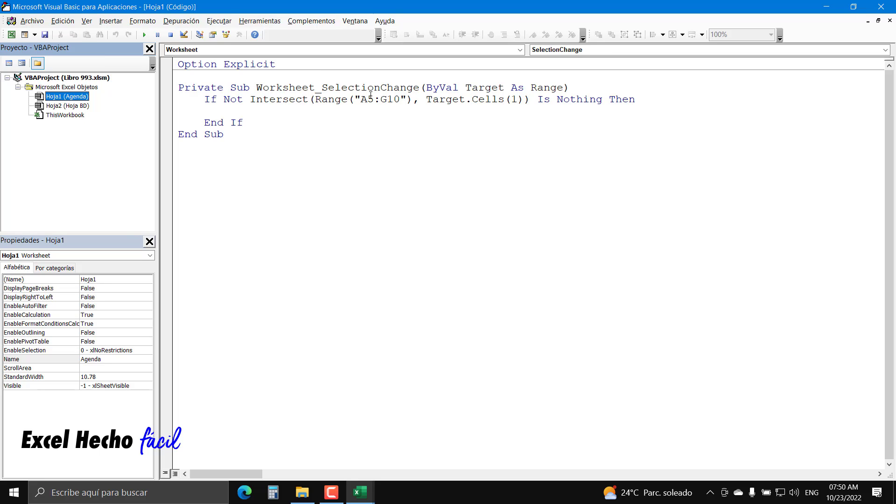
double_click(468, 87)
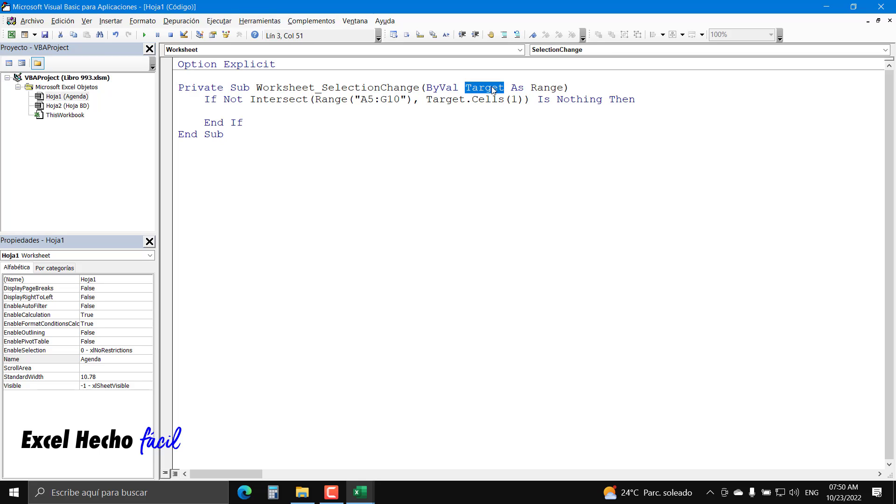
drag(419, 87, 253, 89)
click(59, 98)
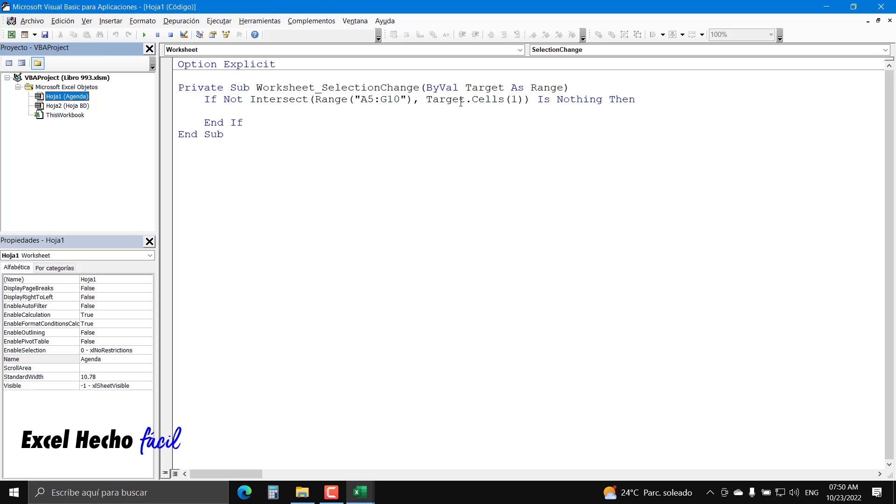
drag(413, 99, 315, 99)
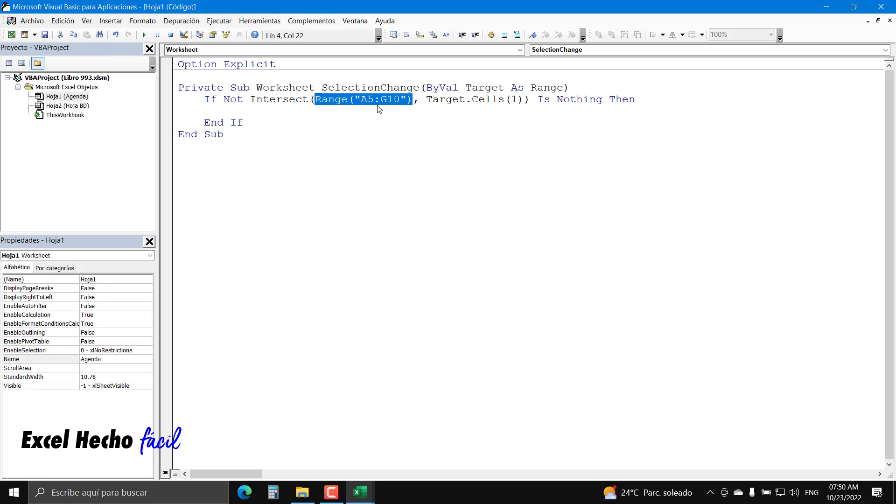
key(alt+F11)
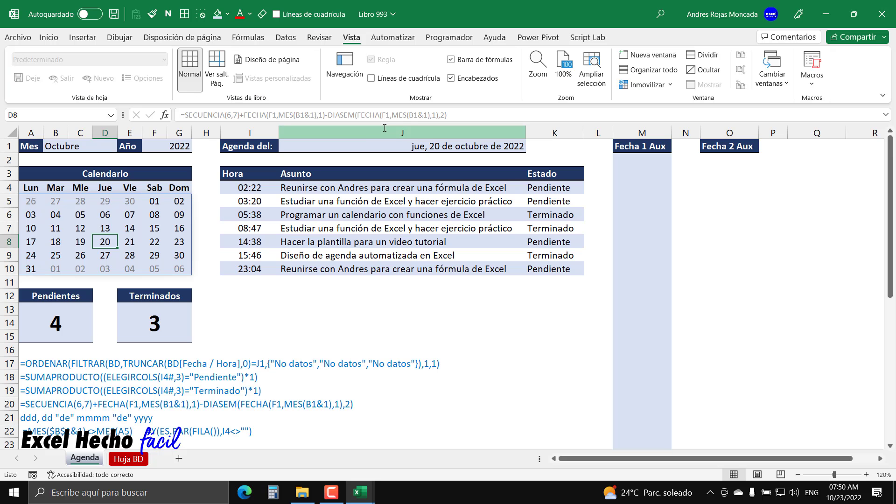
Verify the calendar spans A5:G10, testing single days and the 06–08 range in D6:F6
click(25, 201)
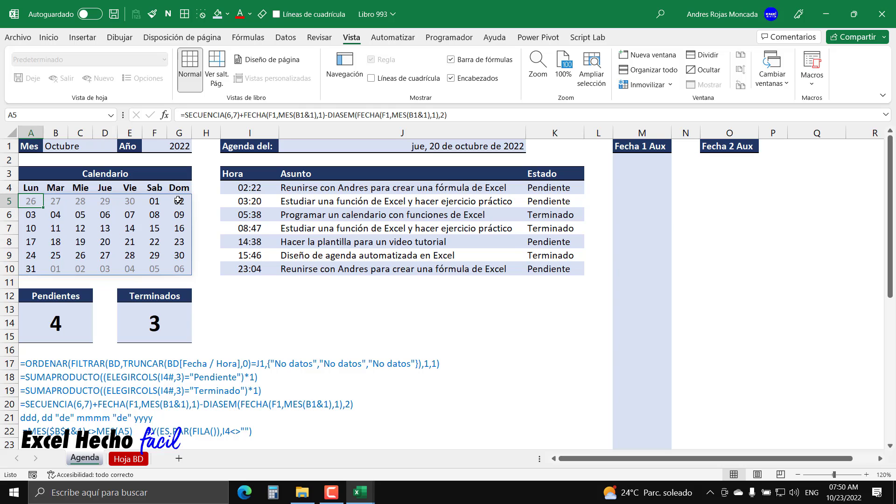
click(182, 270)
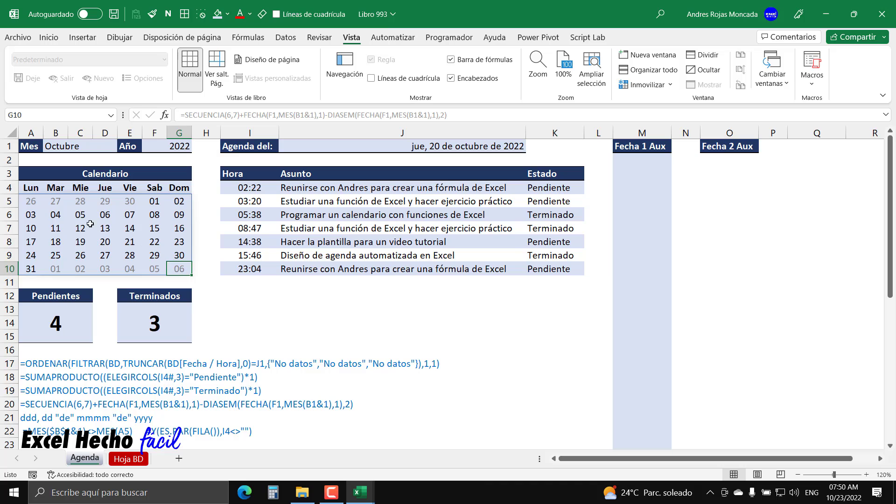
drag(31, 201, 178, 270)
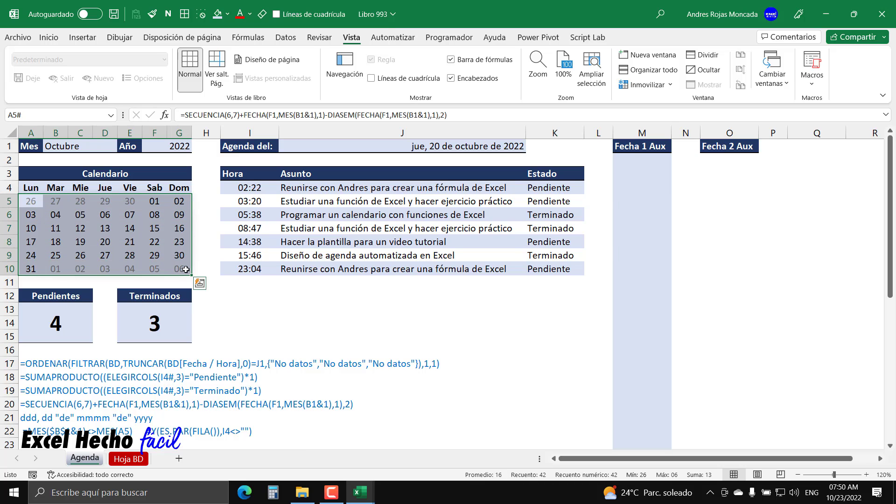
click(154, 229)
click(136, 229)
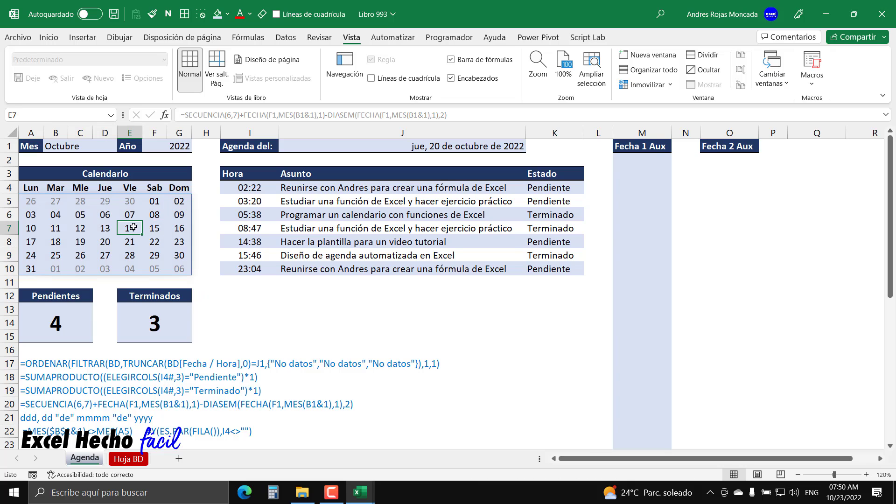
click(130, 215)
drag(107, 215, 154, 216)
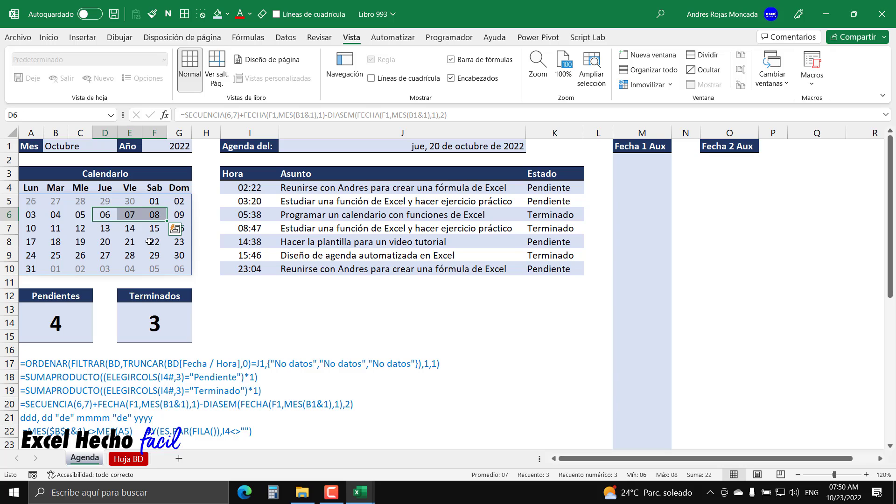
drag(31, 202, 183, 268)
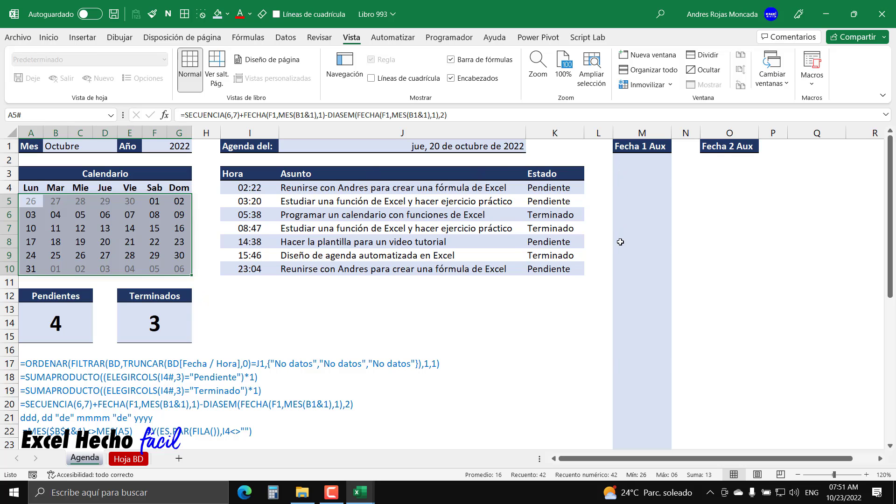
Review the If line's Range("A5:G10") and Target.Cells(1) arguments in the SelectionChange code
key(alt+F11)
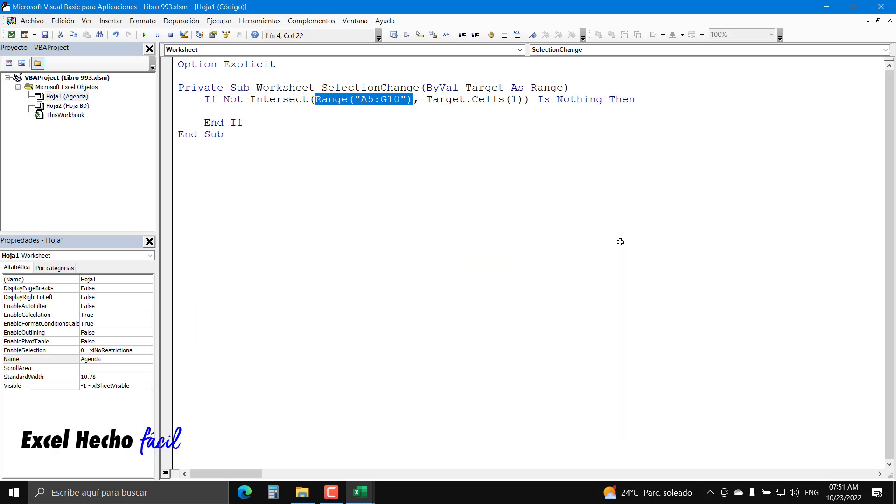
click(238, 110)
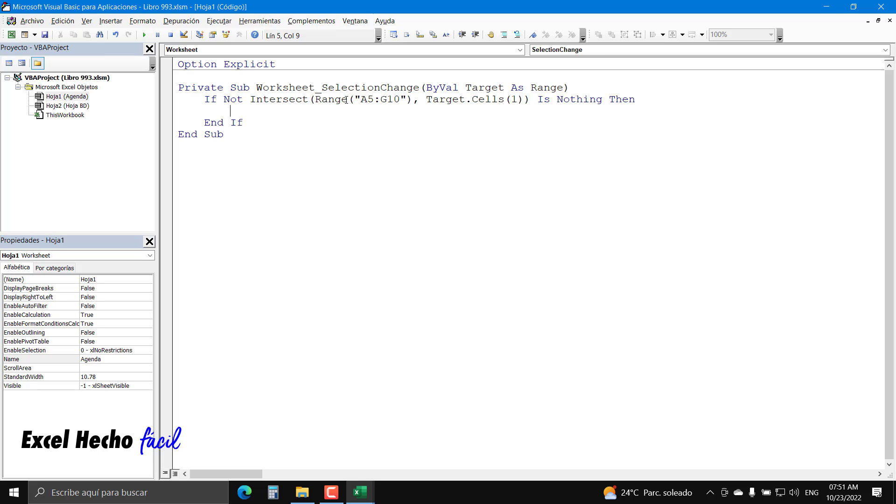
drag(410, 99, 318, 101)
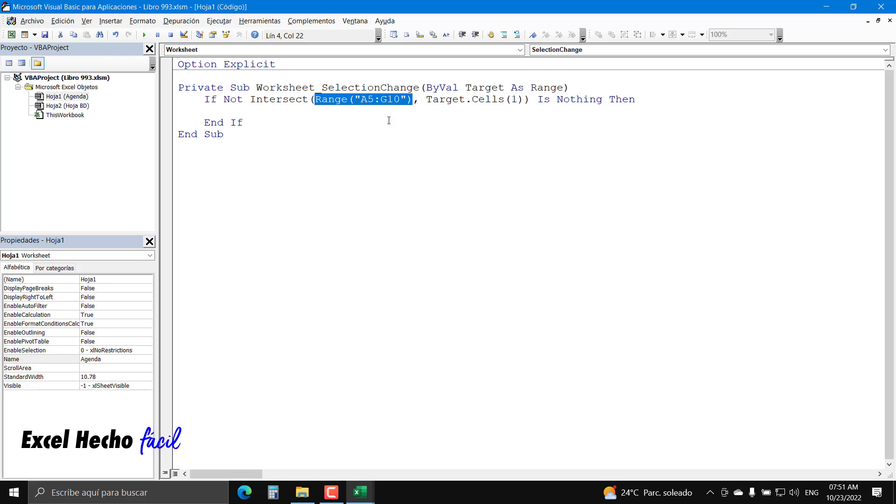
drag(426, 100, 522, 99)
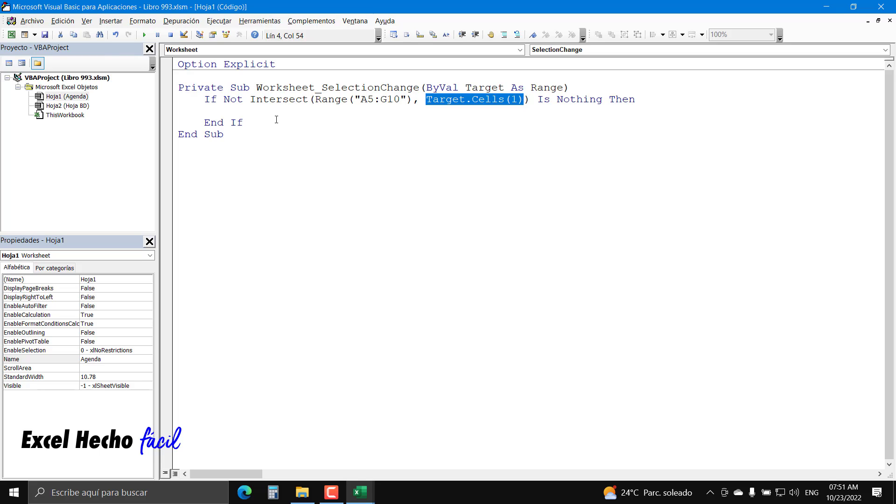
Remove .Cells(1) so Intersect tests the whole Target, indent the line below, and return to M2
click(523, 99)
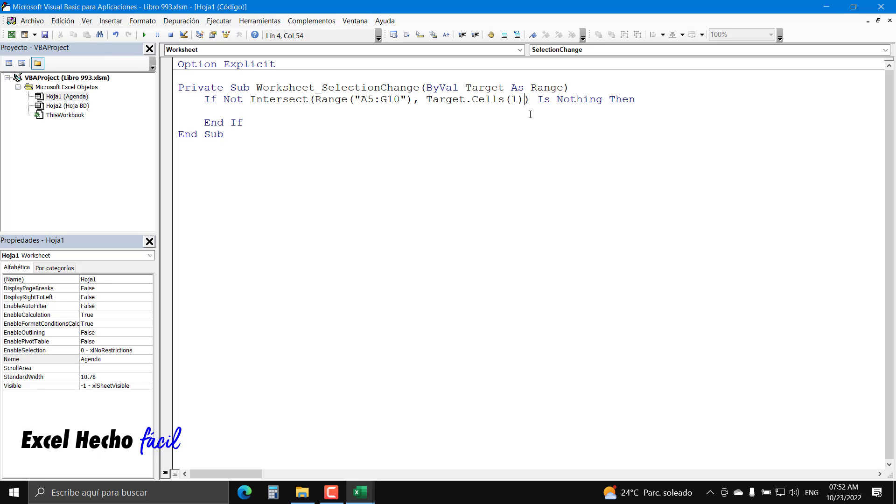
key(BackSpace)
key(BackSpace)
key(BackSpace)
key(BackSpace)
key(BackSpace)
key(BackSpace)
key(BackSpace)
key(BackSpace)
key(BackSpace)
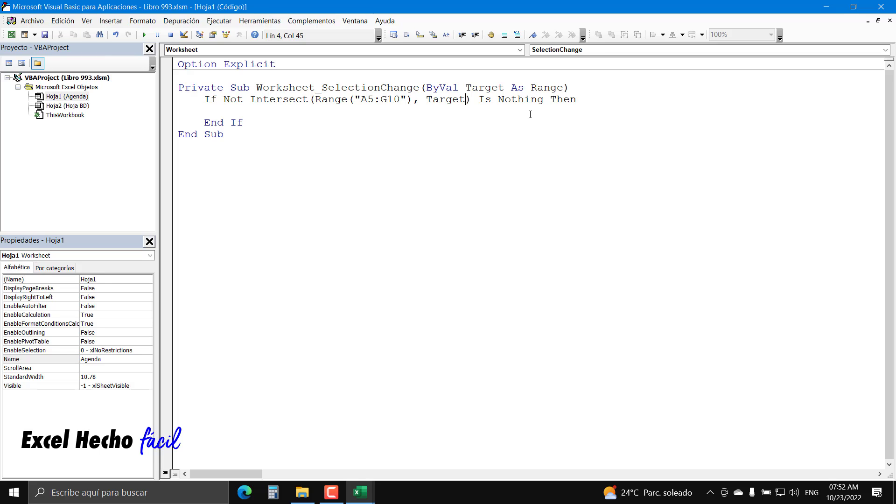
key(Down)
key(Tab)
key(alt+F11)
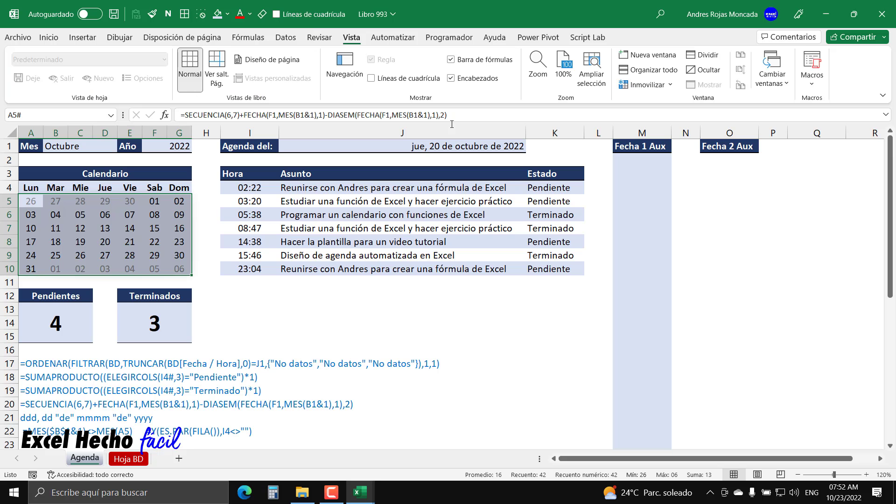
click(646, 162)
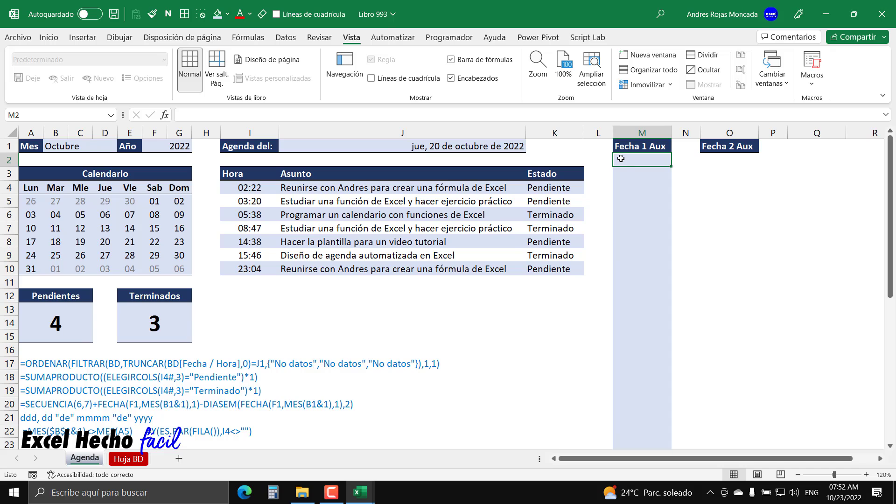
Inspect the Fecha 1 Aux and Fecha 2 Aux helper columns down to M43, then return to the VBA code
scroll(653, 261, down, 10)
click(641, 308)
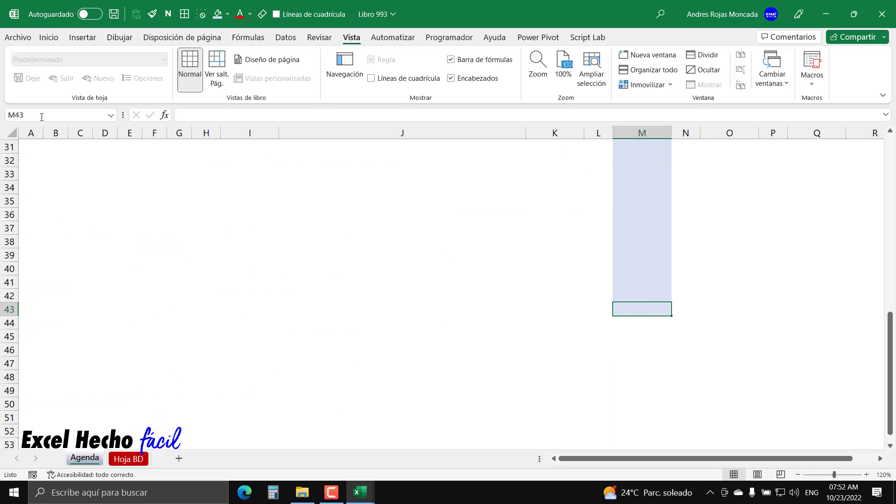
key(ctrl+Up)
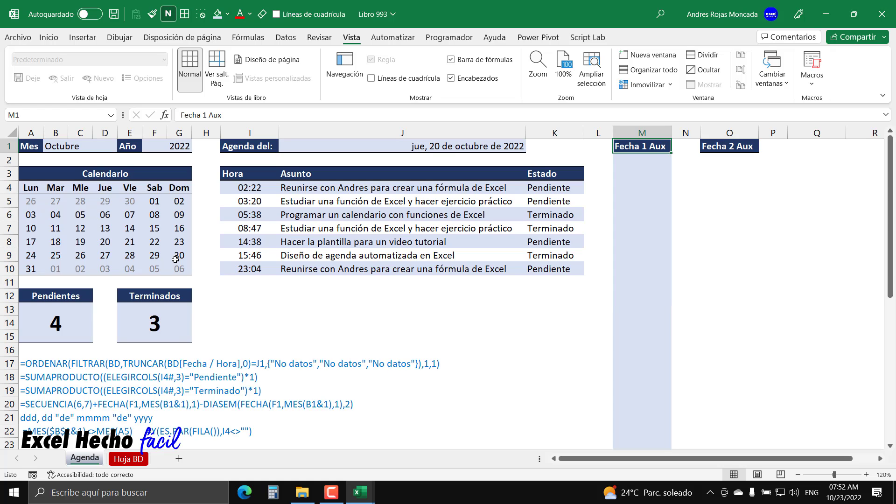
click(797, 141)
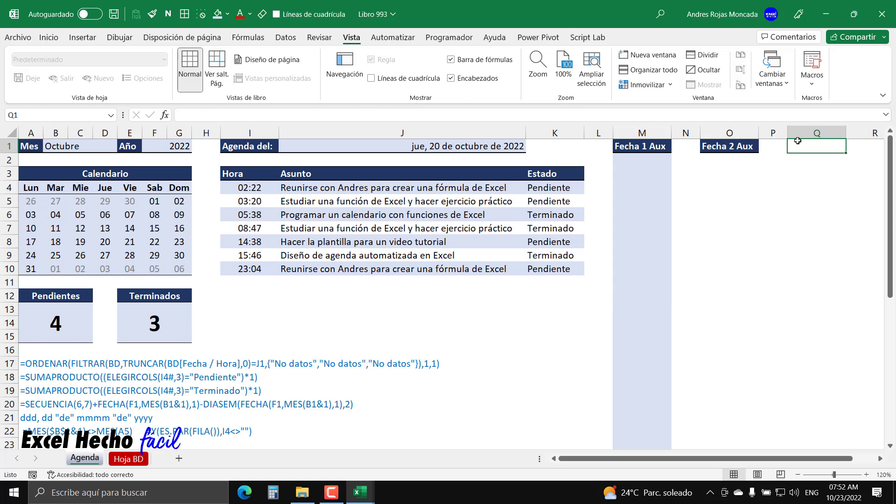
key(alt+F11)
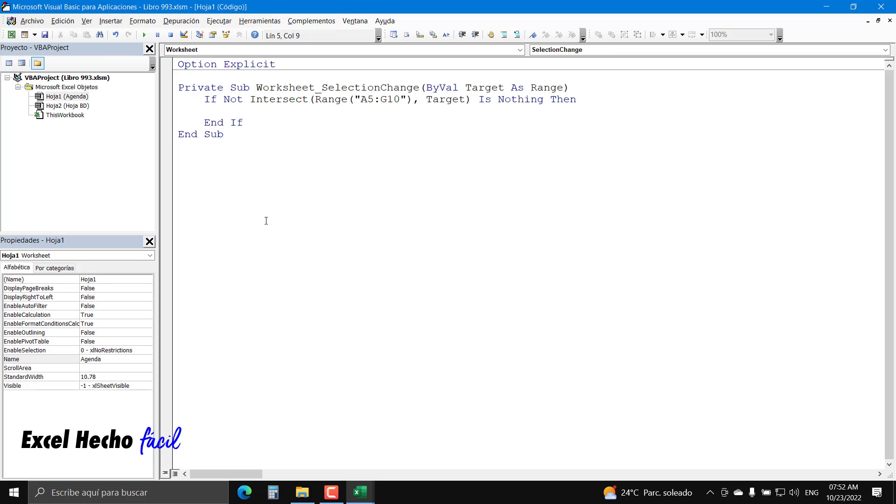
Add Range("M2:M43").ClearContents inside the A5:G10 If block, then switch back to Excel
text(range("")
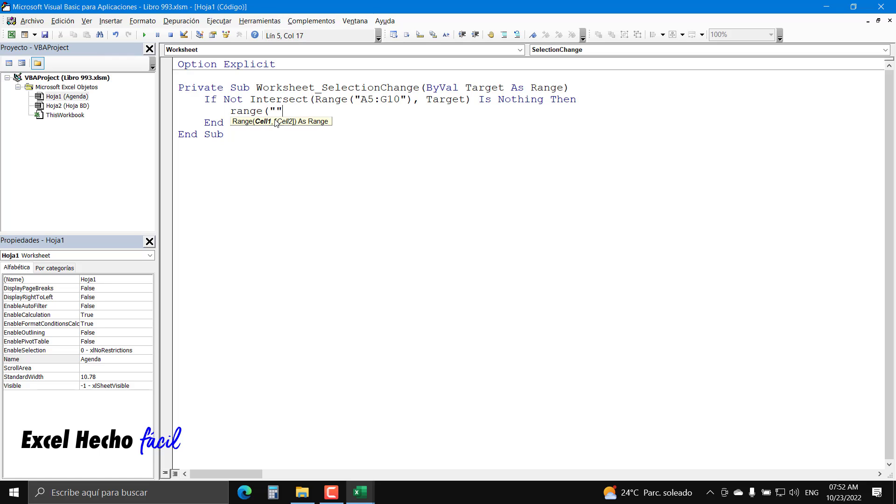
click(278, 104)
key(Return)
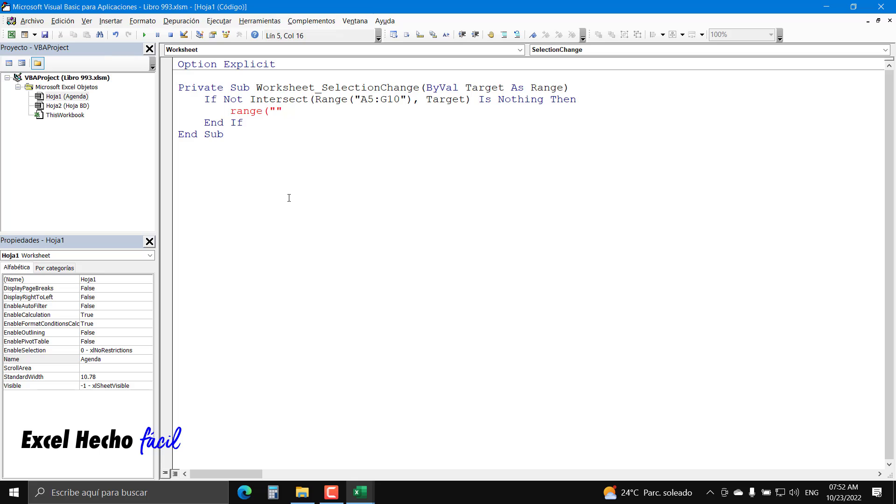
text(M2:M43").)
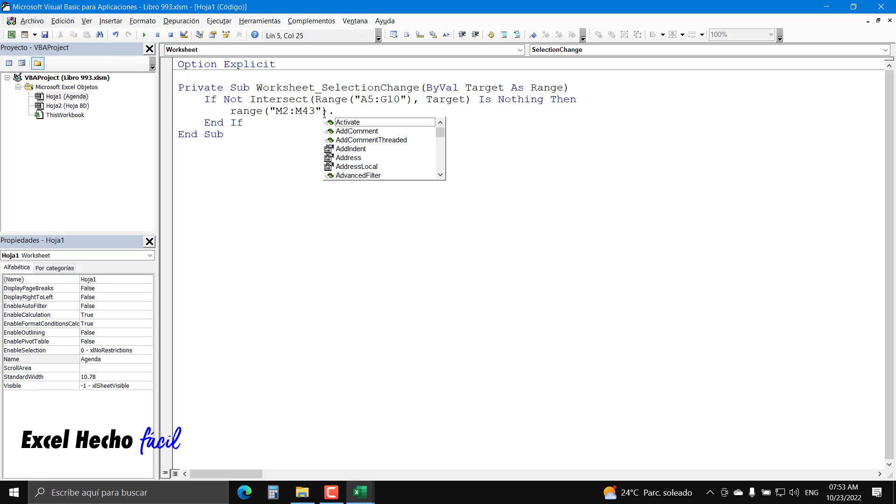
text(clea)
key(Down)
key(Down)
key(Tab)
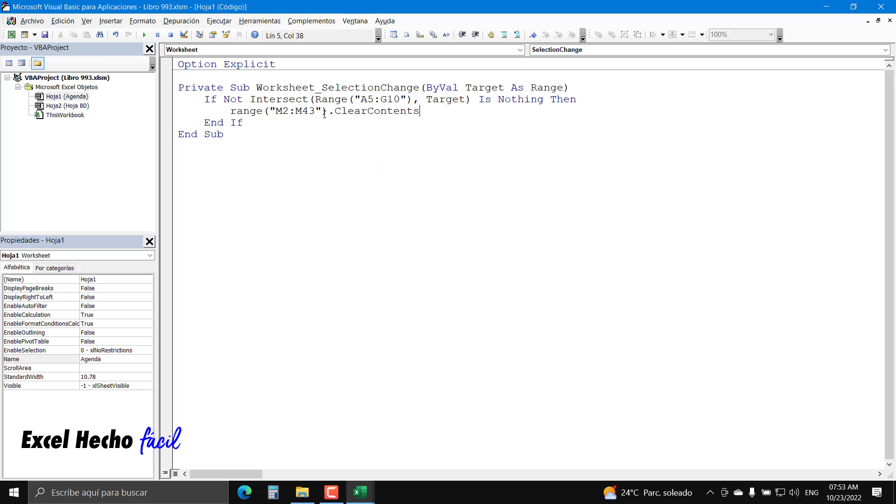
key(Return)
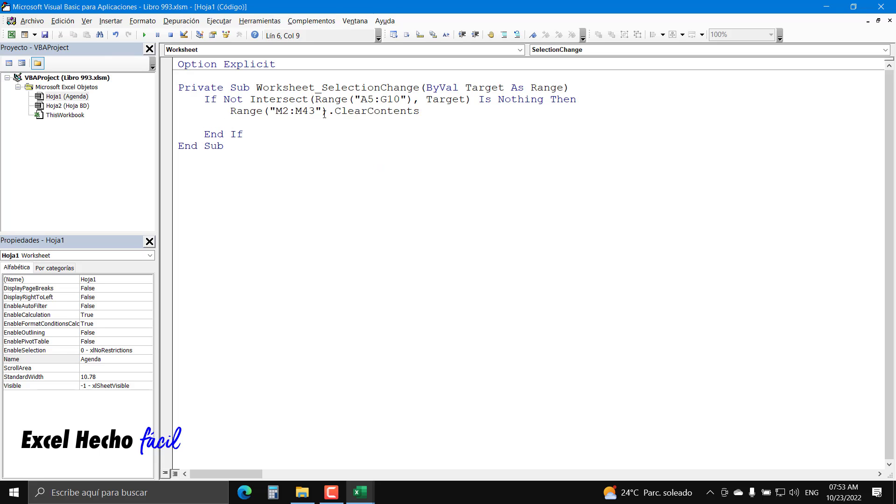
key(alt+F11)
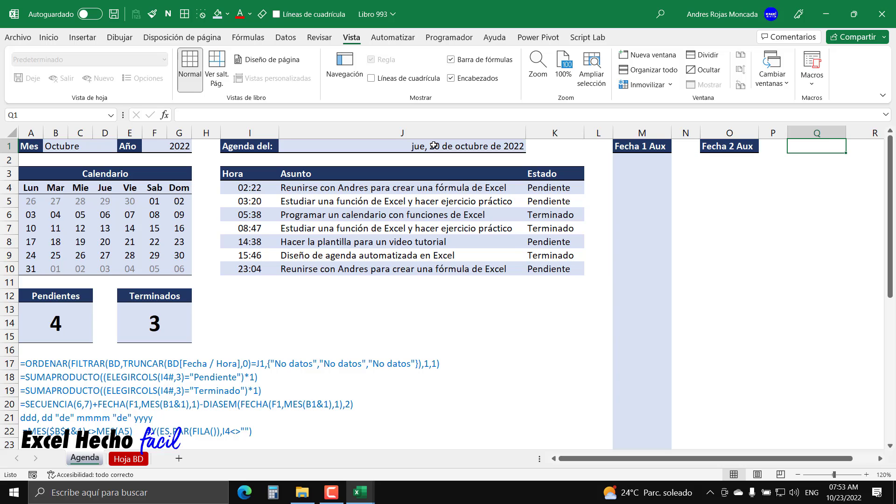
Select calendar days D6:F8 and annotate how the J1 date relates to them, then return to the code
drag(108, 214, 153, 242)
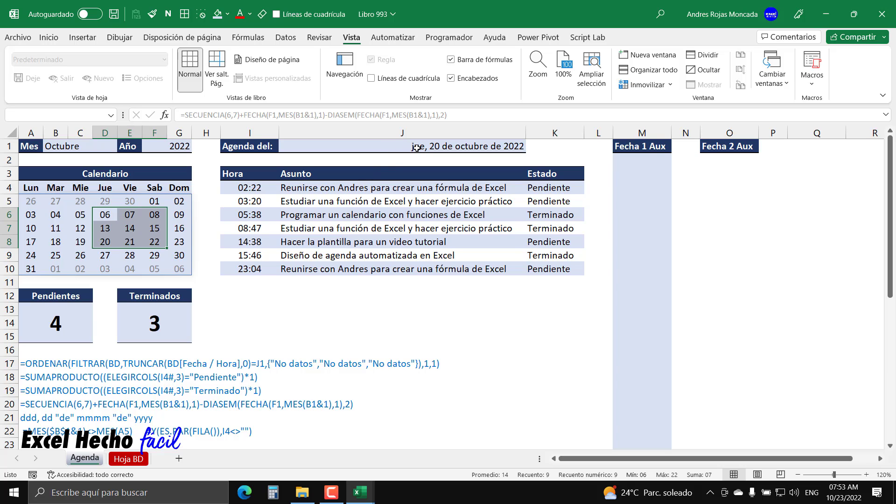
key(ctrl+2)
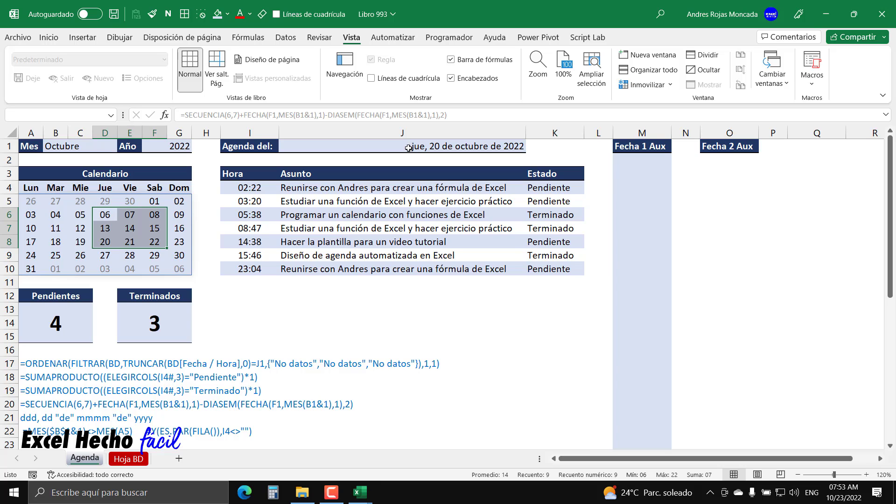
mouse_move(394, 147)
mouse_down()
mouse_move(148, 164)
mouse_move(107, 190)
mouse_move(101, 207)
mouse_up()
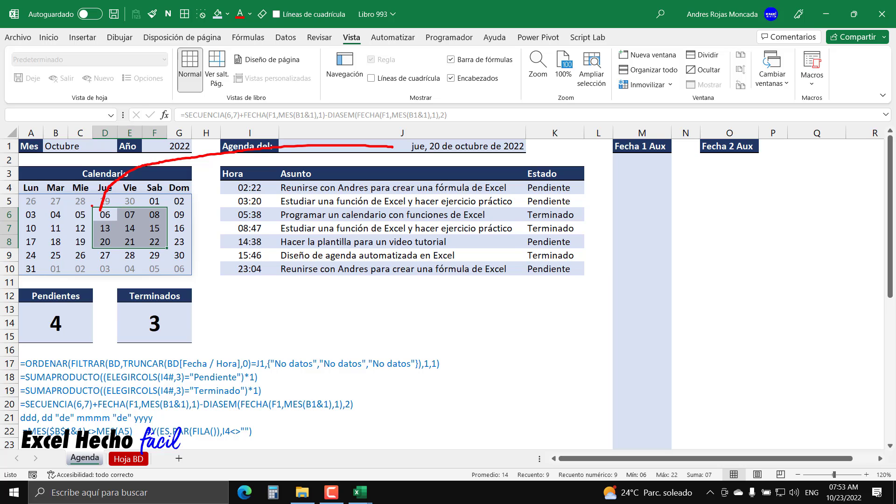
mouse_move(92, 206)
mouse_down()
mouse_move(163, 238)
mouse_move(166, 250)
mouse_up()
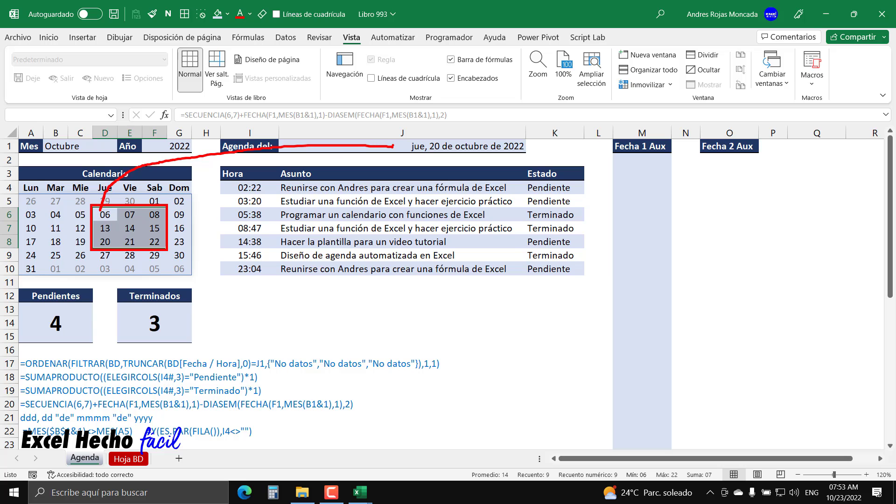
key(Escape)
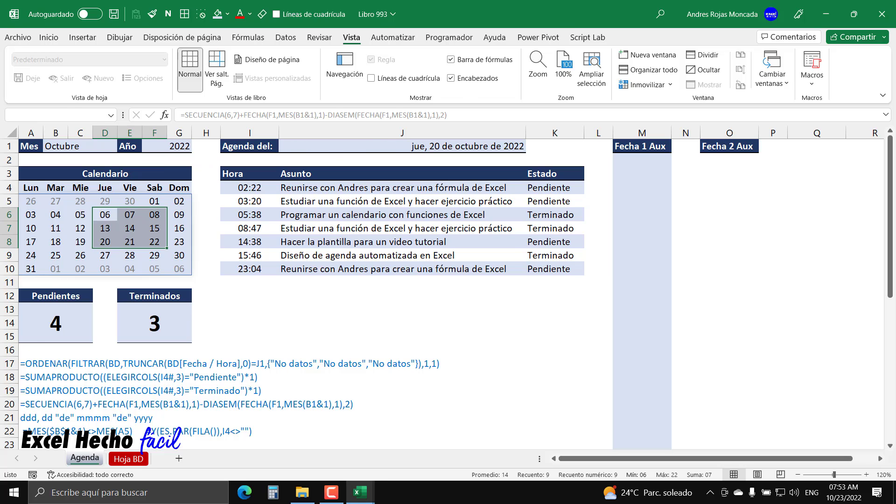
key(alt+F11)
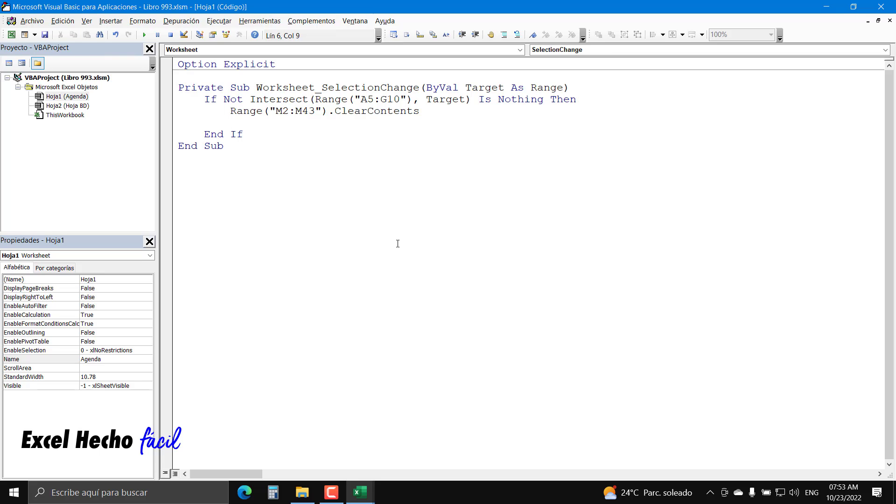
Begin a range("J1").Value = line in the If block, leaving the right-hand expression empty
text(range("J1")
key(Left)
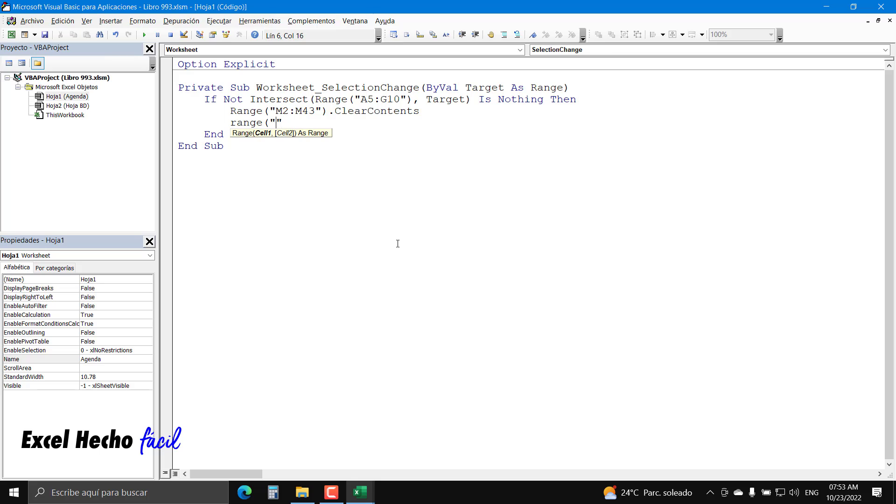
text(J1)
text().va)
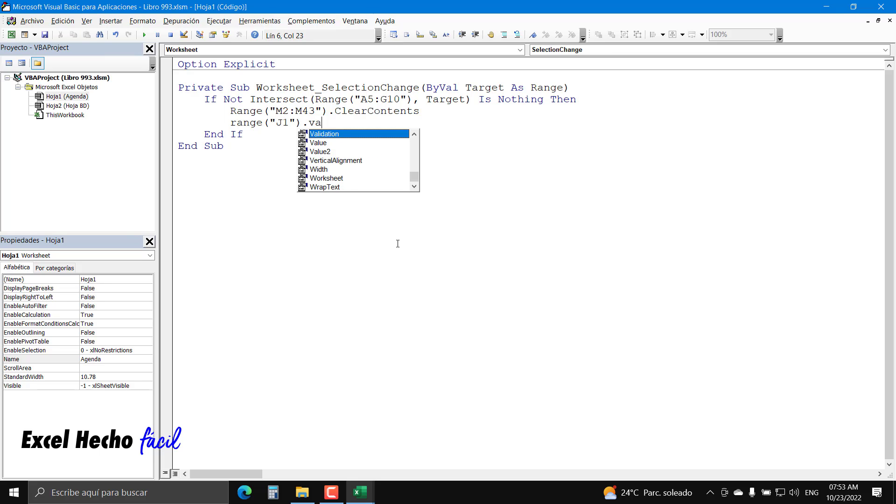
text(lue =)
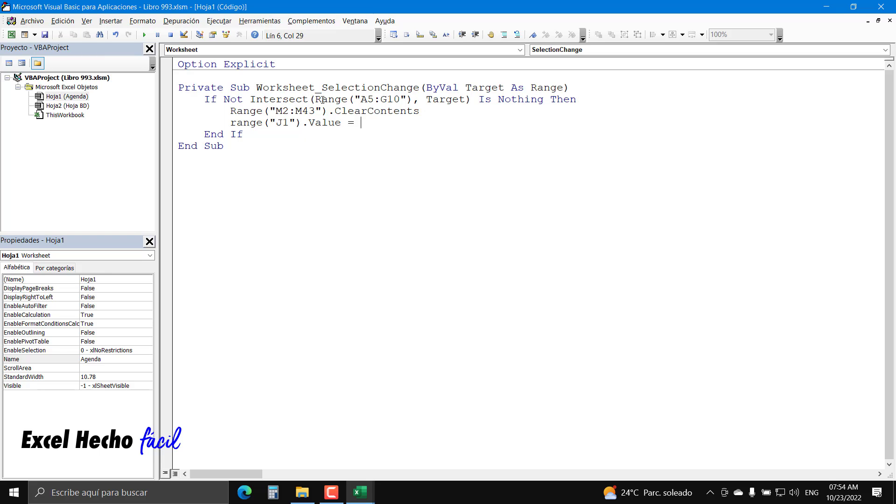
click(470, 100)
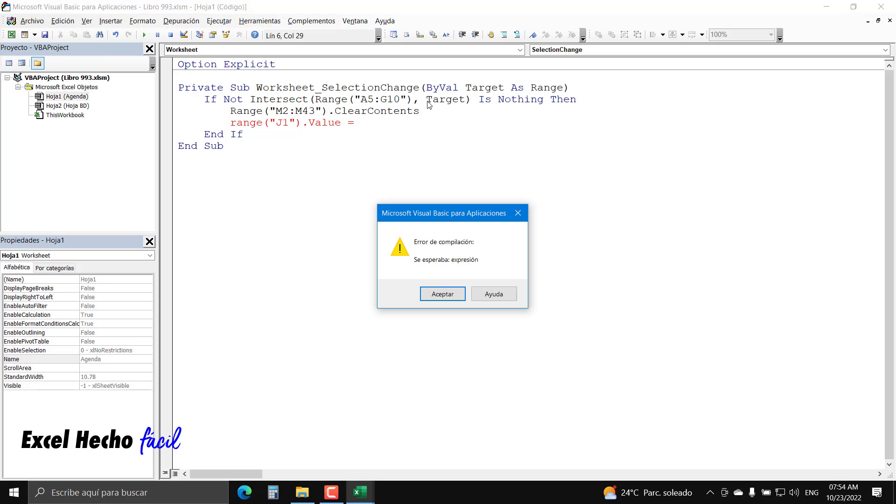
Complete the J1 line as Intersect(Range("A5:G10"), Target).Cells(1).Value and add a blank line after it
key(Return)
drag(471, 99, 250, 100)
key(ctrl+c)
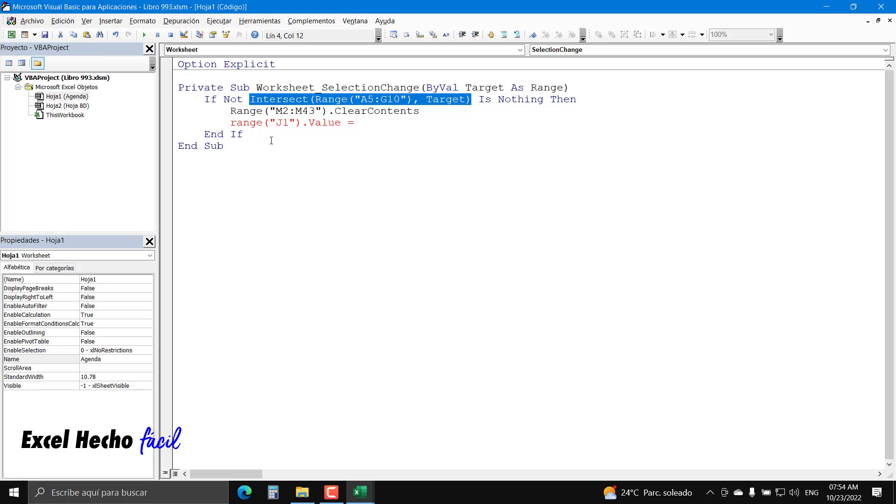
click(397, 123)
key(ctrl+v)
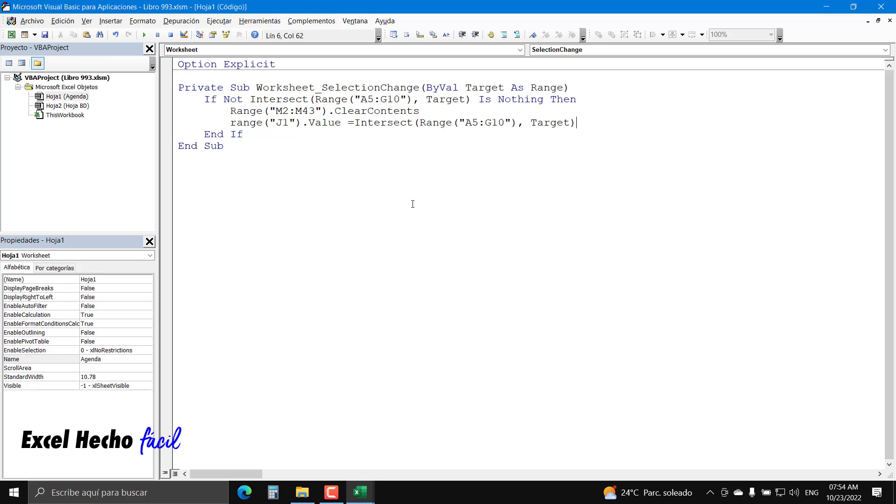
text(.)
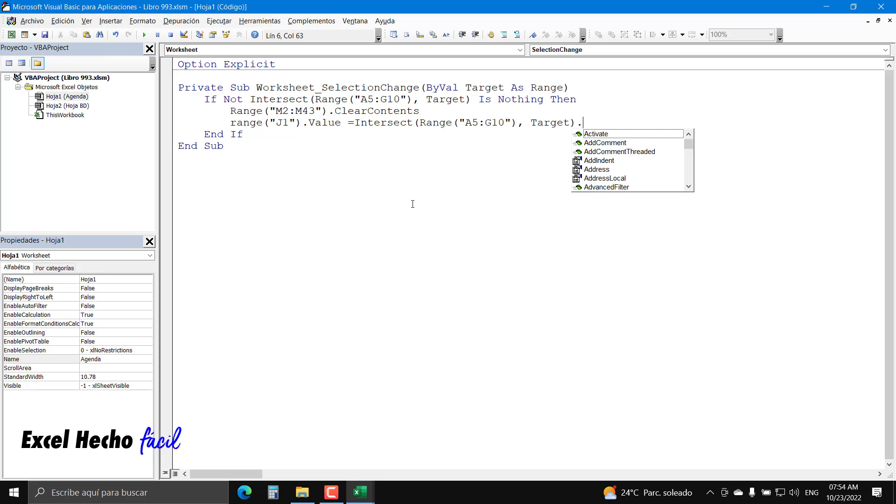
text(cel)
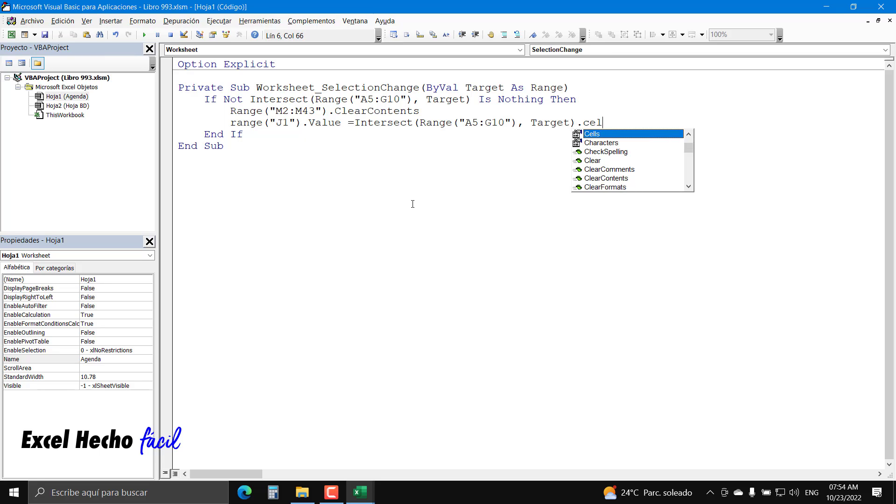
key(Tab)
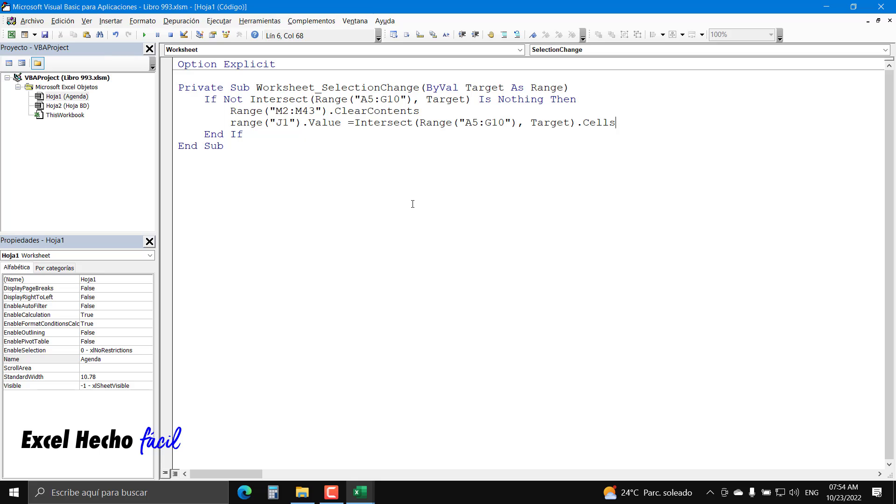
text((1).value)
key(Return)
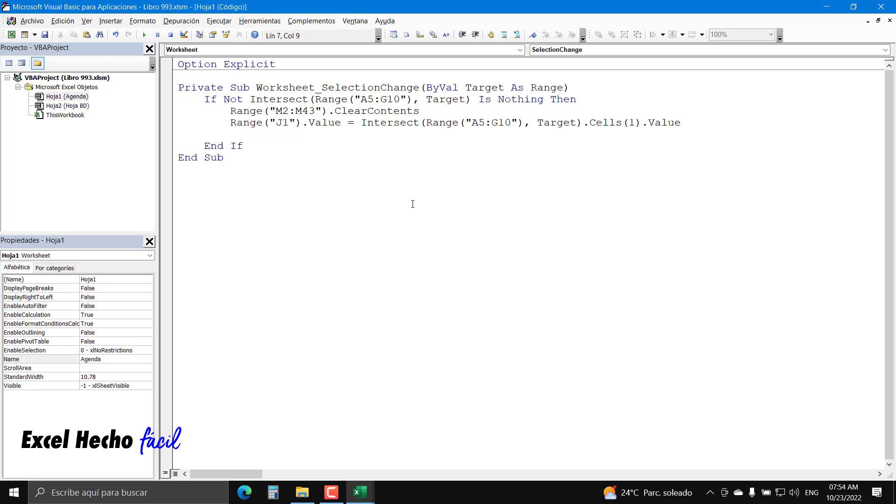
key(Return)
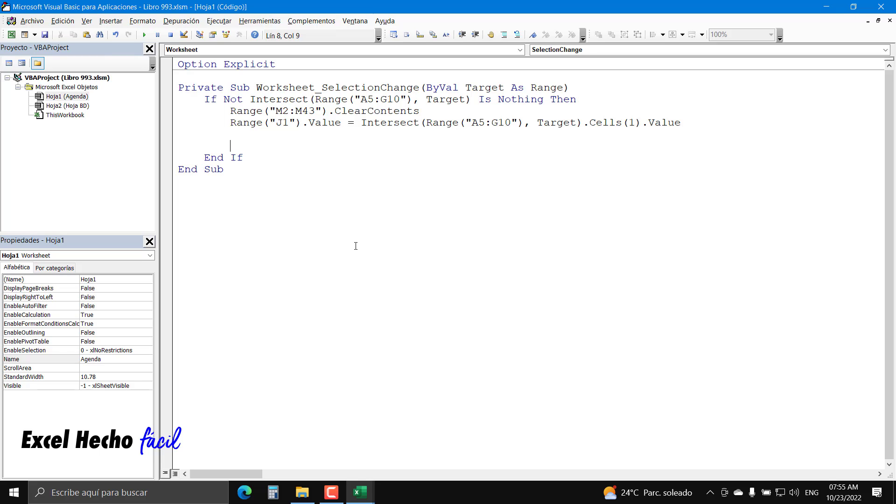
Declare Dim Celda As Range, start a second dim line, and switch to the Agenda sheet
text(dim Celda as r)
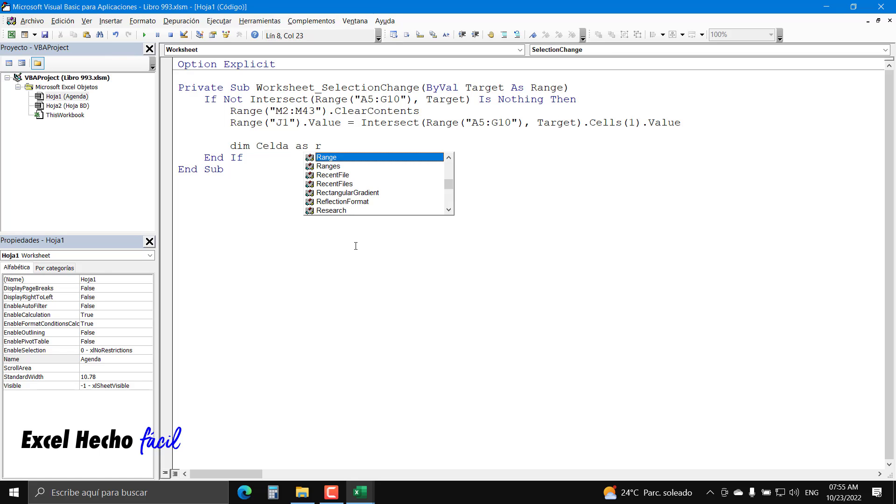
key(Tab)
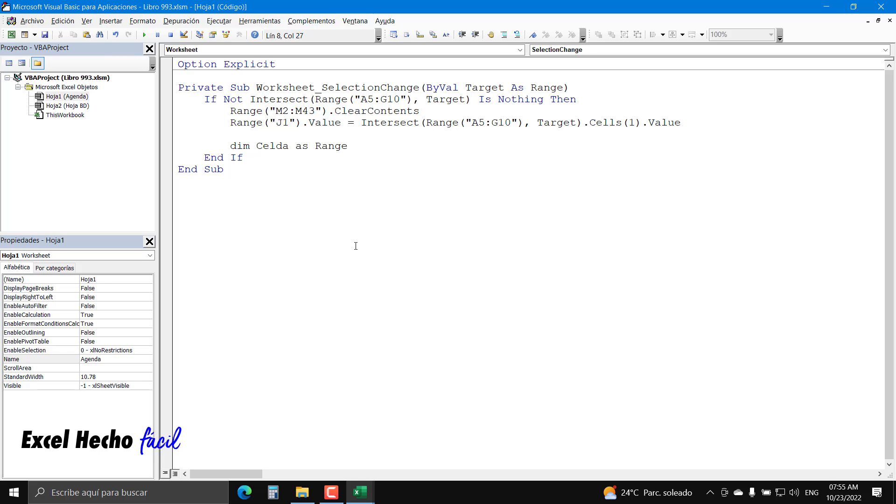
key(Return)
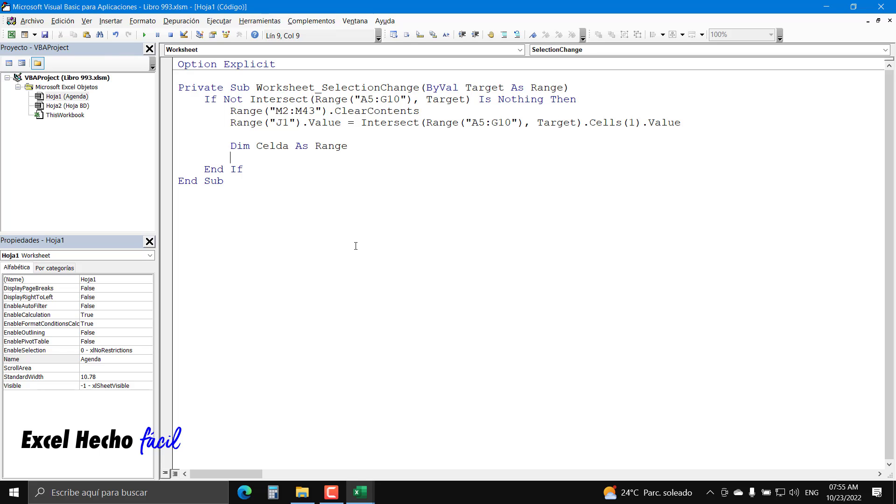
text(dim)
key(alt+F11)
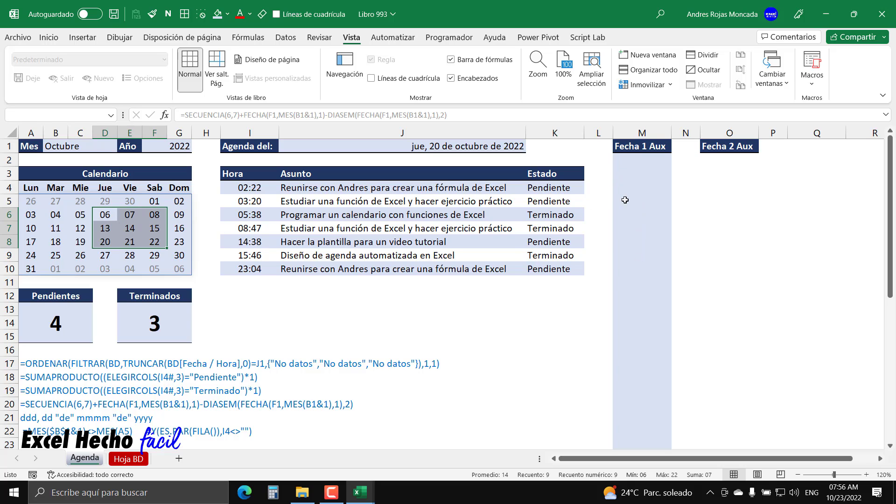
Declare i As Long, set i = 2, and switch back to the Excel workbook
key(alt+F11)
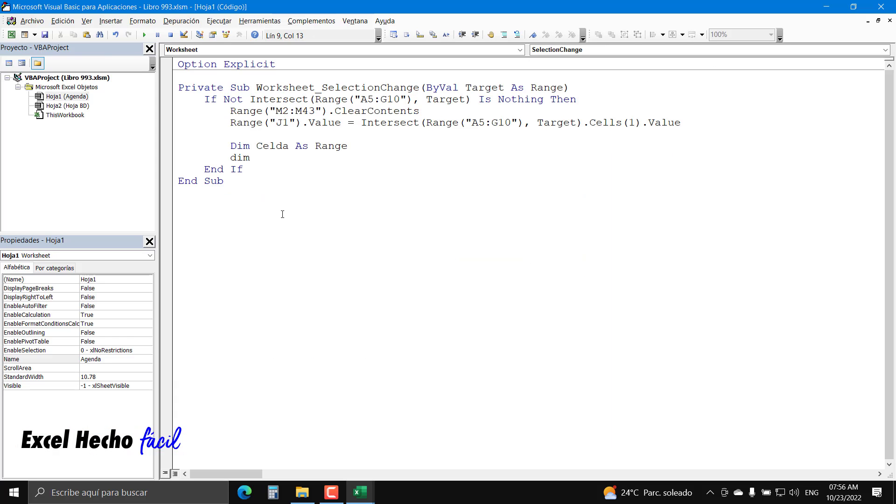
text(im i as Long)
key(Tab)
key(Return)
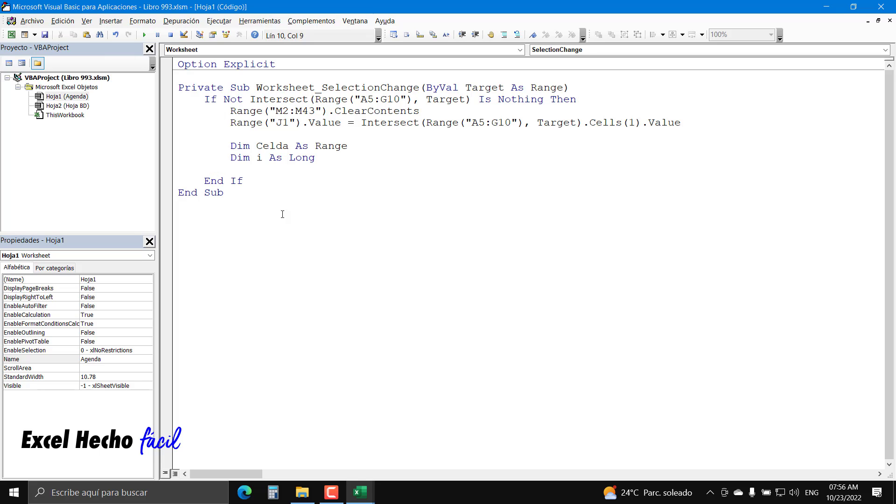
text(i=2)
key(Return)
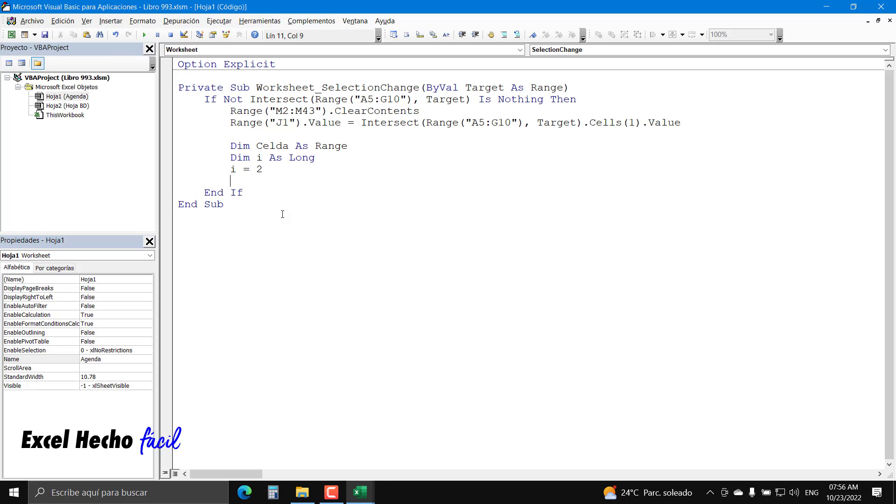
key(alt+F11)
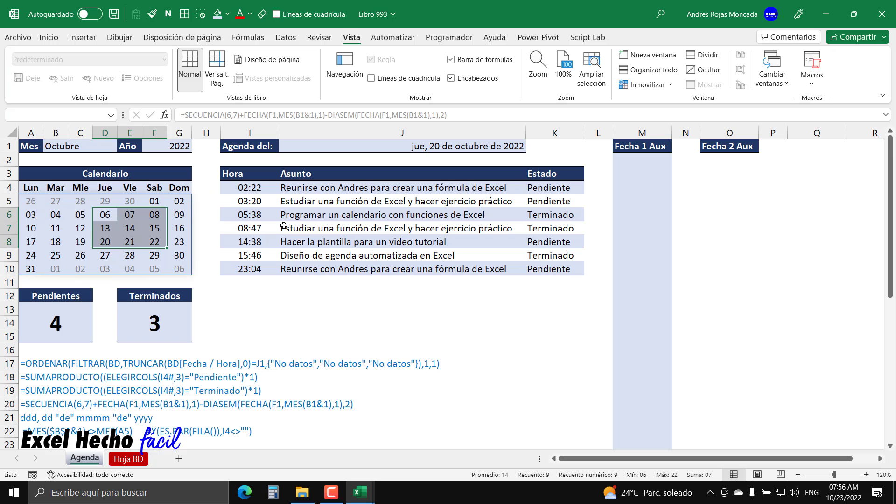
Check that Fecha 1 Aux cell M2 is empty, then start typing 'for each celda in' in the code
click(629, 160)
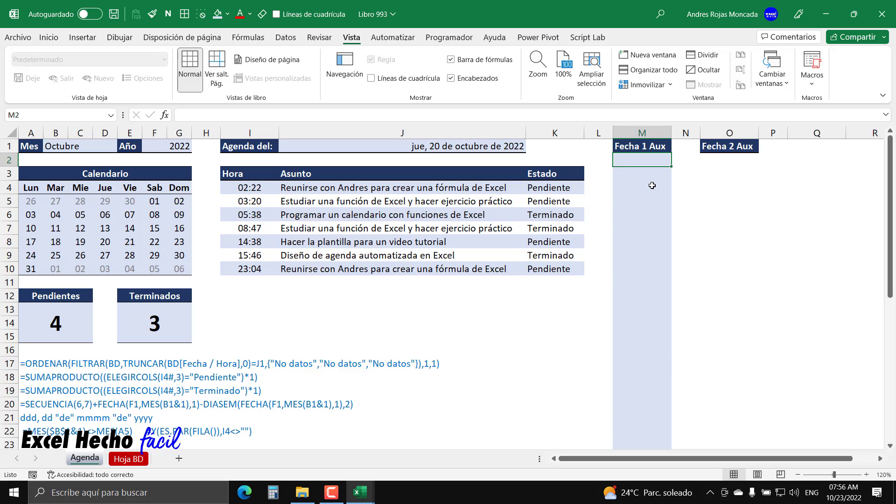
click(256, 330)
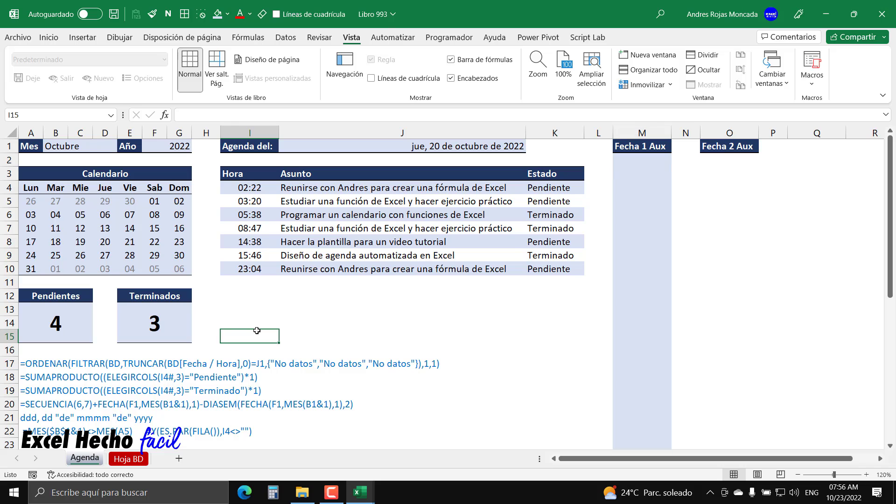
key(alt+F11)
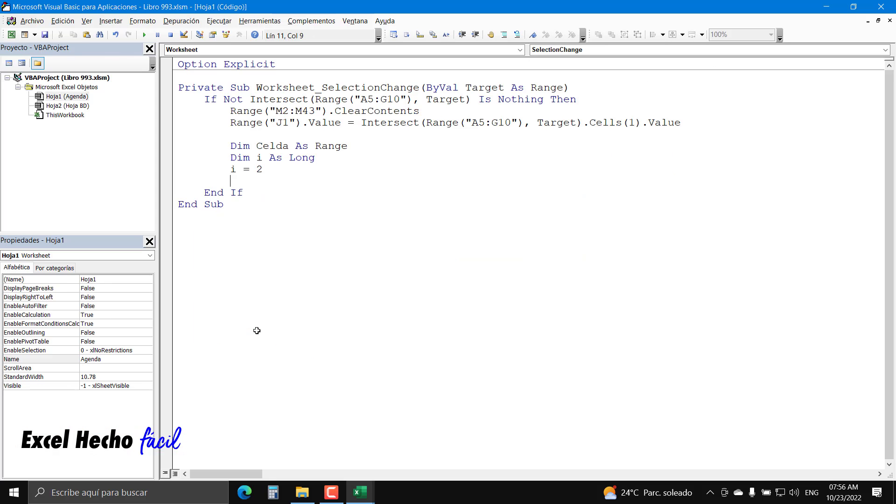
text(for each celda)
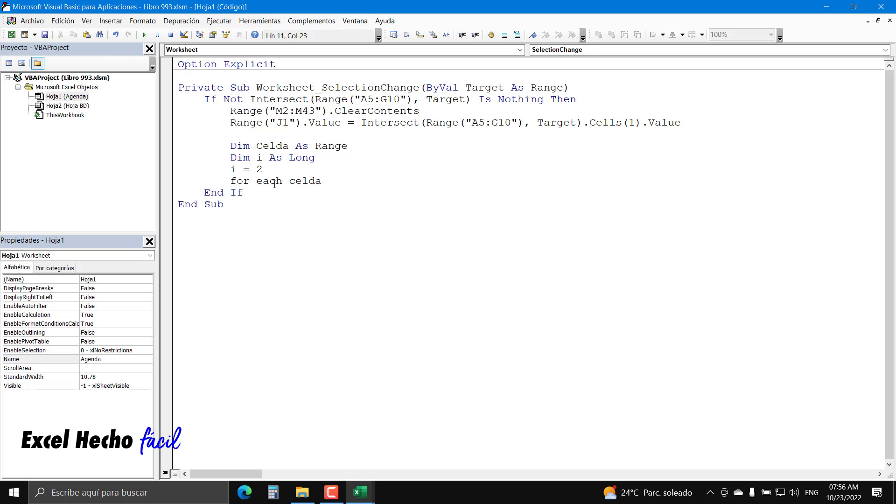
text( in)
Complete For Each Celda In Intersect(Range("A5:G10"), Target) with Next Celda and a blank line inside
click(368, 132)
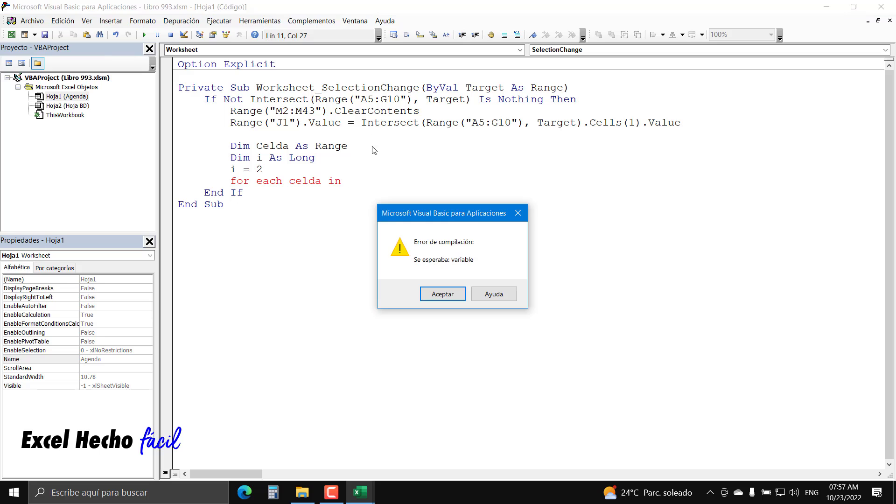
click(444, 294)
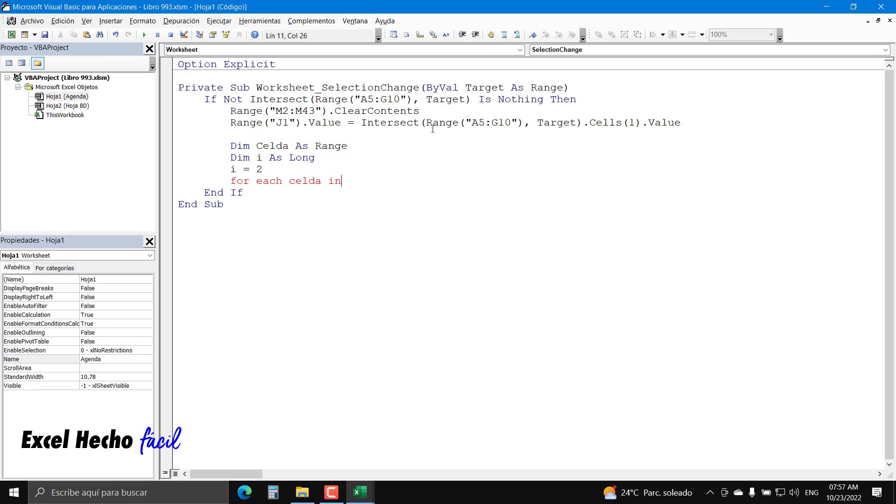
drag(362, 122, 583, 123)
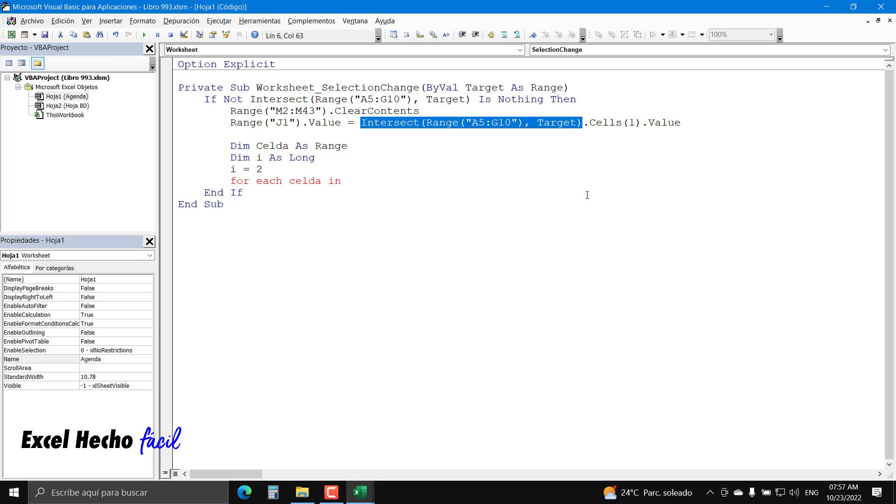
click(397, 183)
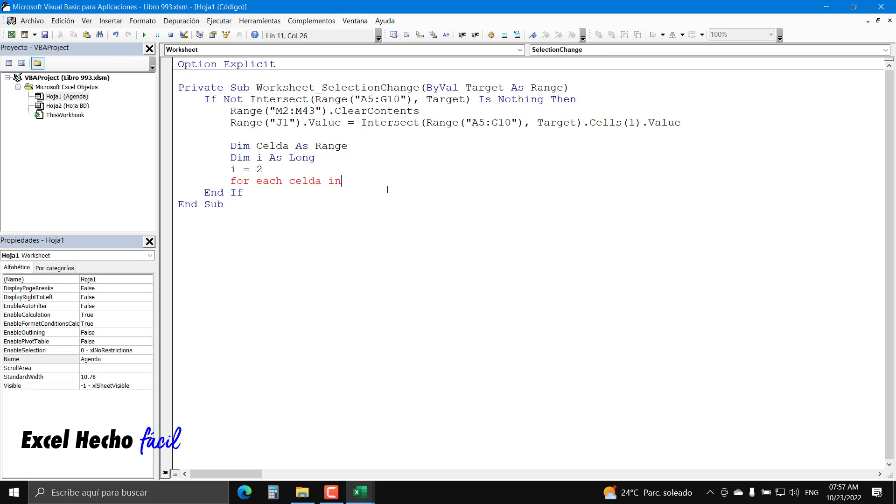
text(Intersect(Range("A5:G10"), Target))
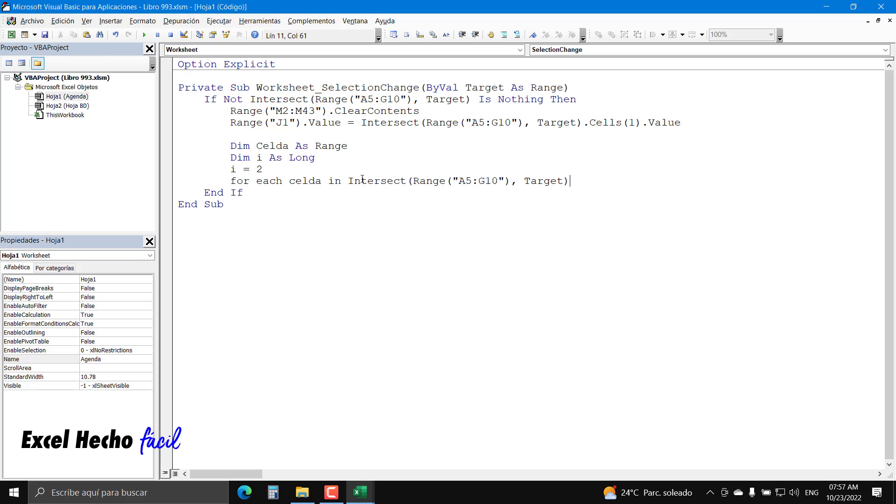
key(Return)
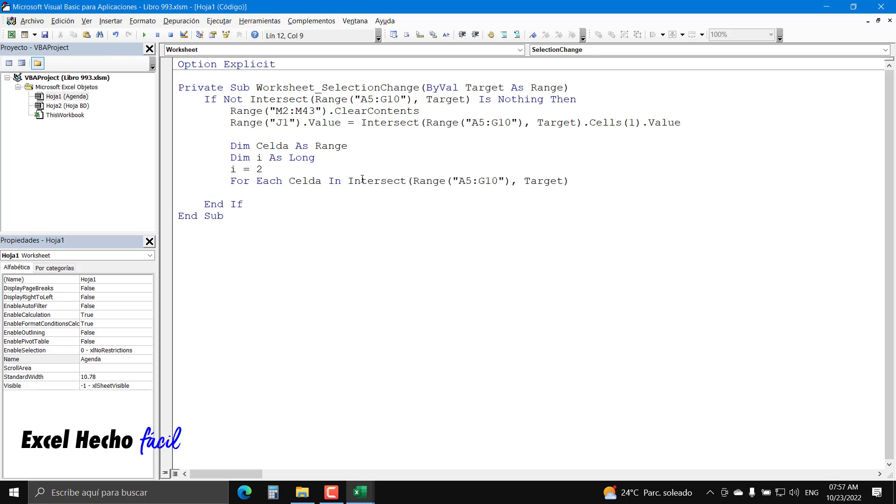
text(next celda)
key(Up)
key(Return)
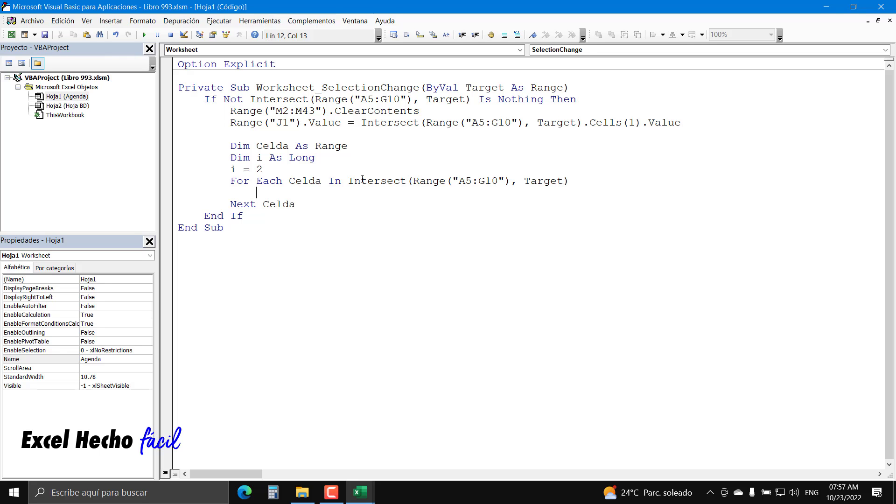
key(alt+F11)
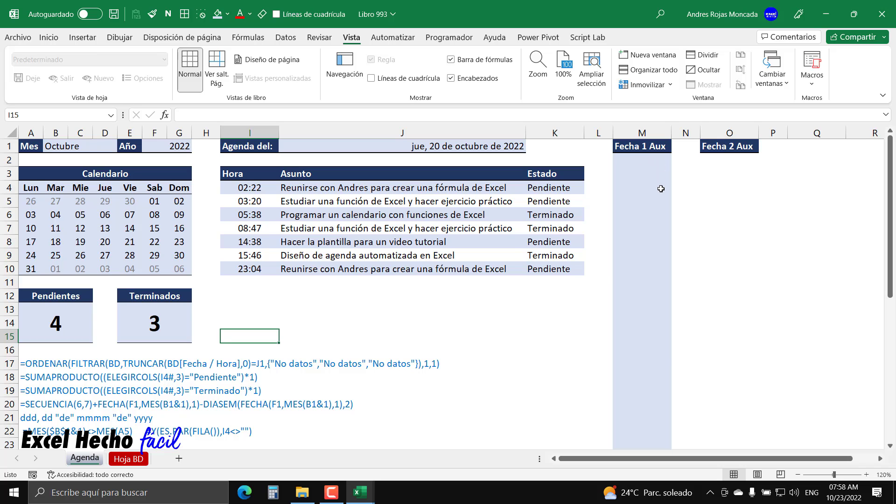
Inside the loop, write Cells(i, 13).Value = Celda.Value followed by i = i + 1
key(alt+F11)
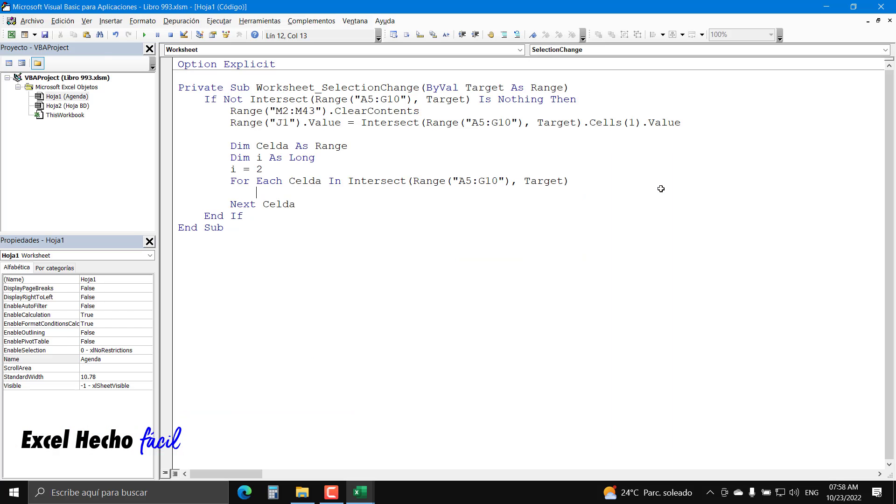
double_click(234, 170)
click(261, 191)
text(cells()
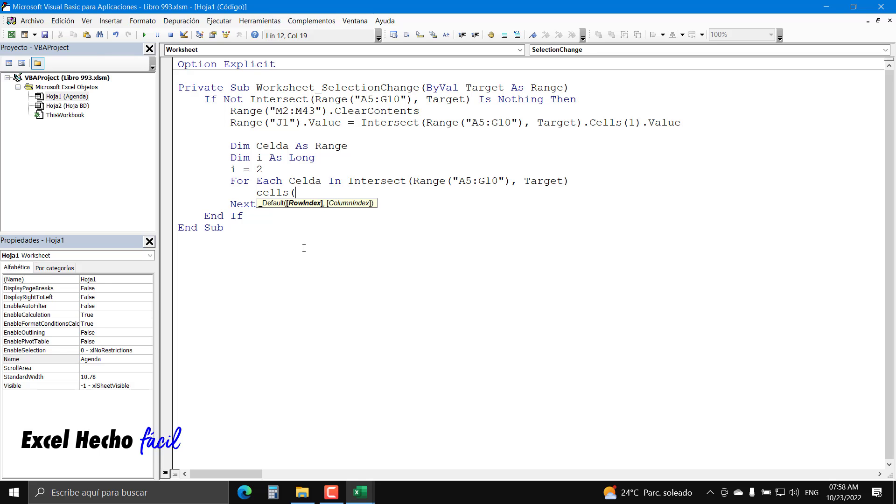
text(i,11)
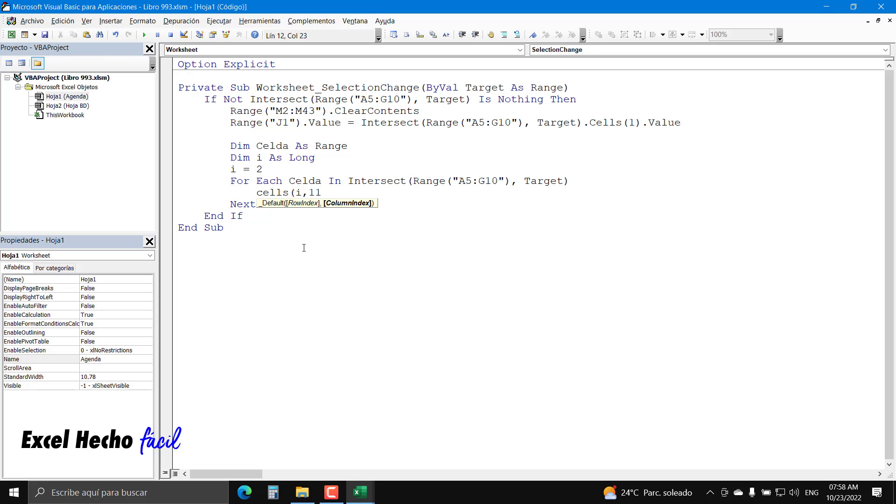
key(BackSpace)
text(3).v)
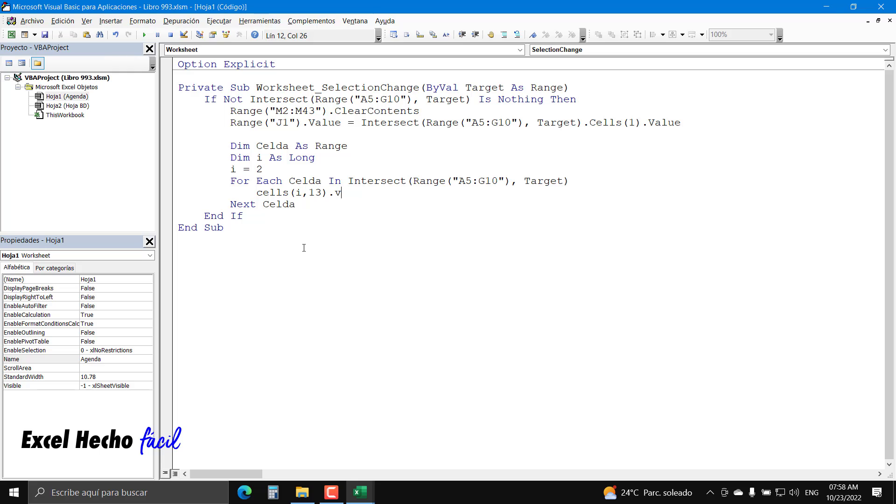
text(alue = celda.Value)
key(Return)
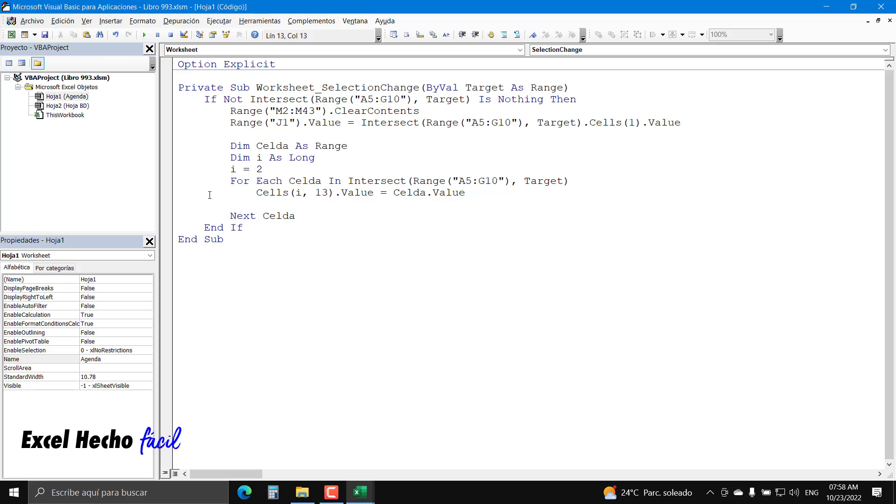
text(i = i + 1)
key(Up)
Back in the workbook, test calendar selections of October 6–8, 6 alone, 7, and 7–9
key(alt+F11)
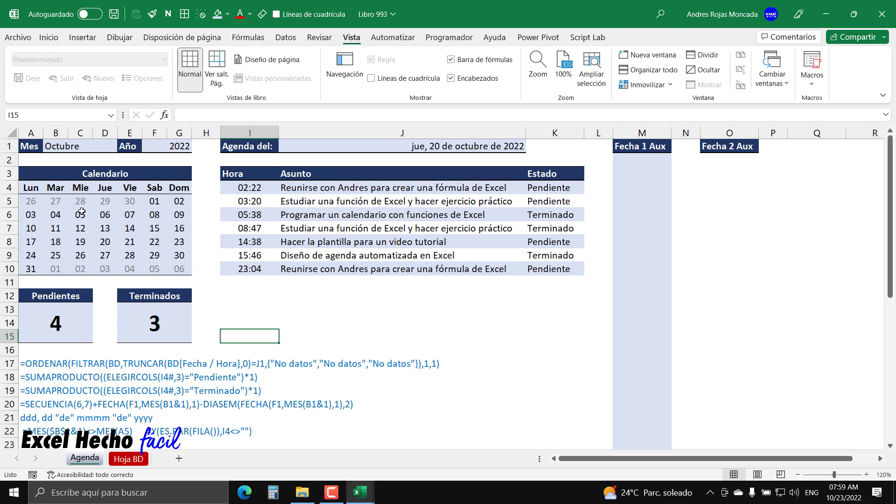
drag(112, 216, 157, 215)
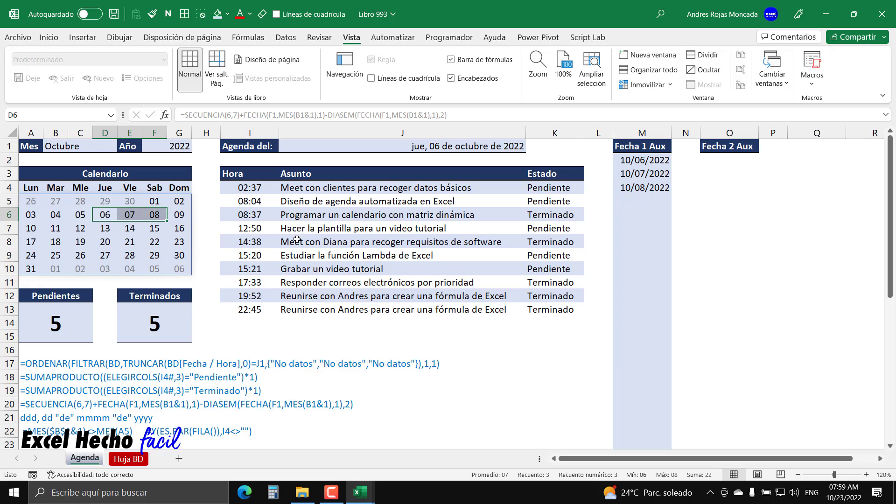
click(107, 216)
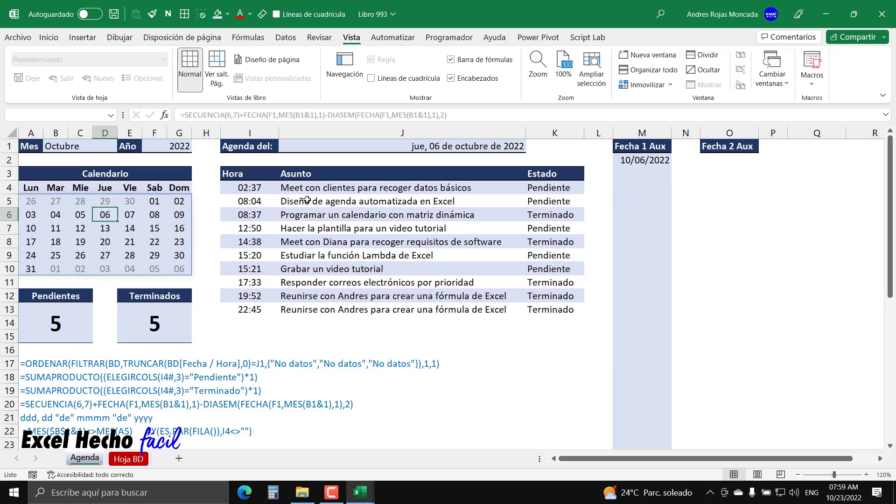
click(128, 214)
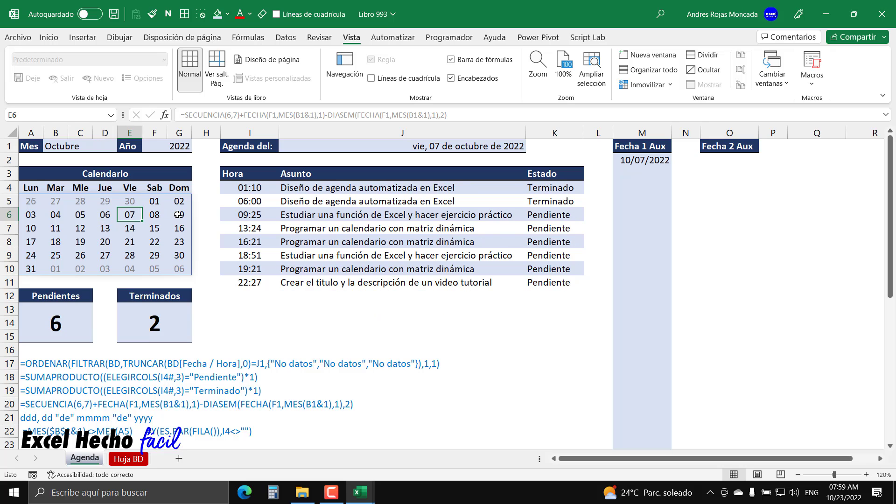
drag(175, 214, 135, 214)
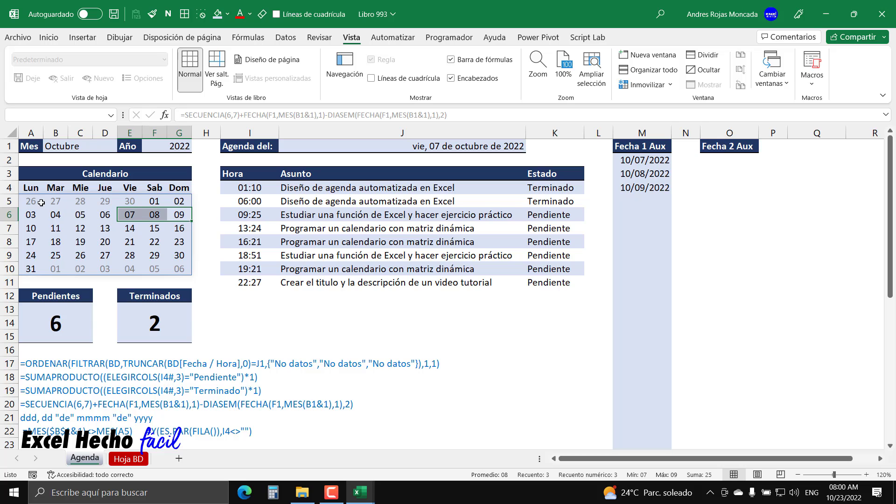
Select the whole calendar grid, then day 20, and check the empty Fecha 2 Aux column O
drag(31, 202, 179, 268)
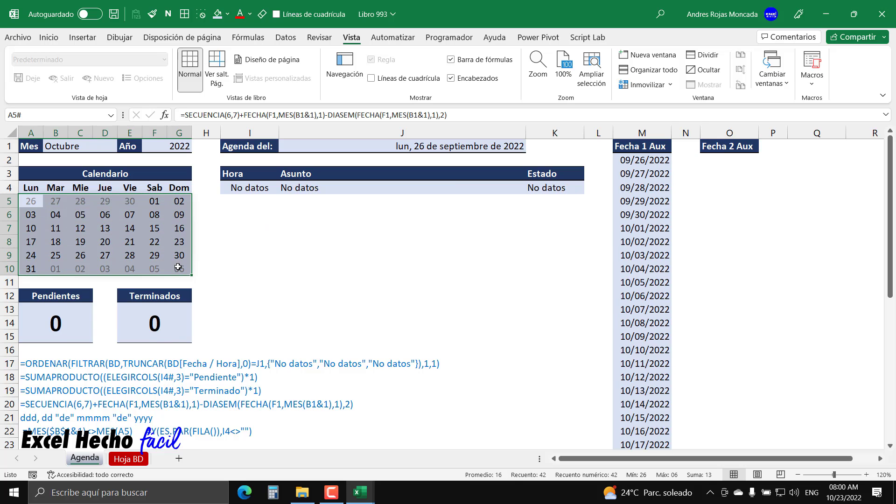
scroll(659, 199, down, 1)
scroll(659, 199, down, 9)
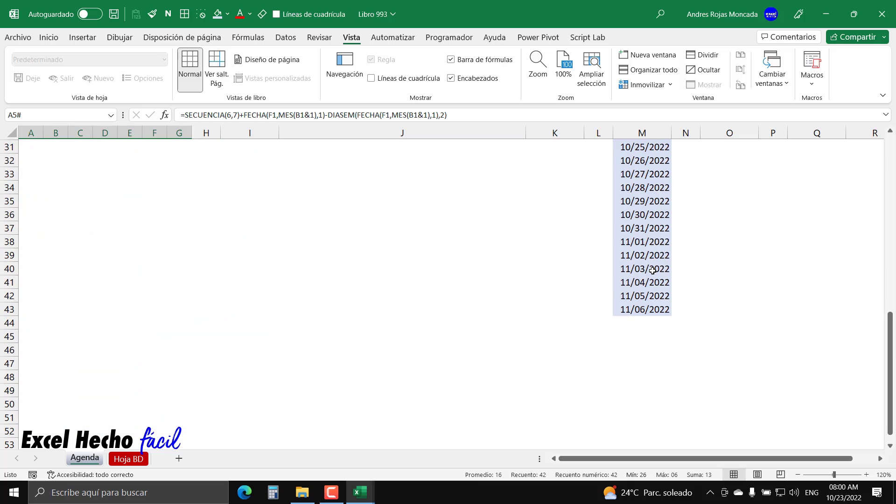
scroll(653, 269, up, 10)
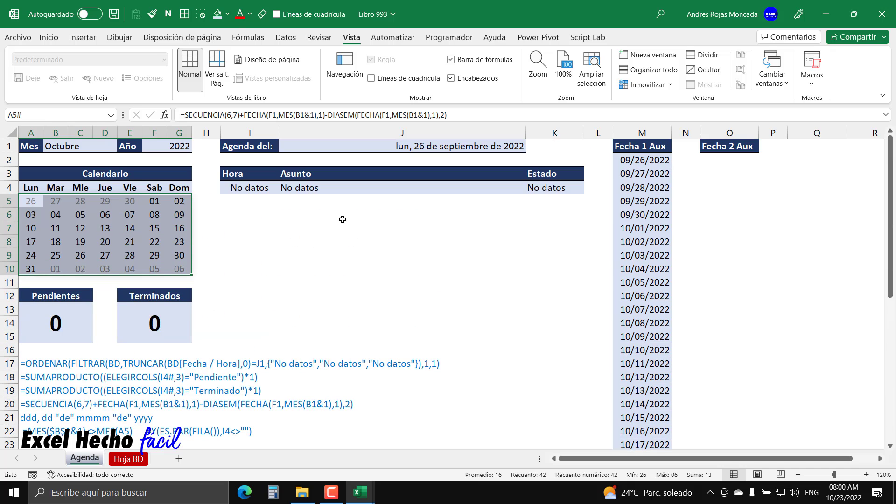
click(108, 242)
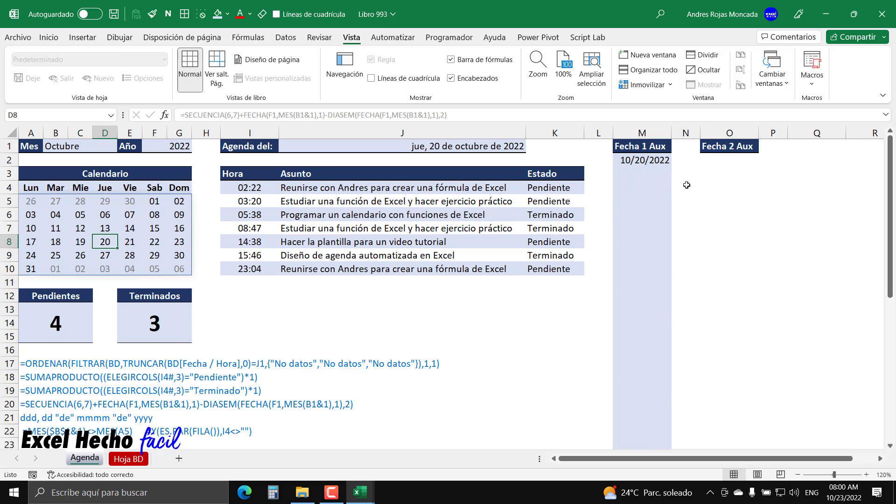
click(708, 164)
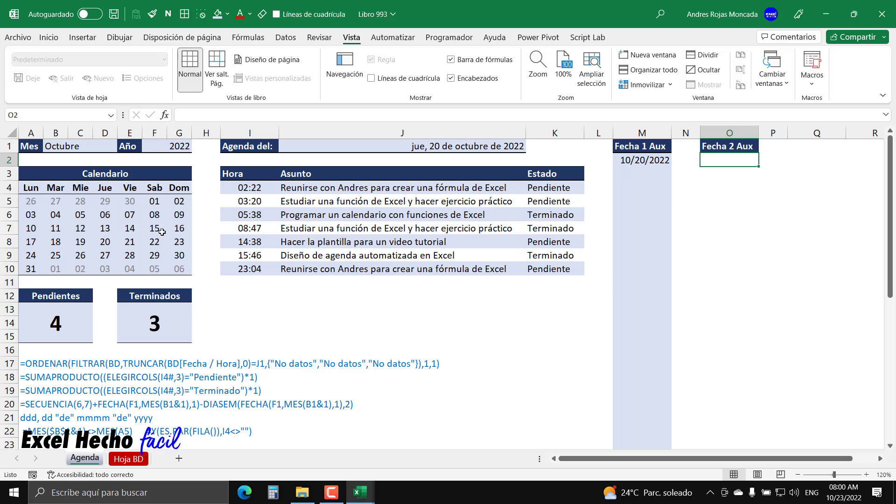
Select October 6–8 and 13–15, then start =FILTRAR(M2:M43 in O2
drag(109, 216, 152, 224)
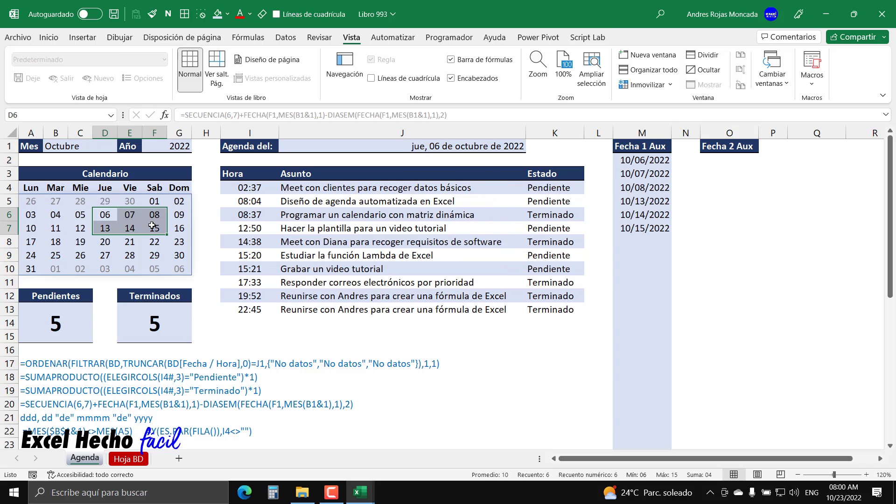
click(716, 160)
text(=fil)
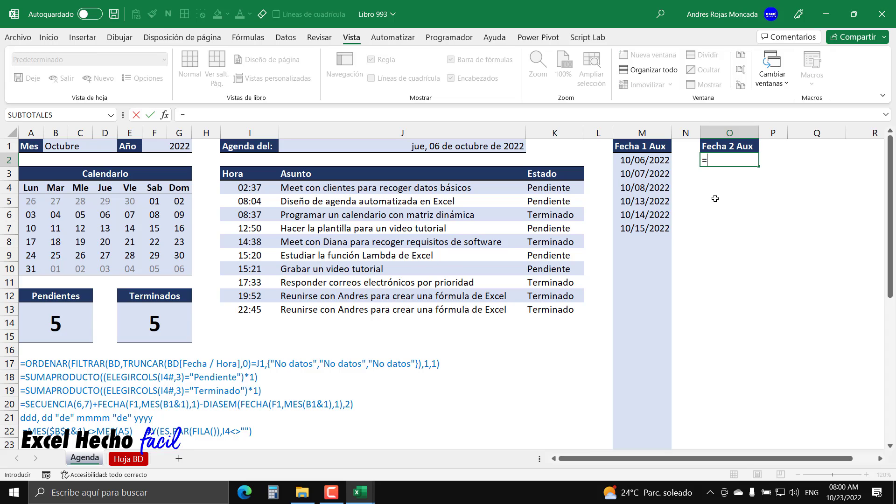
key(Down)
key(Down)
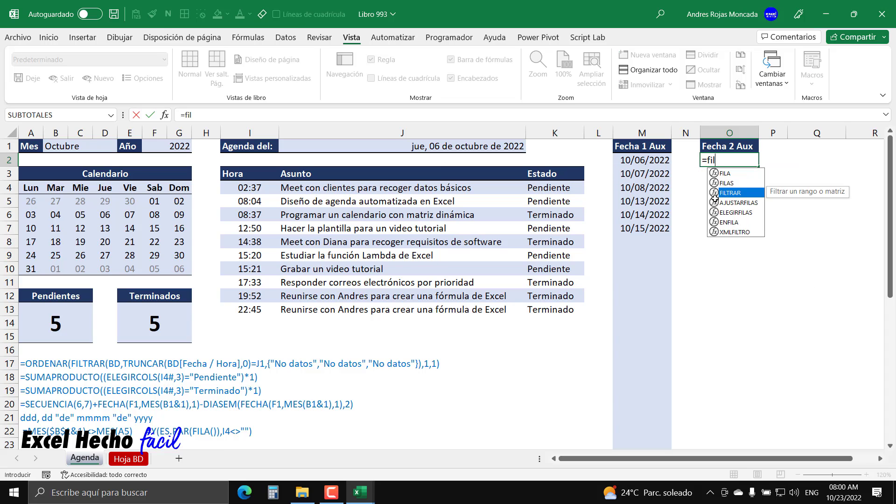
key(Tab)
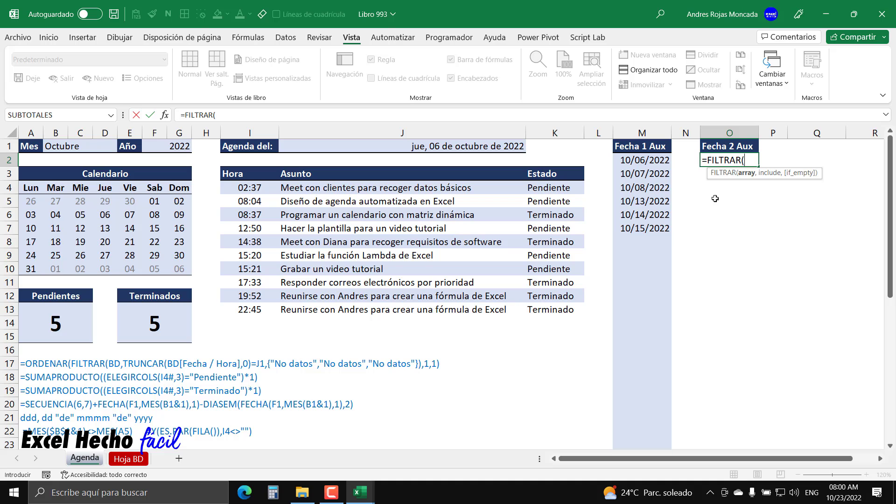
click(657, 161)
drag(657, 160, 643, 436)
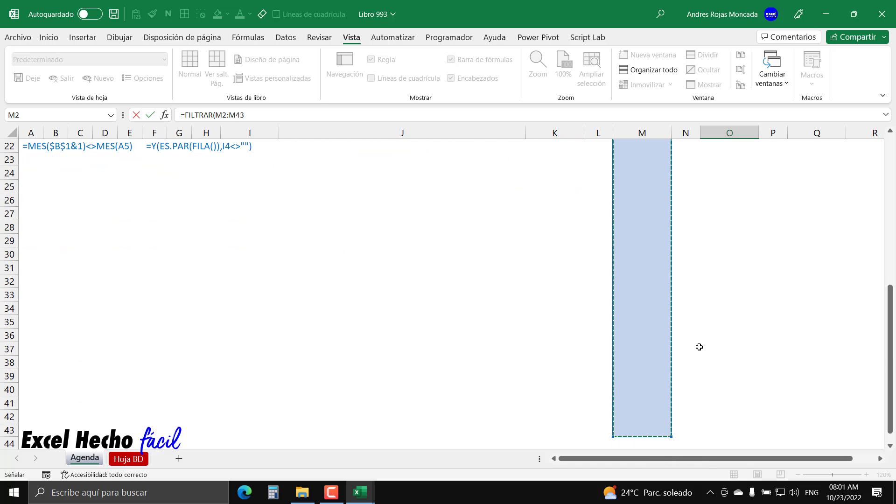
Add the include condition M2:M43<>"" to the O2 FILTRAR formula and commit it
scroll(700, 346, up, 7)
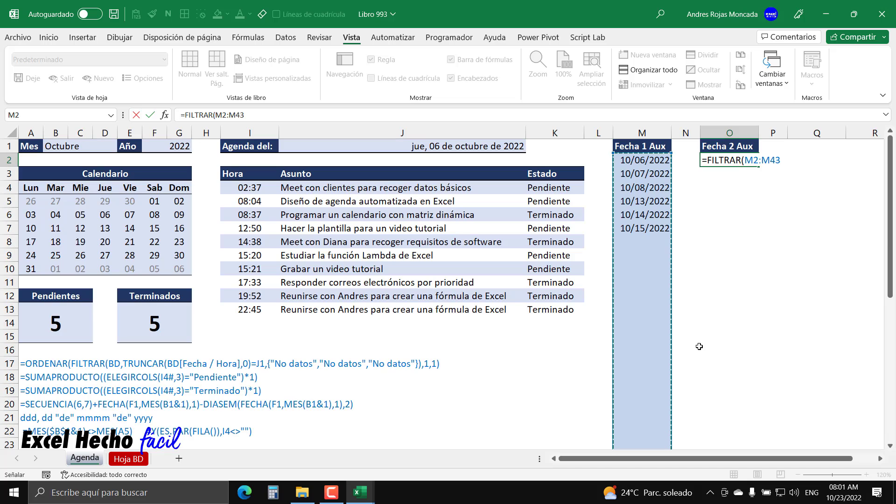
click(783, 161)
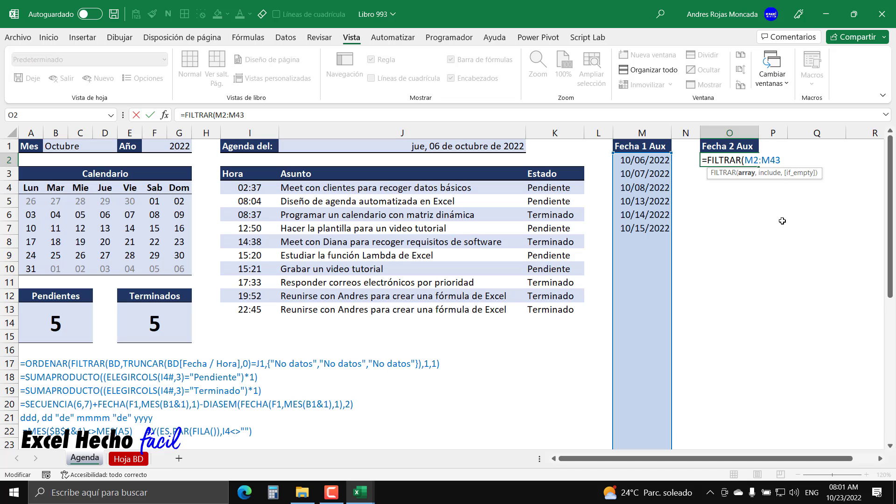
click(747, 173)
key(ctrl+c)
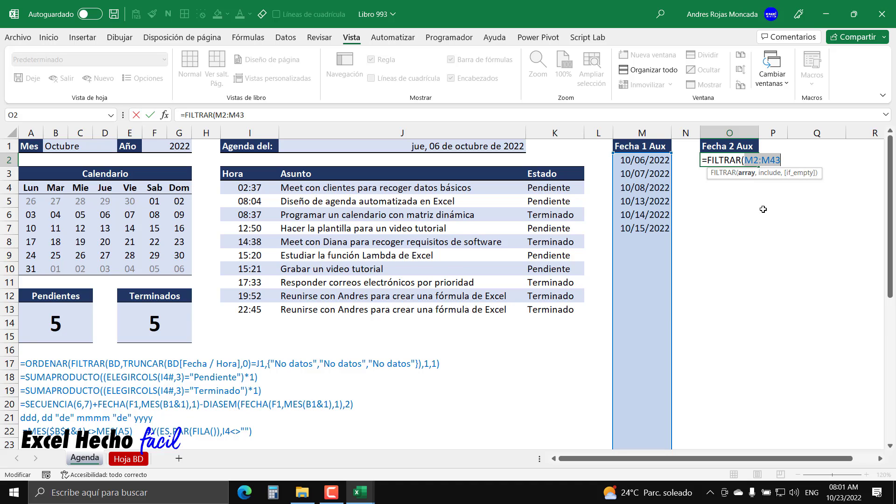
click(783, 161)
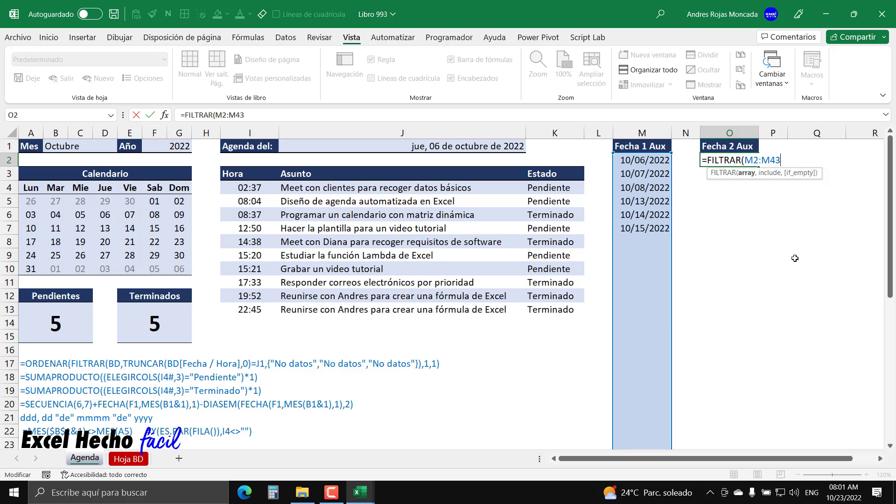
text(,)
key(ctrl+v)
text(<>""))
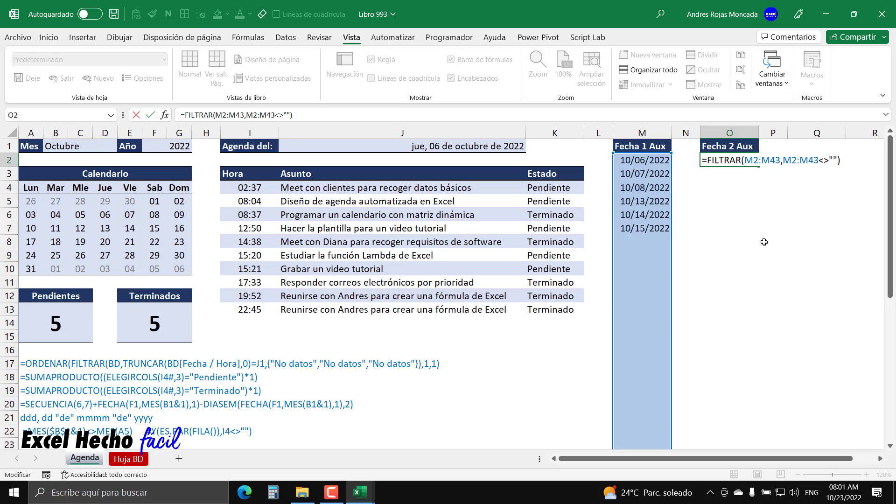
key(Return)
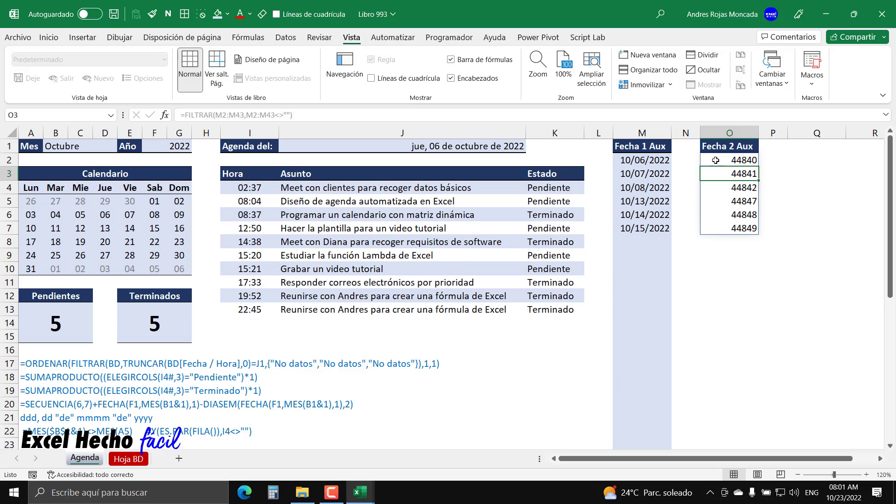
Use Format Painter to copy M2's date format down column O, showing 10/06/2022–10/15/2022
drag(716, 160, 714, 227)
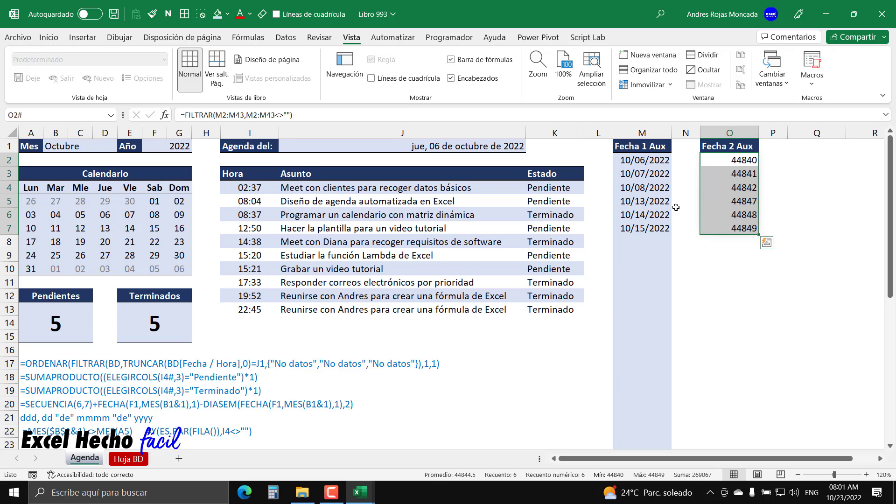
click(656, 161)
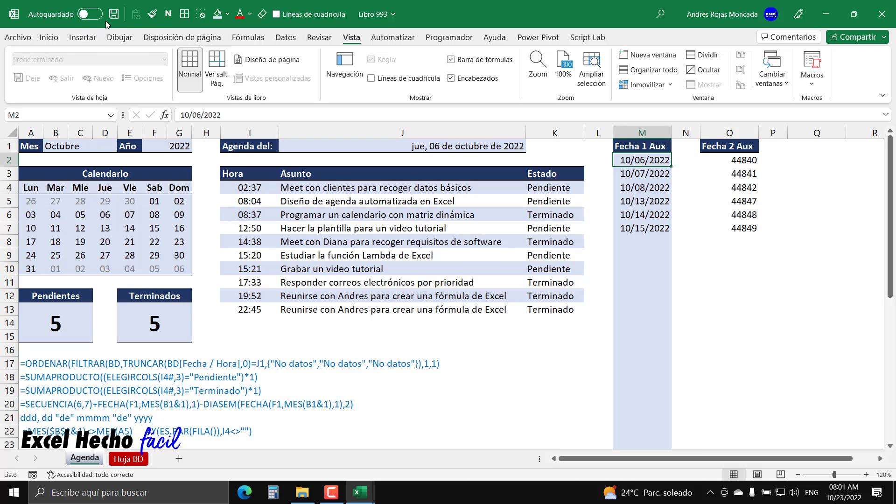
click(152, 14)
mouse_move(726, 161)
mouse_down()
mouse_move(712, 445)
mouse_move(712, 421)
mouse_up()
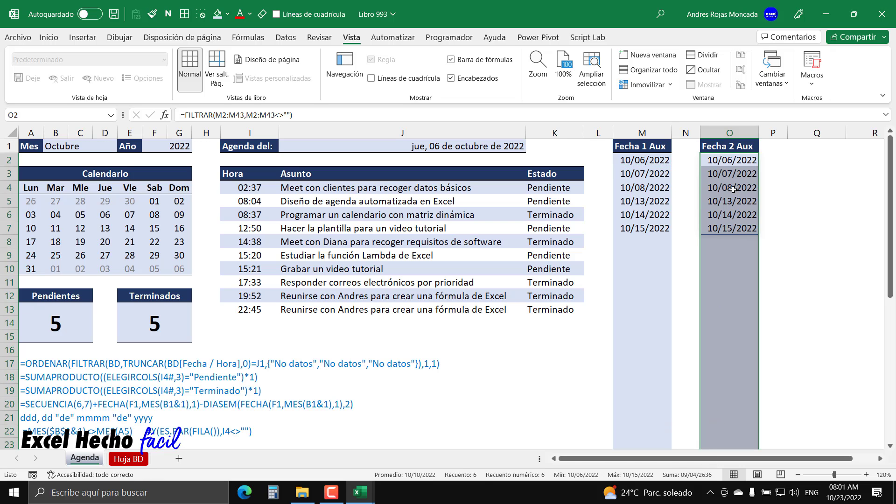
click(733, 162)
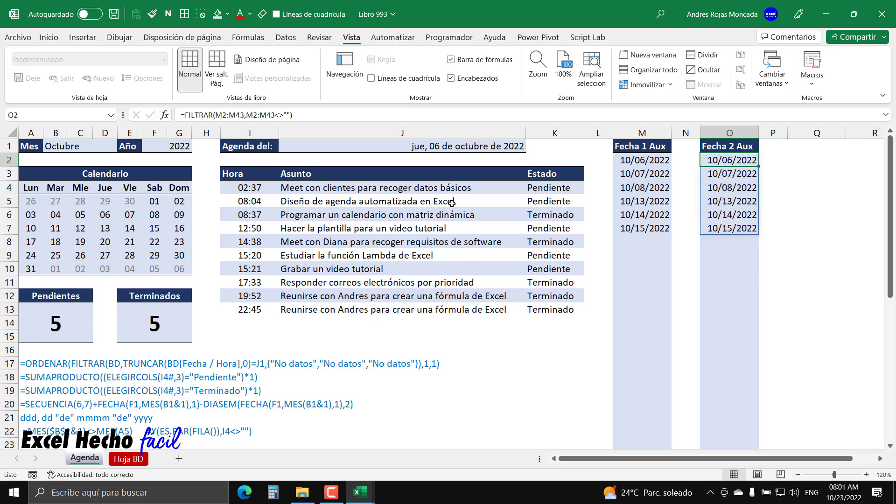
Select the first four calendar weeks and inspect Fecha 2 Aux's spilled dates down to O29
click(34, 201)
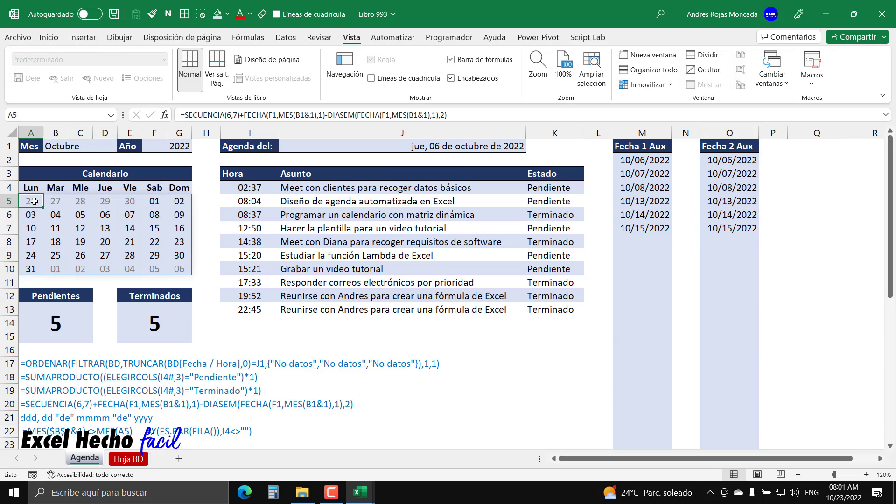
drag(34, 202, 176, 243)
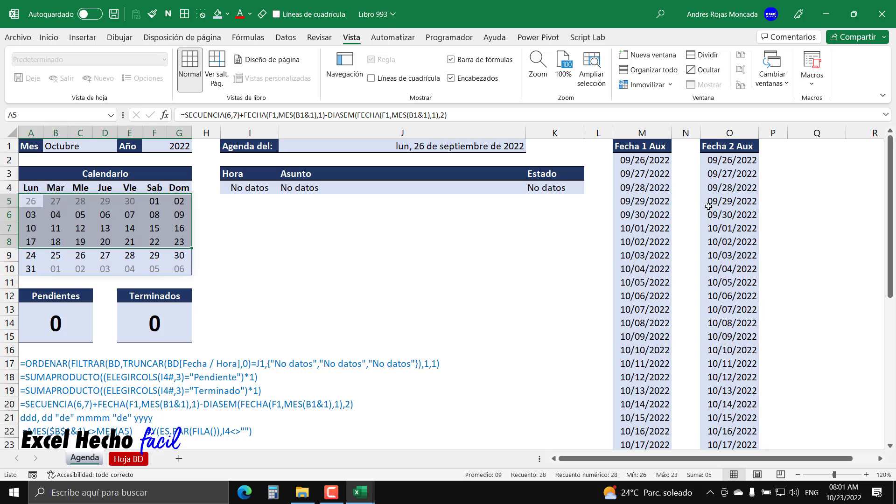
scroll(701, 211, down, 5)
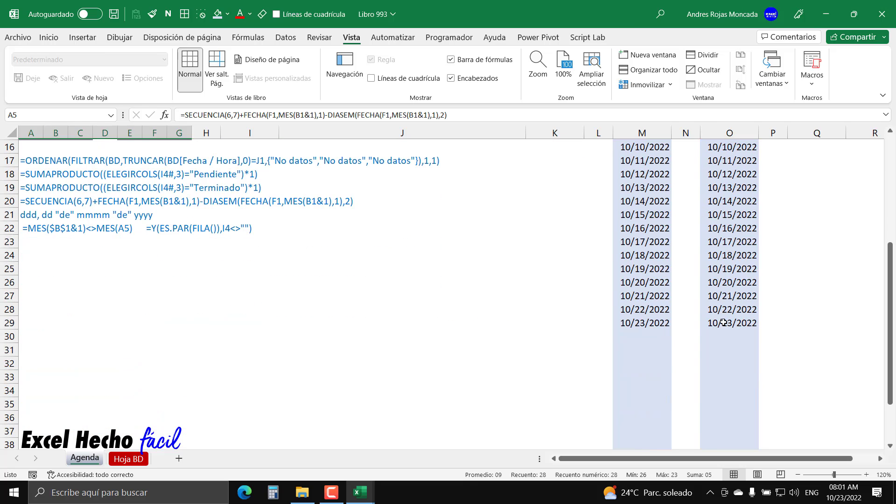
click(723, 323)
scroll(723, 323, up, 5)
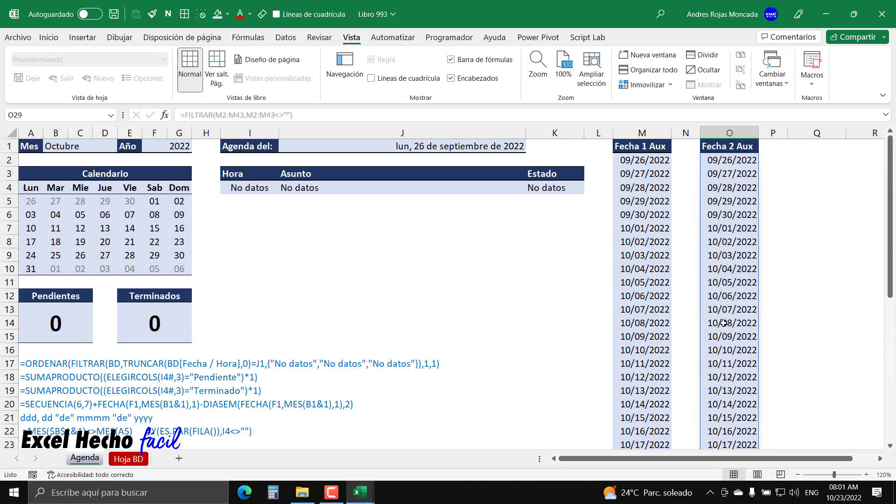
click(724, 161)
scroll(712, 240, down, 4)
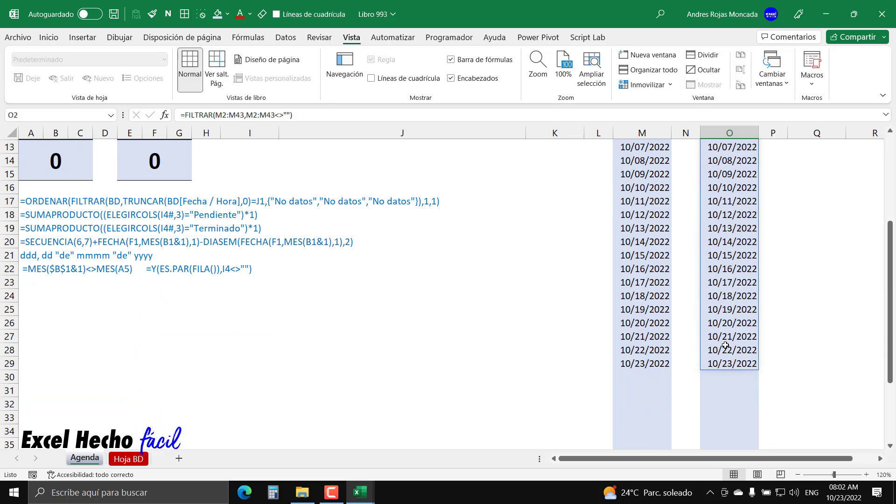
scroll(724, 351, down, 4)
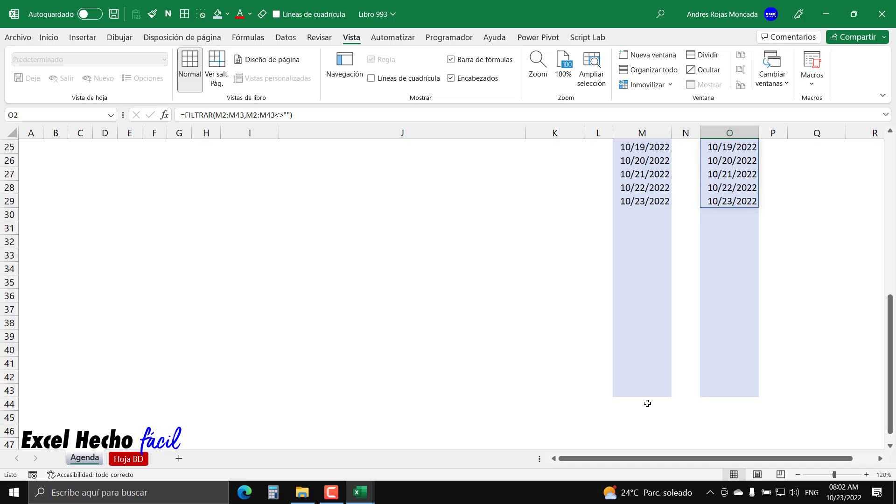
scroll(646, 307, up, 8)
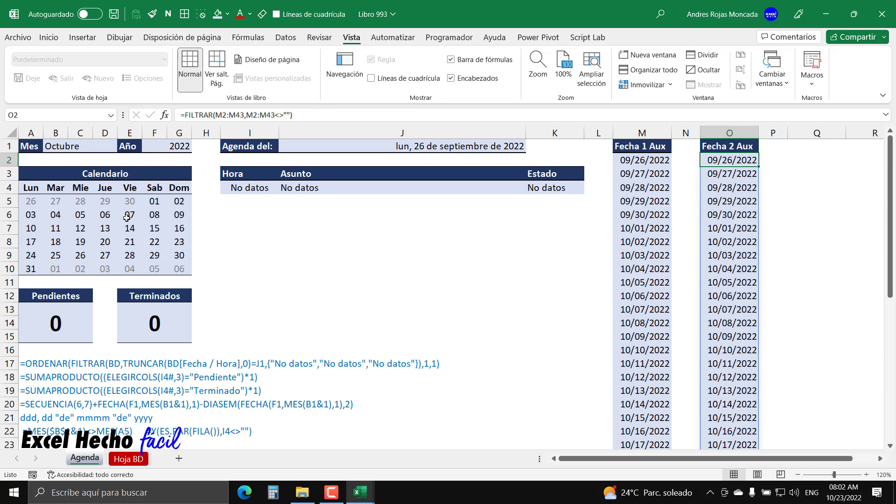
Pick October 20, then October 13–14, and select the agenda formula in I4
click(103, 240)
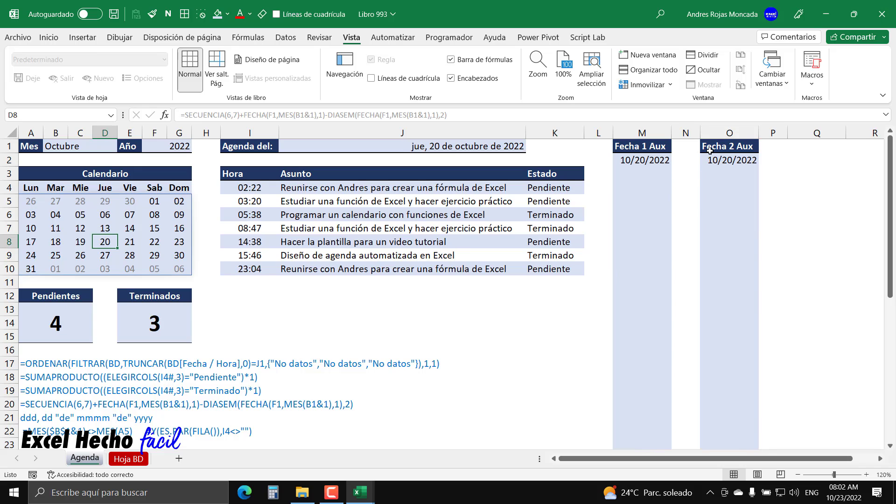
drag(108, 228, 127, 229)
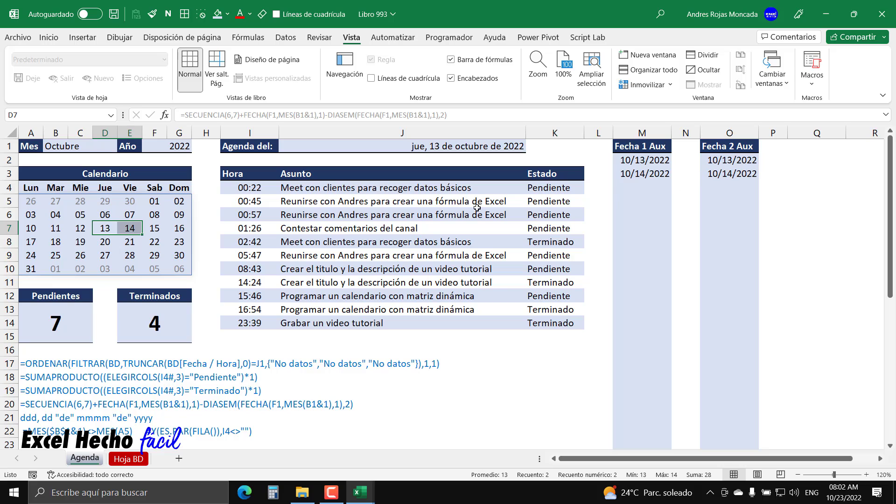
click(237, 190)
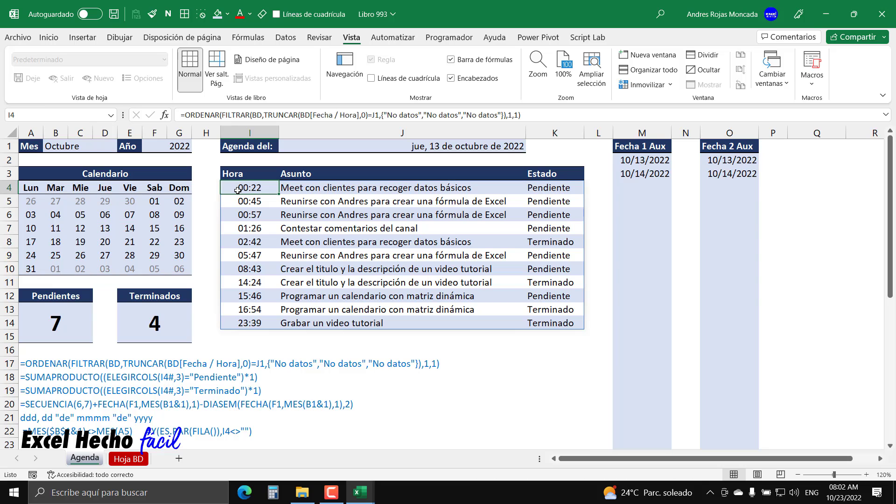
Clear I4 and begin =FILTRAR(BD, with a line break before the next argument
key(Delete)
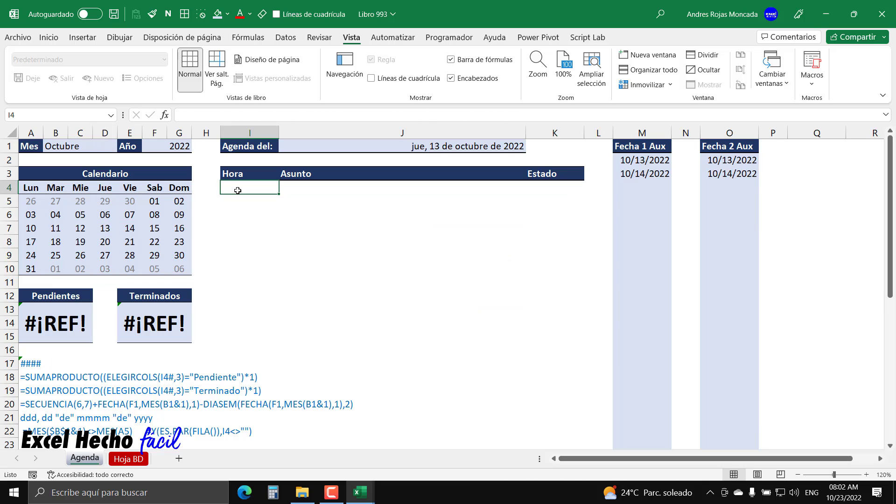
click(48, 37)
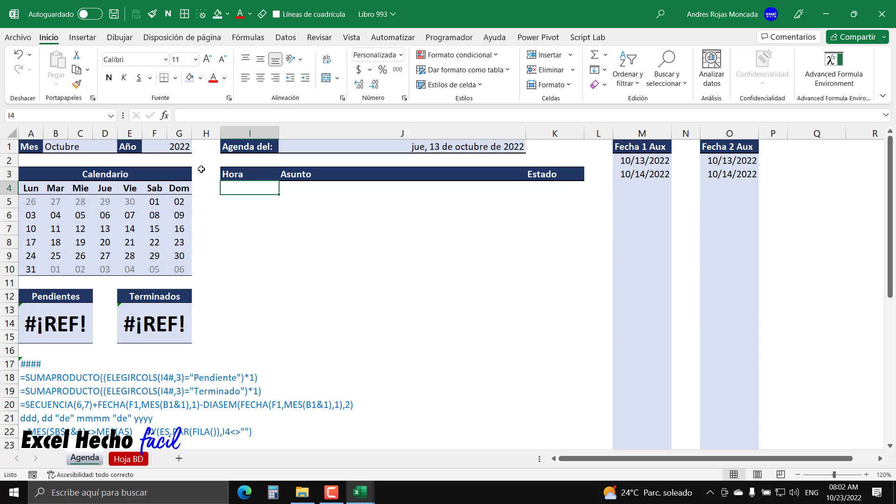
text(=)
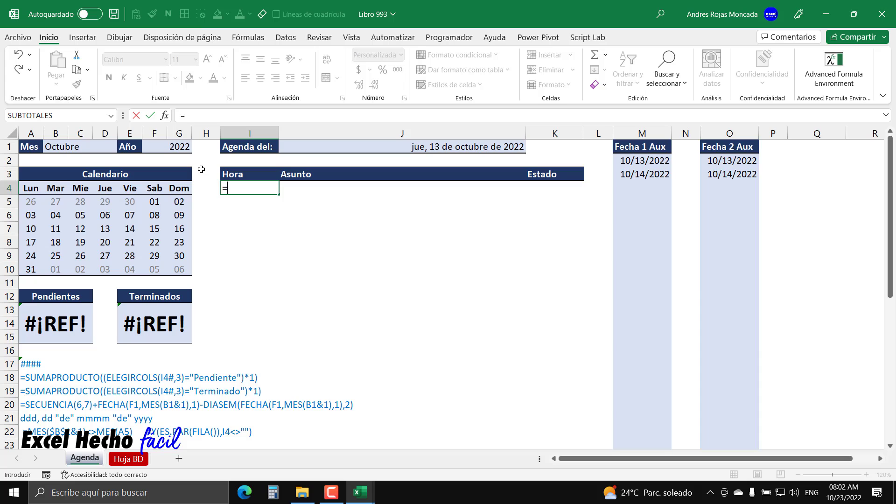
text(fil)
key(Down)
key(Down)
key(Tab)
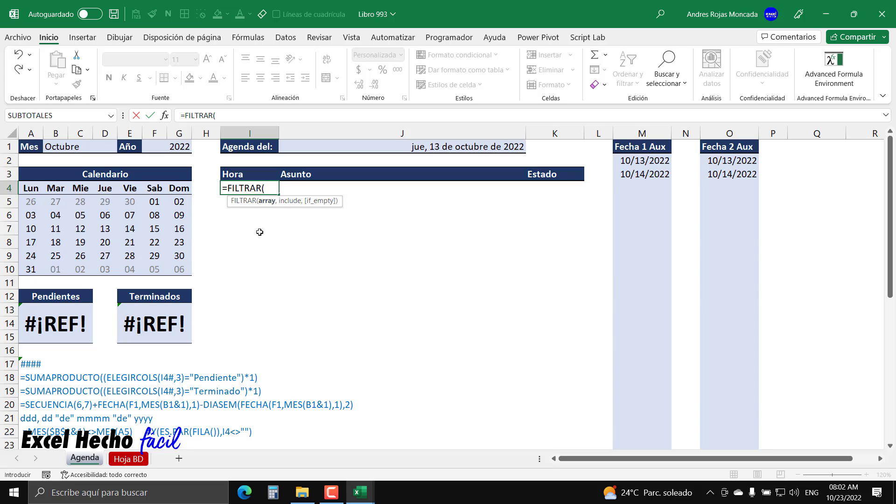
text(bd)
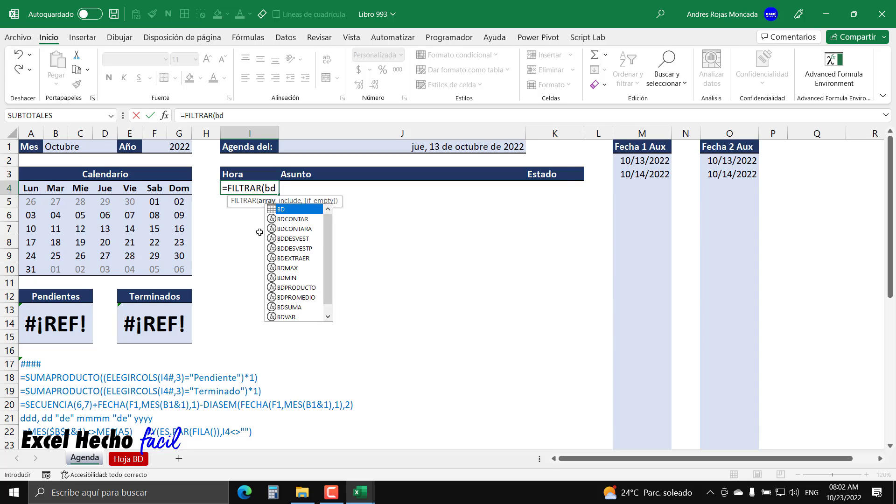
key(Tab)
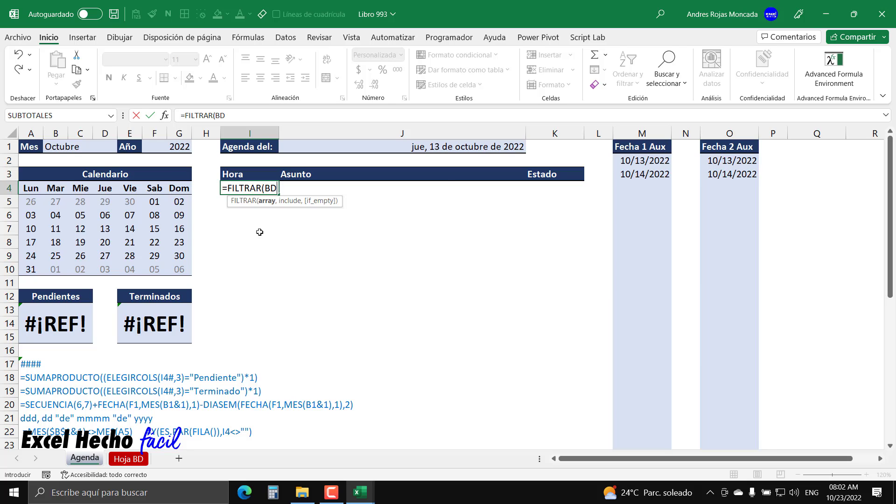
text(,)
key(alt+Return)
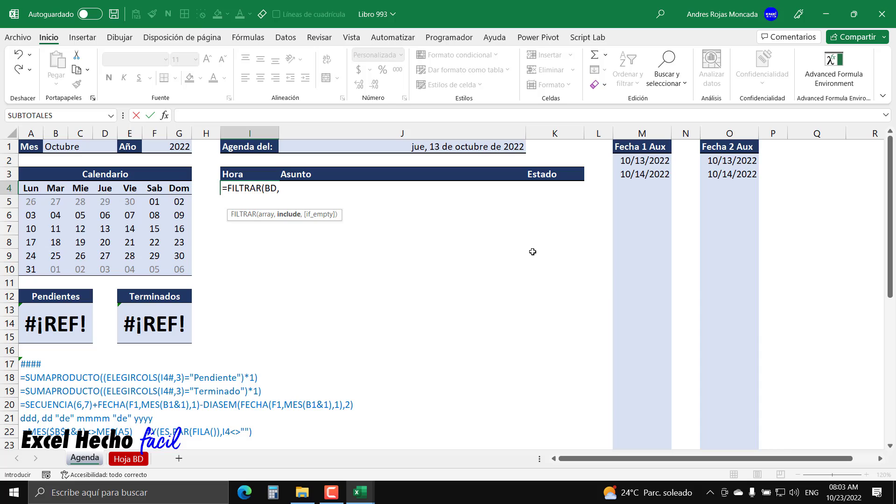
On a new line, enter BD[Fecha / Hora] and preview its values with F9
key(alt+Return)
text(BD[)
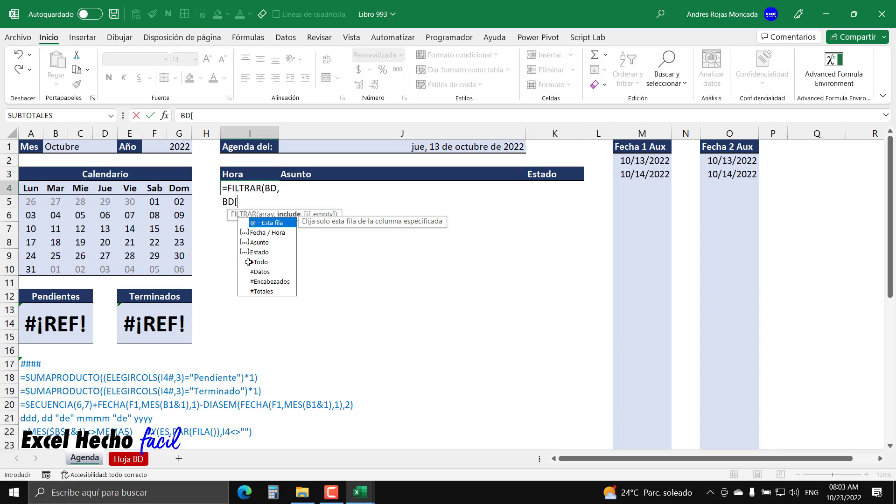
double_click(266, 232)
text(])
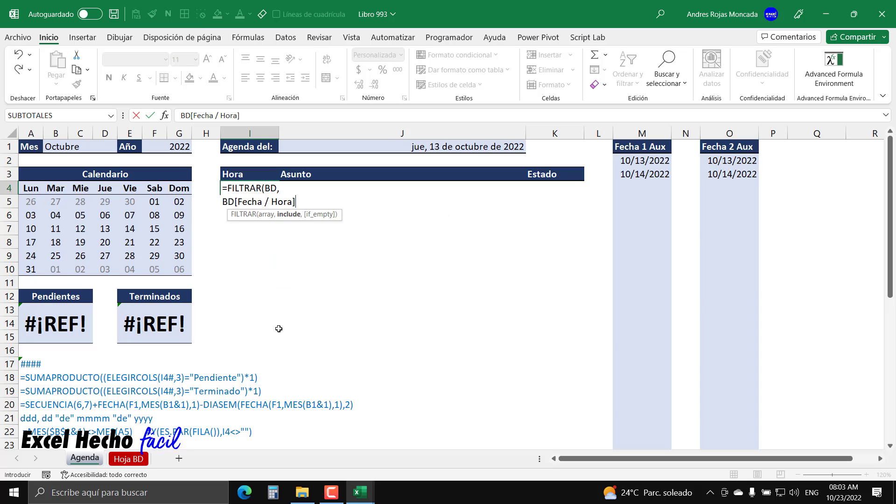
drag(224, 202, 312, 202)
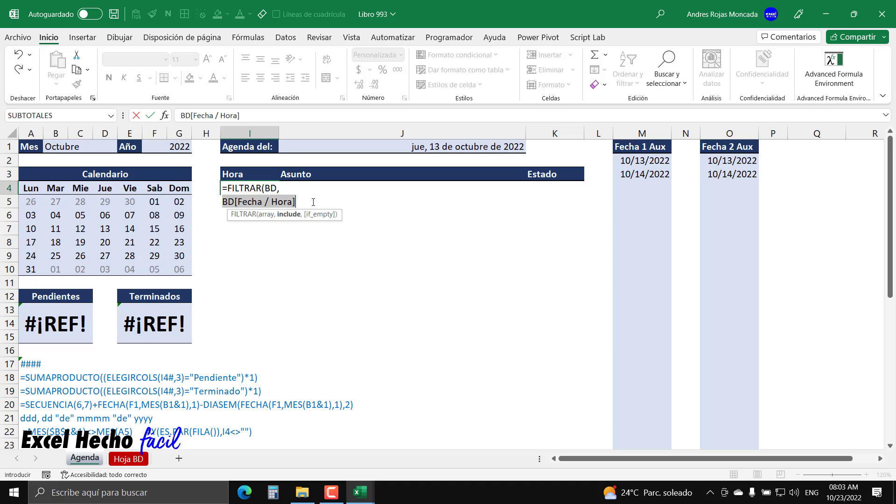
key(F9)
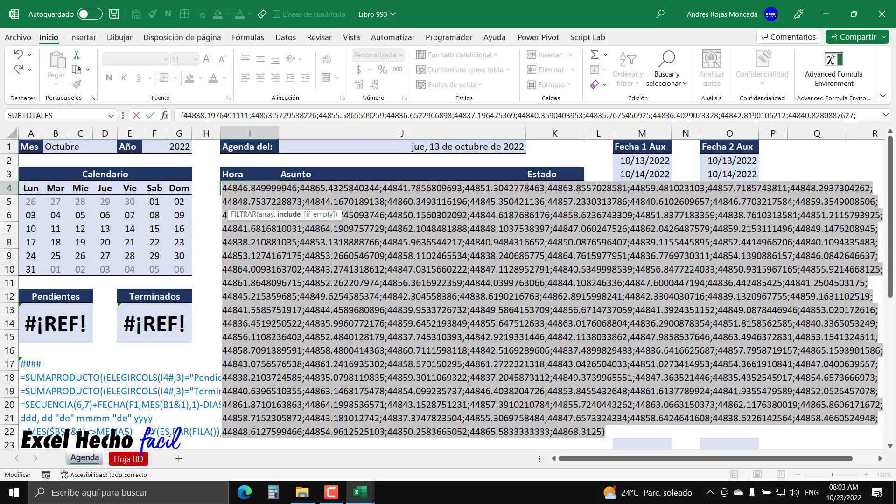
key(ctrl+z)
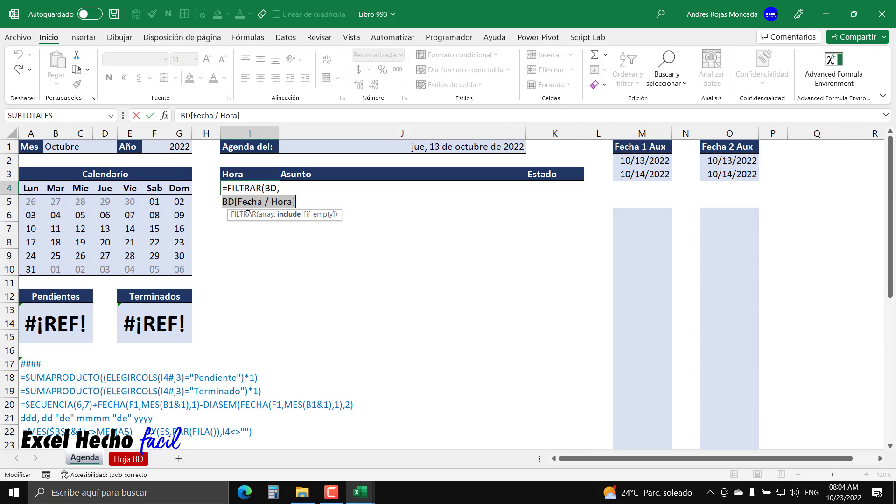
Wrap the reference as TRUNCAR(BD[Fecha / Hora],0), preview it, and add = after it
click(226, 201)
text(trun)
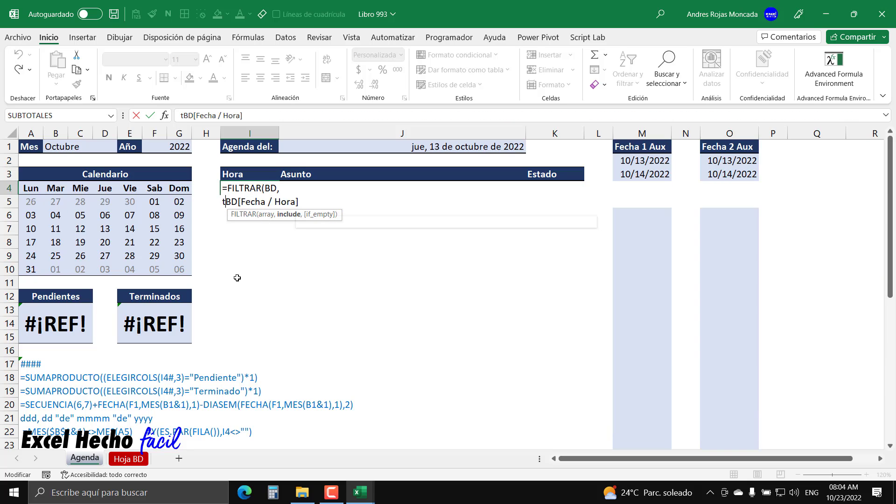
key(Tab)
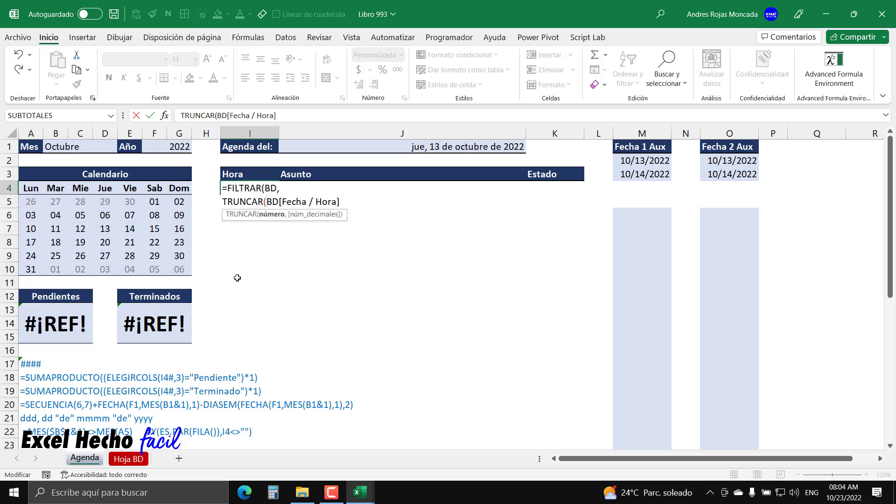
click(282, 217)
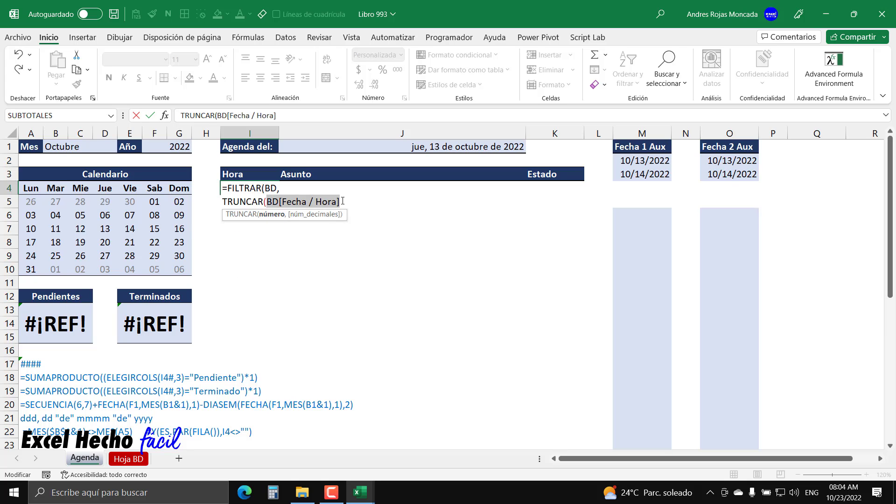
key(Right)
text(,0))
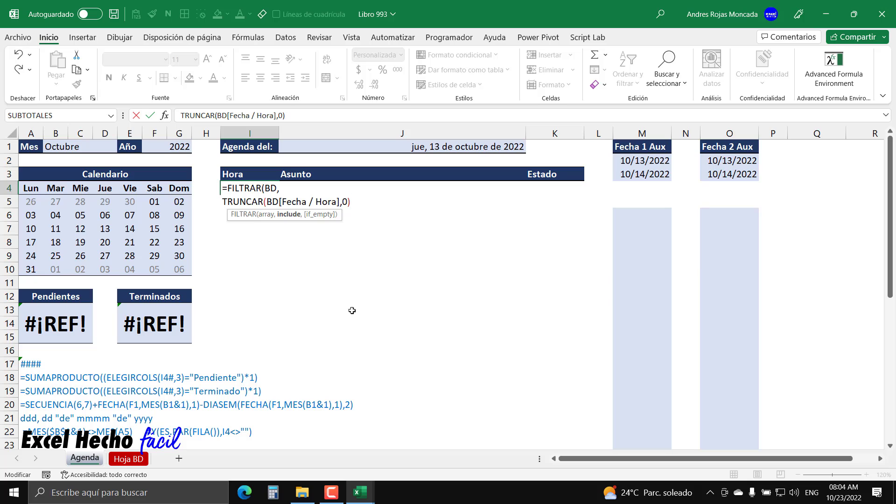
click(289, 214)
key(F9)
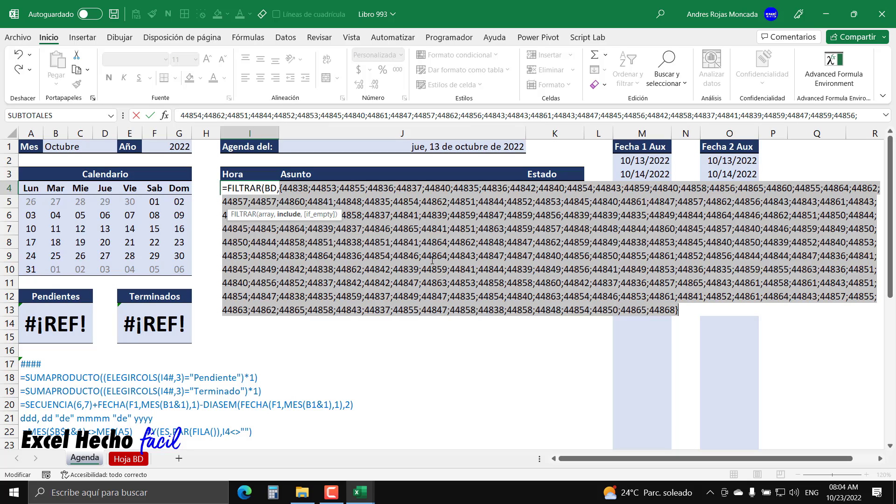
key(ctrl+z)
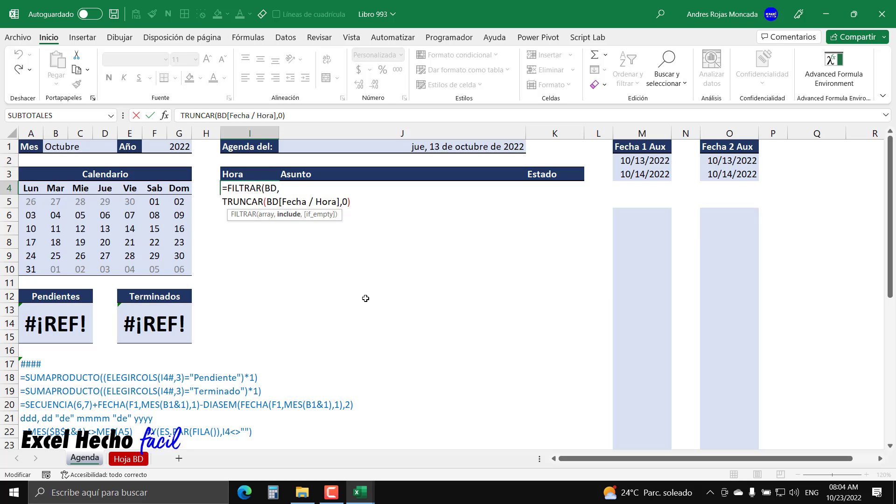
text(=)
Compare the truncated dates to O2# and evaluate the condition, showing FALSO then #N/D values
click(729, 162)
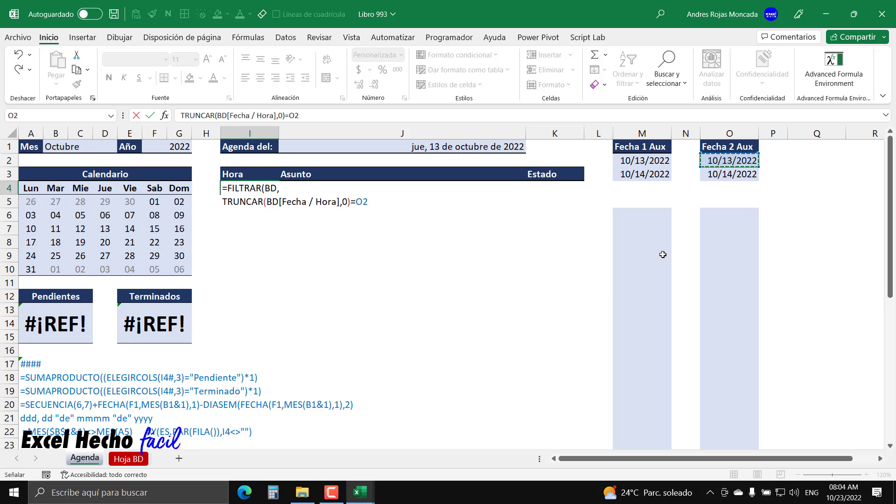
text(#)
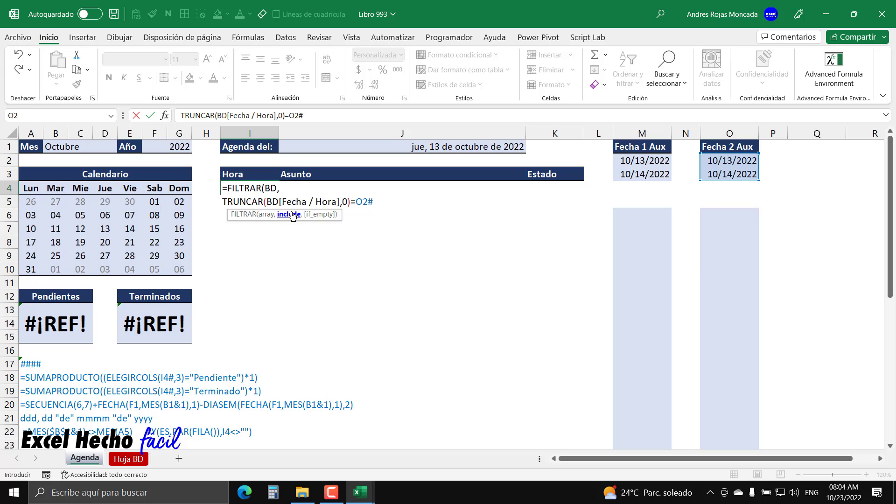
drag(223, 202, 374, 202)
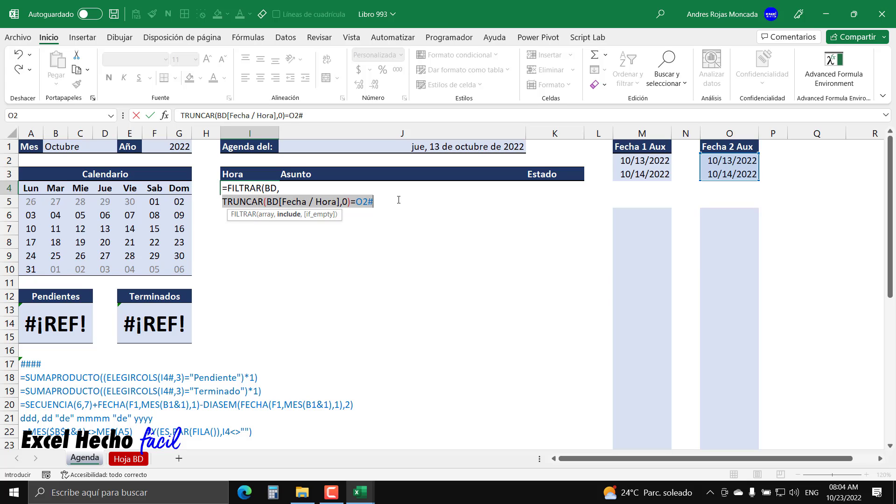
key(F9)
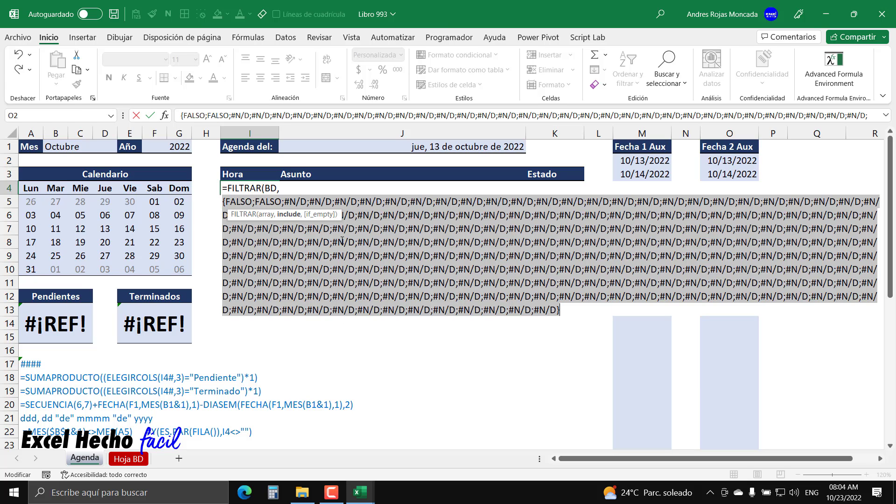
drag(334, 218, 340, 378)
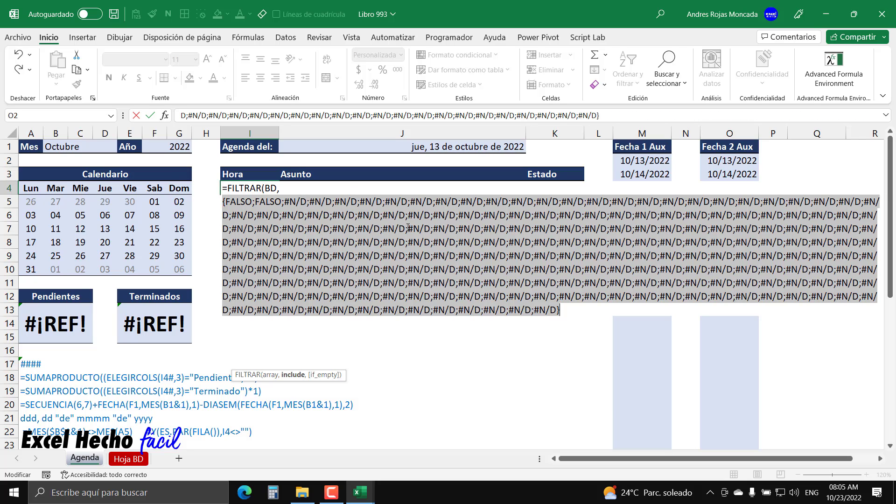
Change the comparison to TRANSPONER(O2#) and preview the resulting FALSO/VERDADERO grid
key(ctrl+z)
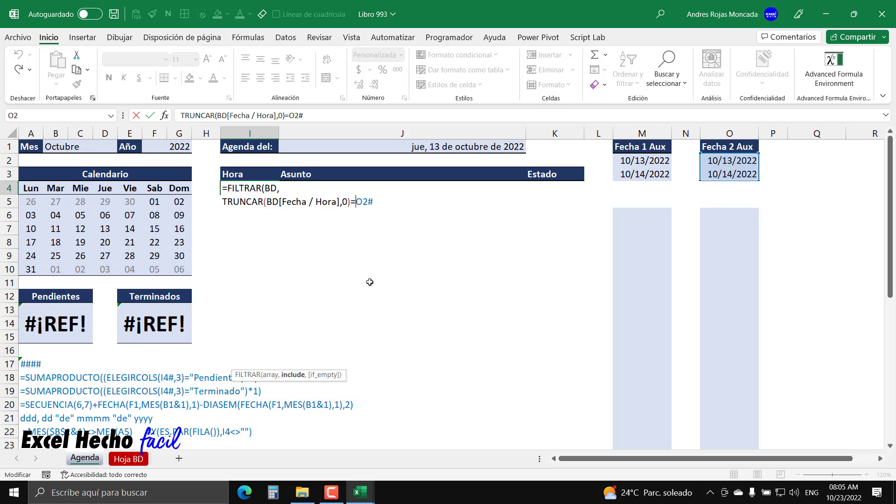
text(tr)
key(Tab)
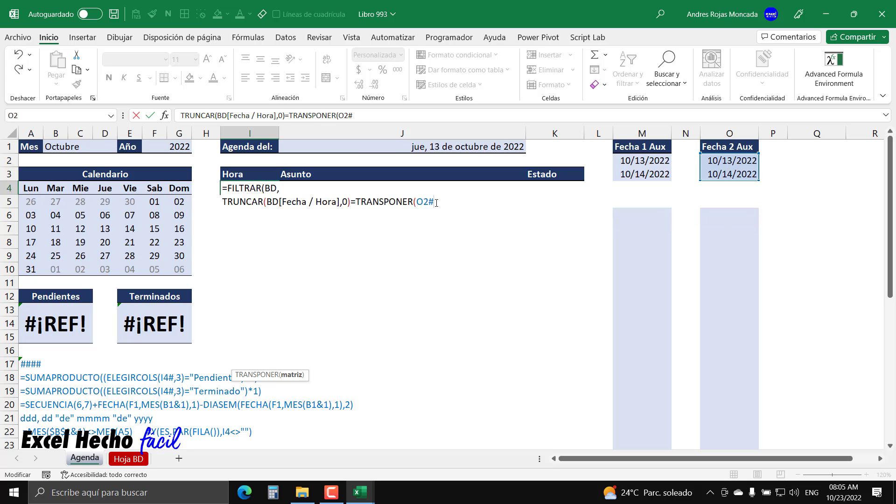
text())
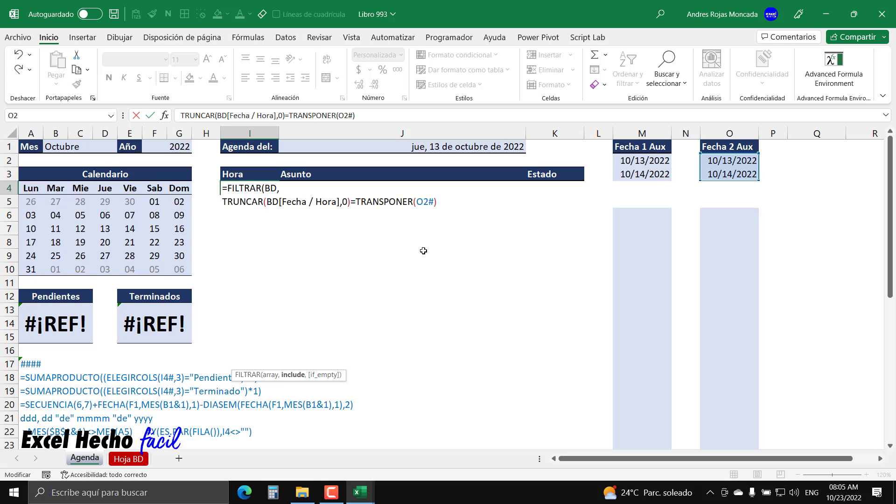
key(Return)
key(Return)
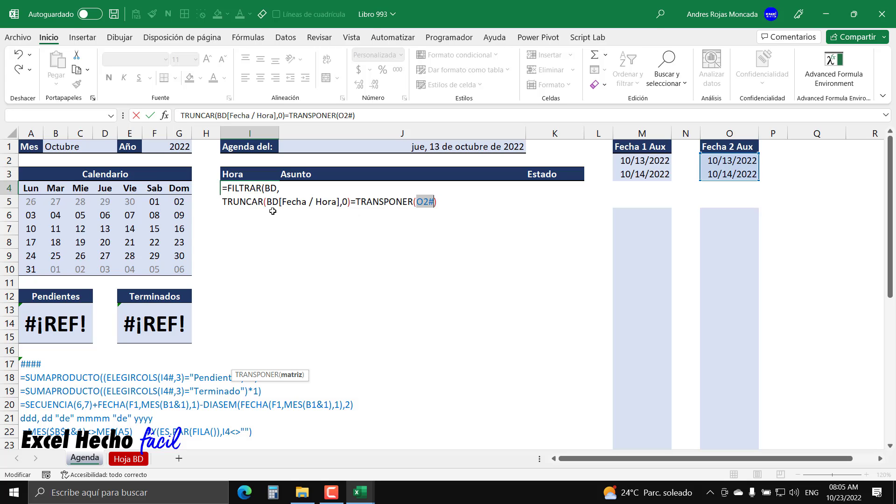
drag(223, 201, 442, 202)
key(F9)
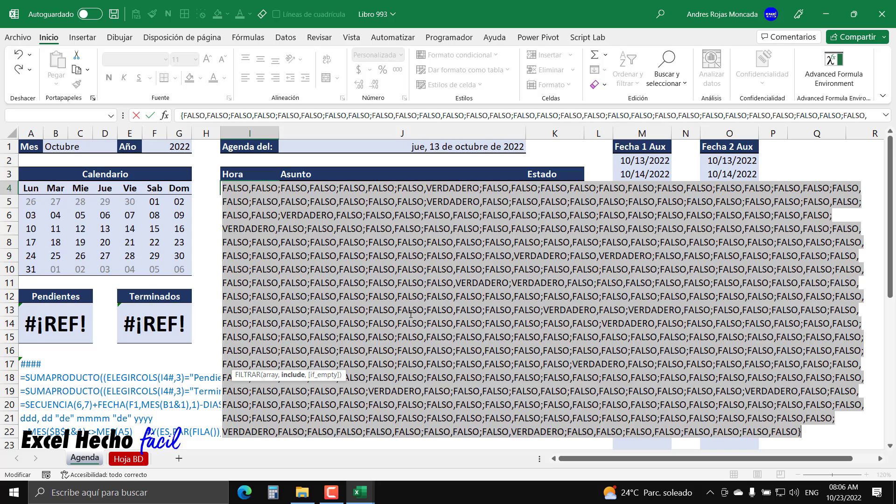
Undo the F9 evaluation so I4's date comparison returns to formula text
key(ctrl+z)
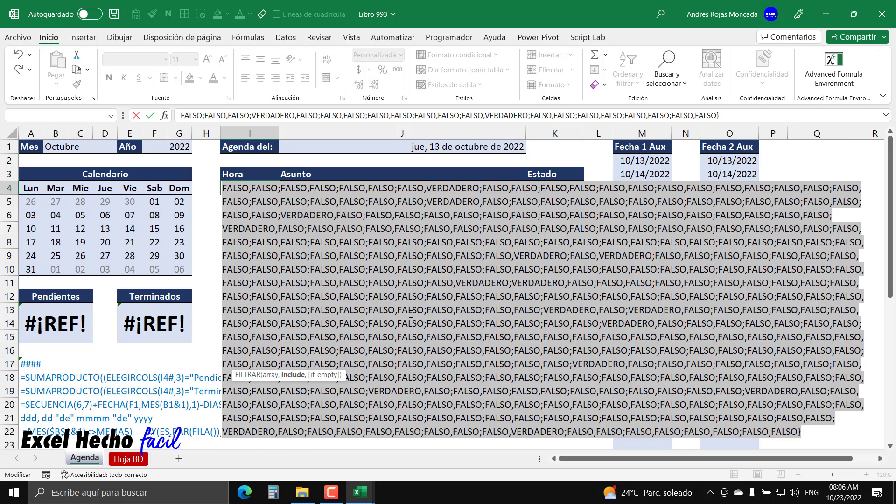
Wrap the TRUNCAR/TRANSPONER date comparison in MMULT( and add a comma after O2#)
click(225, 201)
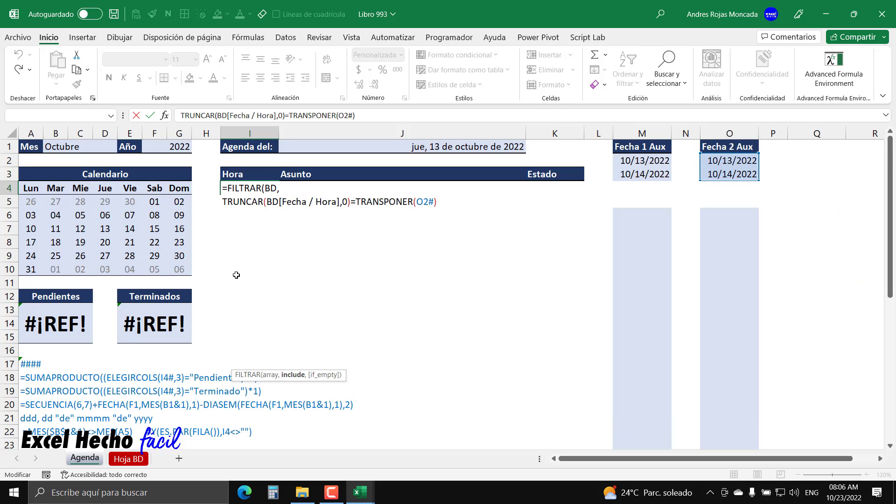
text(mm)
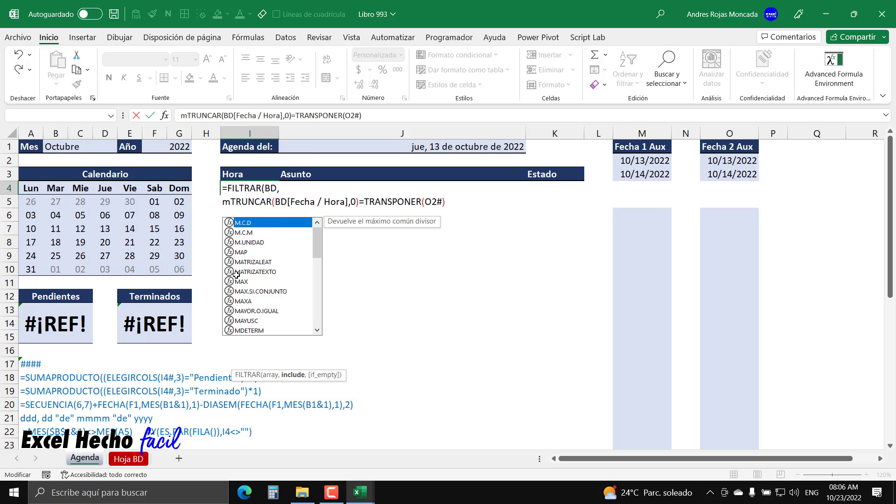
key(Tab)
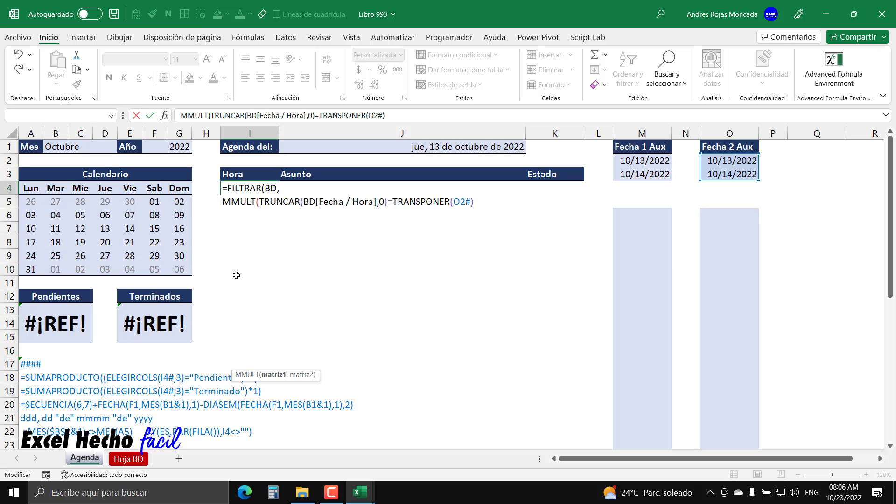
click(276, 375)
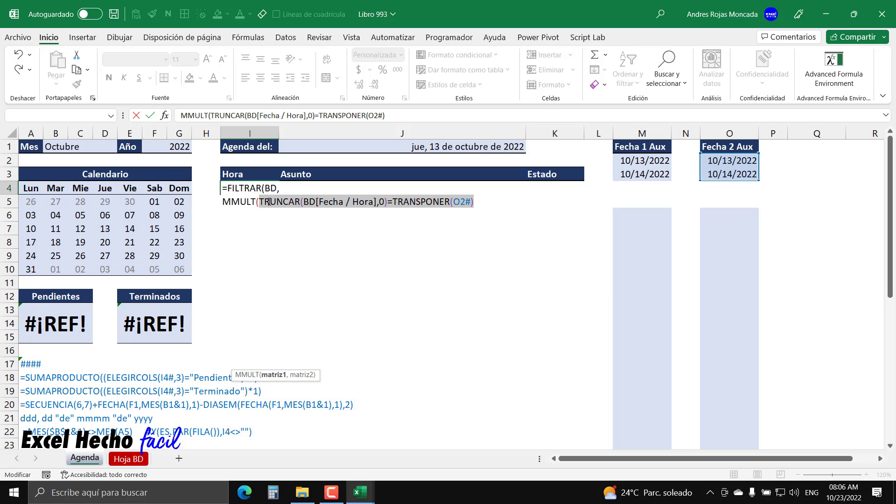
click(476, 202)
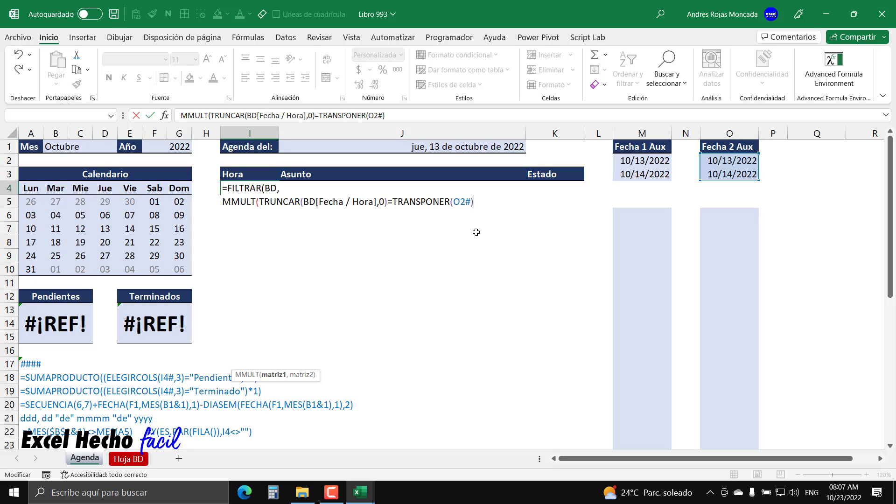
text(,)
Preview the date comparison's VERDADERO/FALSO values with F9, then undo back to text
drag(476, 202, 260, 202)
key(F9)
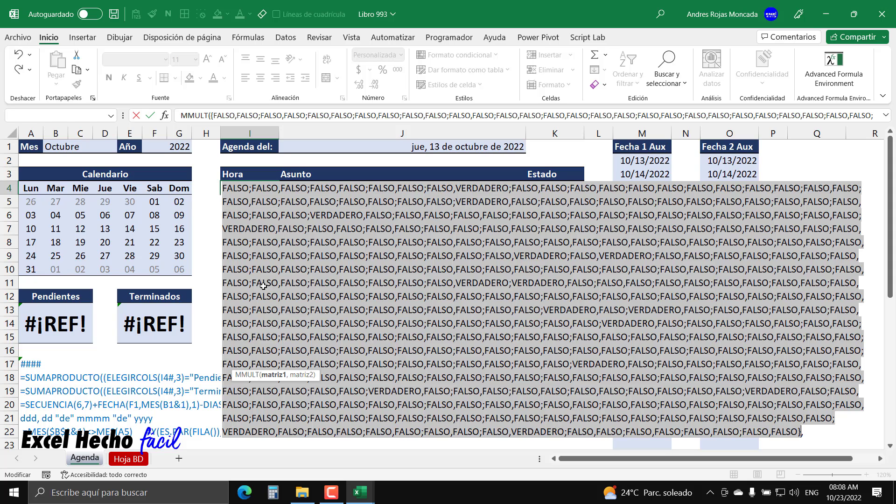
key(ctrl+z)
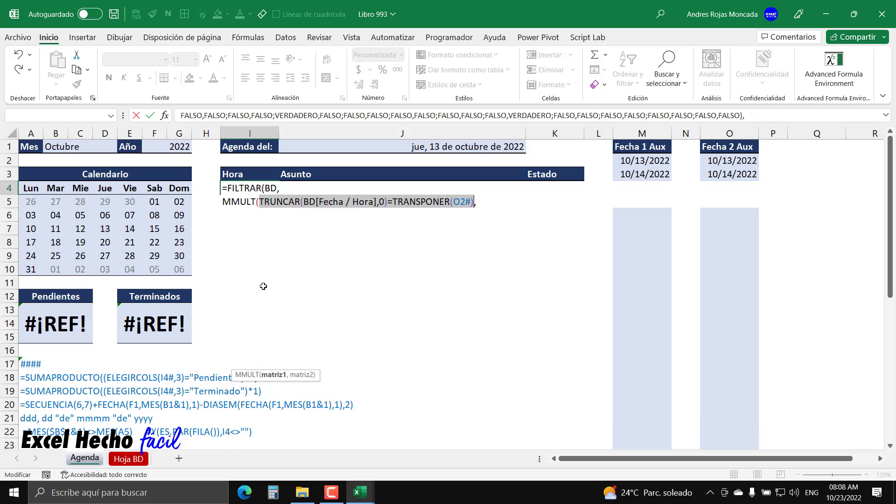
Wrap the comparison in parentheses multiplied by 1 and verify it yields 0/1 values
click(261, 204)
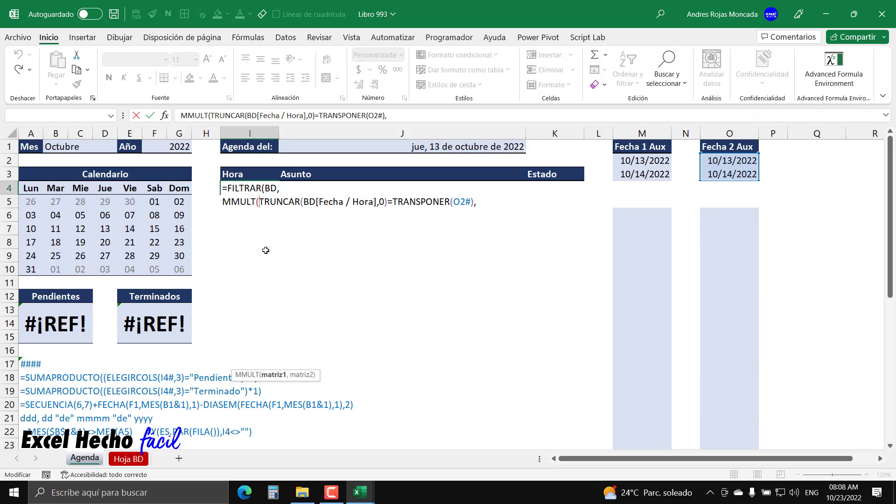
text(()
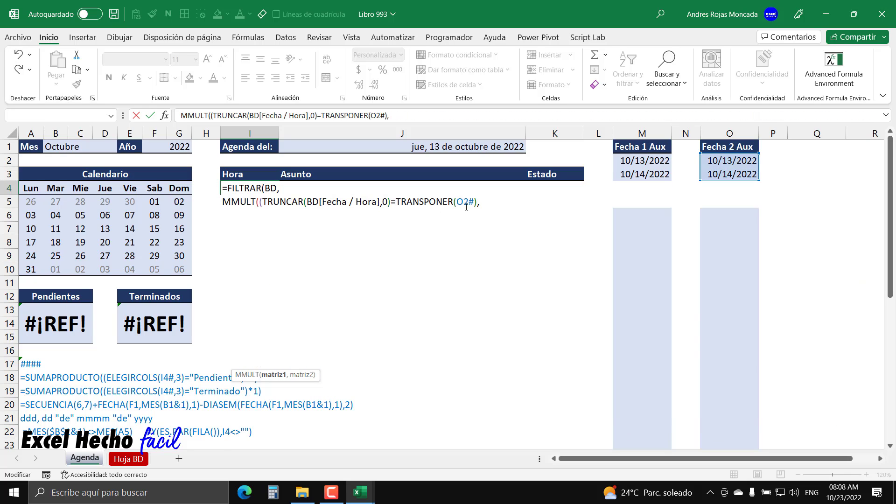
click(477, 201)
text()*1)
click(264, 375)
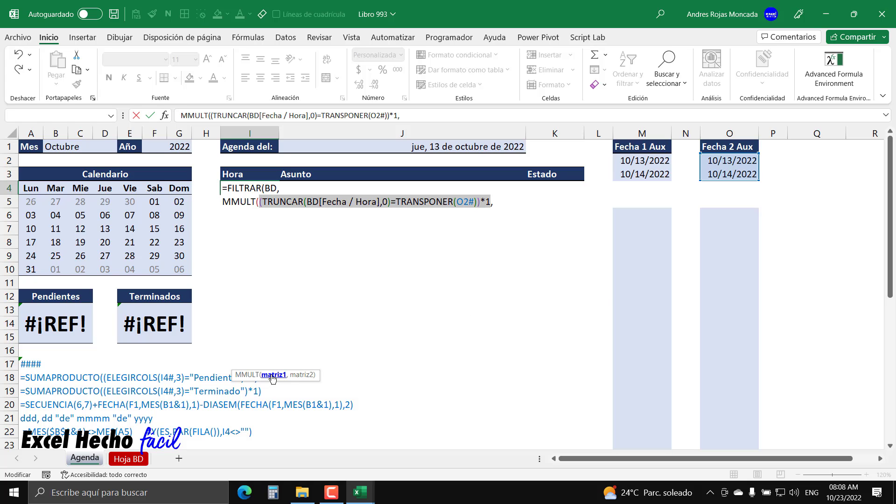
key(F9)
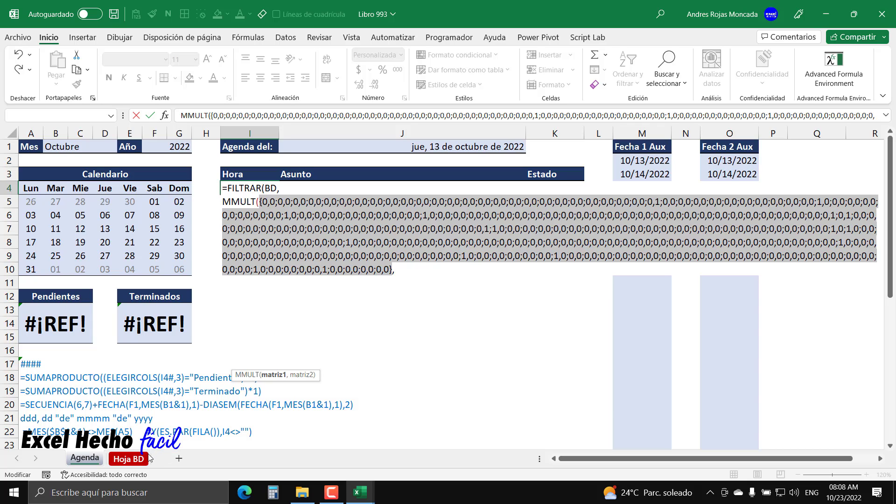
key(ctrl+z)
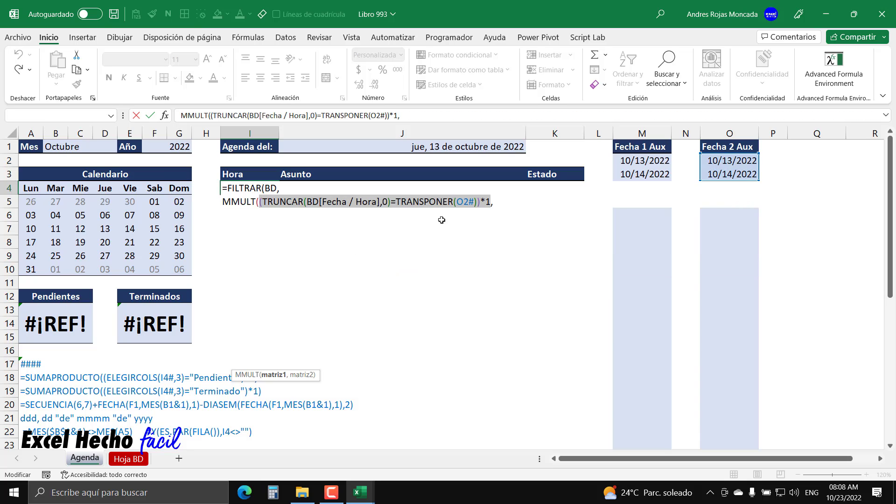
Start MMULT's second argument as SECUENCIA(CONTARA(O2#),1 after the comma
key(Right)
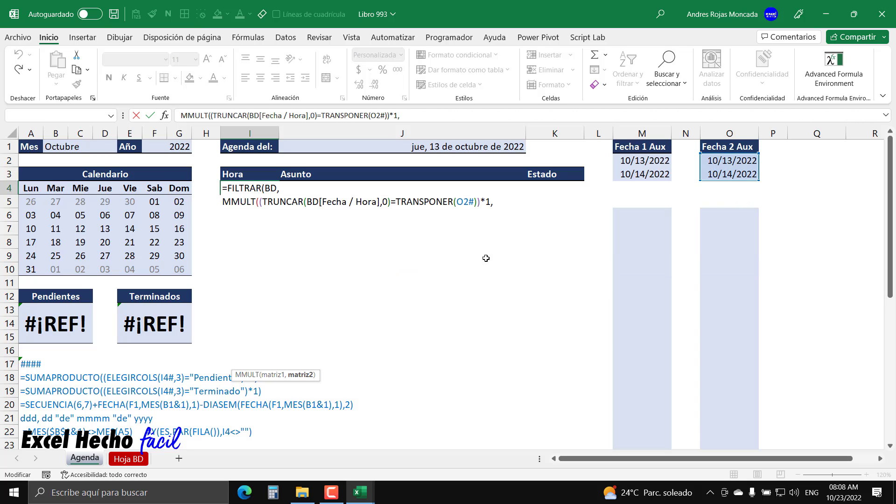
text(UENCIA()
key(Tab)
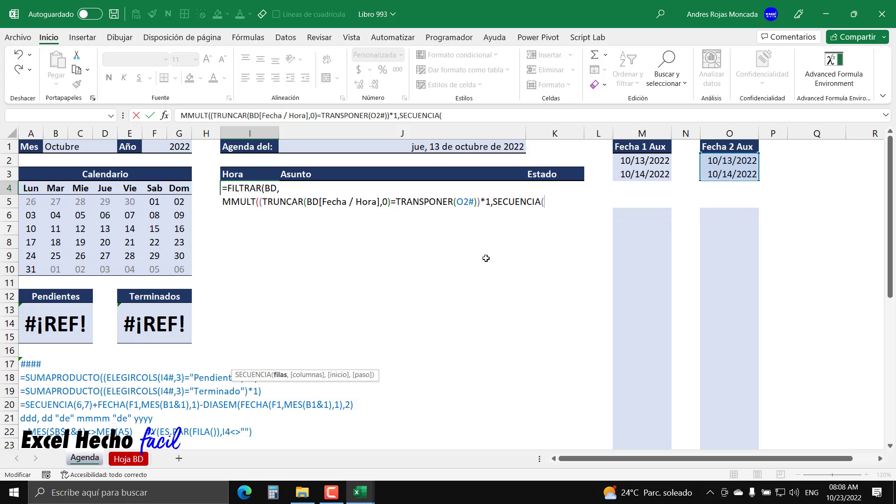
text(cointar)
key(BackSpace)
key(BackSpace)
key(BackSpace)
key(BackSpace)
key(BackSpace)
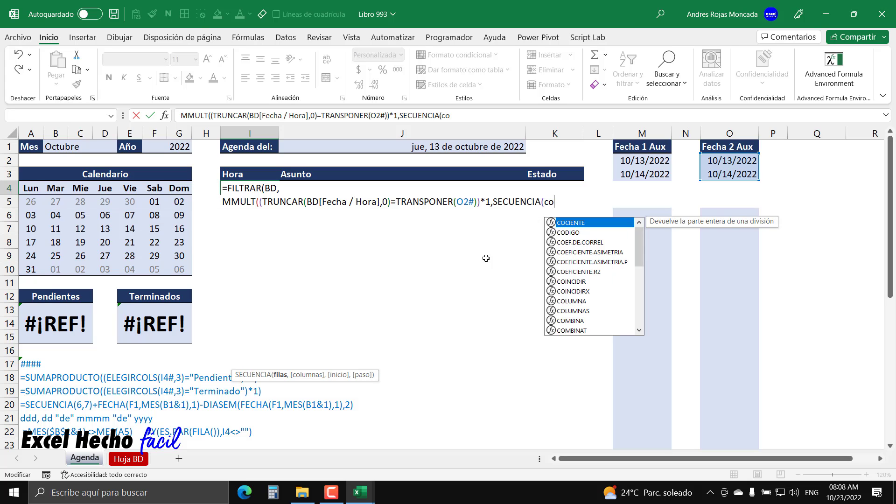
text(ntar)
key(Down)
key(Down)
key(Down)
key(Down)
key(Tab)
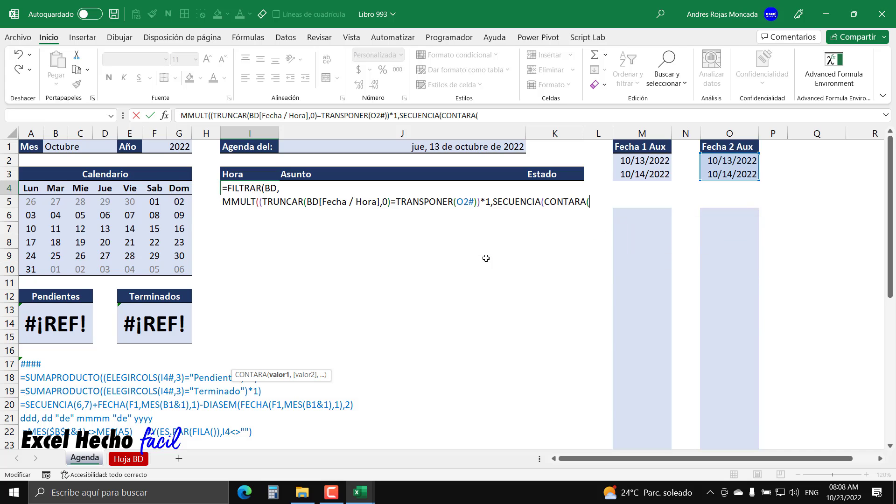
click(725, 161)
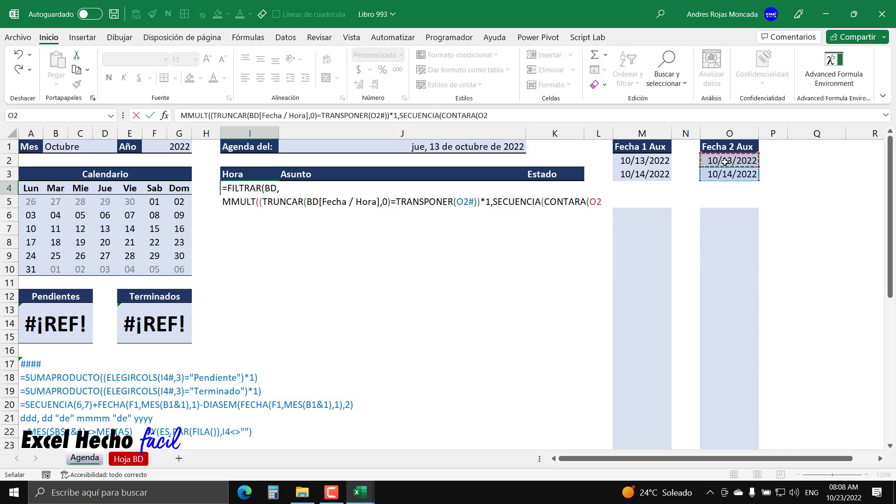
text(#)
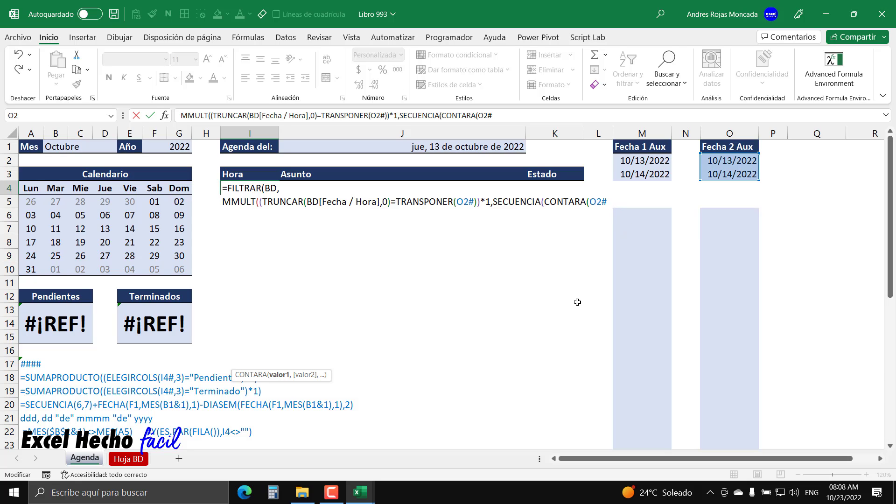
text(),)
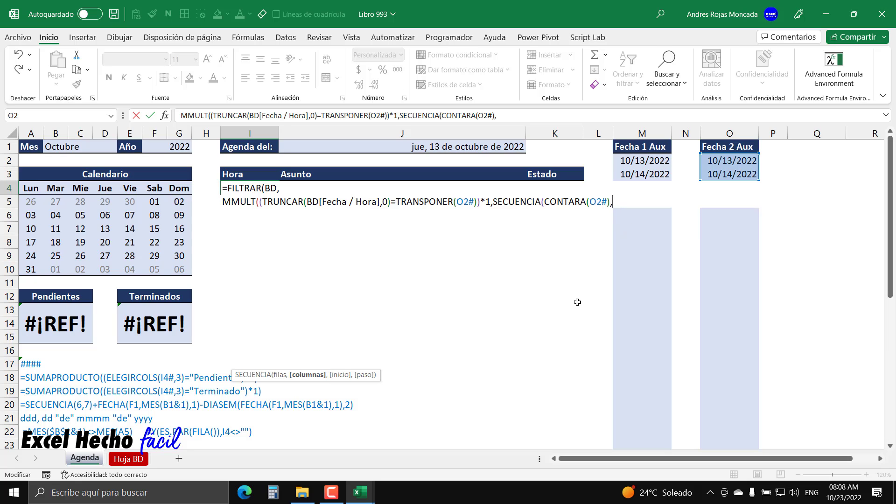
text(1)
Briefly test 2 in place of CONTARA(O2#), restore it, and finish with ,1,0))
drag(545, 202, 611, 201)
text(2)
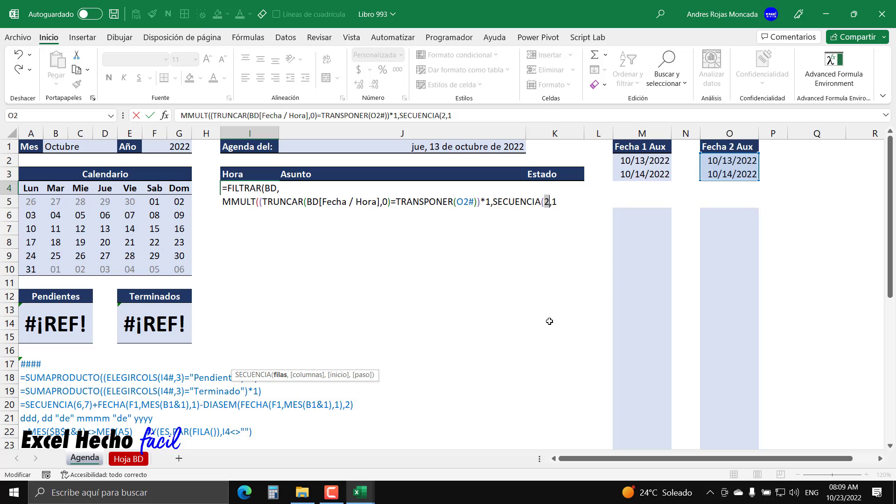
key(ctrl+z)
click(627, 204)
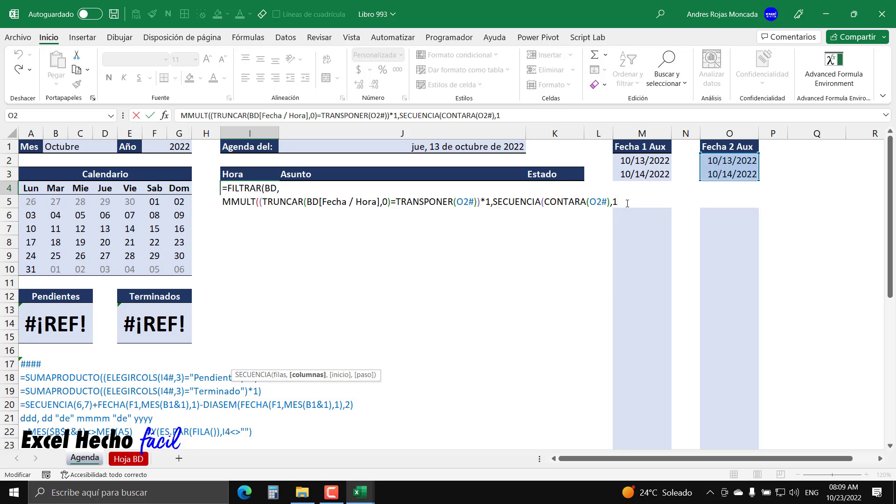
text(,)
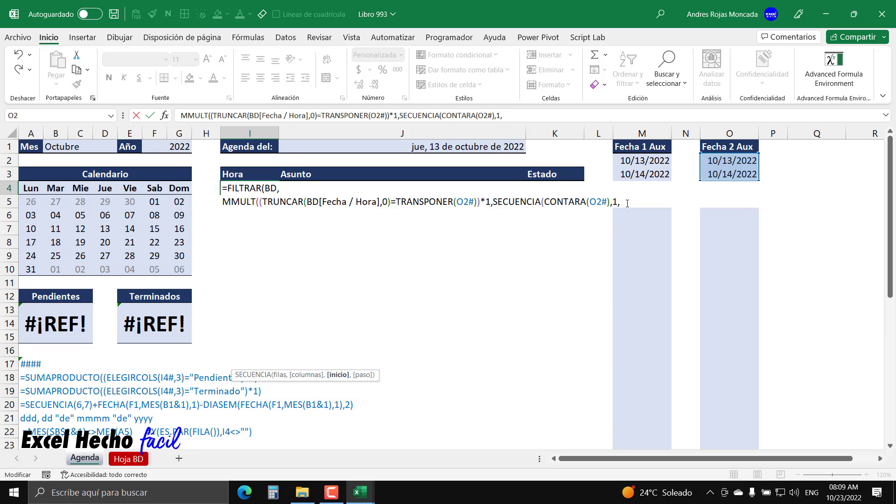
text(1,0))
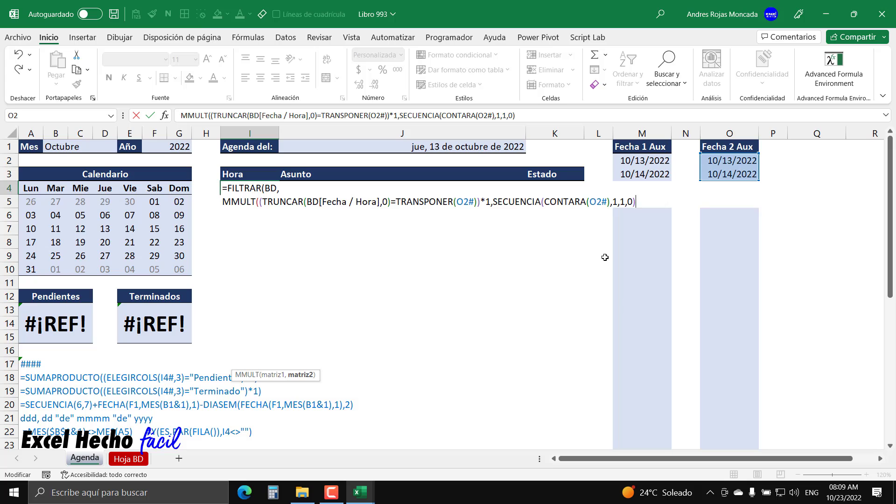
mouse_move(494, 201)
mouse_down()
mouse_move(665, 192)
mouse_move(493, 201)
mouse_up()
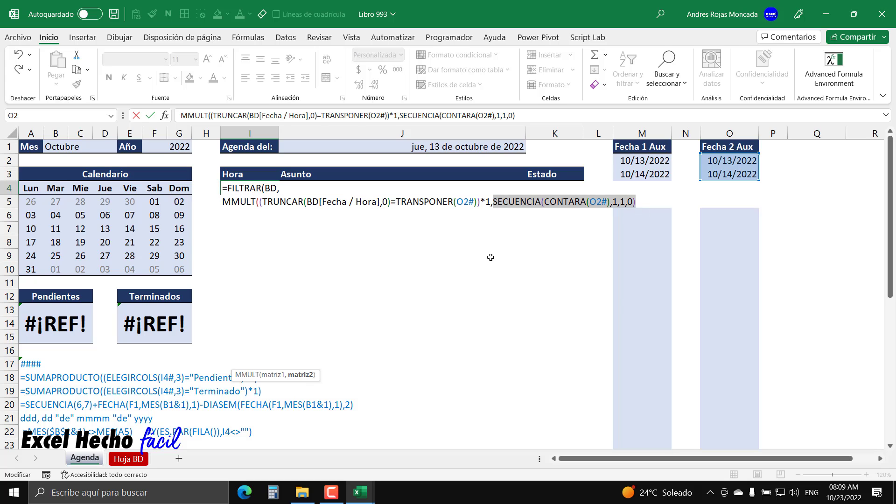
Preview SECUENCIA(CONTARA(O2#),1,1,0) as a column of ones, restore its text, and add the closing parenthesis
key(F9)
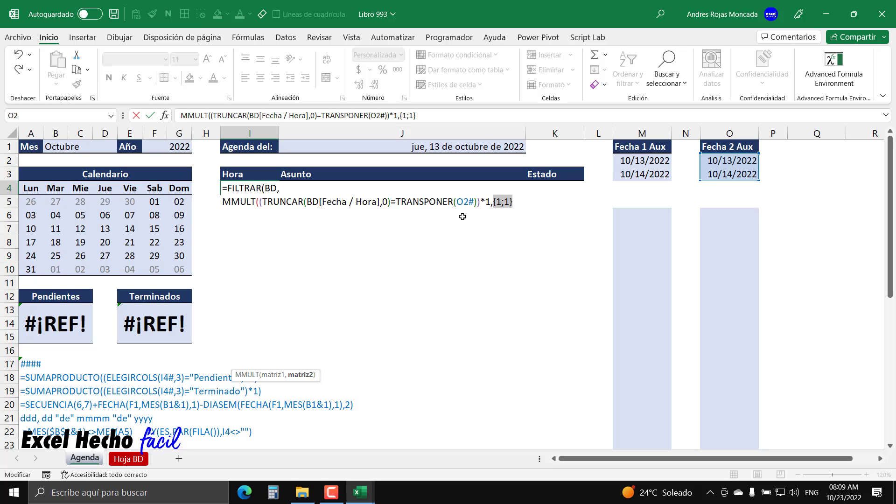
key(ctrl+v)
click(651, 202)
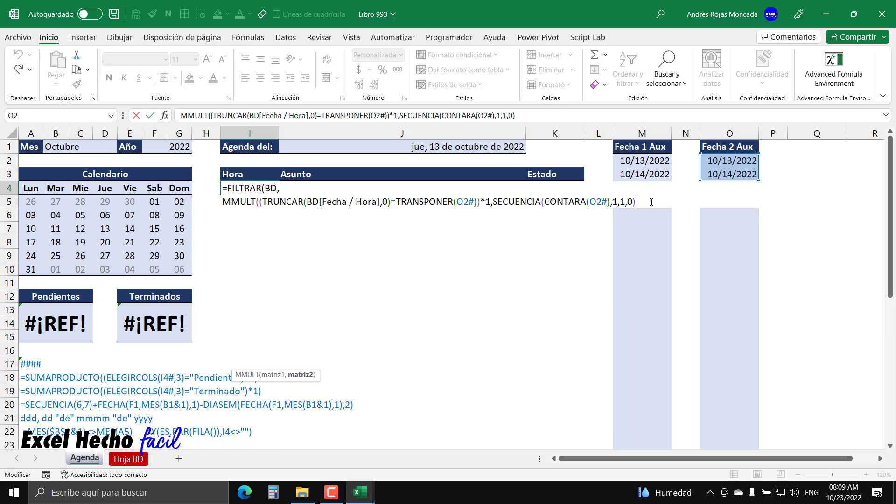
text())
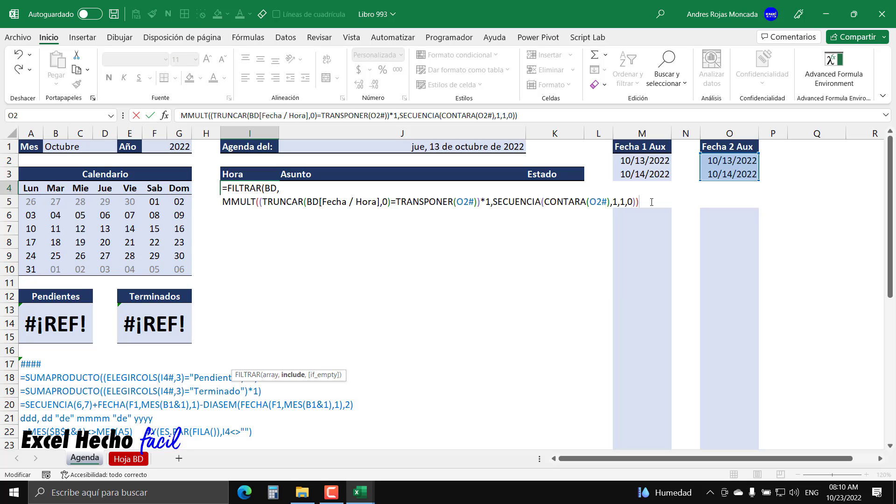
Check the whole MMULT include expression with F9, then restore the formula text
drag(651, 202, 222, 202)
key(F9)
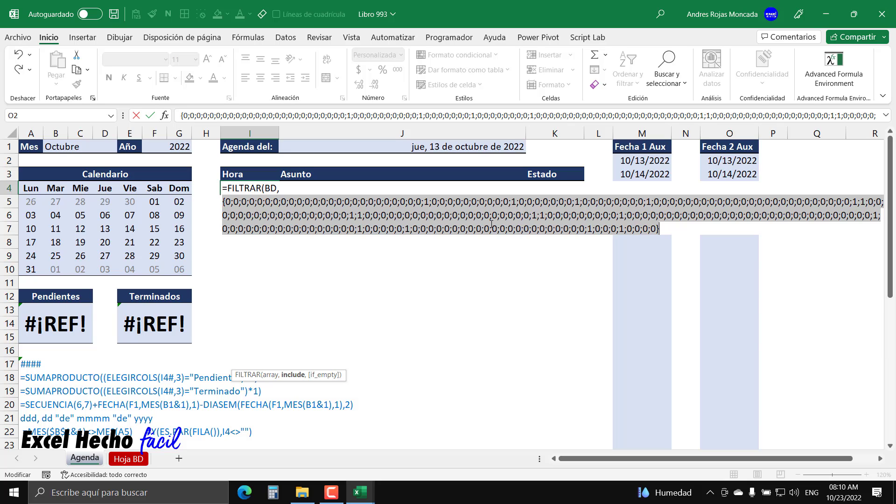
key(ctrl+z)
click(640, 202)
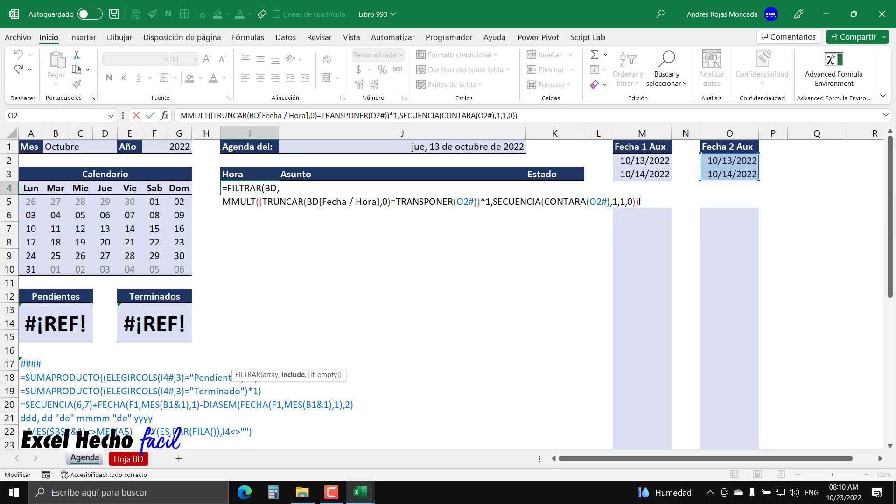
Commit the FILTRAR formula so I4 spills 16 tasks, then reopen I4 for editing
key(Return)
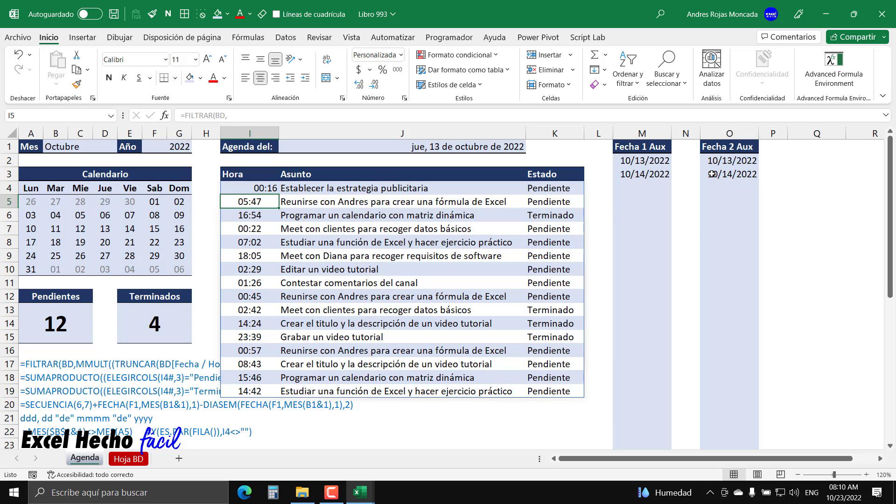
click(265, 189)
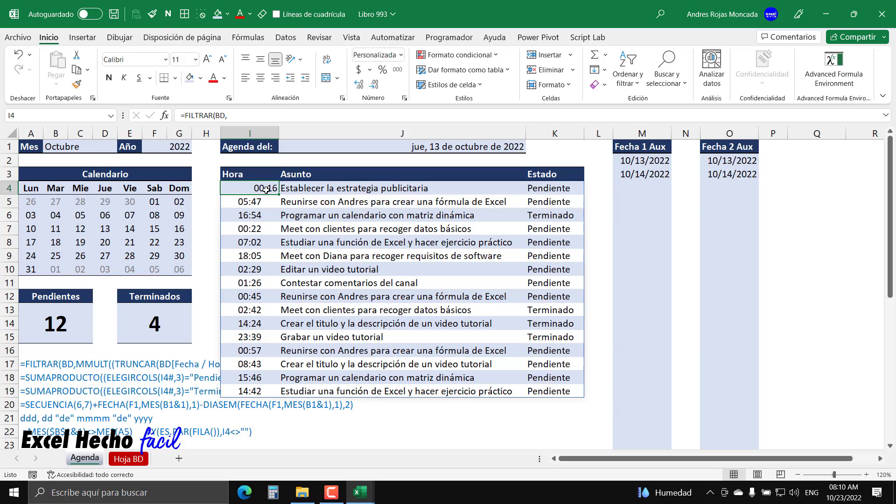
key(F2)
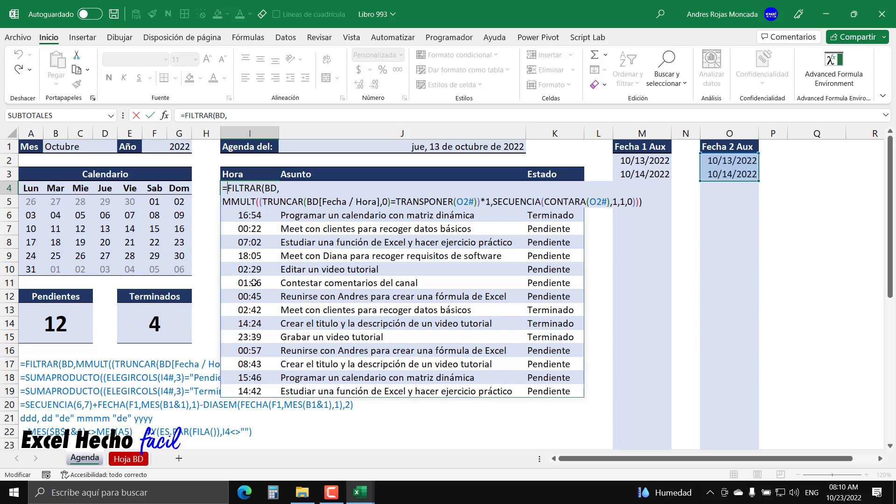
Wrap the FILTRAR formula in ORDENAR(...,1,1) so tasks sort by time ascending
text(orde)
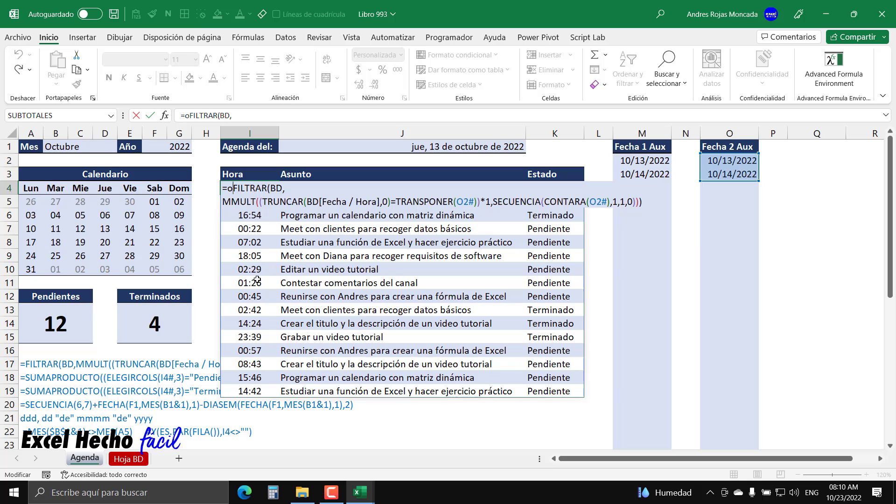
key(Tab)
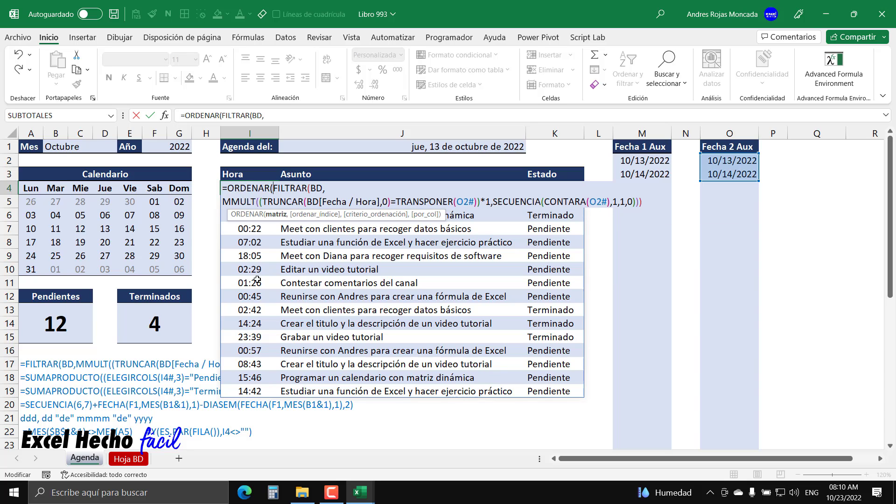
click(276, 215)
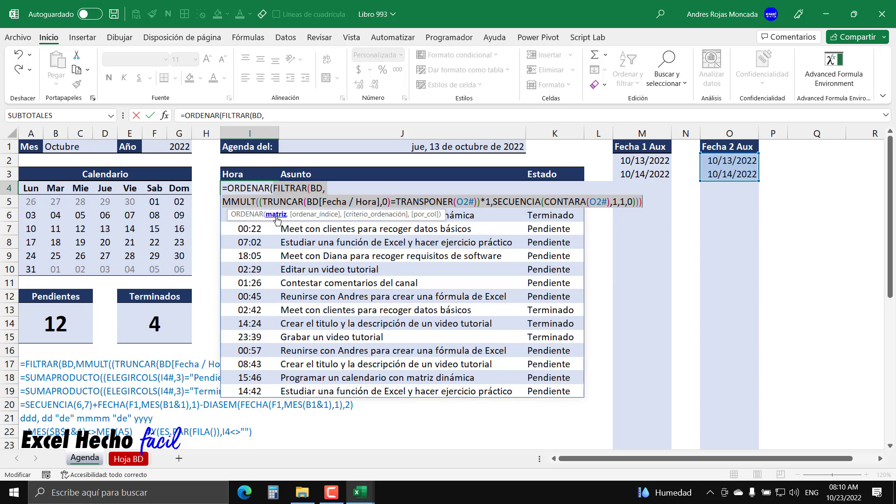
click(646, 200)
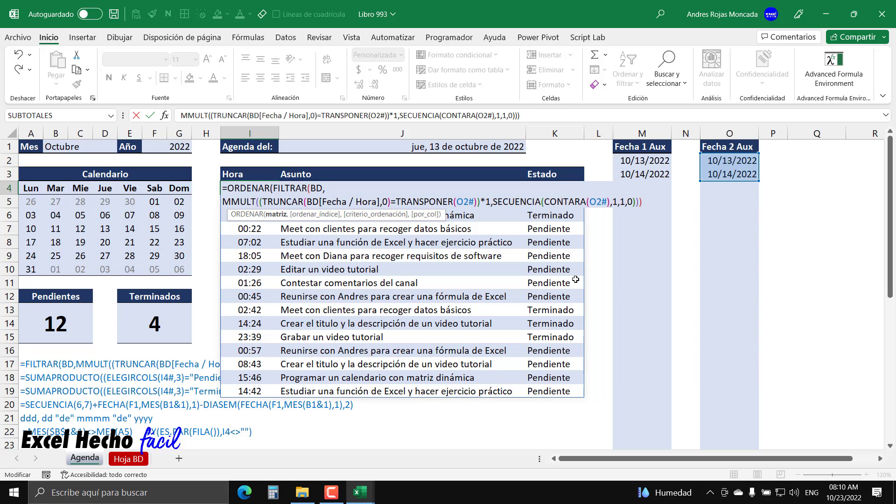
text(,)
key(alt+Return)
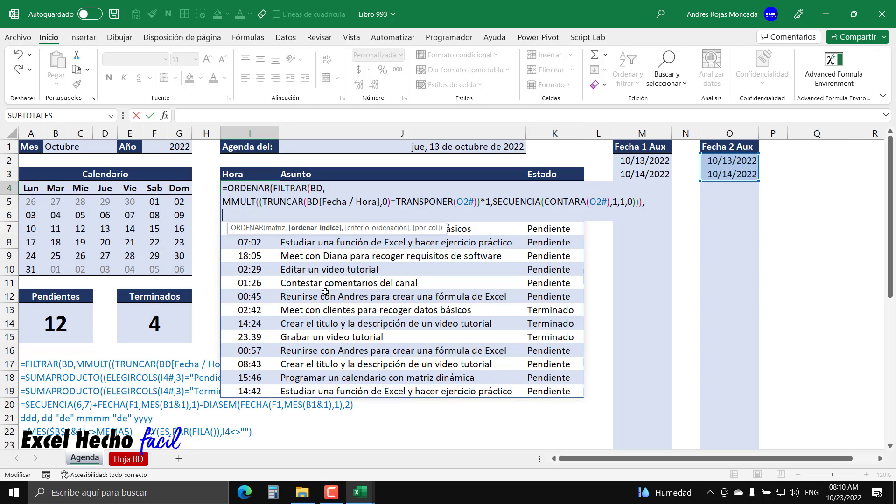
text(1)
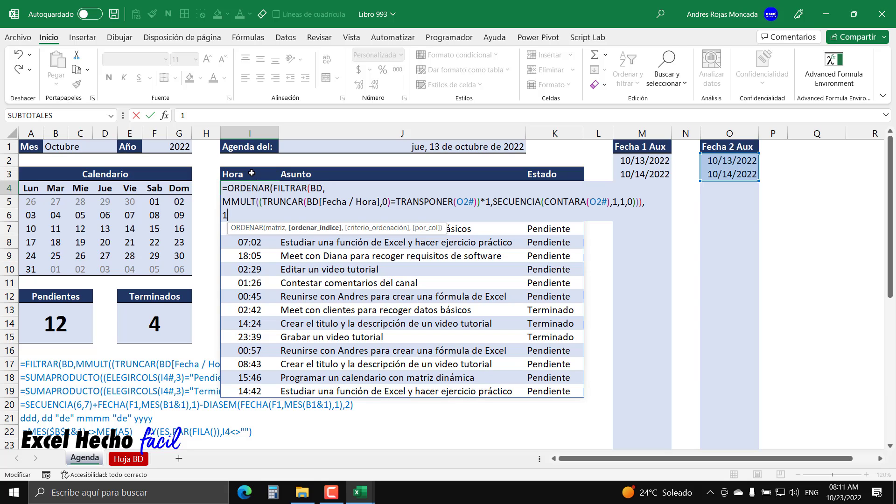
text(,)
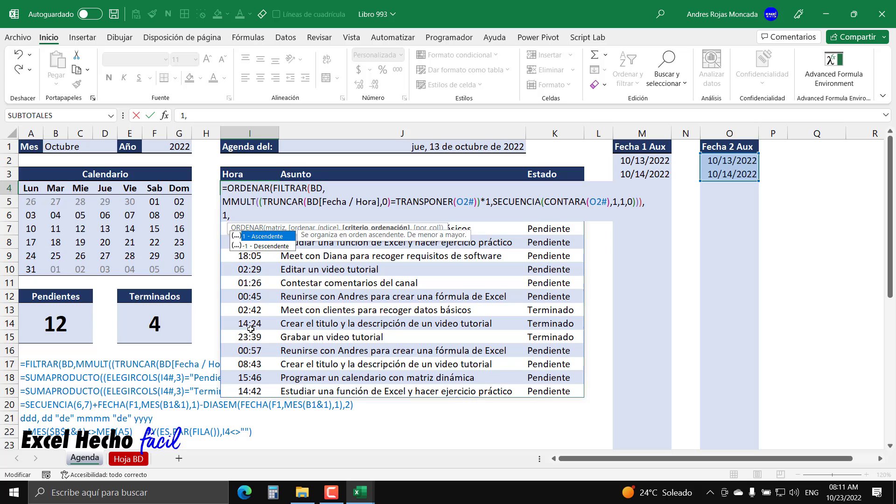
text(1)
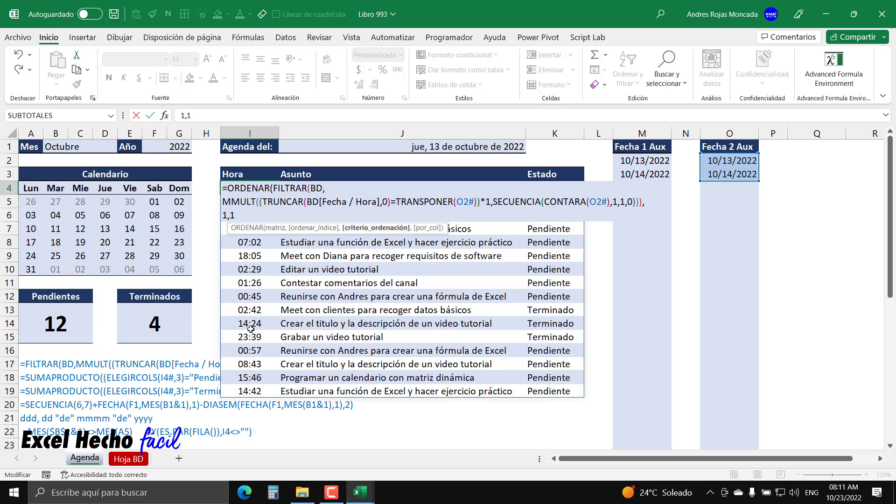
text())
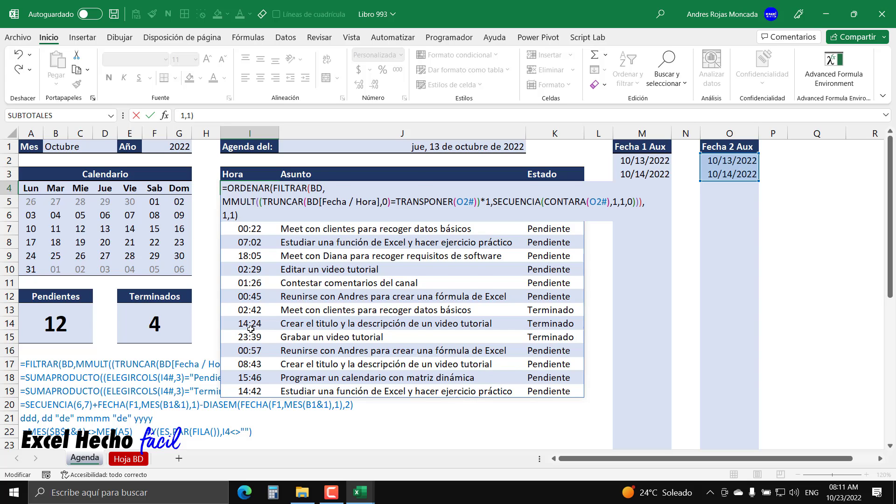
key(Return)
click(264, 189)
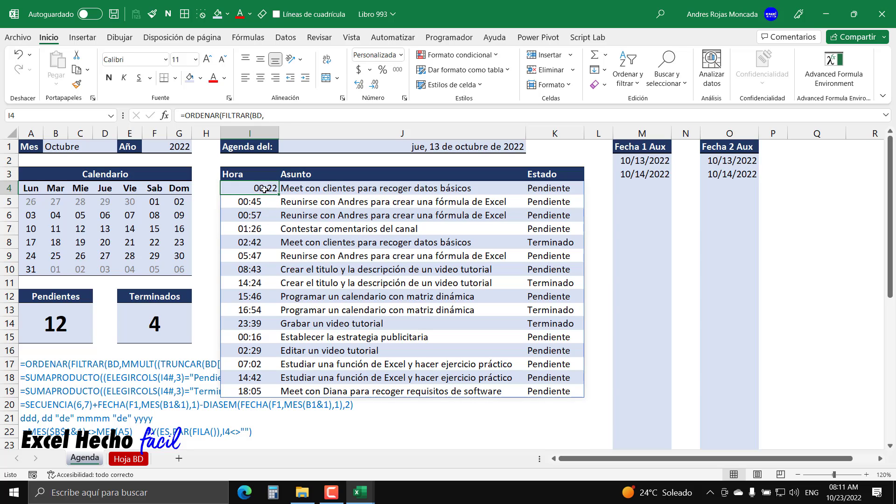
Centre the 00:22 time in I4 and pick up its formatting with Copiar formato
click(260, 77)
click(76, 84)
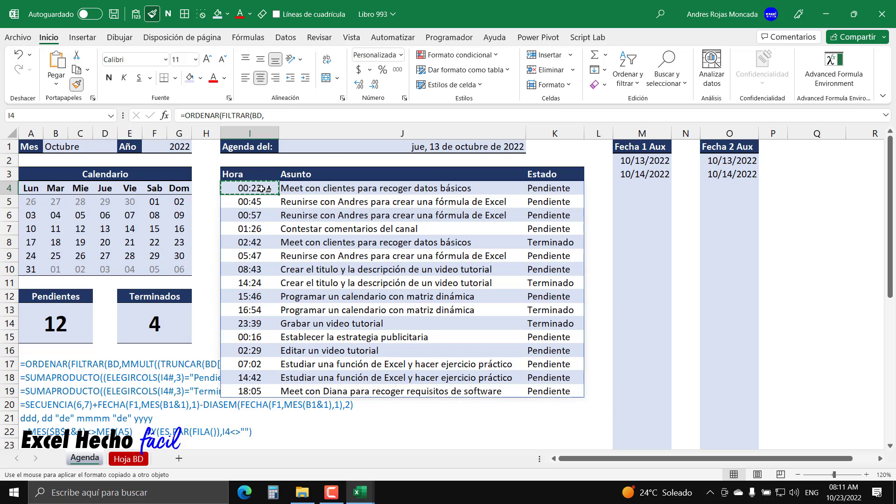
Copy the I4:K4 row formatting down through I4:K33
click(260, 189)
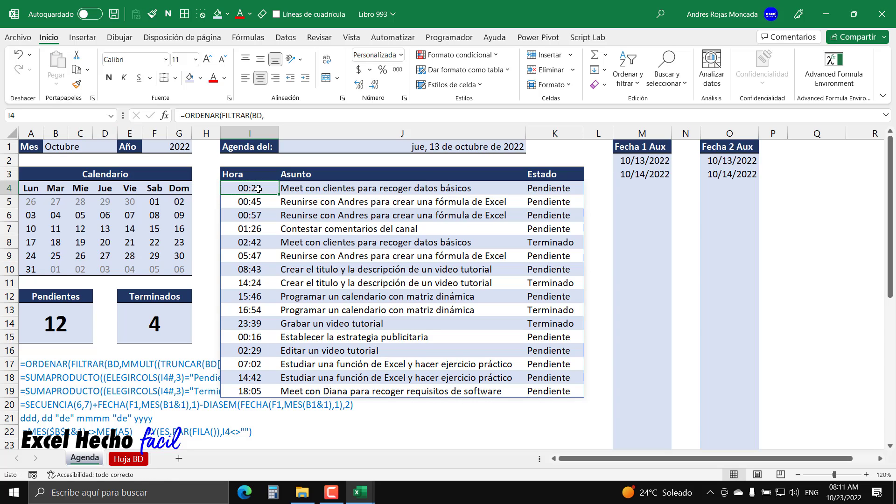
drag(259, 189, 550, 189)
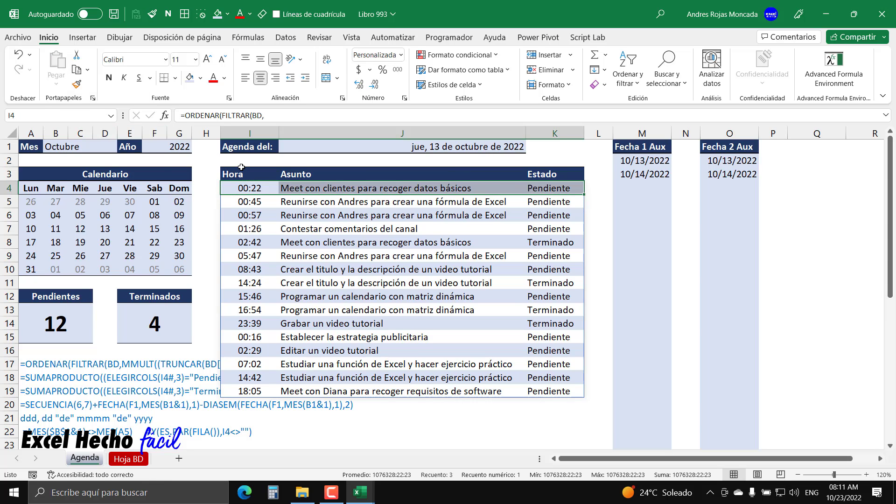
click(77, 84)
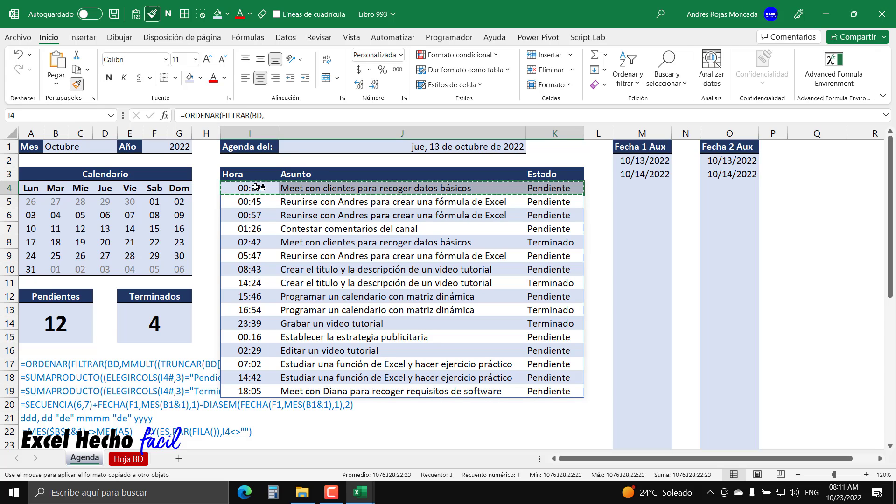
mouse_move(257, 188)
mouse_down()
mouse_move(544, 195)
mouse_move(567, 500)
mouse_move(574, 364)
mouse_move(537, 132)
mouse_move(537, 174)
mouse_up()
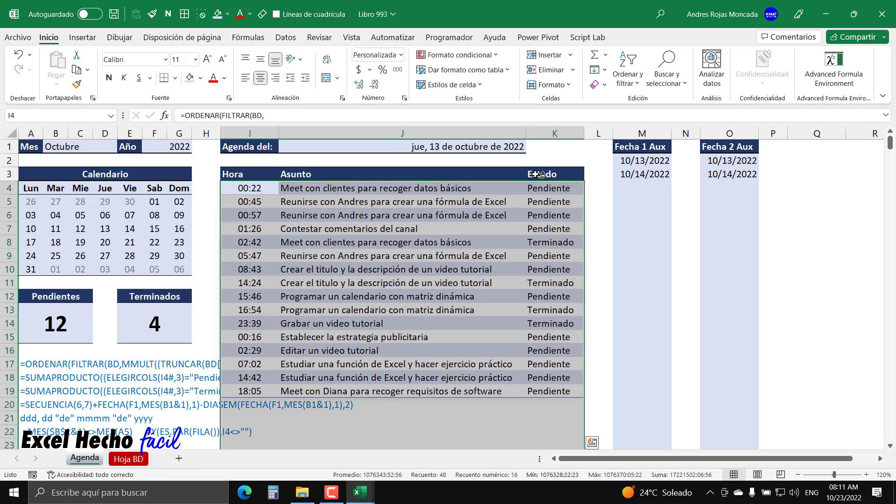
click(259, 187)
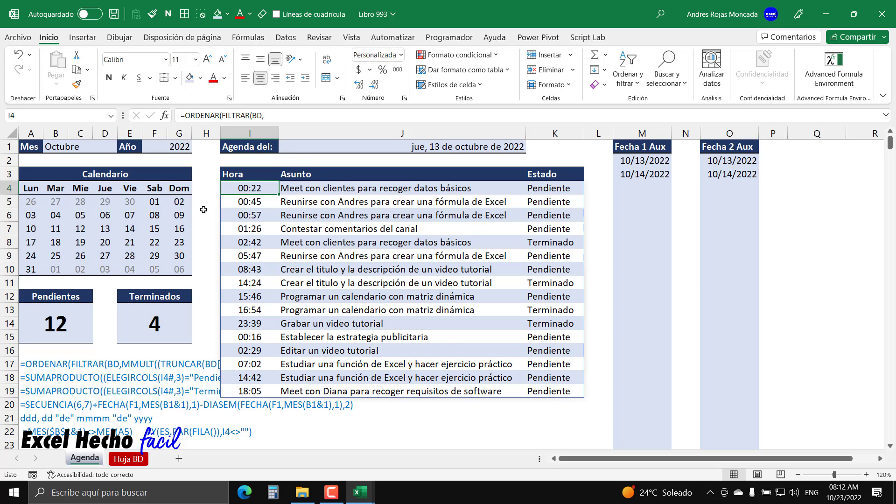
drag(29, 202, 185, 271)
Scroll through the agenda, then show only Saturday 15 October's tasks
scroll(420, 257, down, 20)
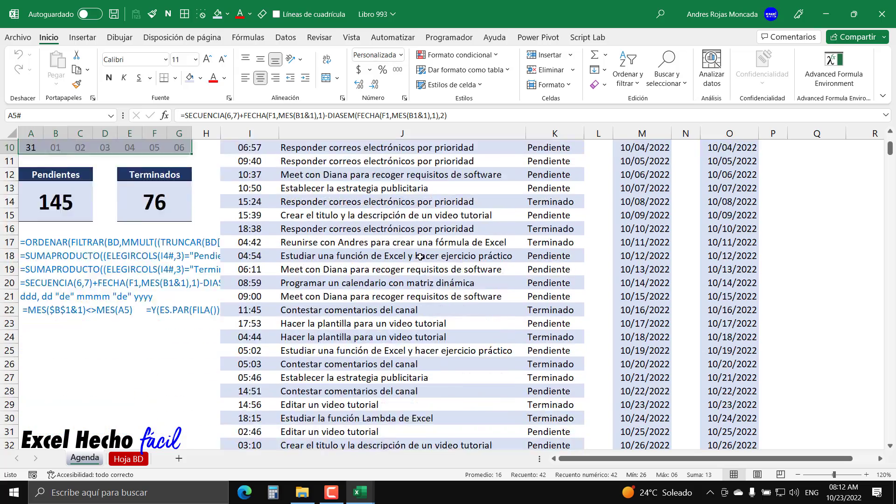
scroll(421, 256, down, 20)
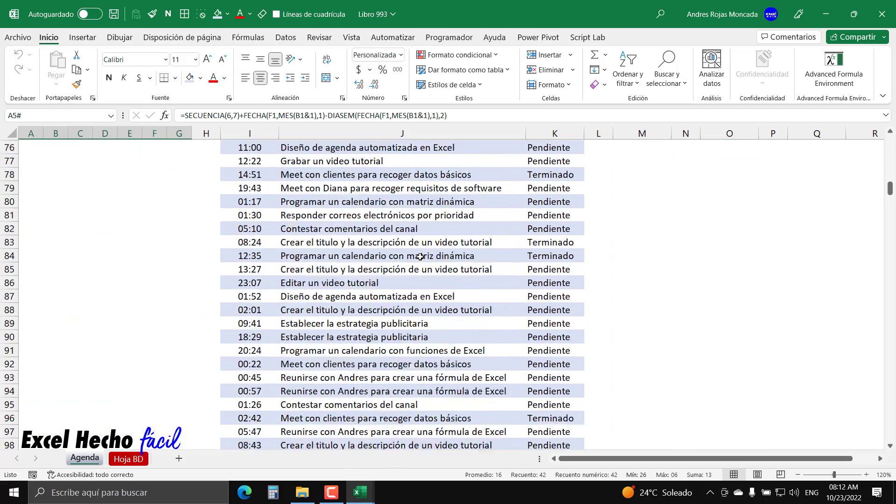
scroll(420, 257, down, 20)
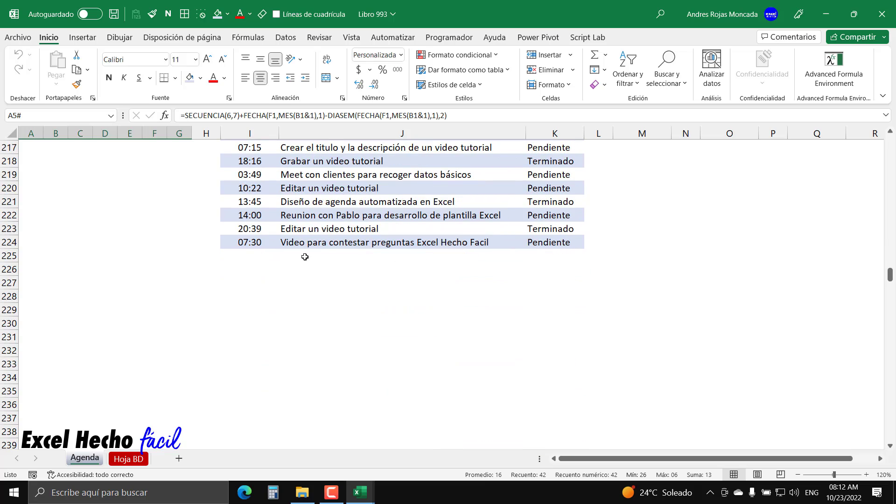
scroll(322, 243, up, 8)
scroll(322, 244, up, 7)
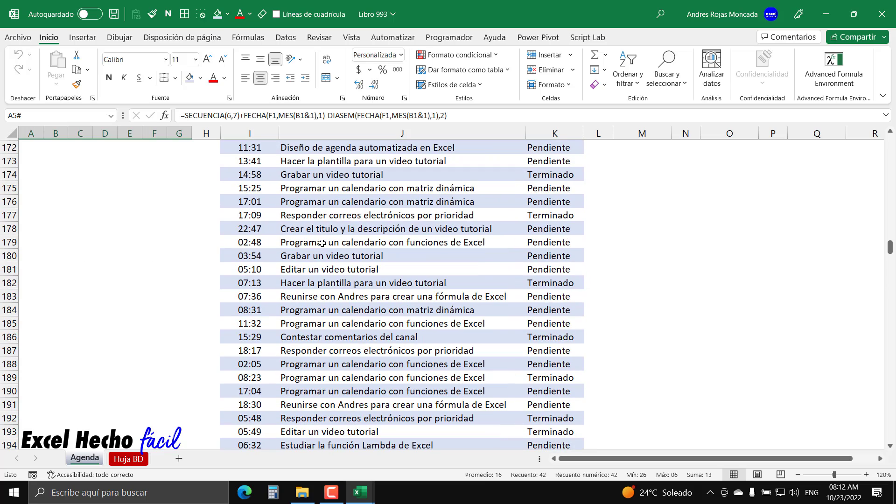
scroll(322, 243, down, 5)
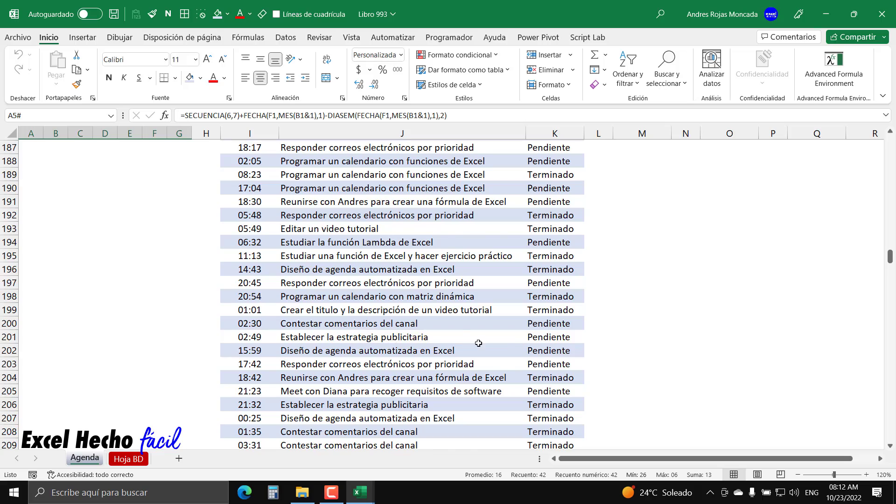
scroll(479, 343, down, 5)
scroll(479, 343, down, 3)
scroll(478, 343, up, 20)
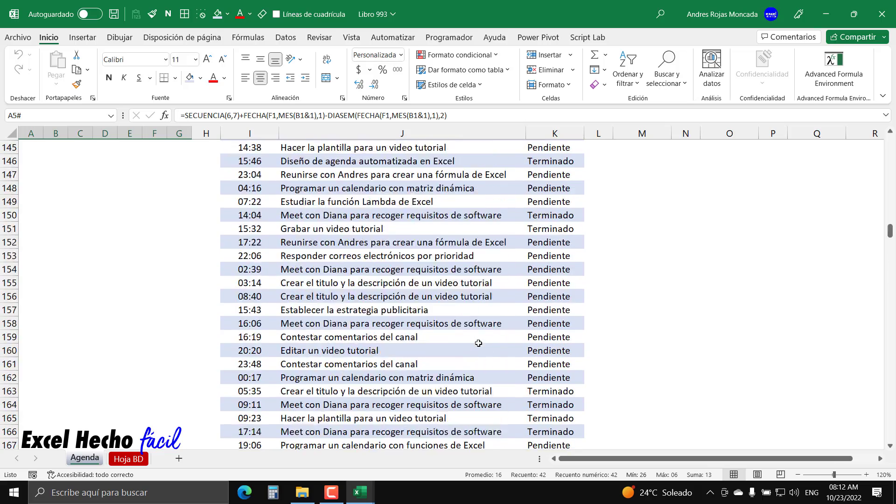
scroll(479, 343, up, 20)
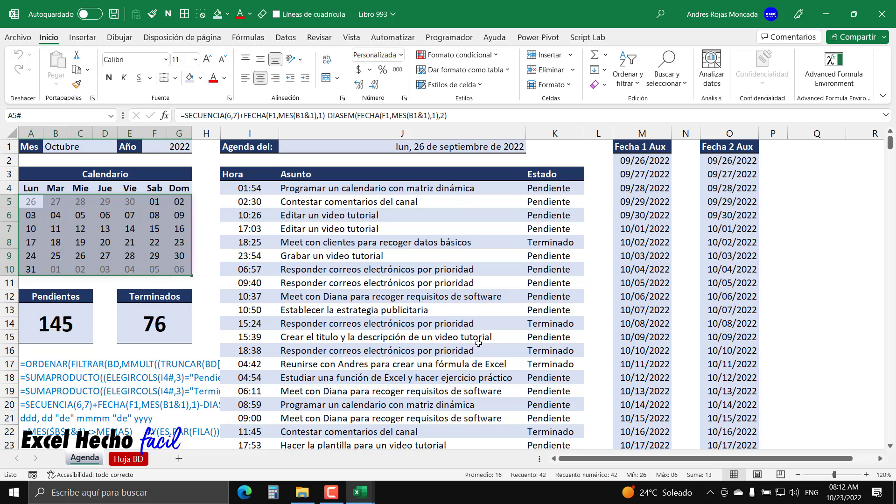
click(163, 229)
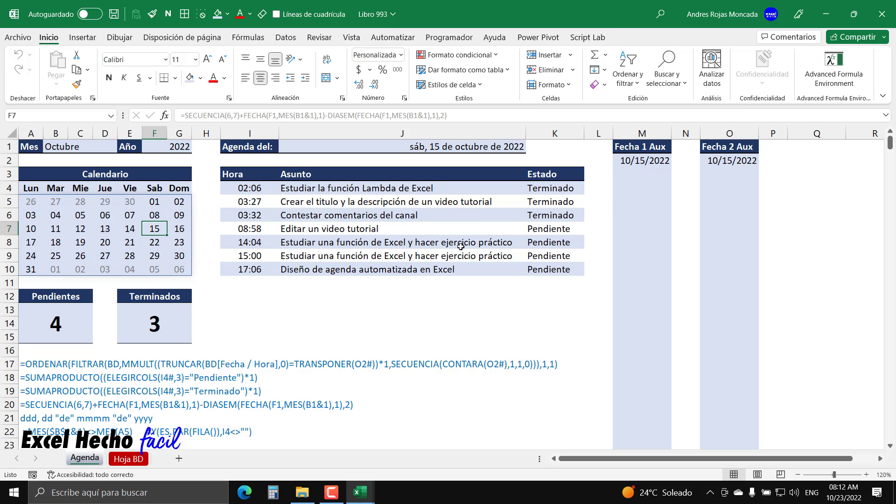
Test the 26–30 September and 1–6 November ranges, then pick 26 September alone
click(126, 459)
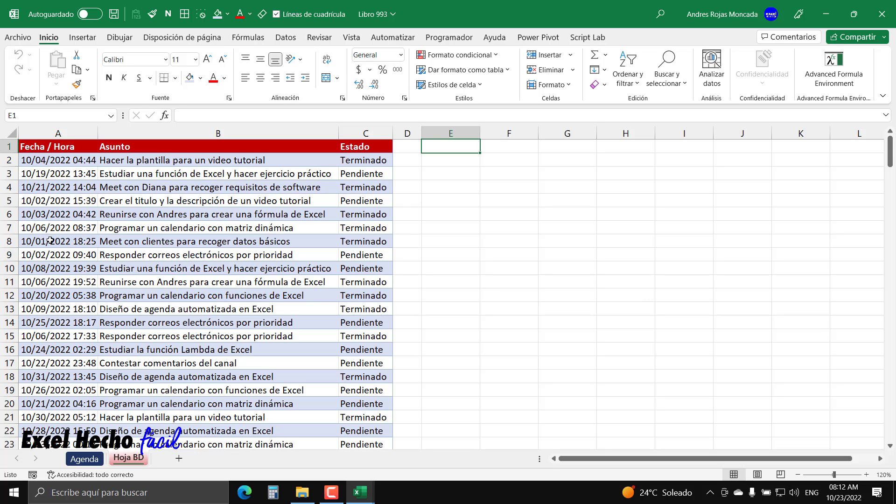
click(84, 459)
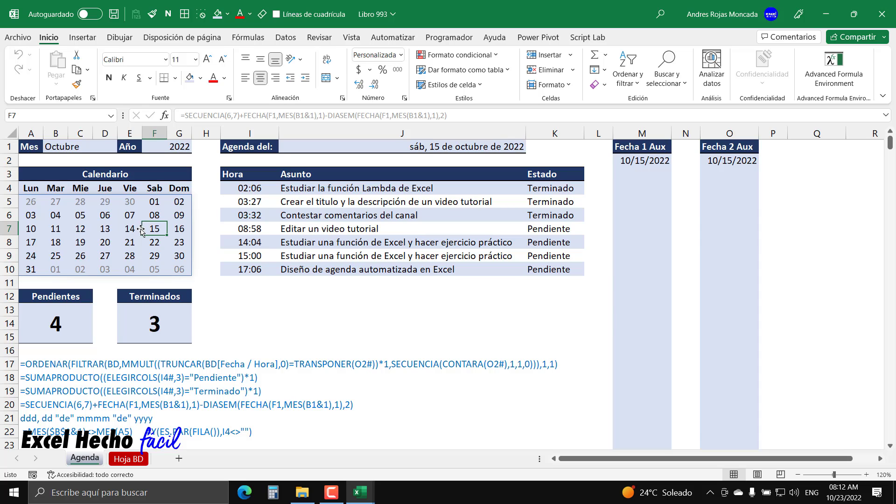
click(29, 203)
drag(29, 203, 130, 202)
drag(51, 270, 173, 269)
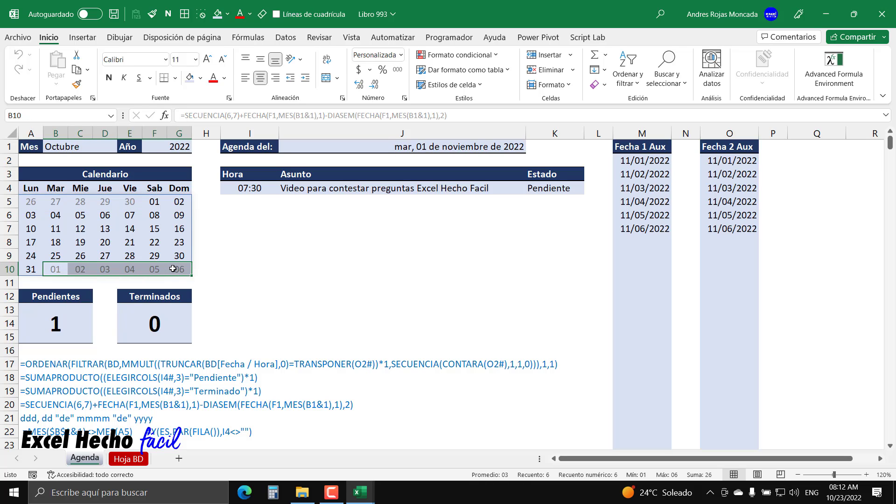
click(30, 201)
click(250, 189)
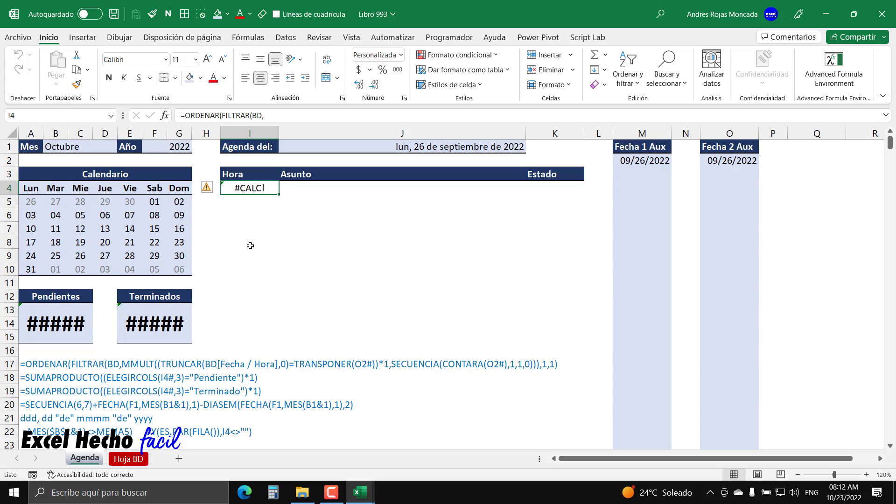
key(F2)
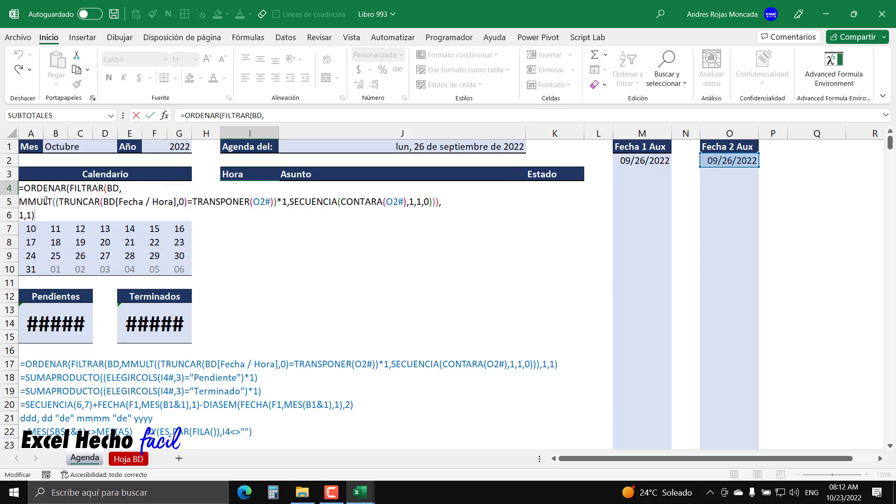
click(56, 202)
click(99, 189)
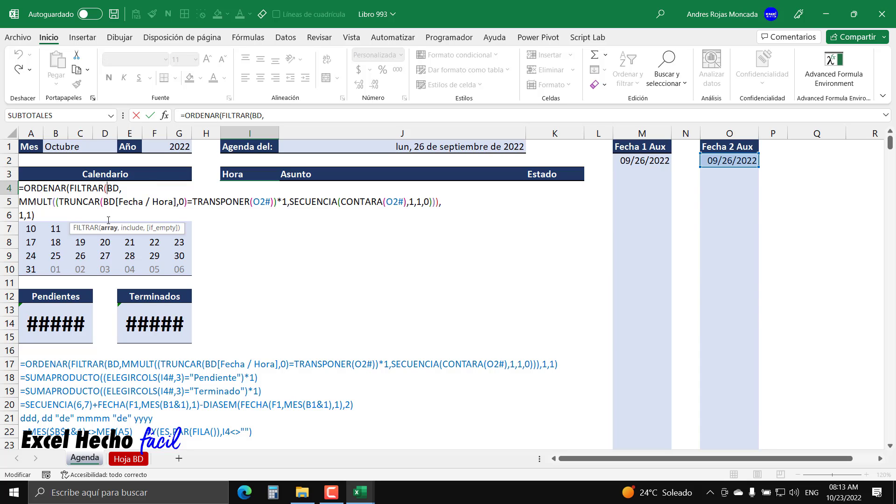
click(133, 229)
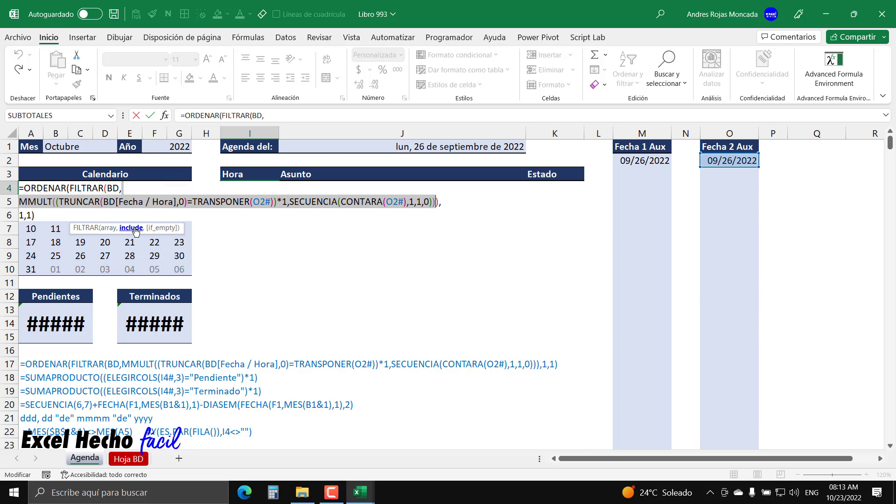
click(437, 203)
text(,)
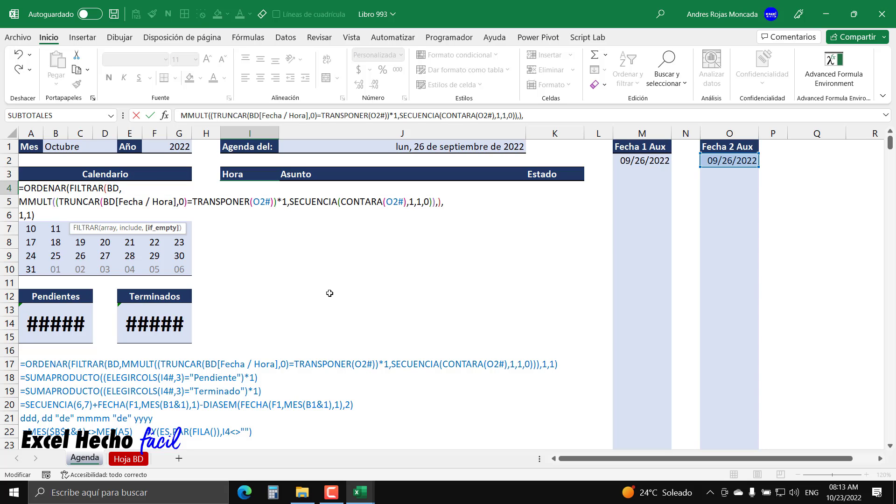
text({})
text("")
key(Left)
text(No datos)
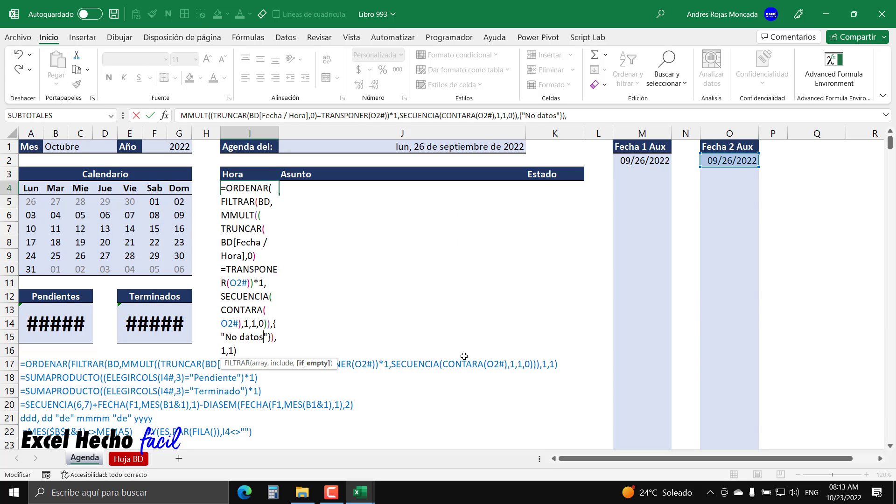
drag(270, 337, 223, 336)
key(ctrl+c)
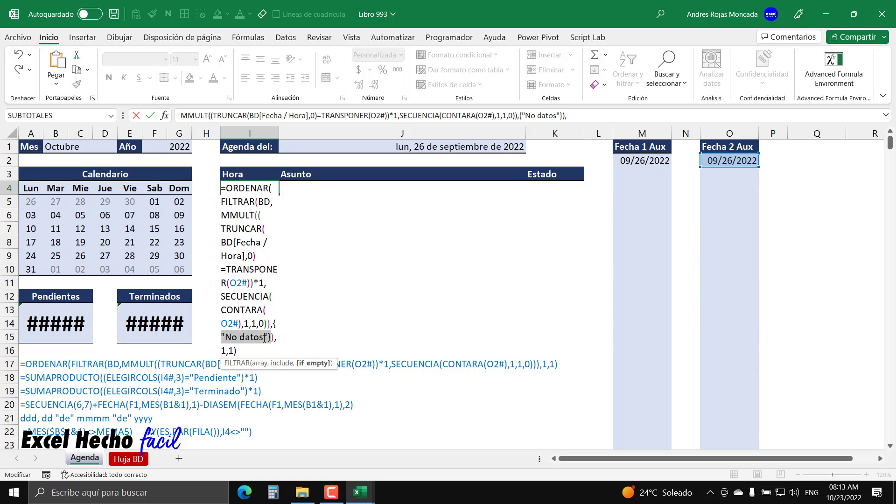
click(273, 337)
text(,)
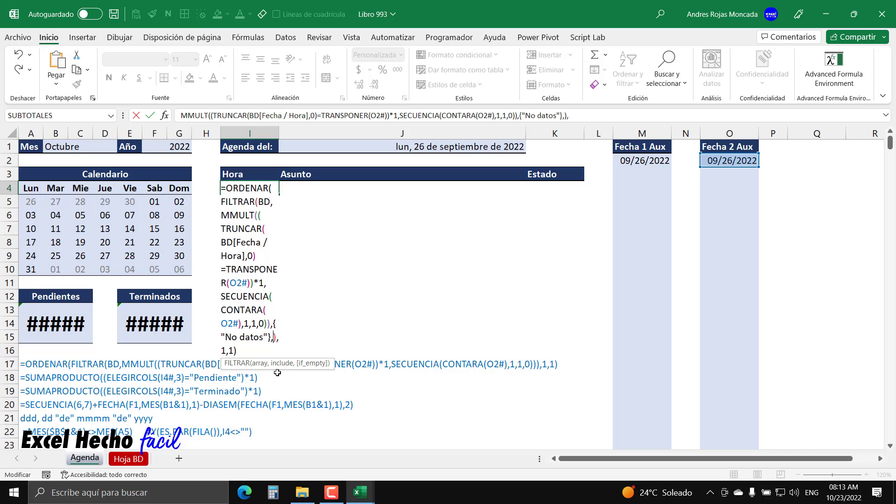
key(ctrl+v)
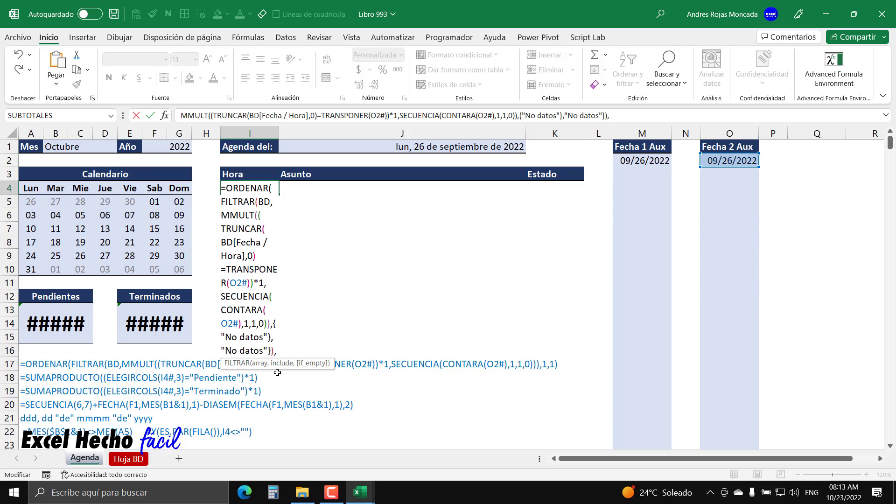
text(,)
key(ctrl+v)
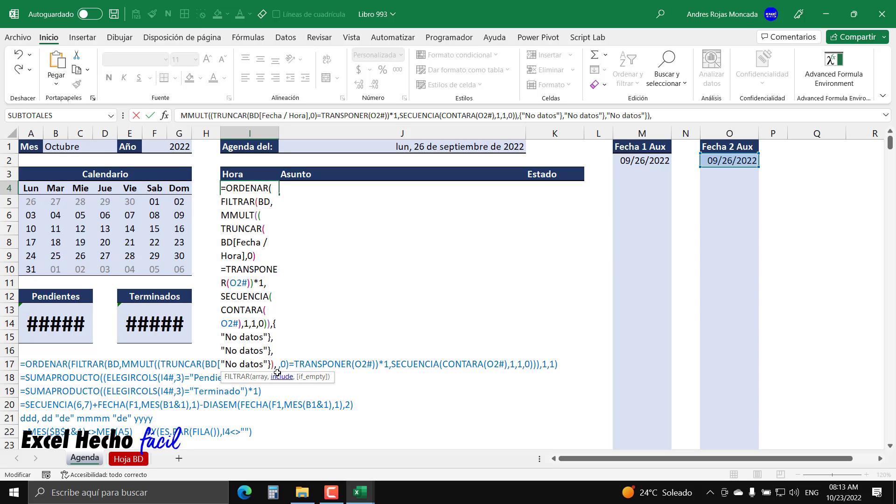
key(Return)
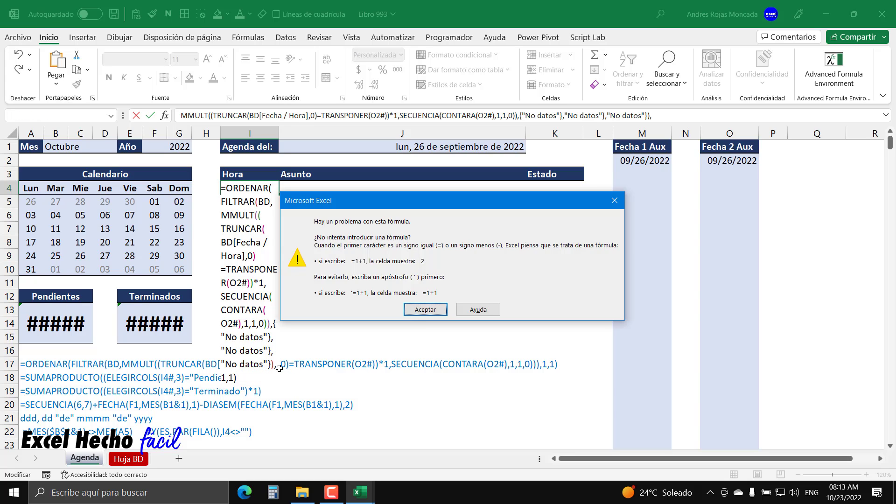
key(Return)
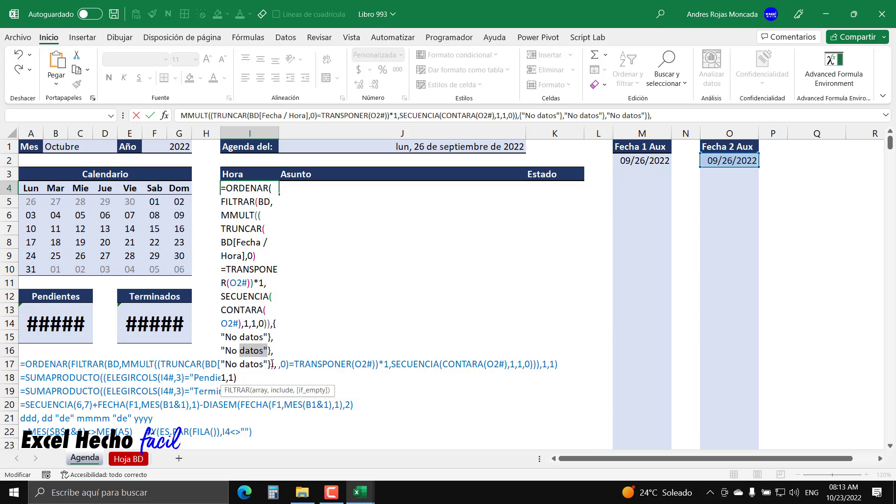
click(243, 381)
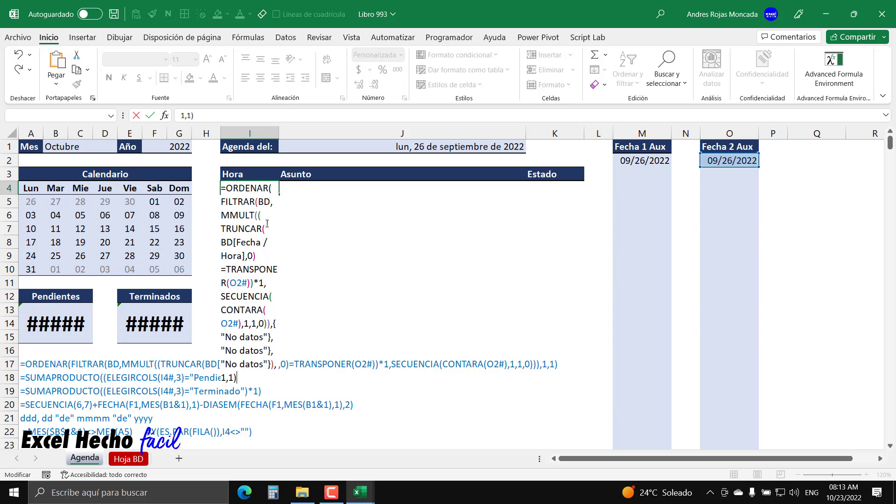
key(ctrl+Return)
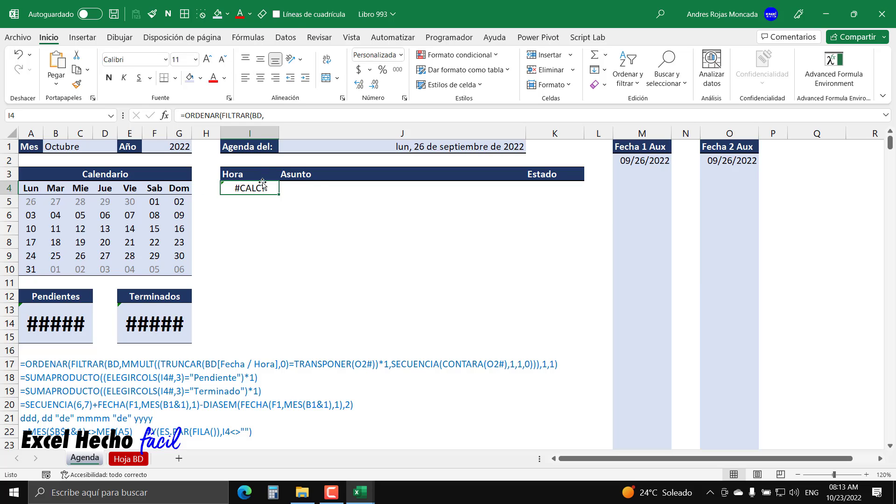
key(F2)
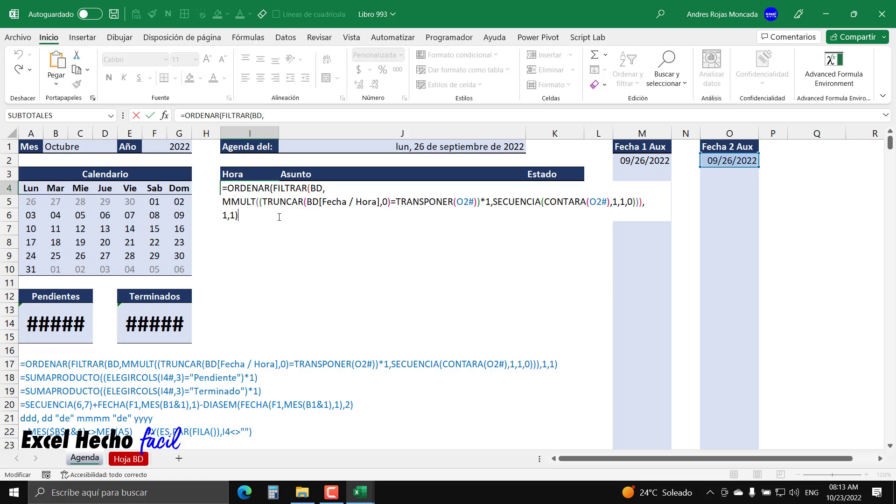
Inspect the ORDENAR/FILTRAR arguments and add an empty {} if_empty argument to the agenda formula
click(275, 188)
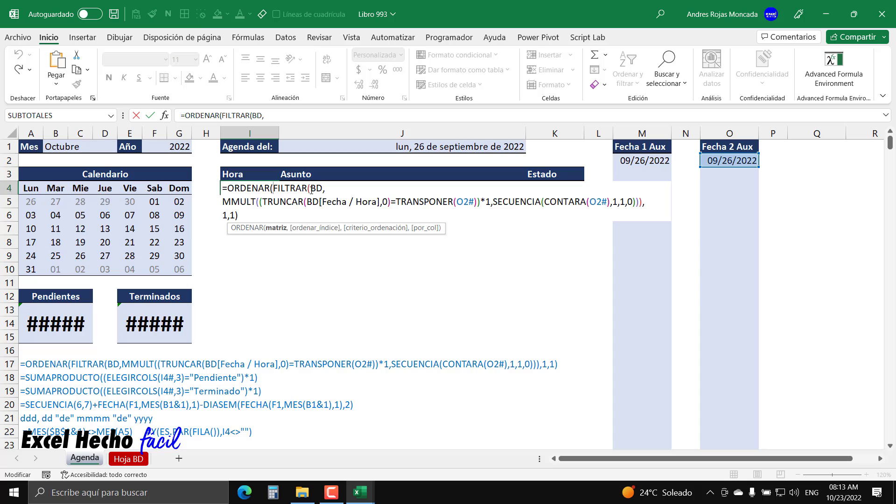
click(312, 188)
click(312, 228)
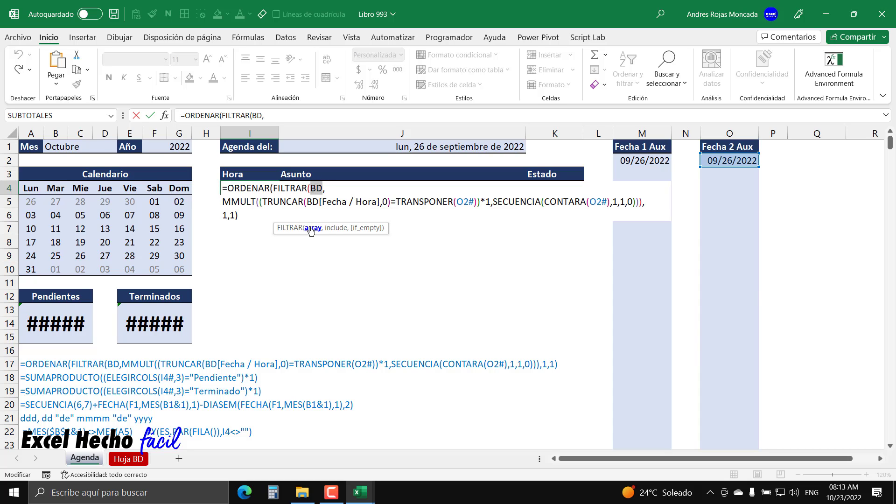
click(333, 229)
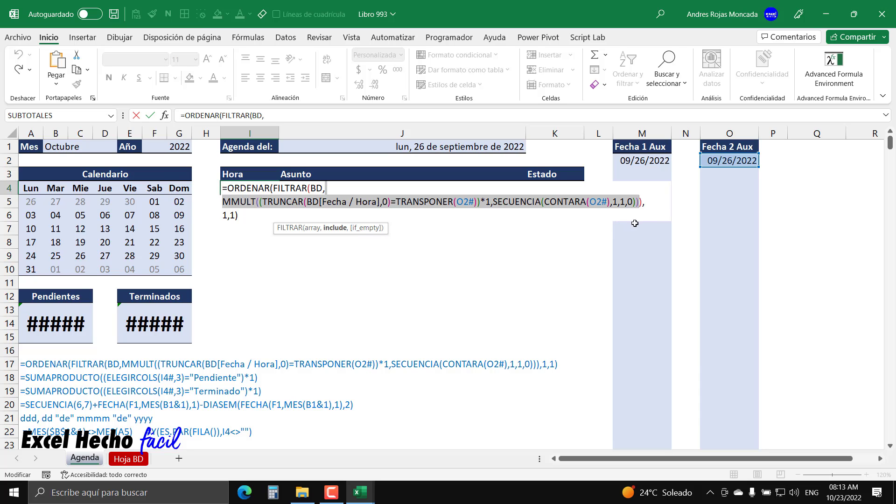
click(639, 204)
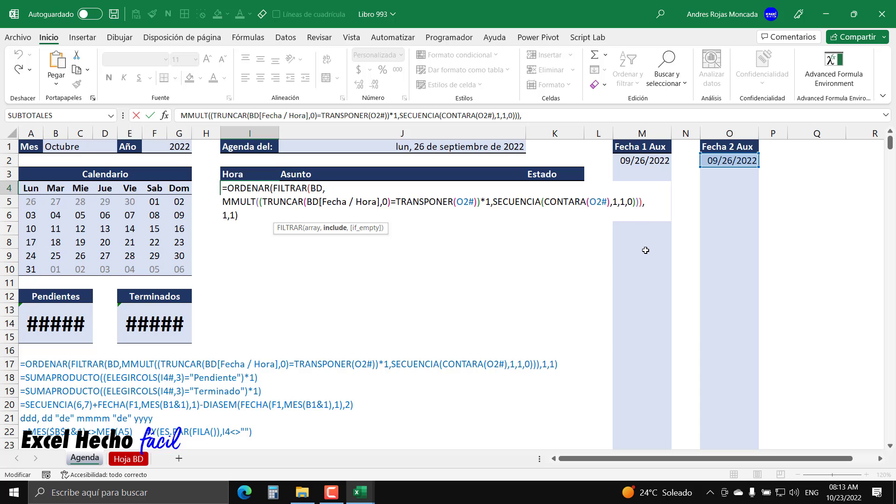
text(,{})
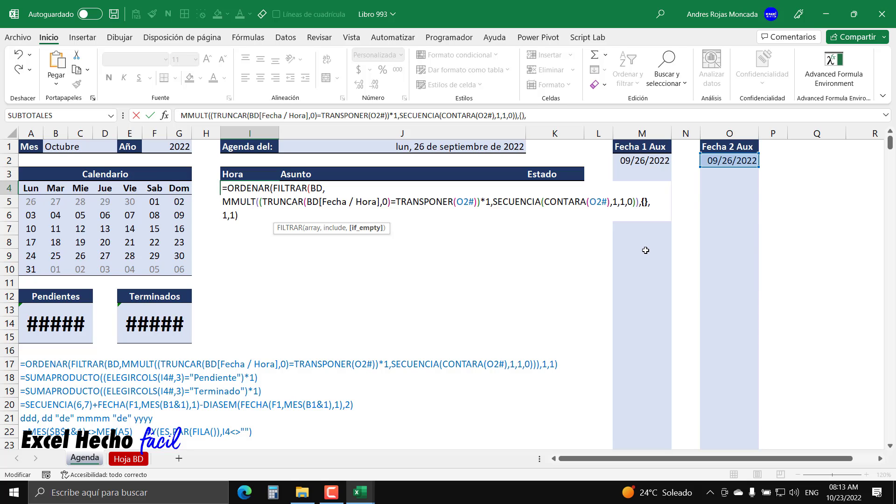
Fill the if_empty array with three "No datos" entries and commit the formula
click(645, 204)
text("")
text(No datos)
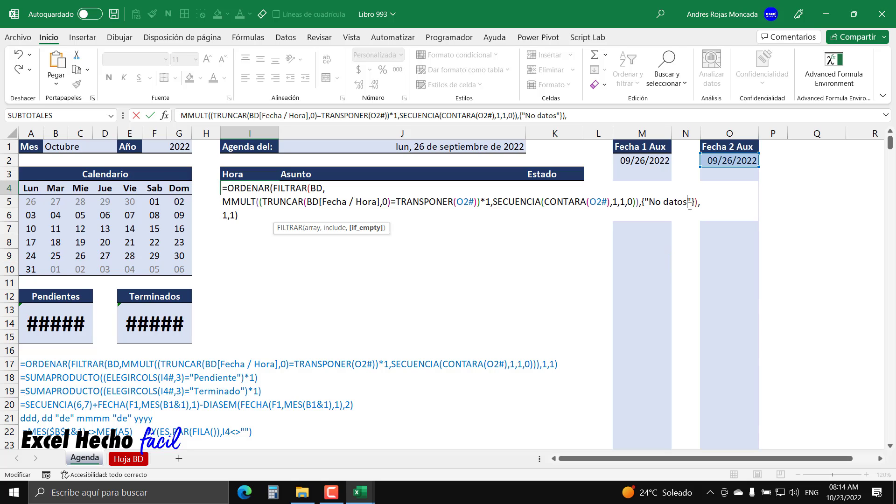
key(Right)
text(,)
drag(645, 202, 692, 201)
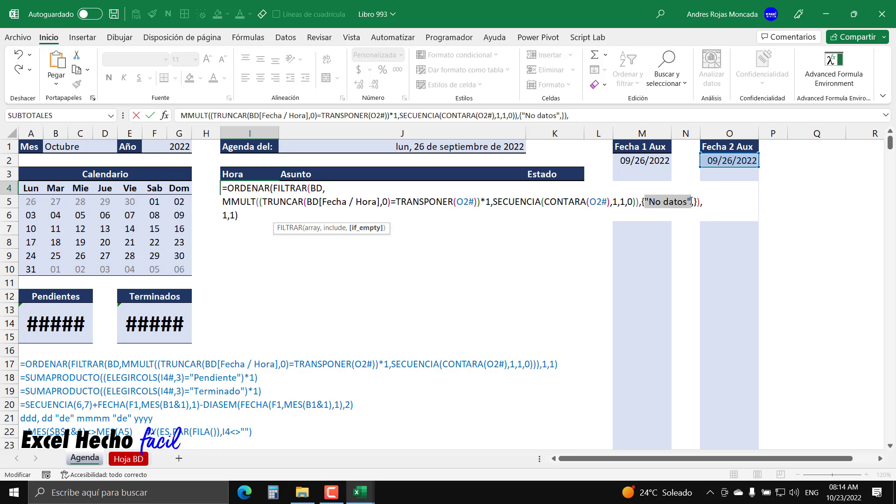
click(695, 202)
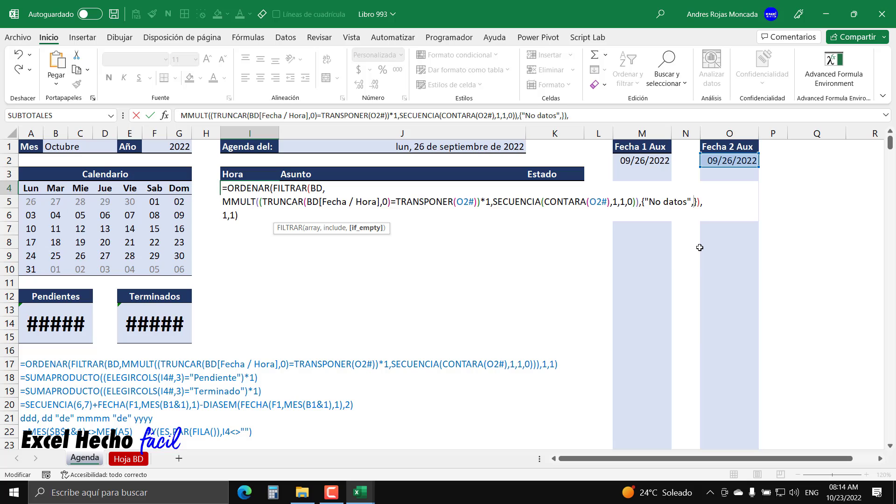
key(ctrl+v)
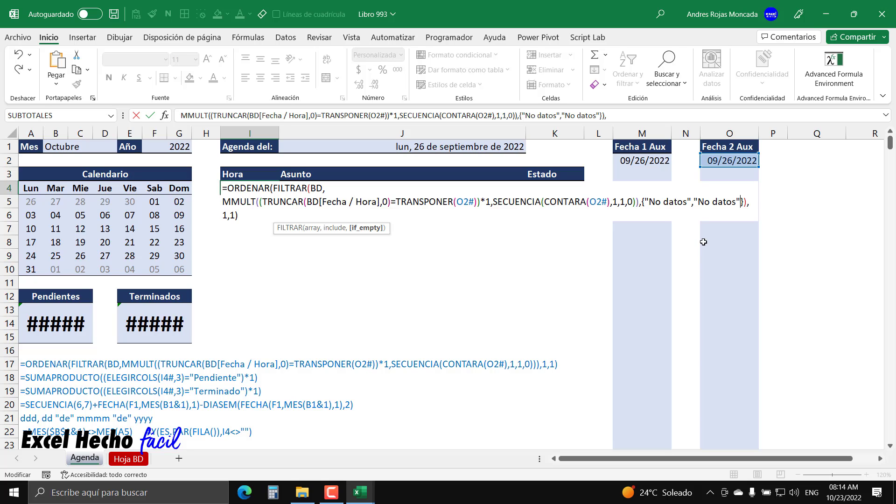
text(,)
key(ctrl+v)
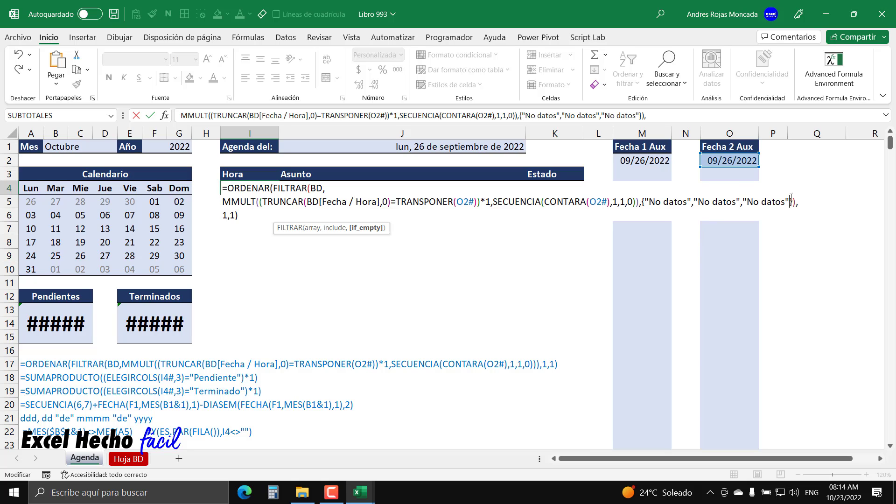
click(642, 204)
click(360, 229)
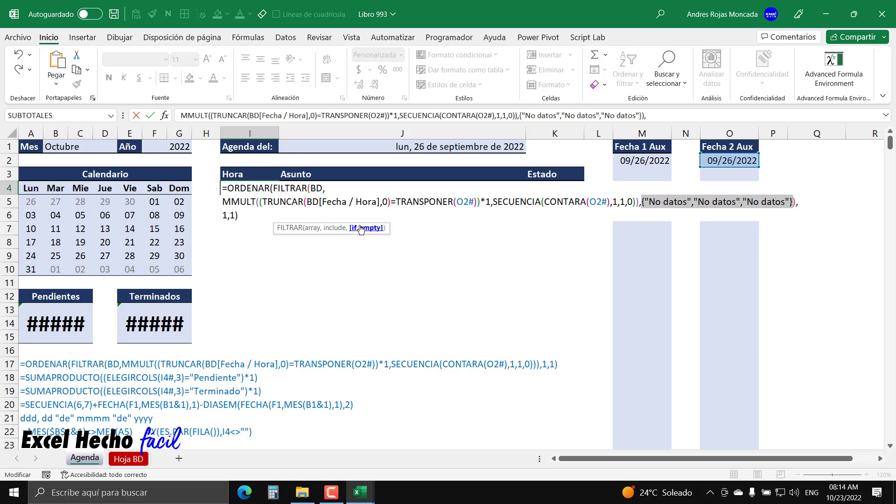
key(Return)
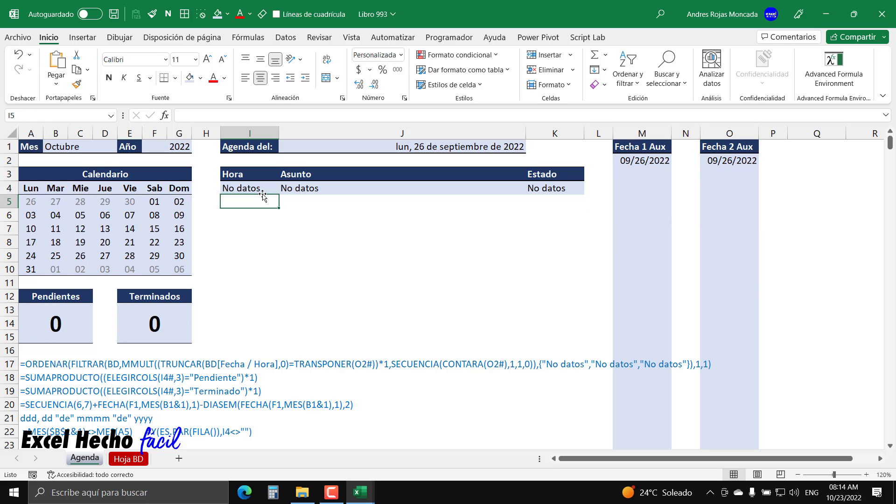
Select calendar days 05 to 21 so the agenda shows 46 pending and 21 completed tasks
drag(81, 215, 124, 237)
click(245, 193)
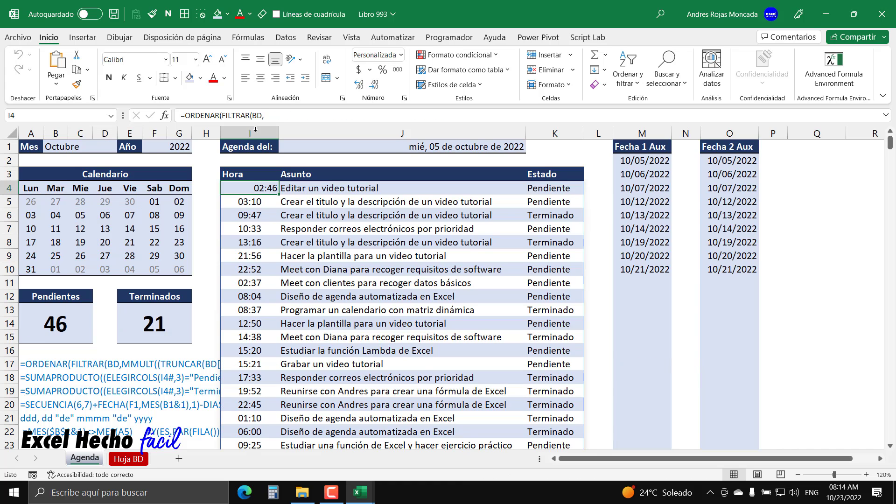
click(260, 80)
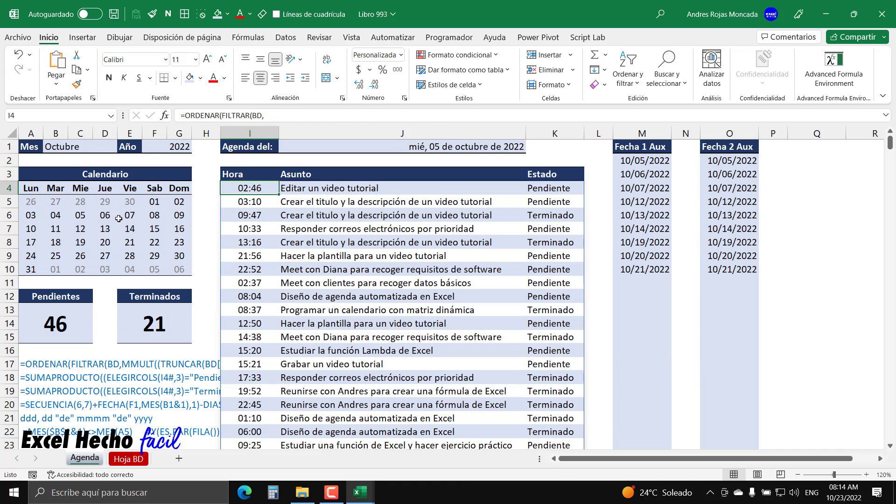
Try the agenda for 6–8 and 7–8 October, noting where 7 October's tasks end
drag(106, 218, 149, 218)
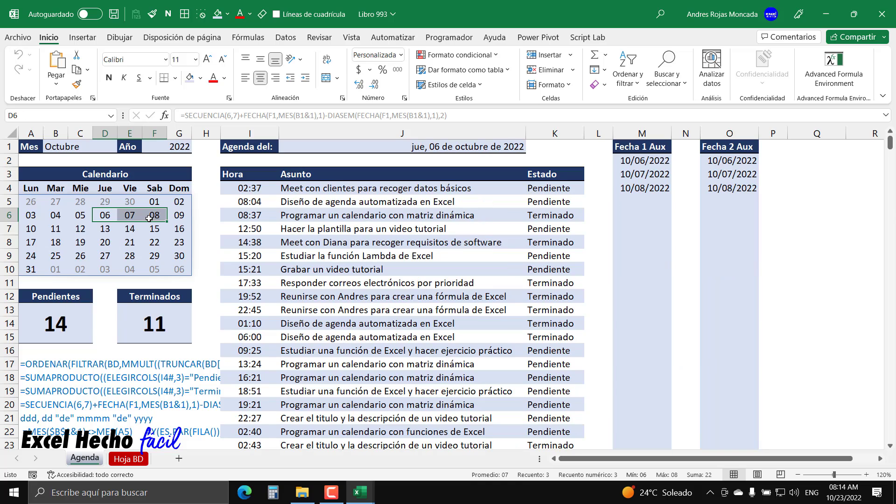
scroll(352, 230, down, 4)
scroll(280, 224, up, 4)
drag(133, 215, 153, 214)
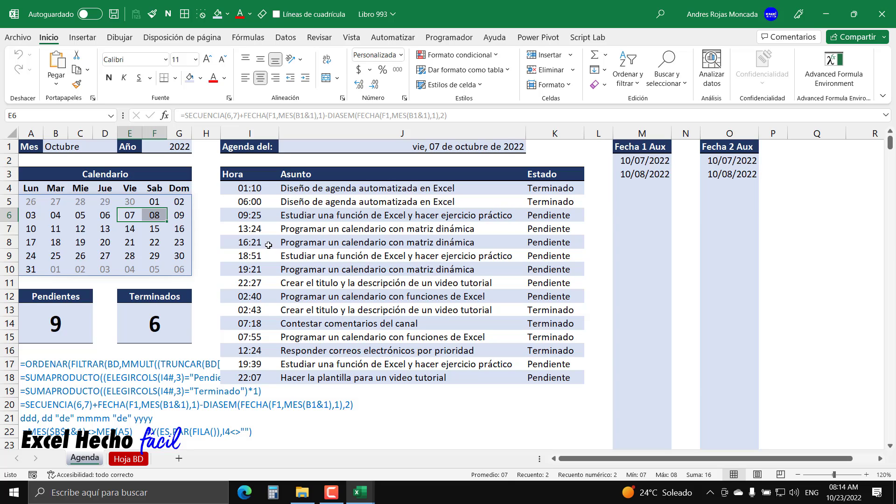
click(242, 190)
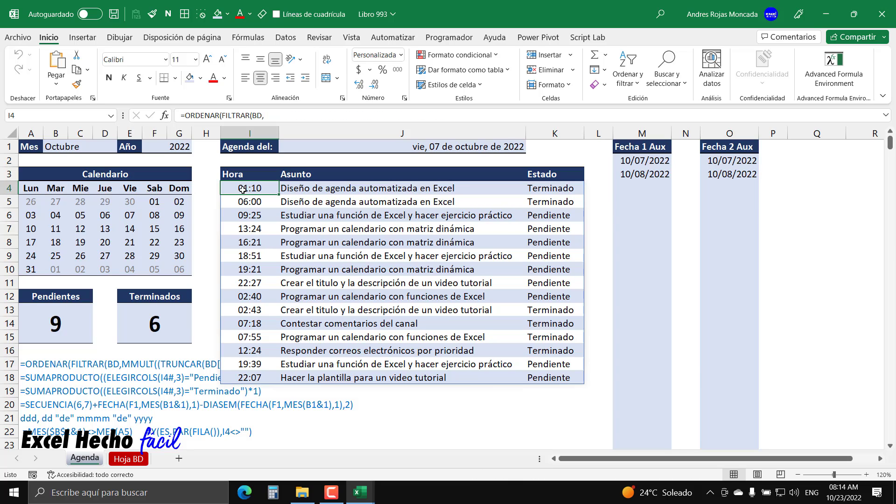
click(240, 282)
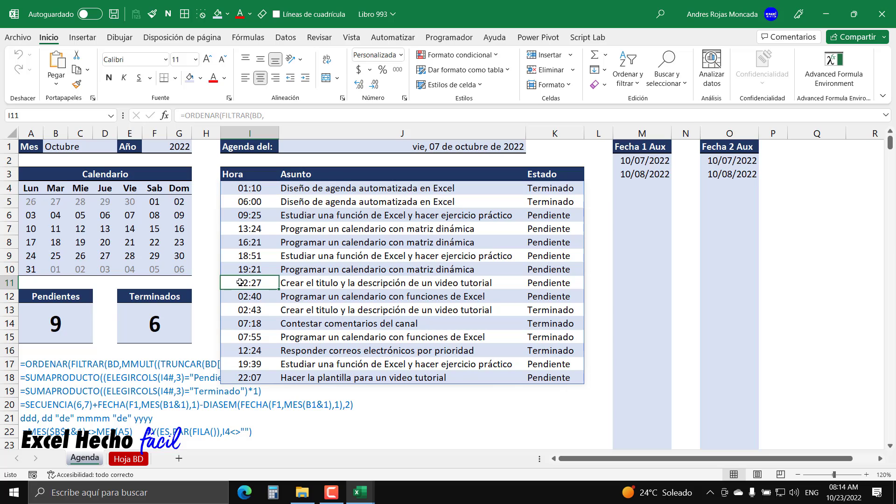
click(236, 295)
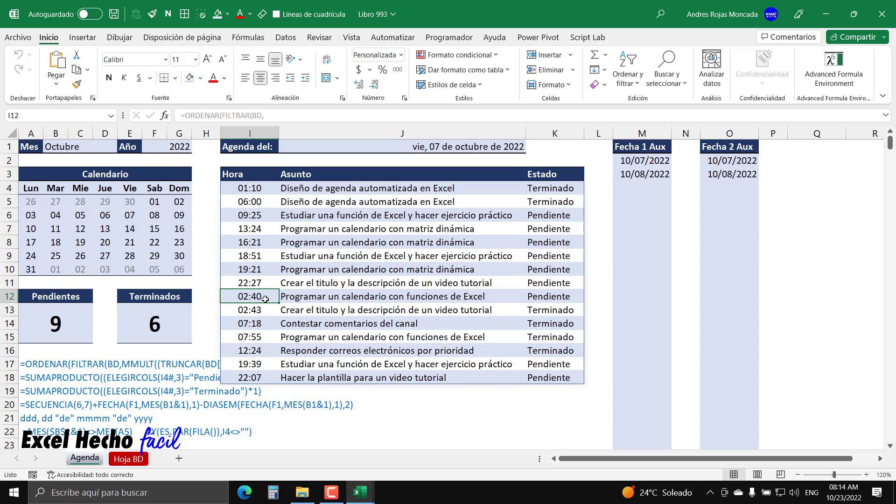
Narrow the agenda to only 7 October (6 pending, 2 completed) and go to the Hoja BD sheet
click(154, 215)
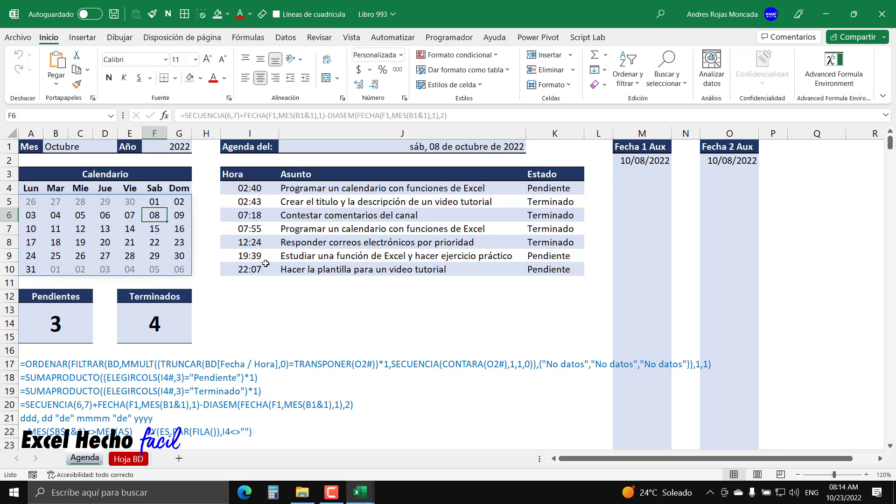
drag(130, 214, 159, 218)
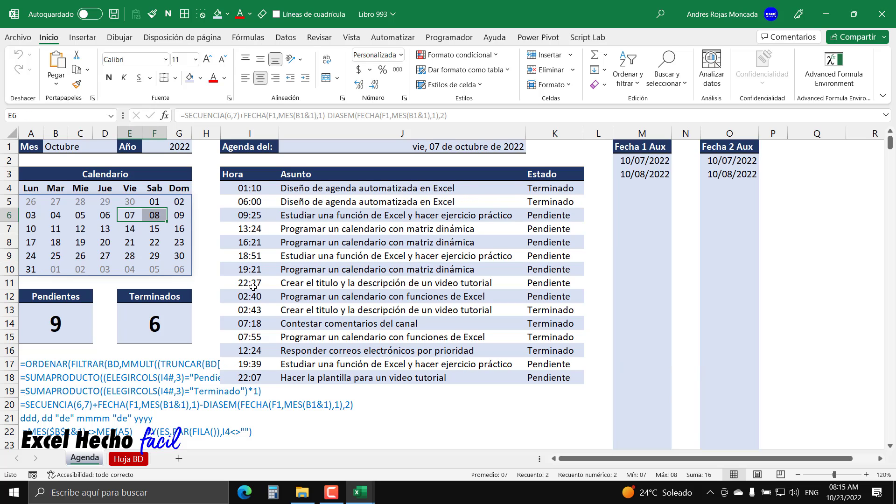
click(134, 216)
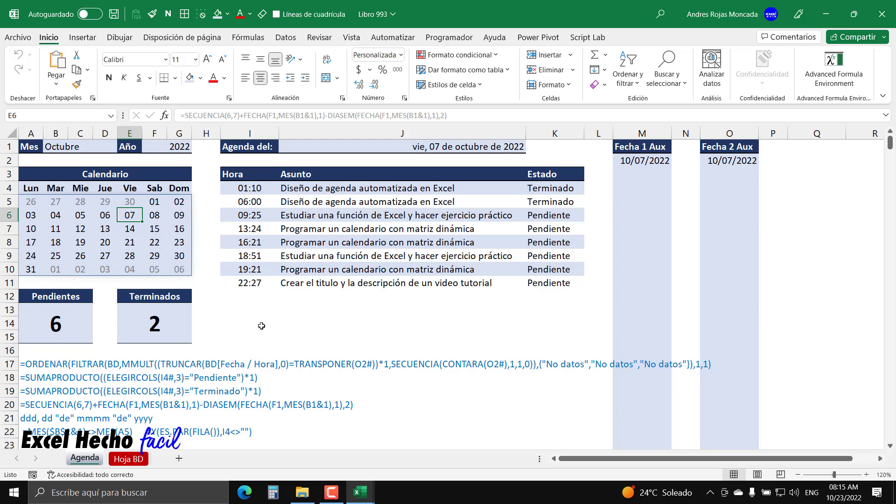
click(249, 334)
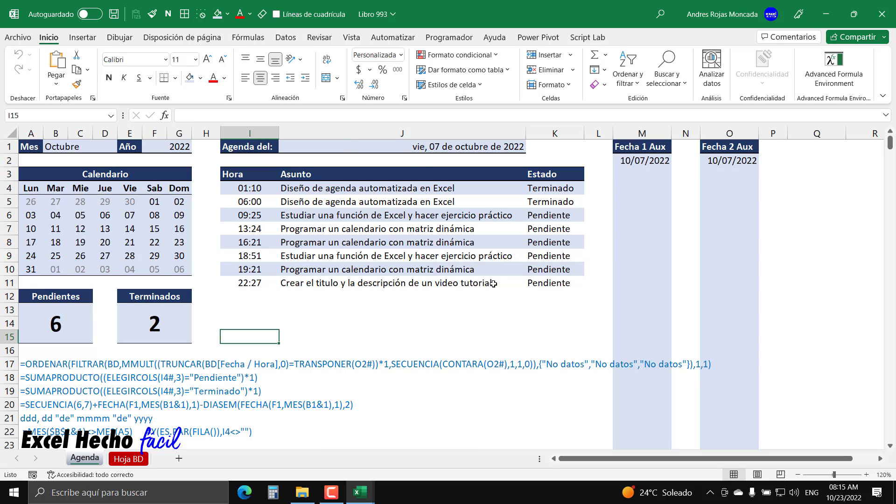
click(128, 458)
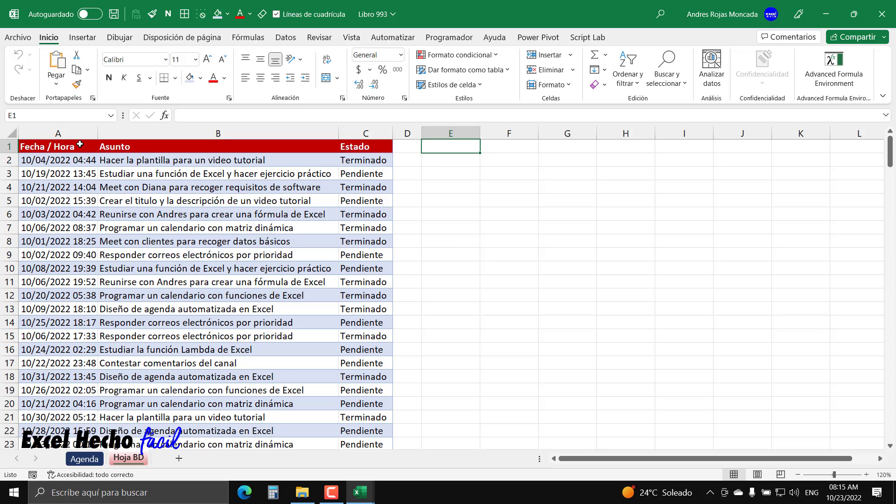
Check the data table's extent by jumping to its last record and back to the top
click(78, 158)
key(ctrl+Down)
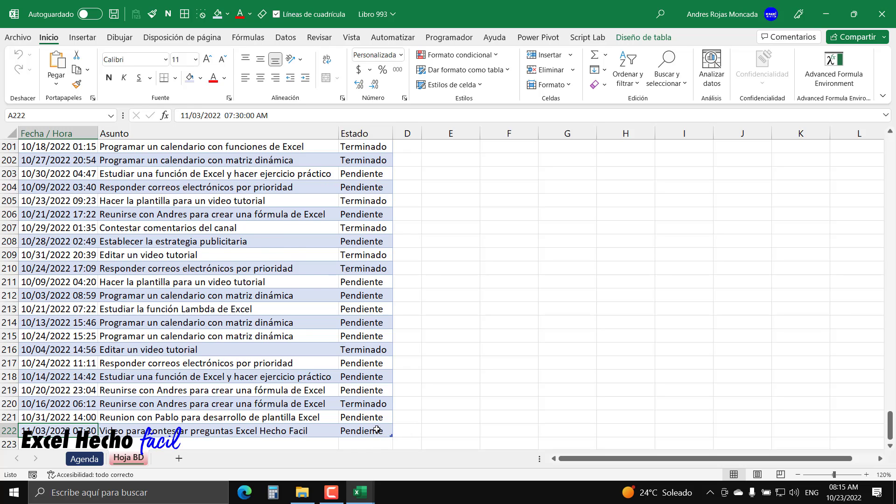
key(ctrl+Up)
click(460, 145)
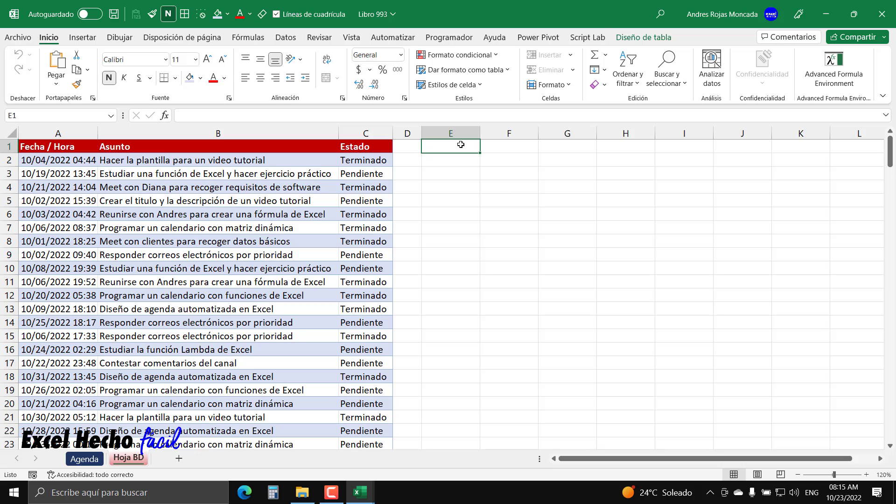
Create the name nFechaHora referring to =BD[Fecha / Hora] and return to the Agenda sheet
click(246, 39)
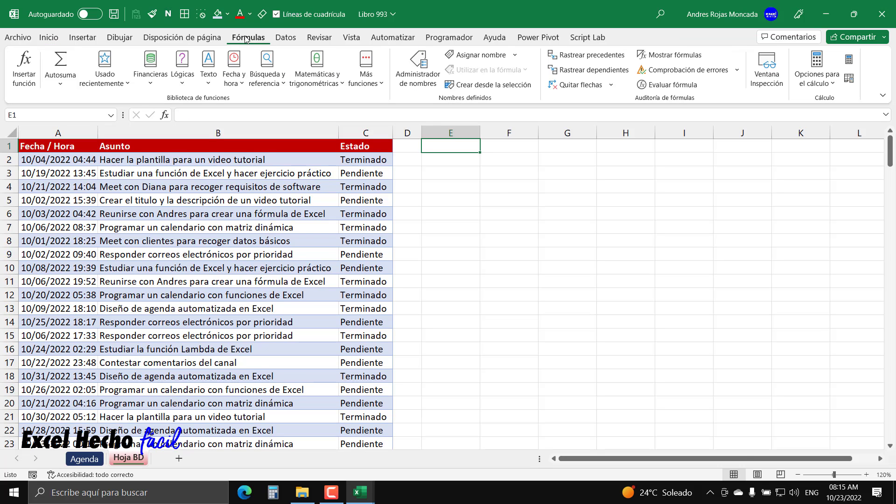
click(432, 75)
click(491, 132)
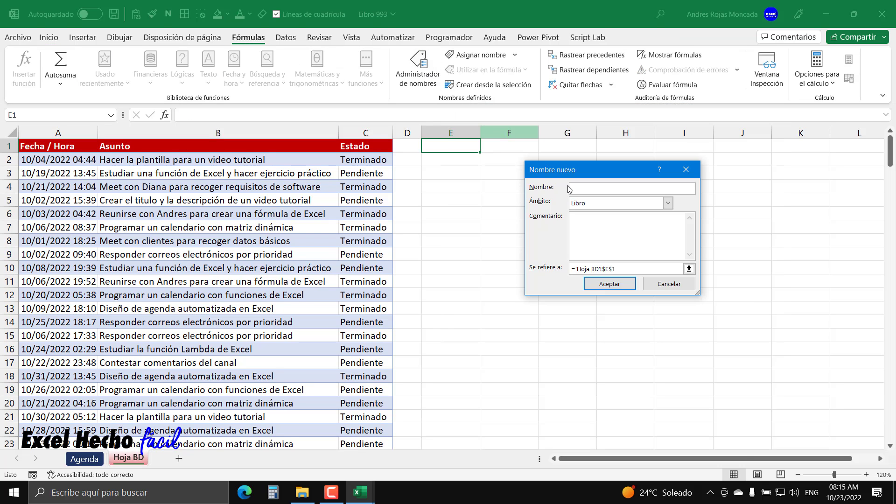
drag(635, 169, 501, 189)
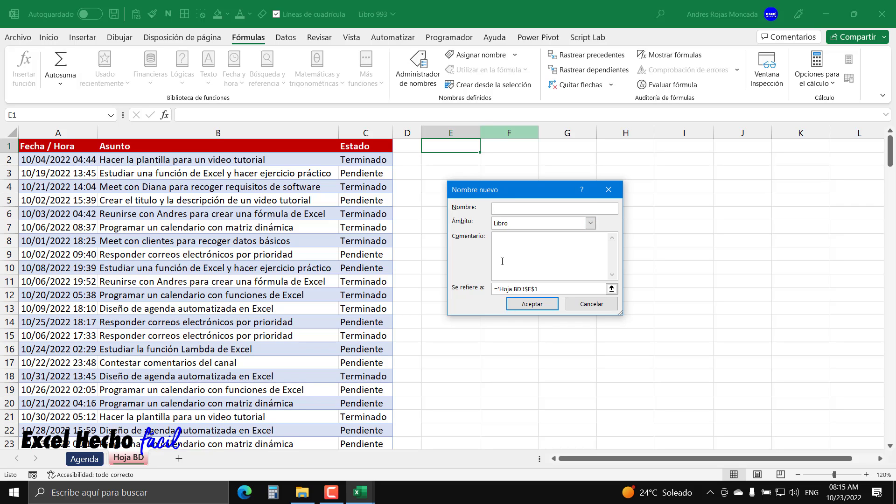
text(nFechaHora)
click(611, 289)
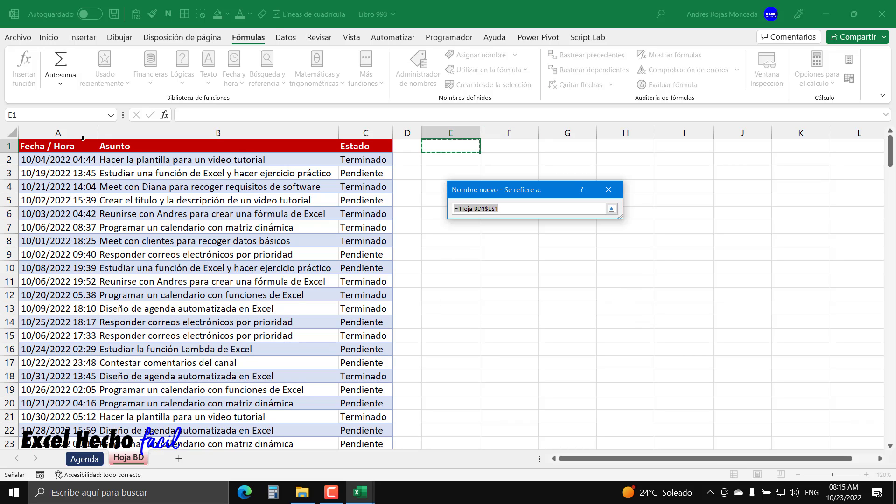
click(61, 141)
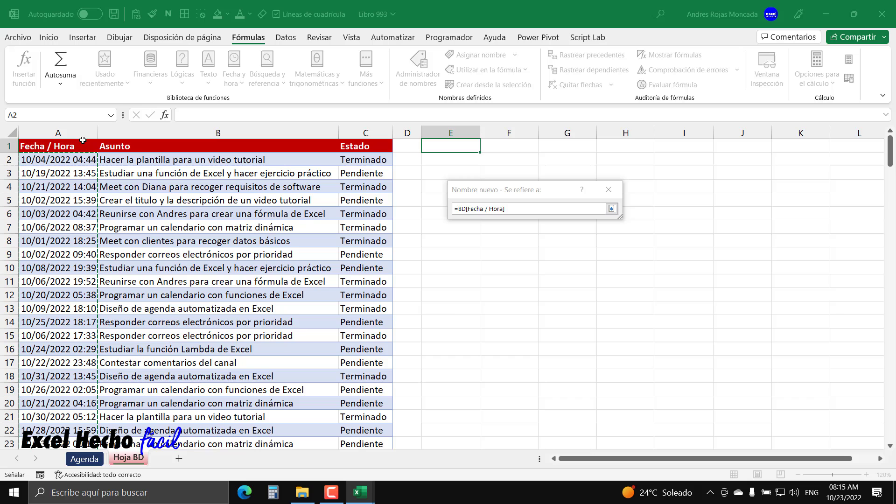
click(611, 208)
click(554, 304)
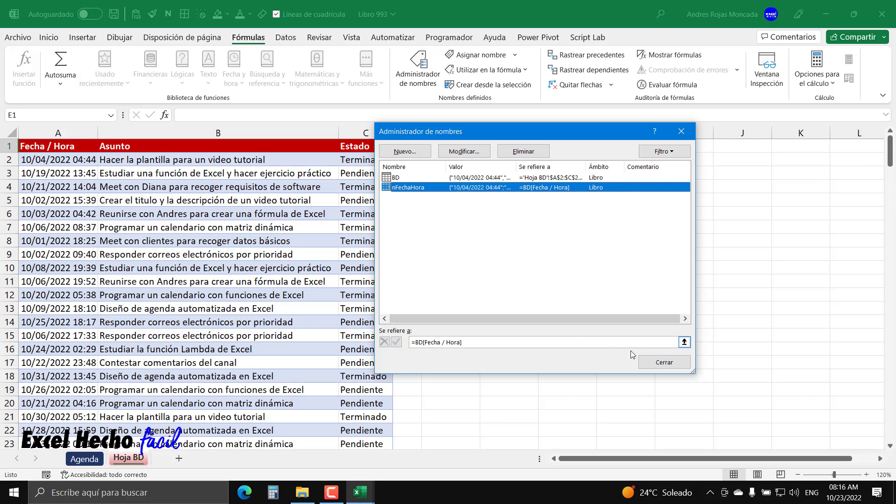
click(673, 363)
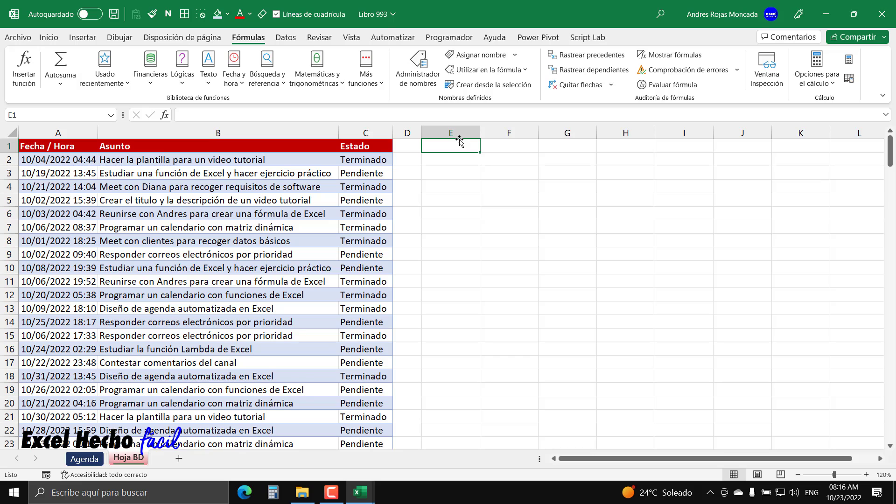
click(84, 460)
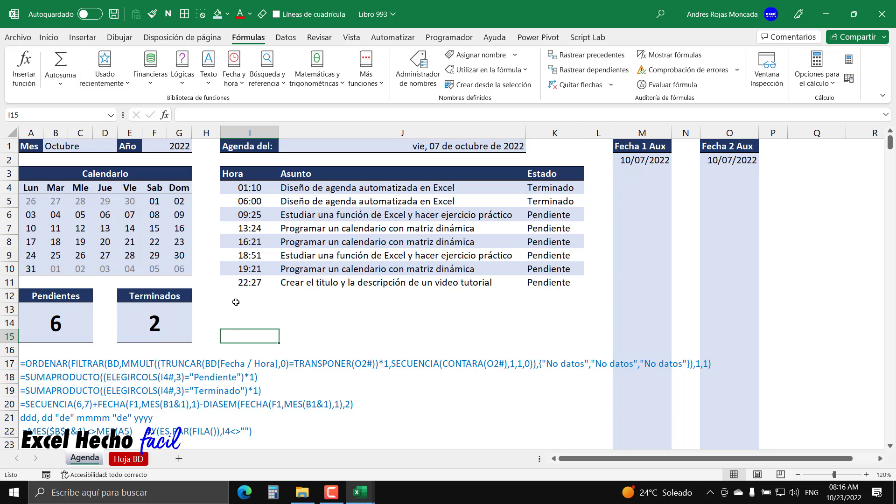
In I15 start the formula =COINCIDIRX(A5, using the calendar's first date
text(=)
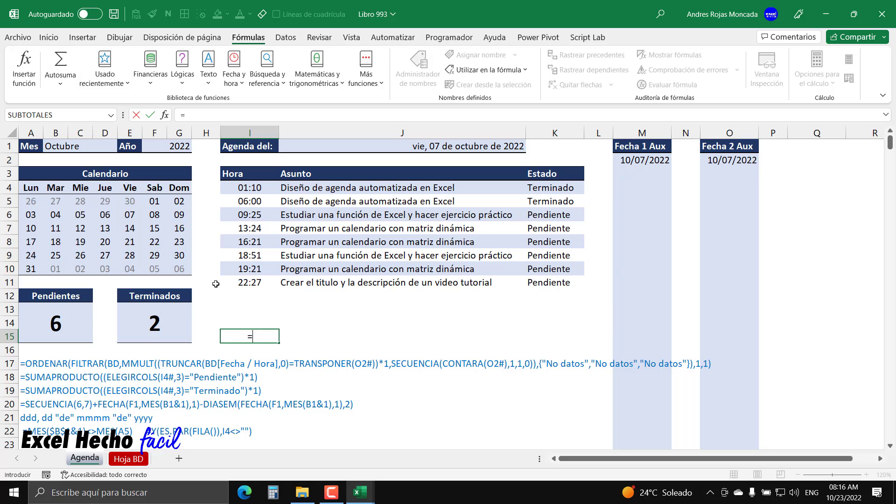
text(coi)
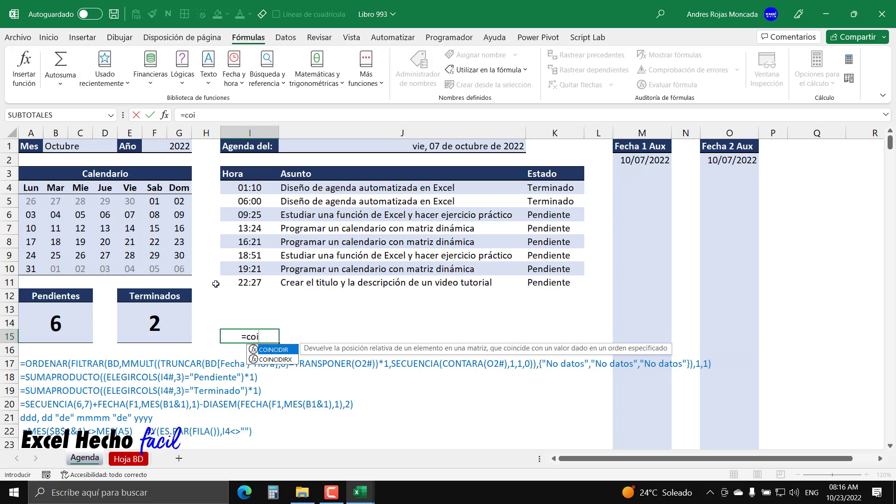
key(Down)
key(Tab)
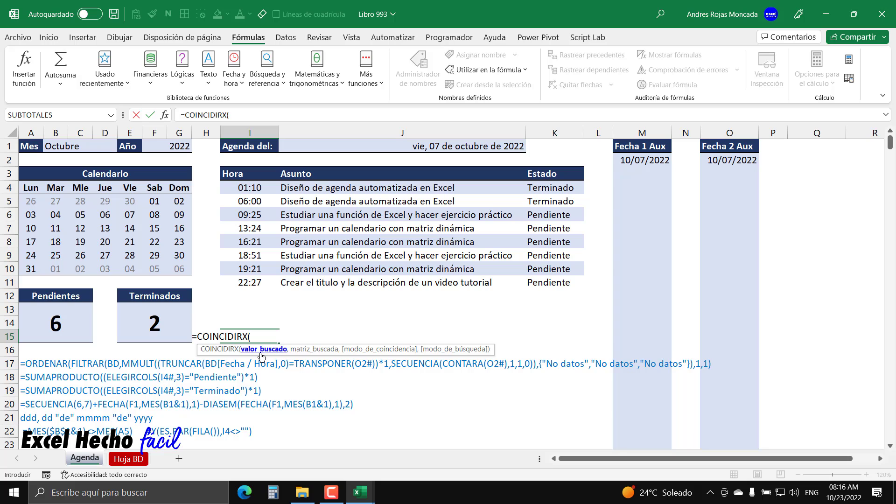
click(31, 201)
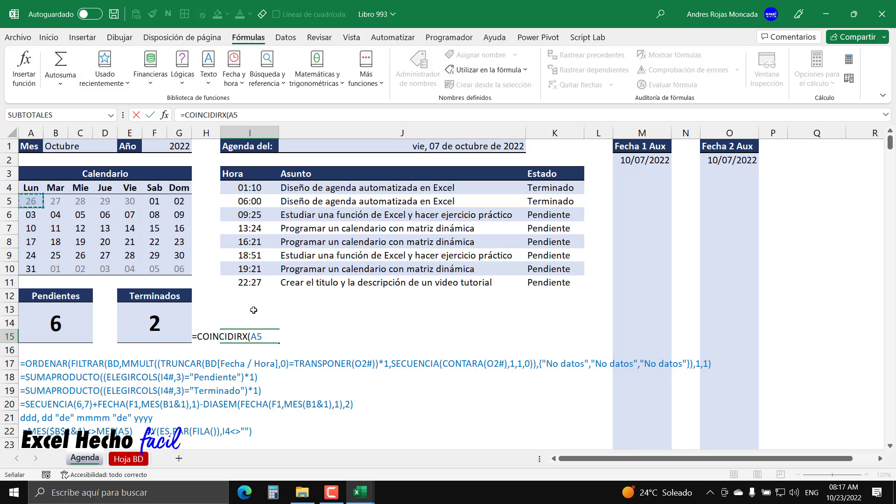
text(,)
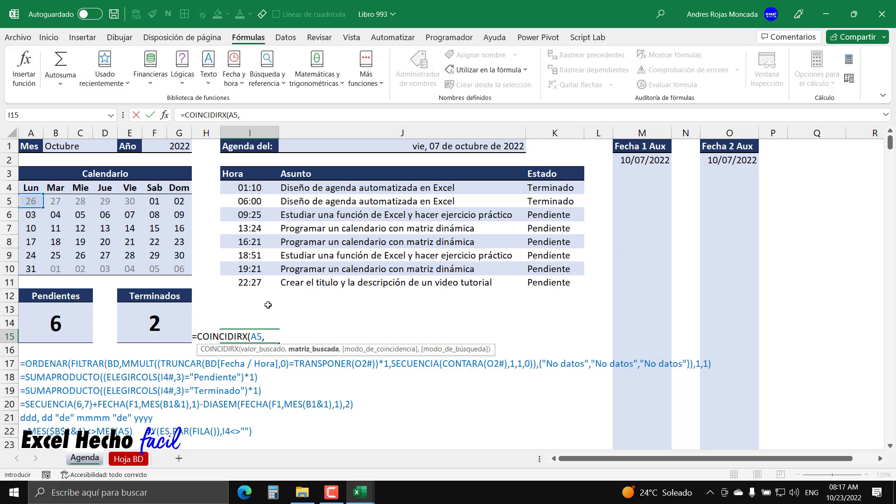
Complete it with TRUNCAR(nFechaHora,0) and preview the result with F9, giving #N/D
text(tru)
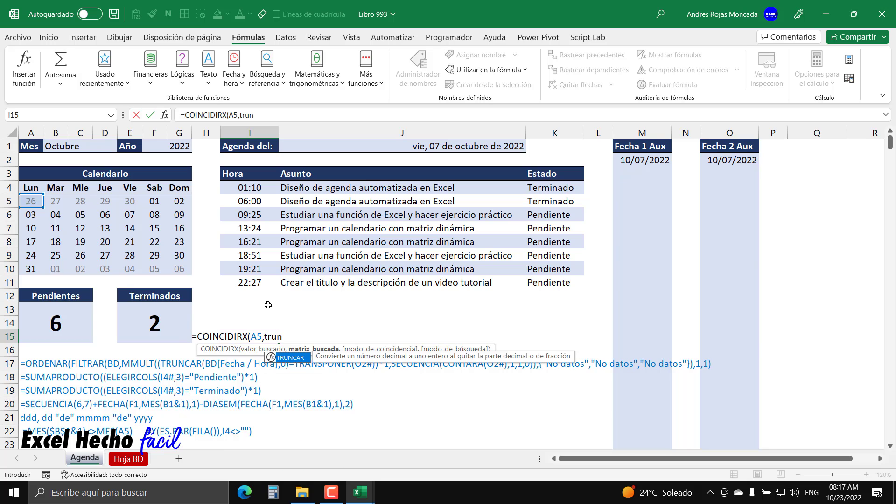
text(n)
key(Tab)
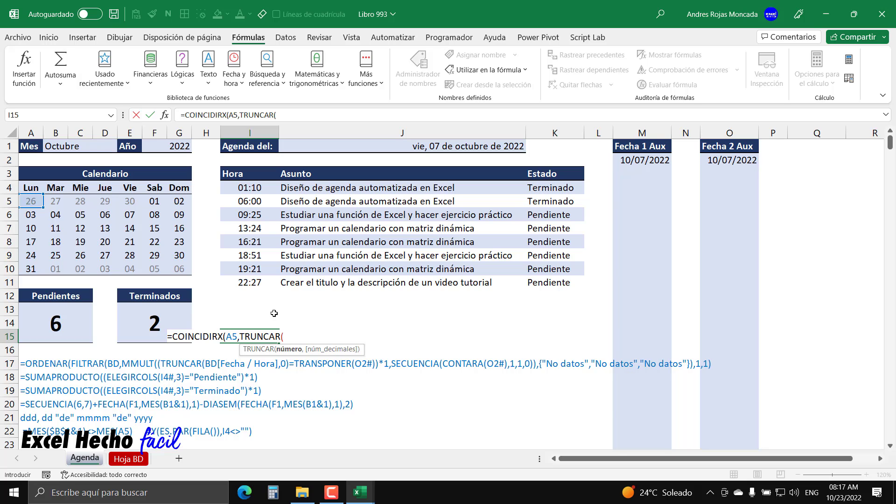
drag(285, 336, 242, 333)
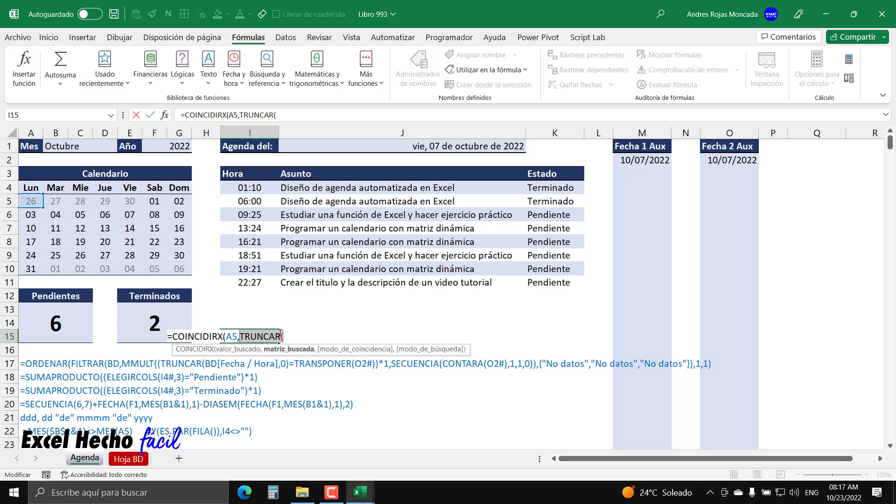
click(291, 335)
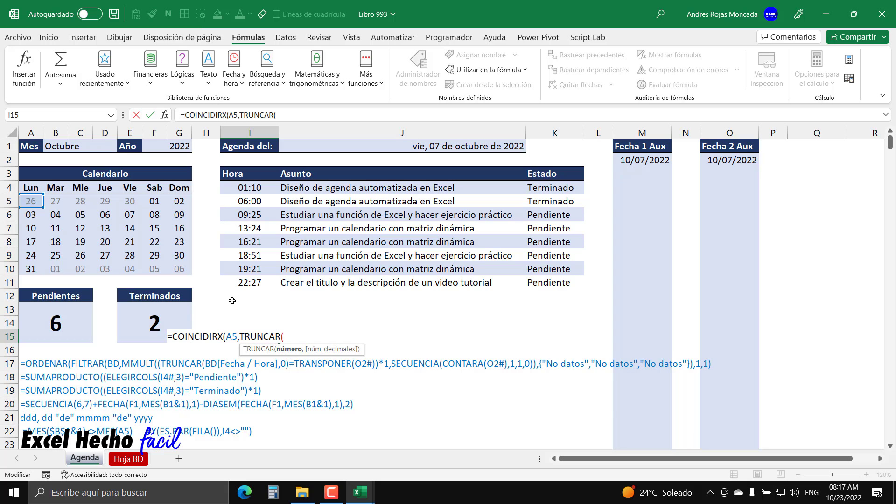
text(nFechaHora)
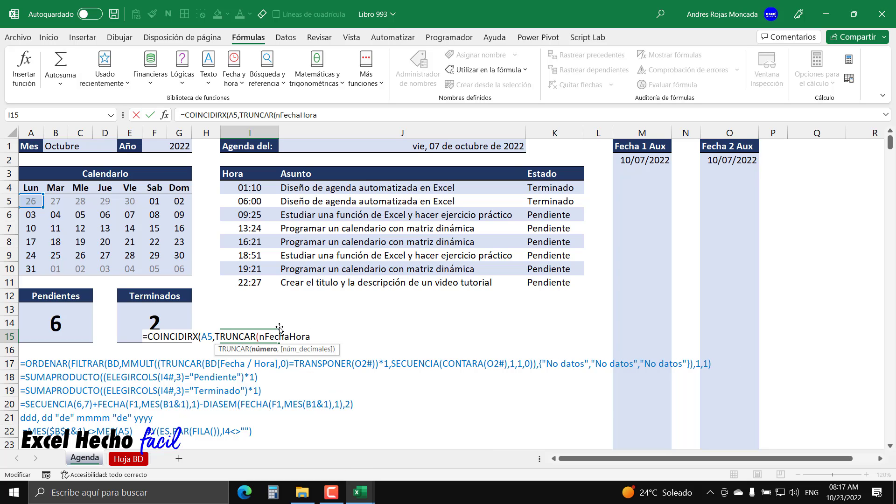
text(,0))
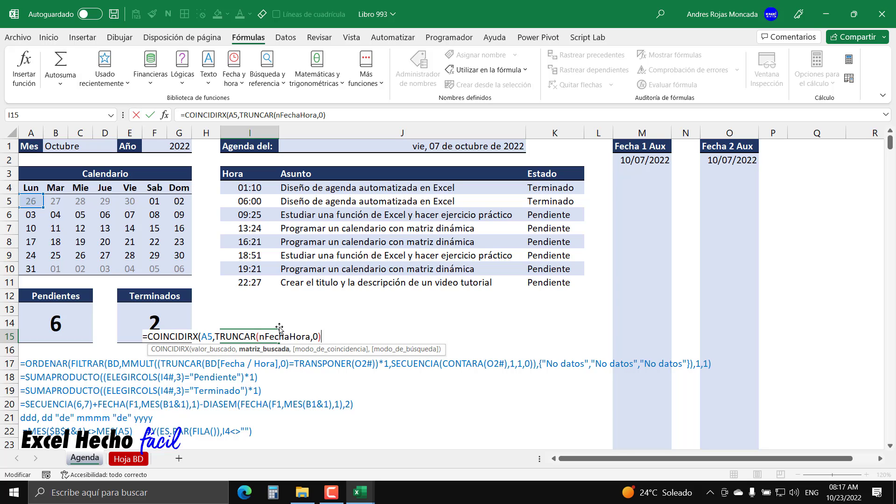
text())
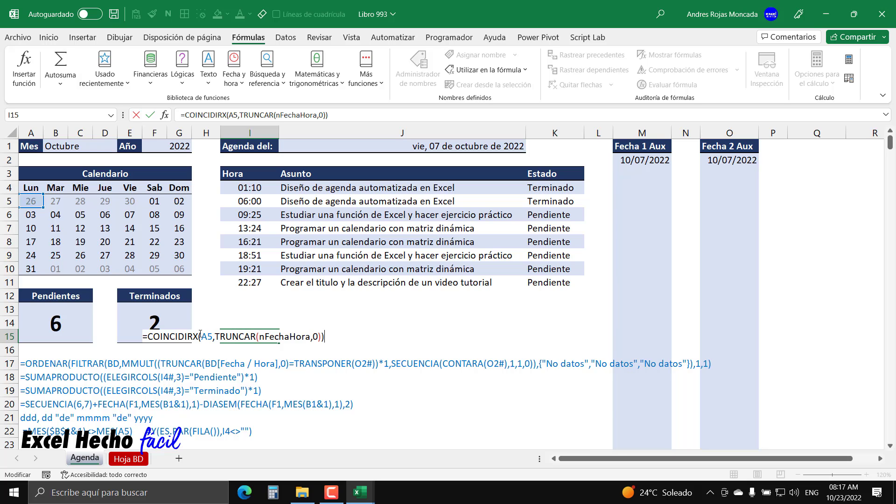
drag(325, 337, 135, 335)
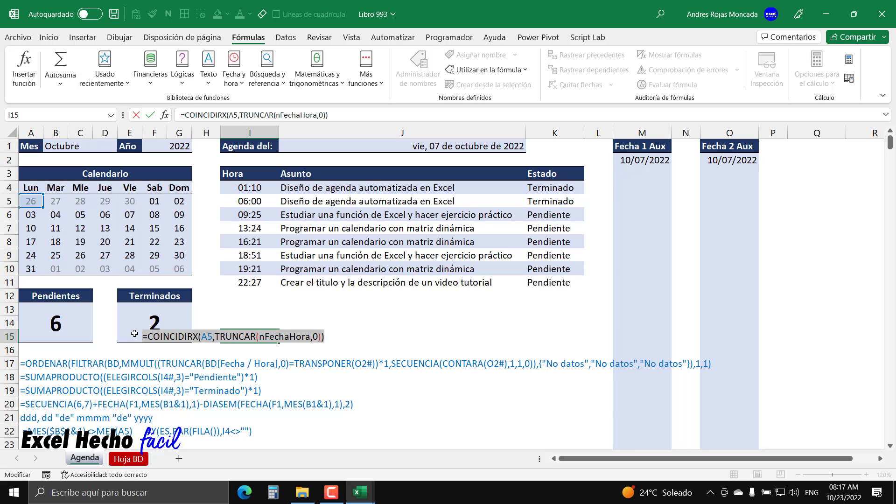
key(F9)
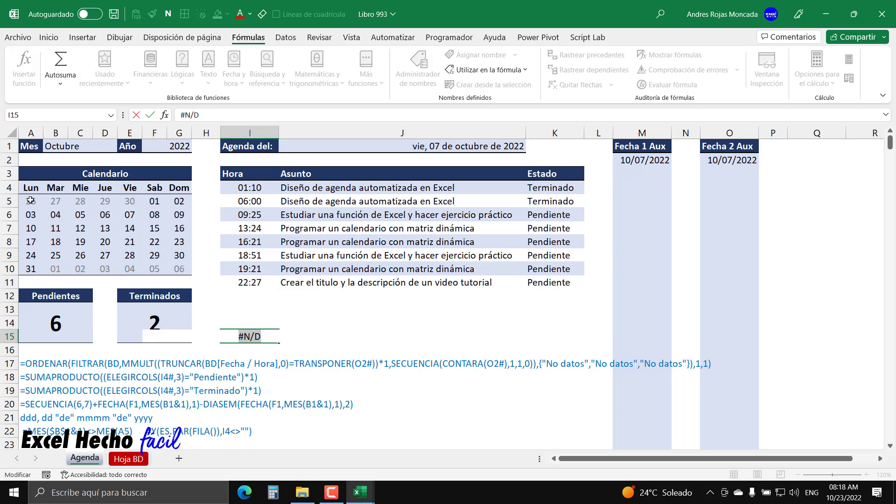
Wrap the I15 formula in ESNUMERO(...) and preview its result, FALSO
key(ctrl+v)
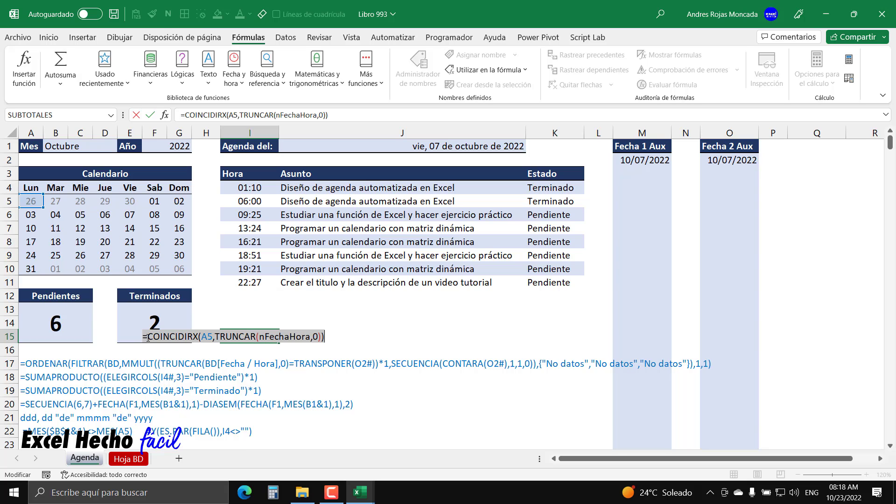
text(ESNUMERO()
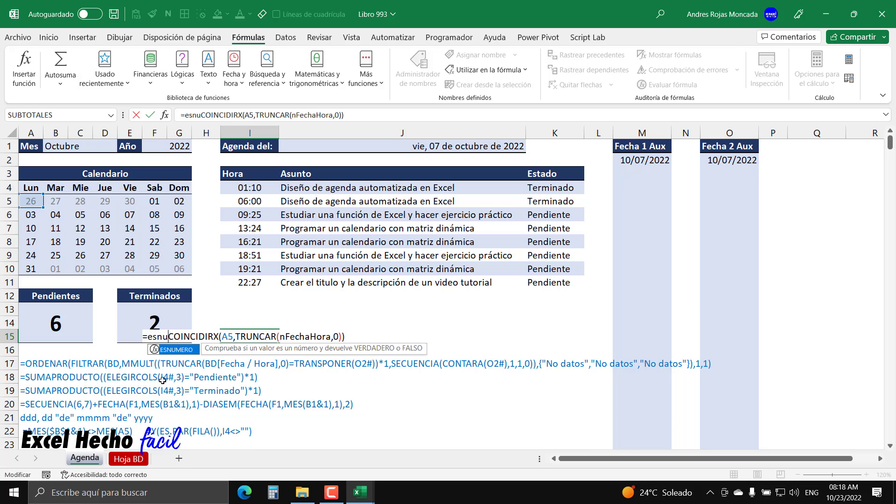
key(shift+End)
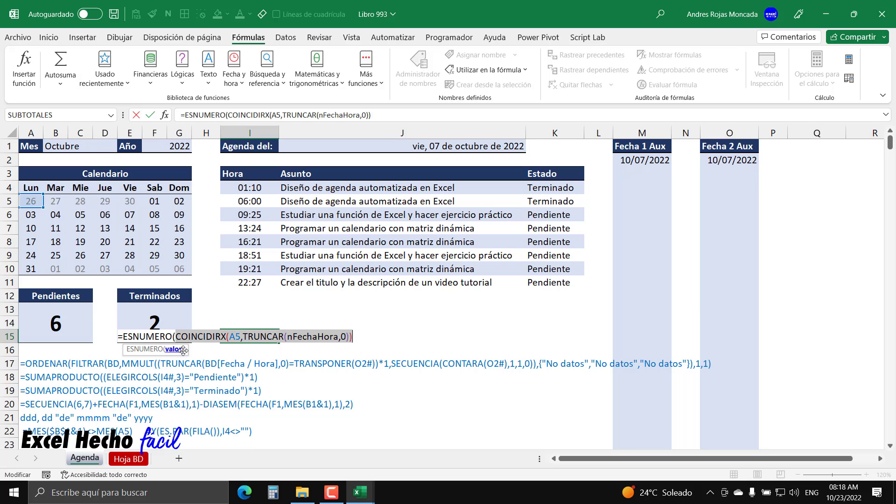
click(361, 336)
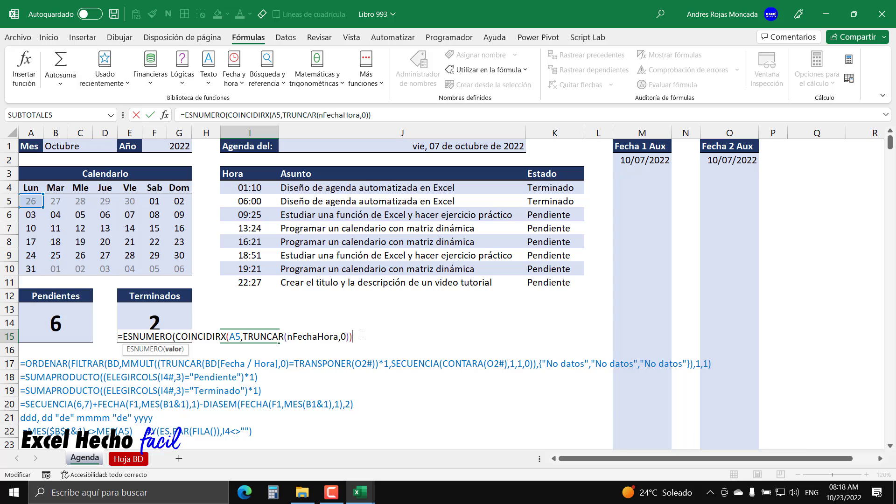
text())
key(F9)
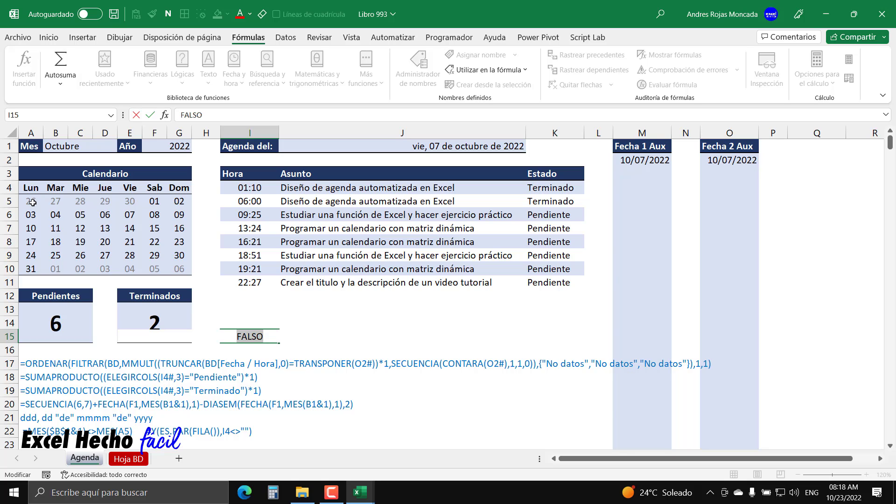
Leave I15 empty and select the whole calendar A5:G10 (145 pending, 76 finished)
key(ctrl+v)
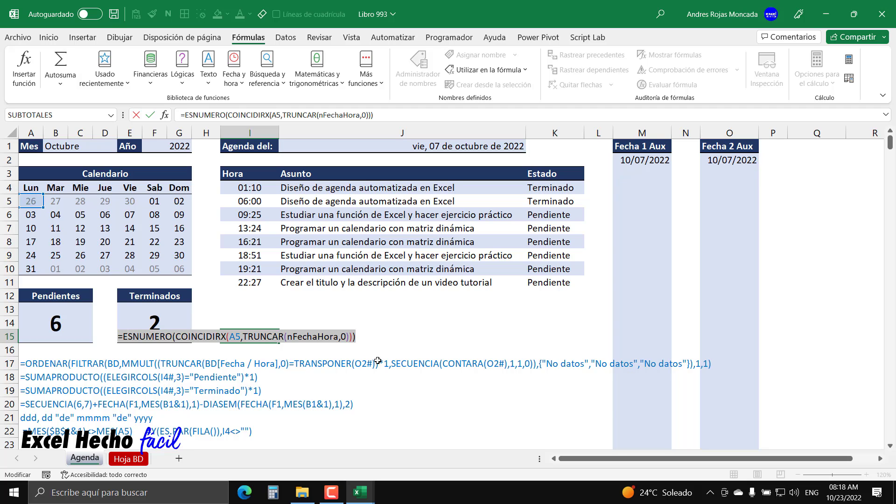
key(Escape)
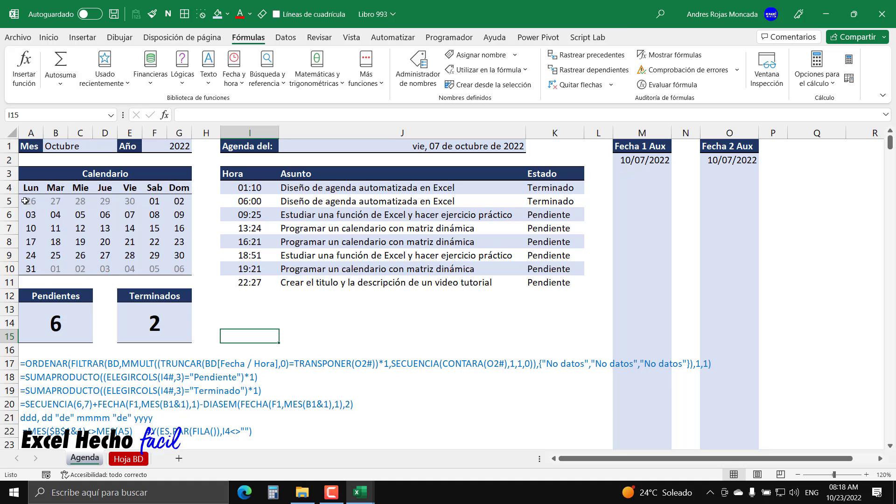
drag(26, 201, 182, 270)
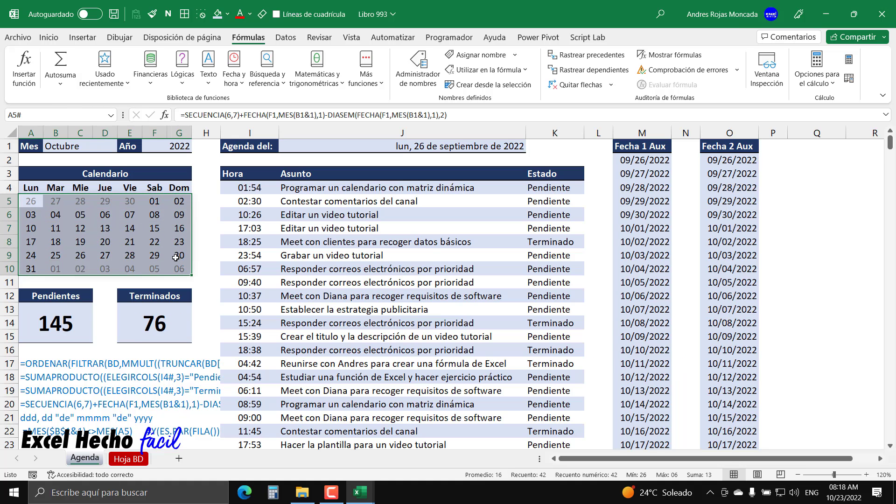
Add a conditional formatting rule =ESNUMERO(COINCIDIRX(A5,TRUNCAR(nFechaHora,0))) with dark red font
click(51, 37)
click(445, 55)
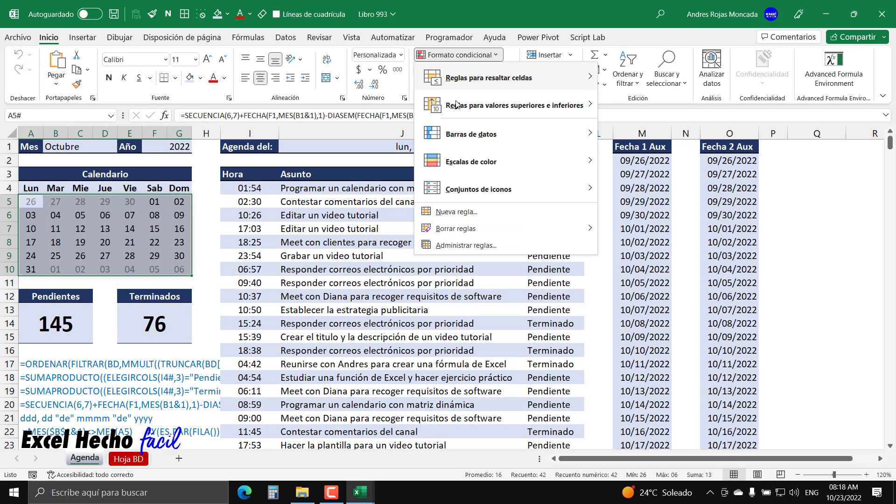
click(465, 211)
drag(469, 163, 341, 164)
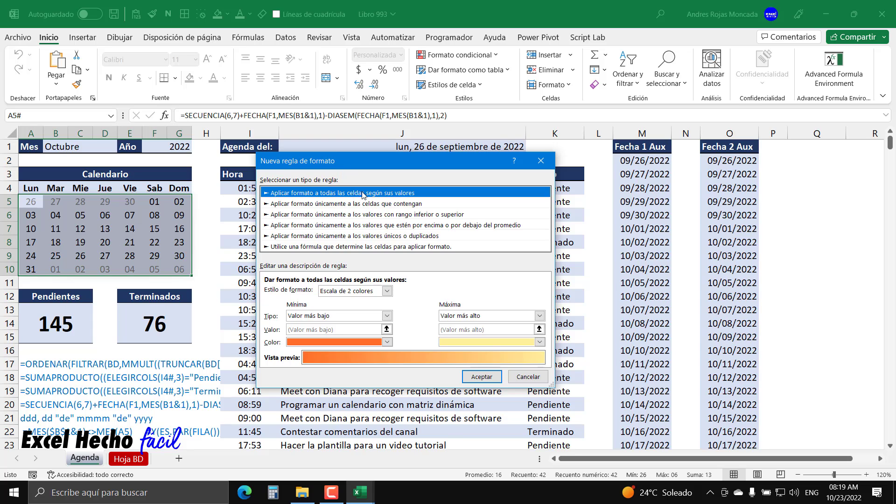
click(374, 247)
click(372, 291)
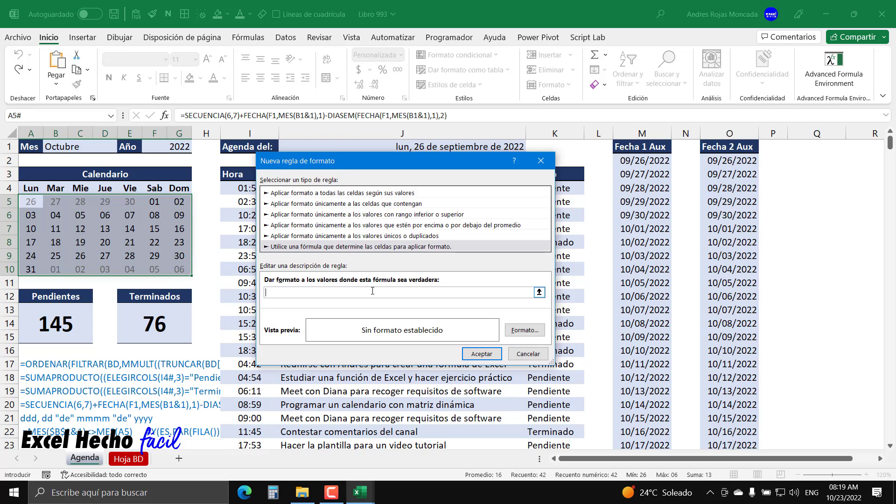
text(=ESNUMERO(COINCIDIRX(A5,TRUNCAR(nFechaHora,0))))
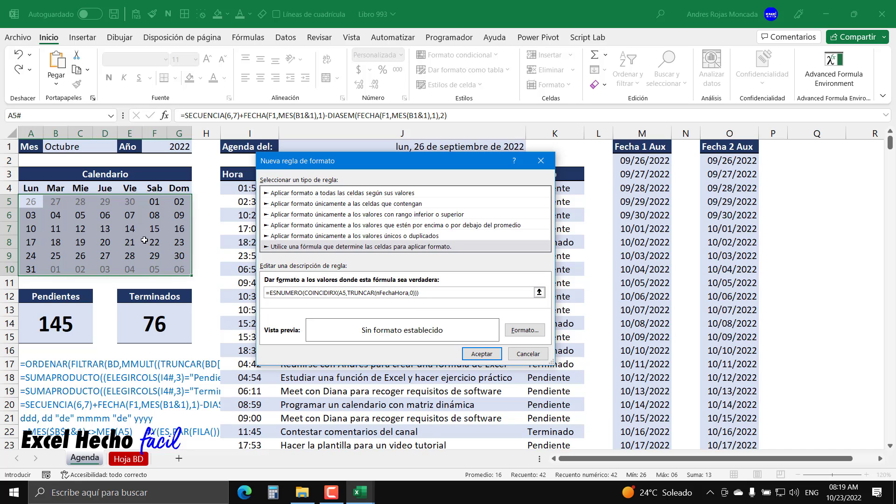
click(520, 331)
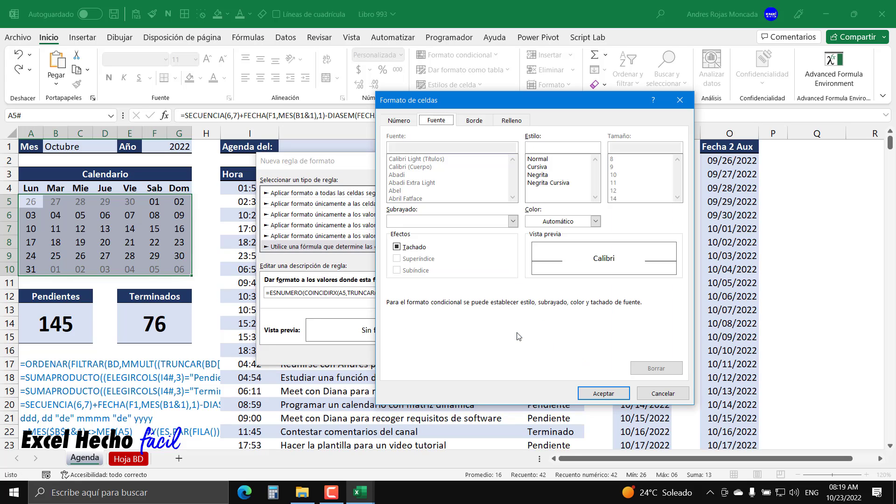
click(595, 222)
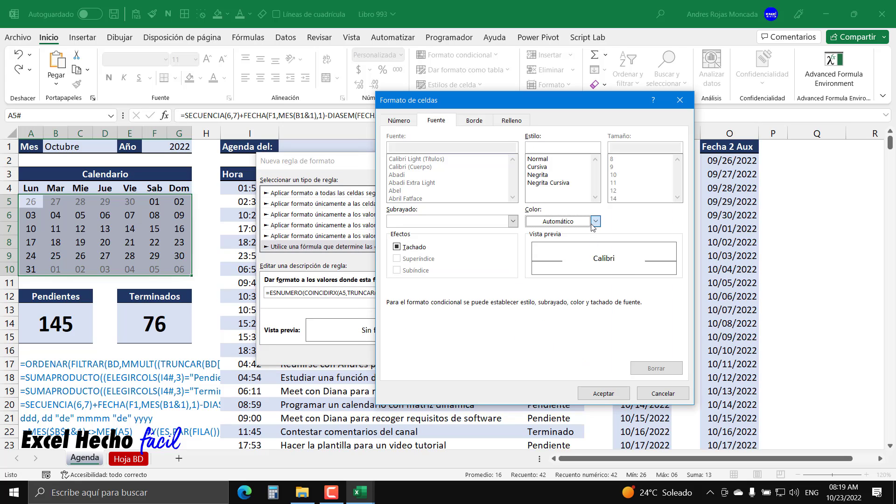
click(531, 347)
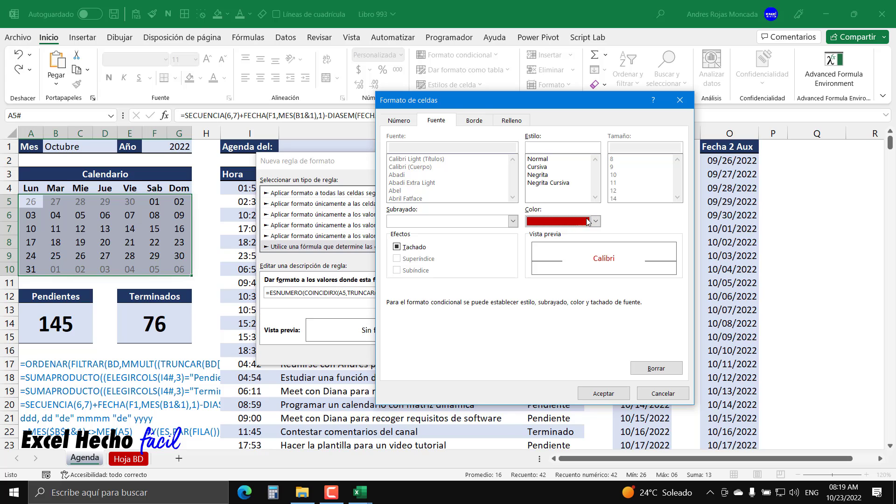
click(602, 395)
click(486, 357)
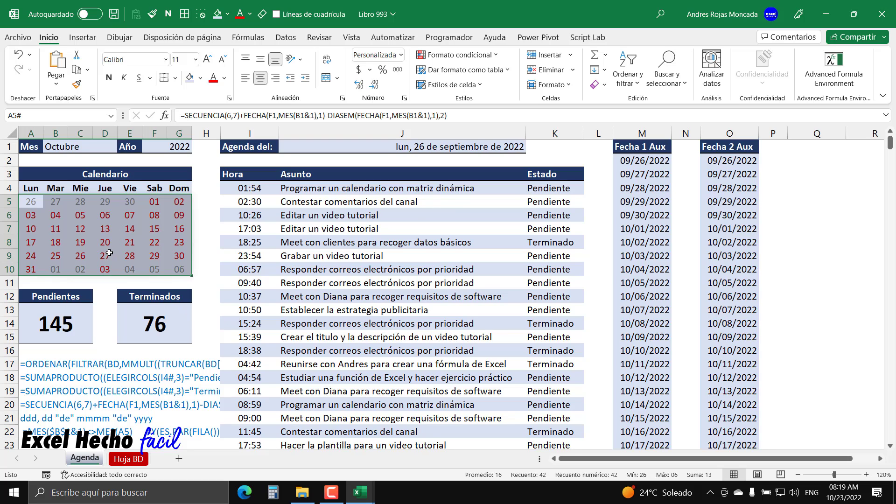
Test the red highlighting with 03 November, 01–06 November, then 26–30 September showing "No datos"
click(107, 269)
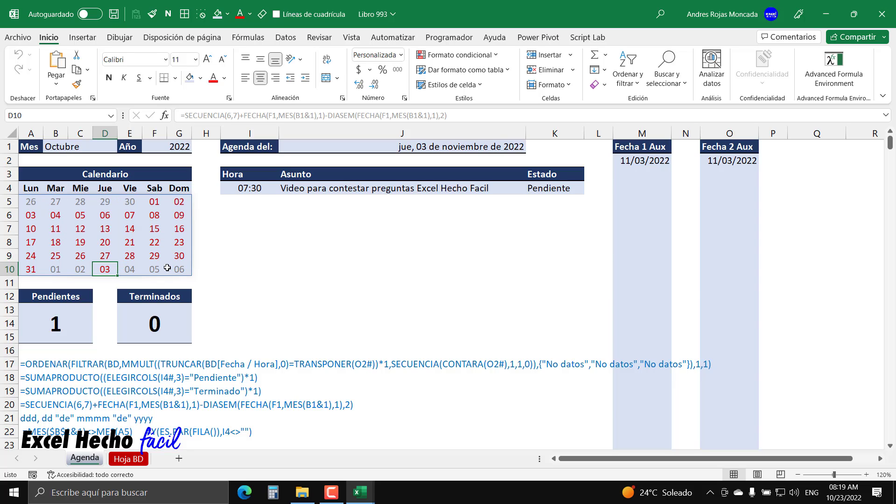
drag(55, 270, 172, 269)
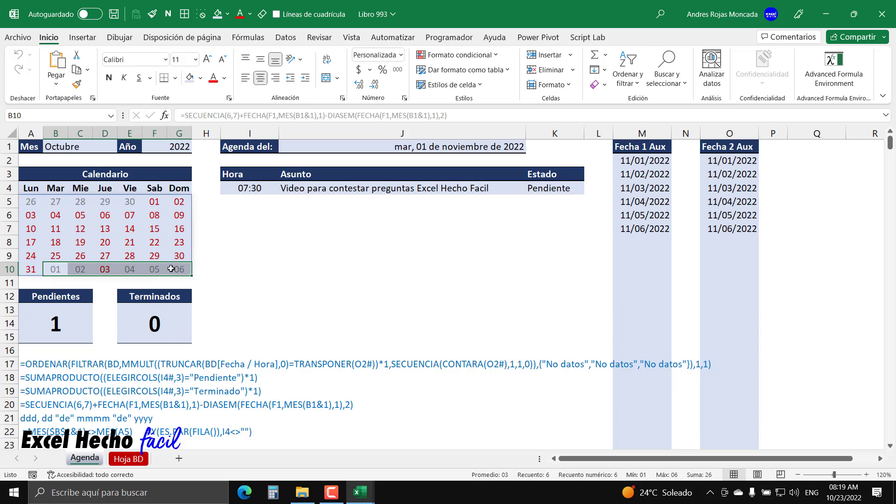
drag(131, 202, 42, 206)
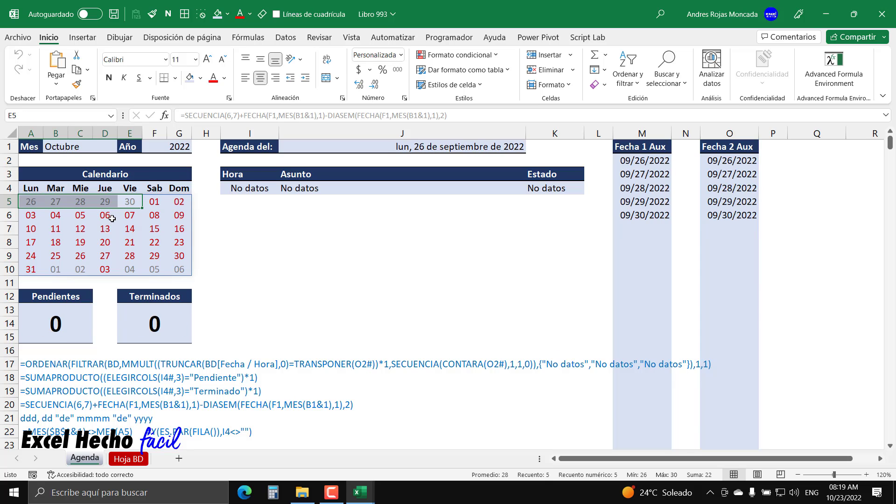
click(228, 340)
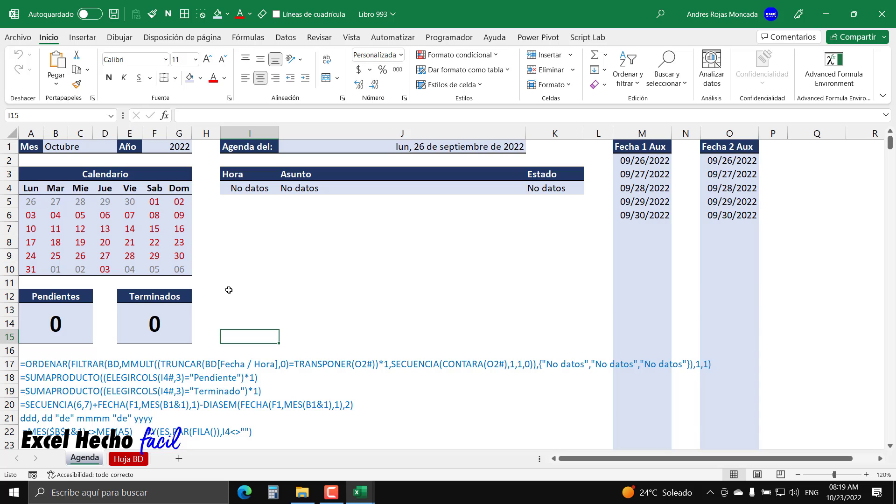
Paste the date-match formula back into I15 and wrap it in Y( with a second argument
key(F2)
text(=ESNUMERO(COINCIDIRX(A5,TRUNCAR(nFechaHora,0))))
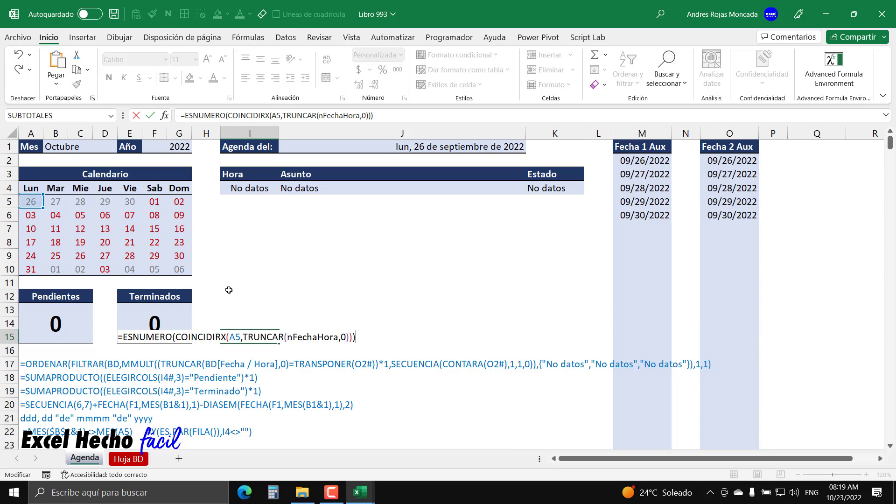
click(123, 337)
text(Y()
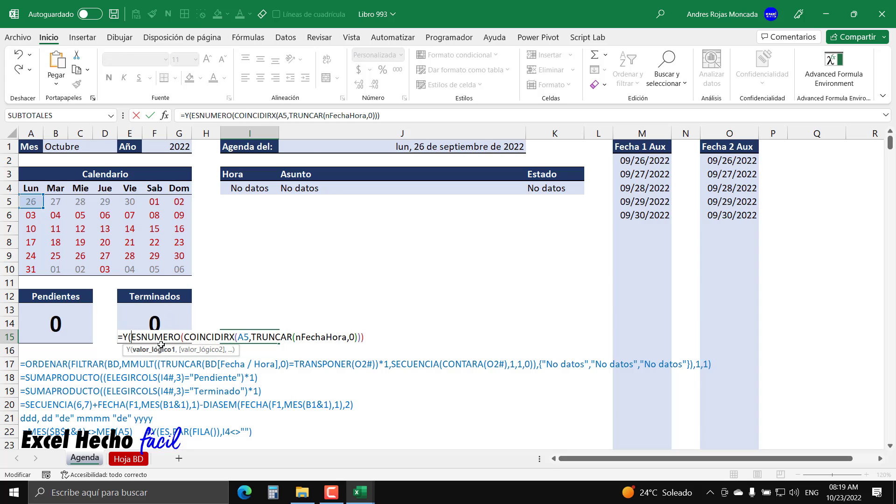
key(shift+End)
key(End)
text(,)
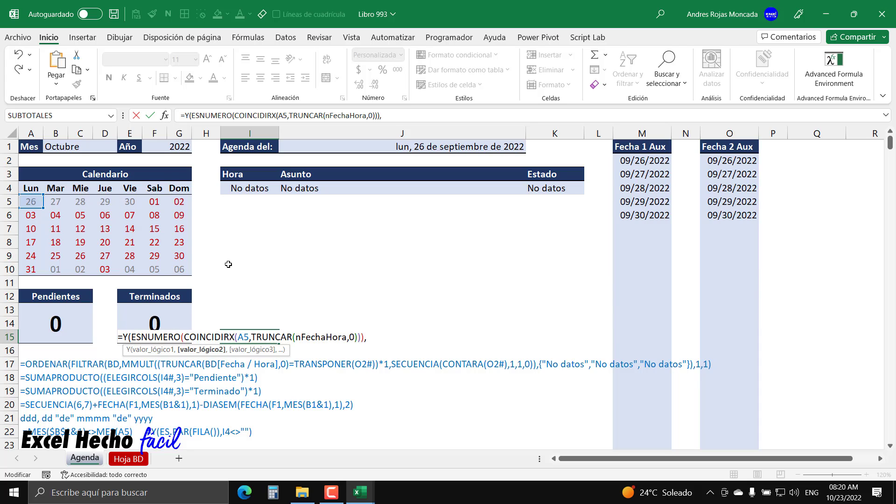
Add the condition MES($B$1&1)<>MES(A5), then select and copy the whole formula
text(mes()
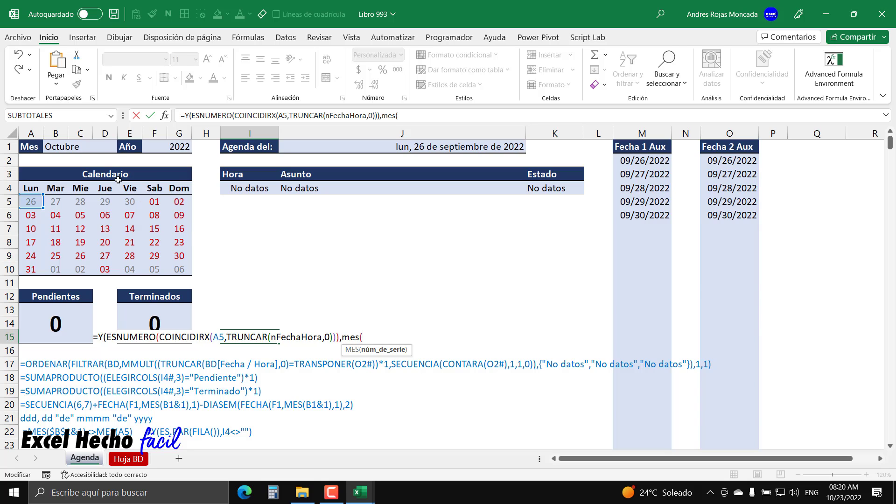
click(86, 147)
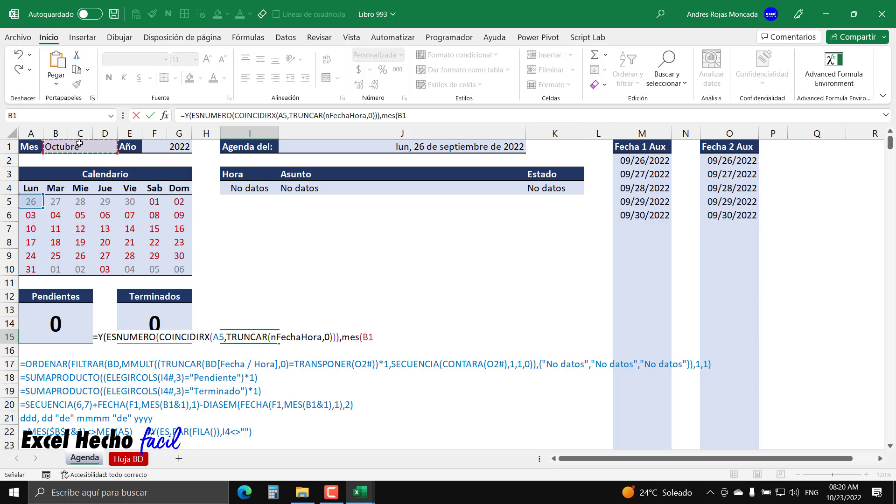
text(&1)
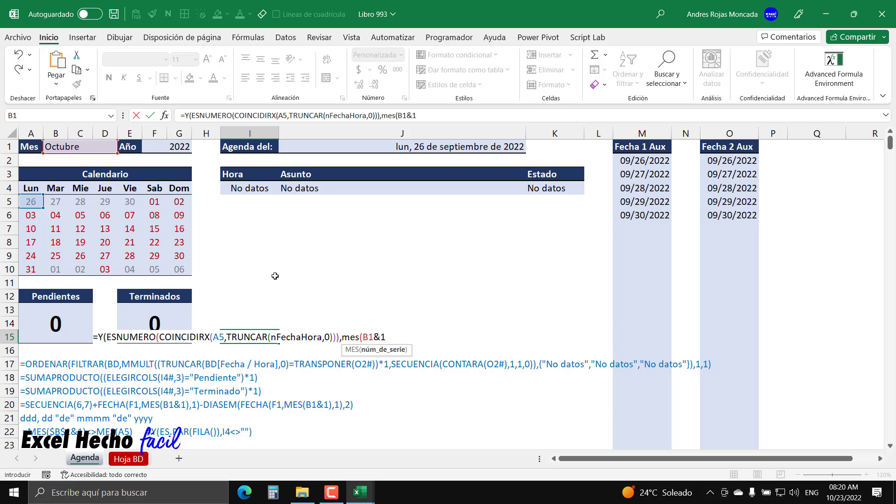
double_click(373, 337)
key(F4)
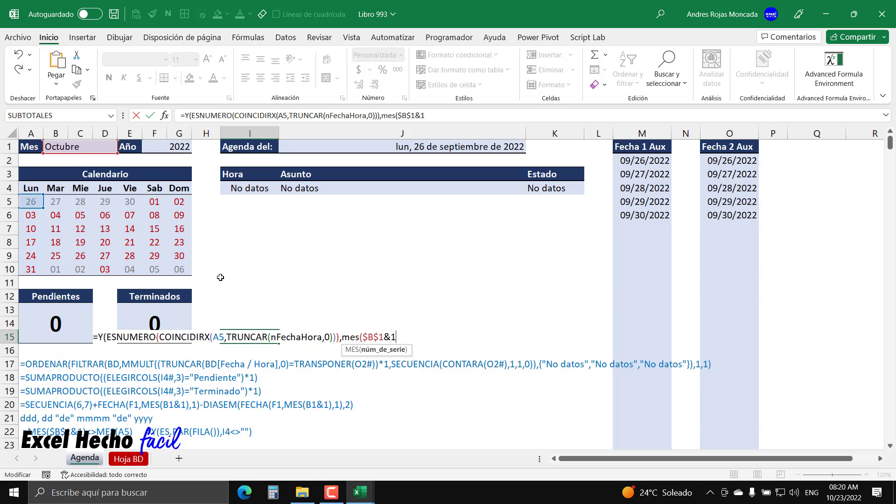
text())
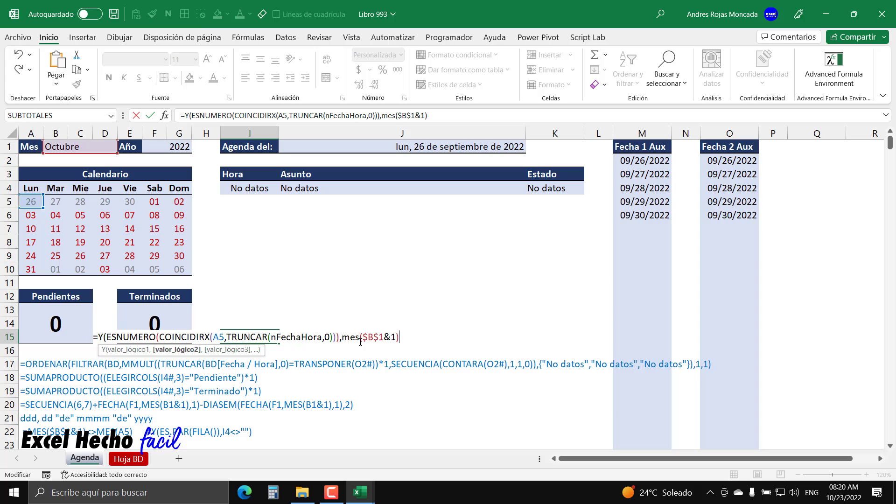
text(<>)
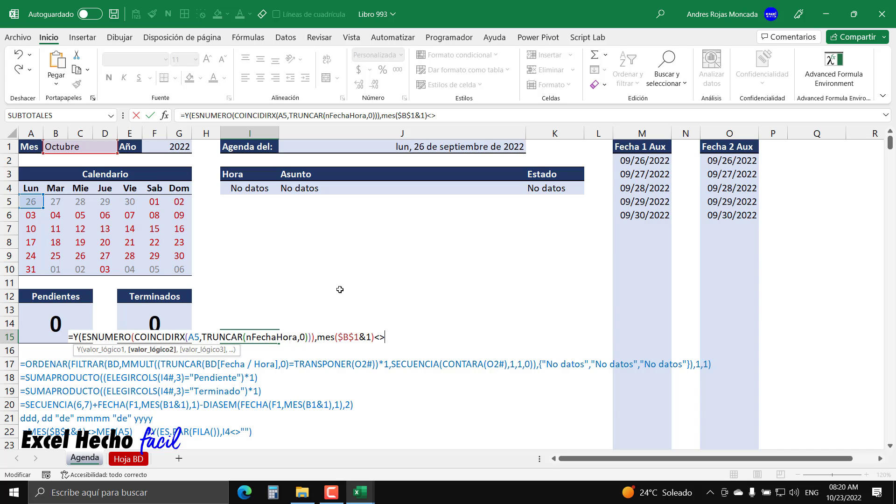
text(mes)
key(Tab)
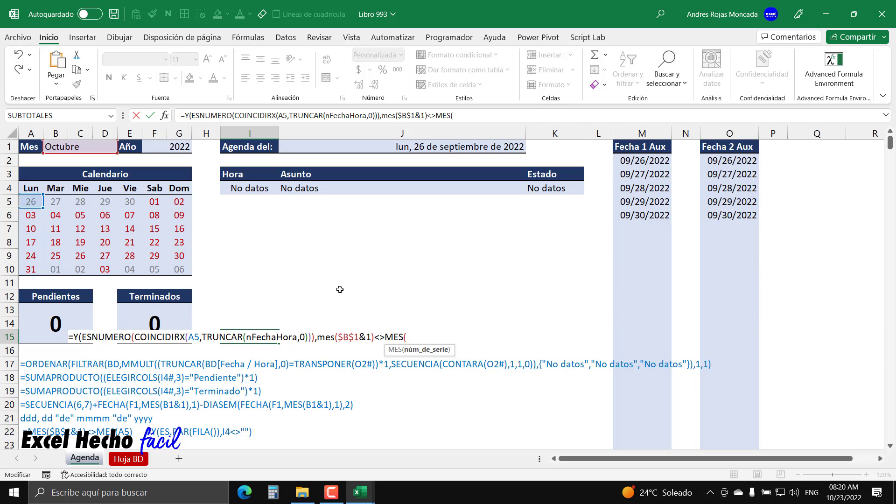
click(31, 202)
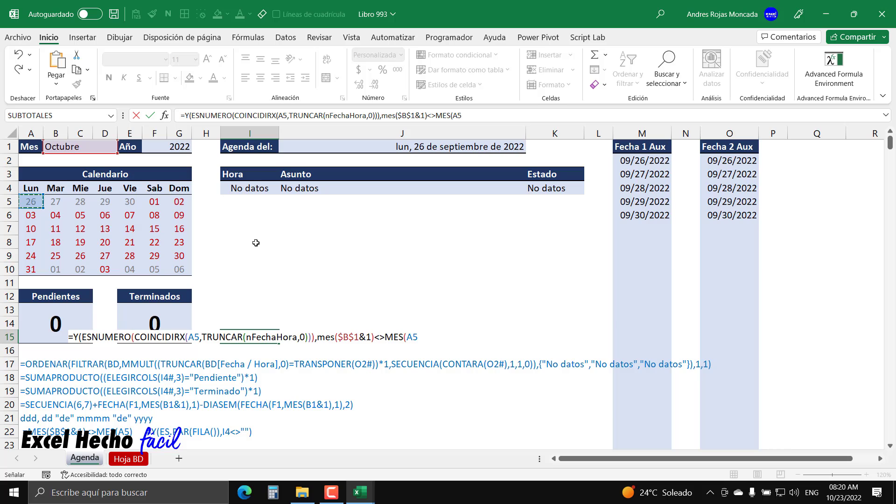
click(424, 339)
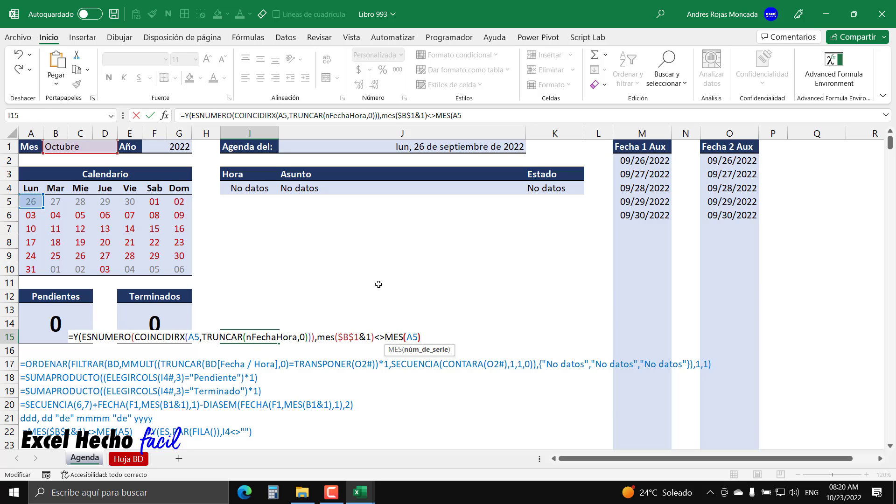
text()))
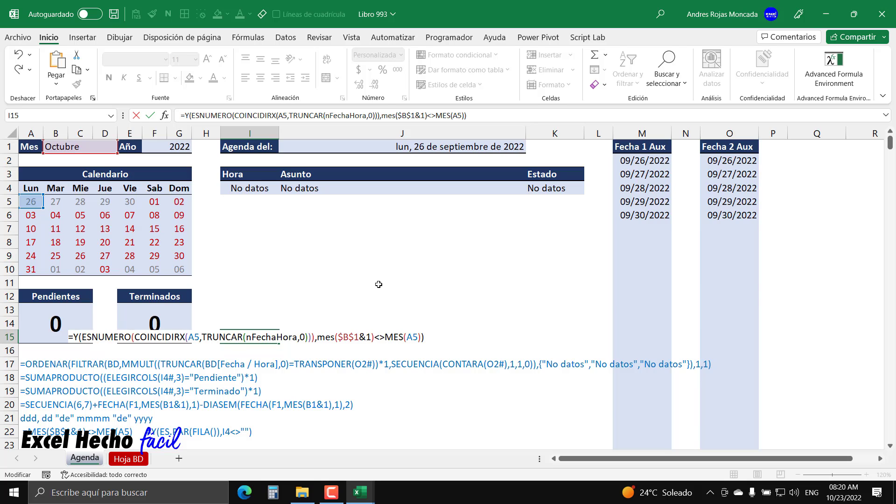
drag(430, 338, 67, 314)
key(ctrl+c)
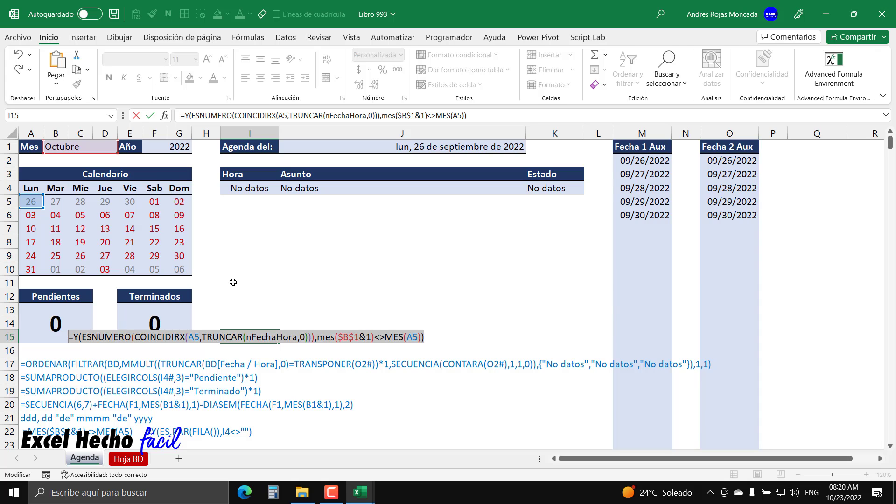
key(Escape)
Add a second formula rule on A5:G10 using the copied Y(...) formula with pink font
drag(31, 201, 180, 269)
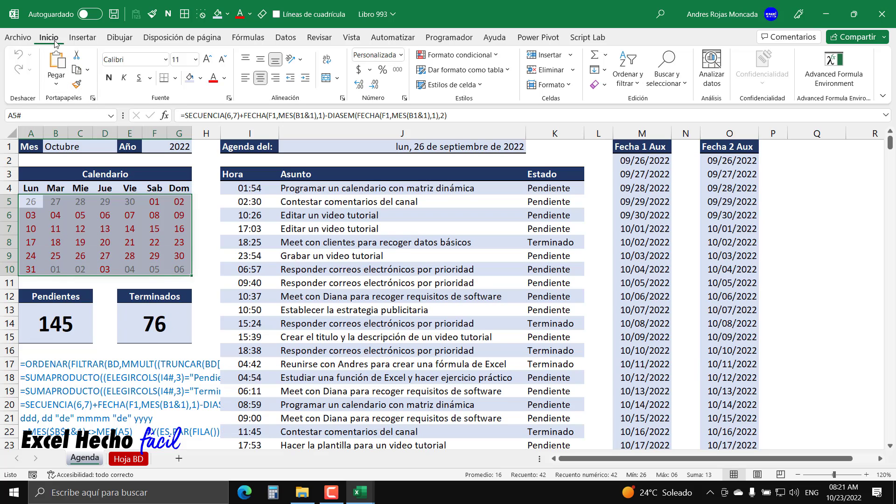
click(469, 55)
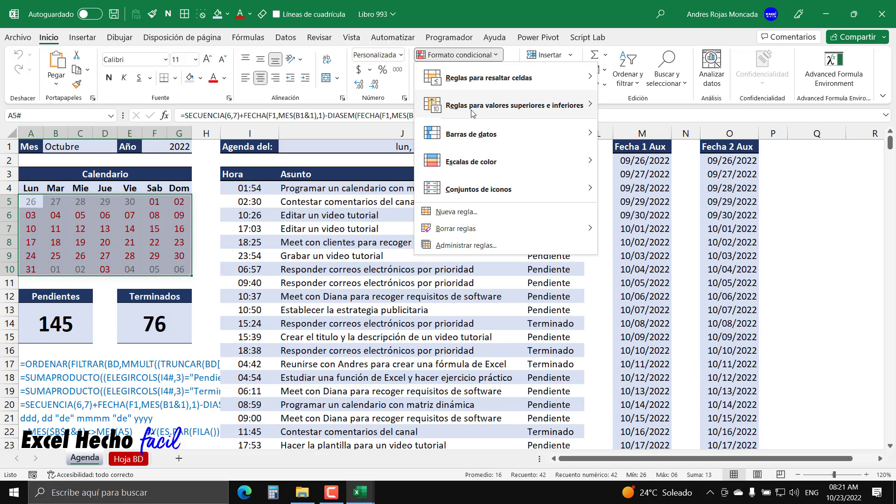
click(472, 211)
click(433, 237)
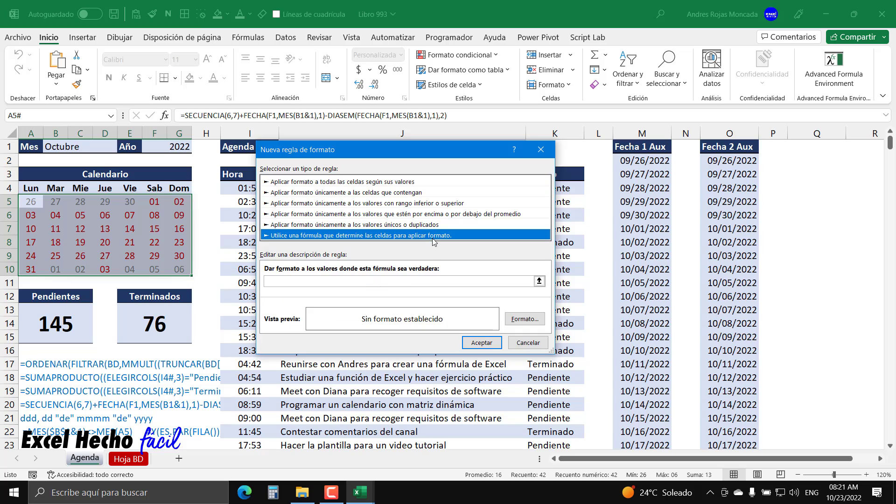
click(418, 282)
key(ctrl+v)
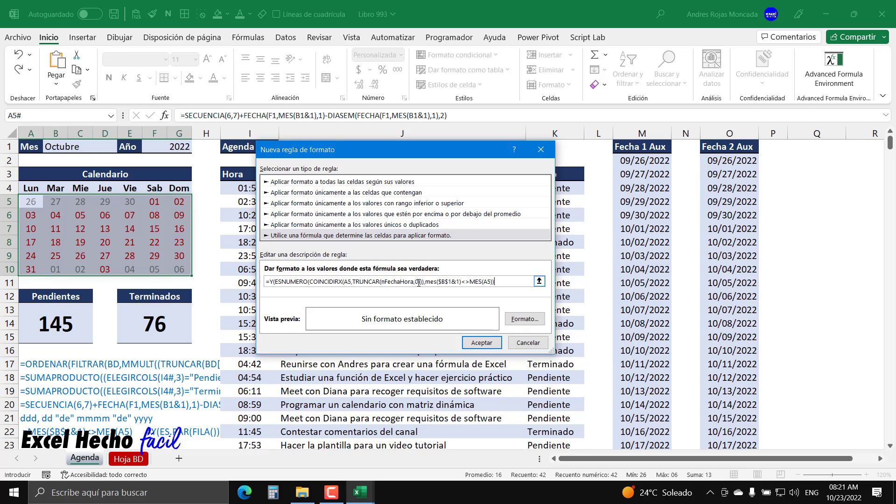
click(525, 319)
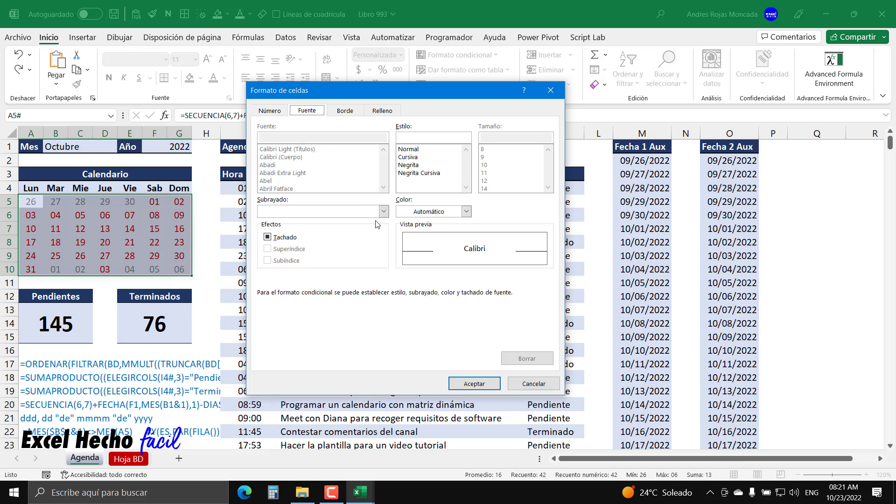
click(466, 211)
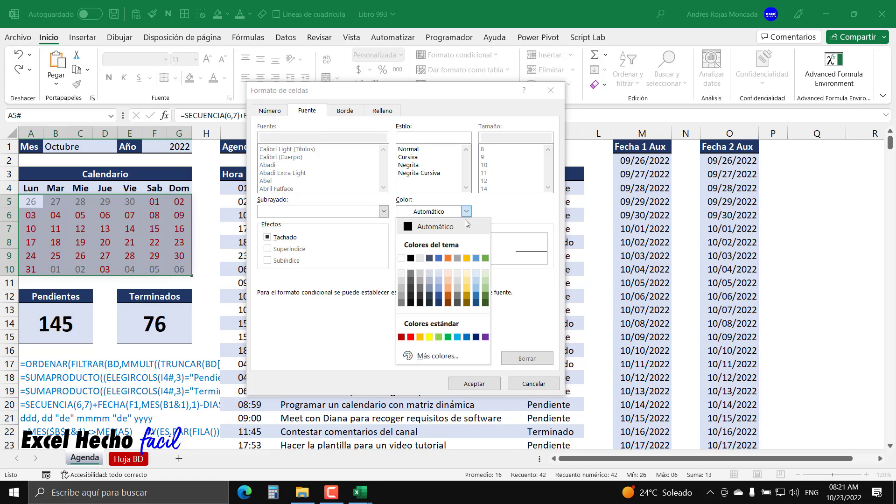
click(469, 359)
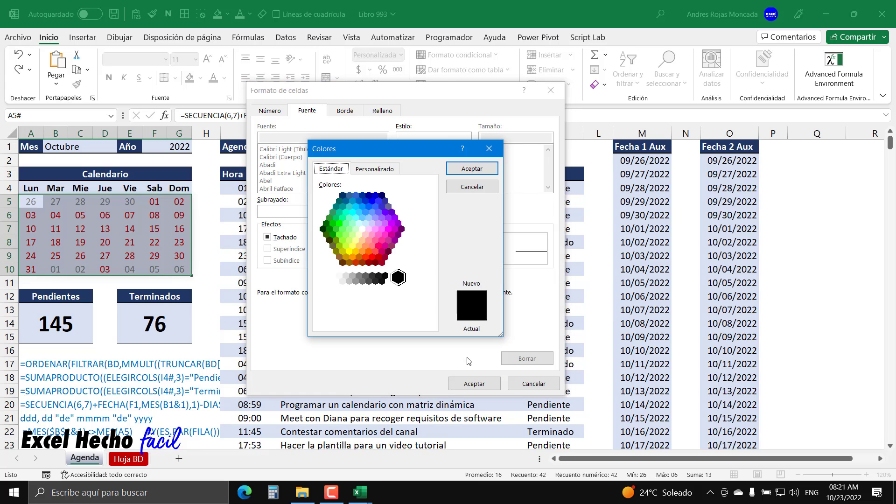
click(384, 231)
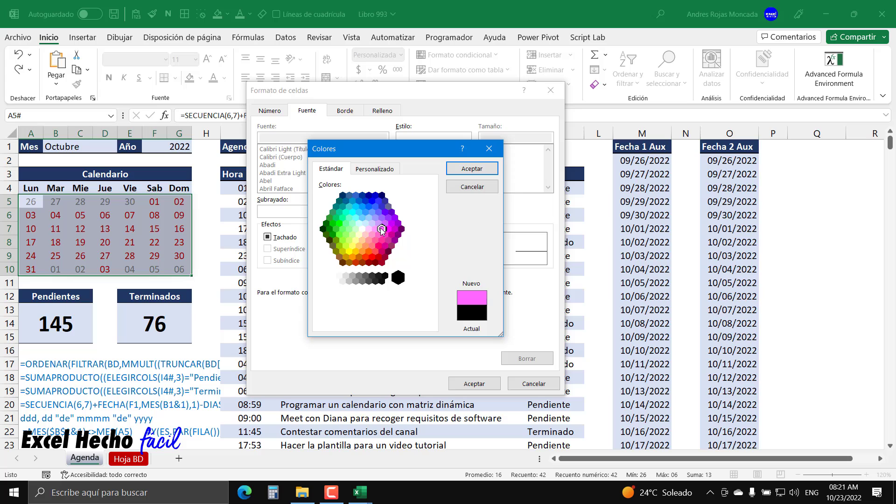
click(483, 172)
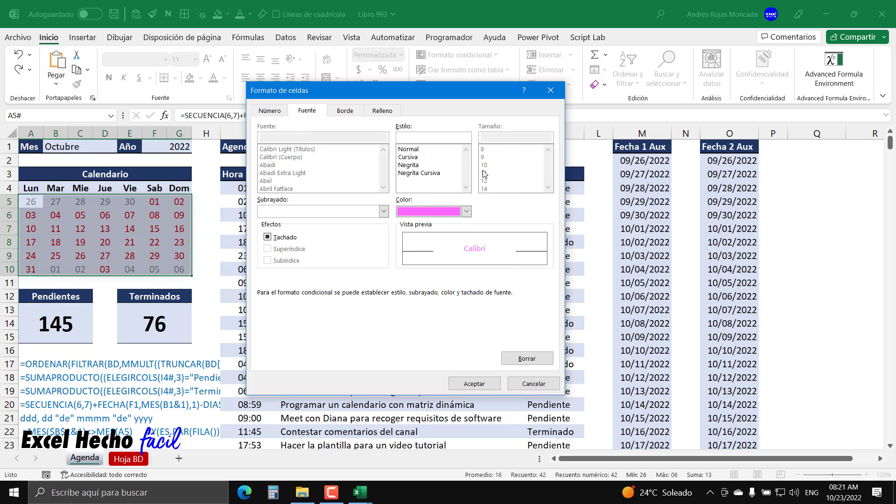
click(475, 383)
click(484, 348)
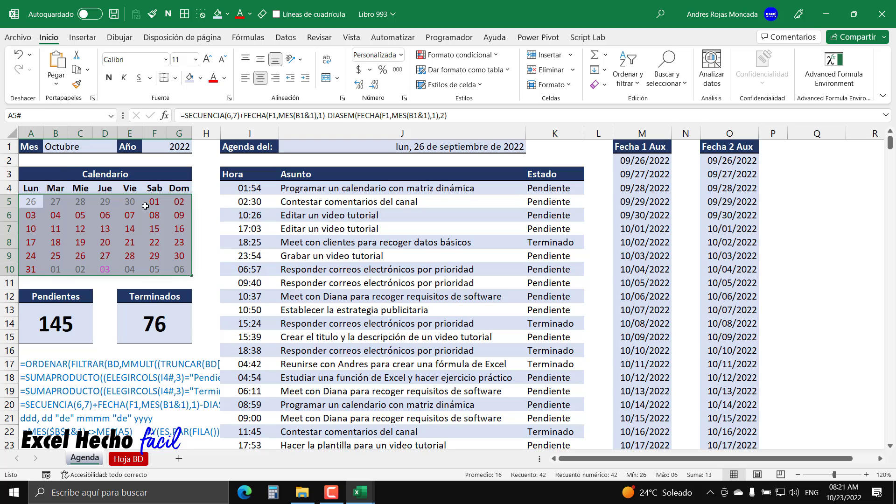
Set B1 to Noviembre, then check the agenda for 3 November and 31 October (3 pending, 2 done)
click(61, 149)
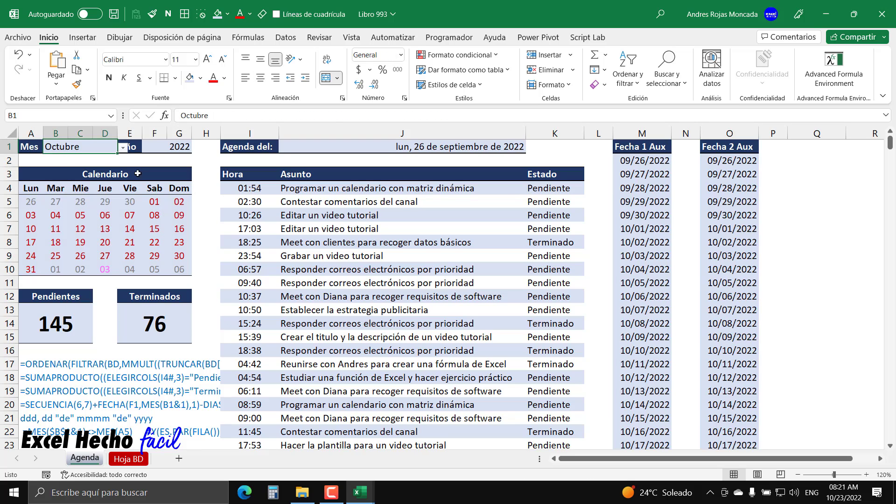
click(123, 148)
click(72, 258)
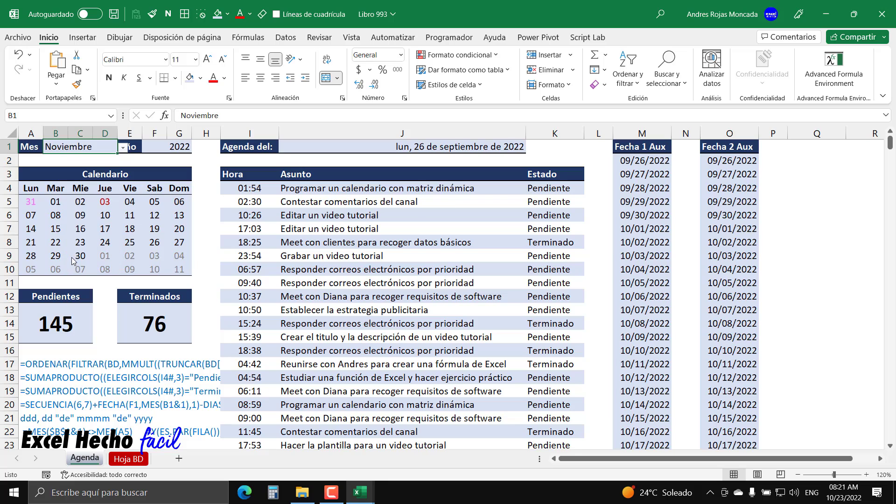
click(106, 201)
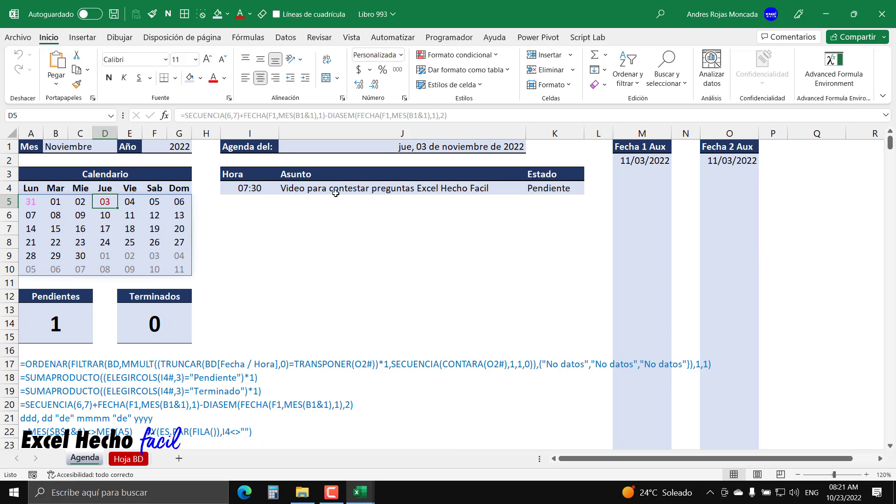
click(34, 201)
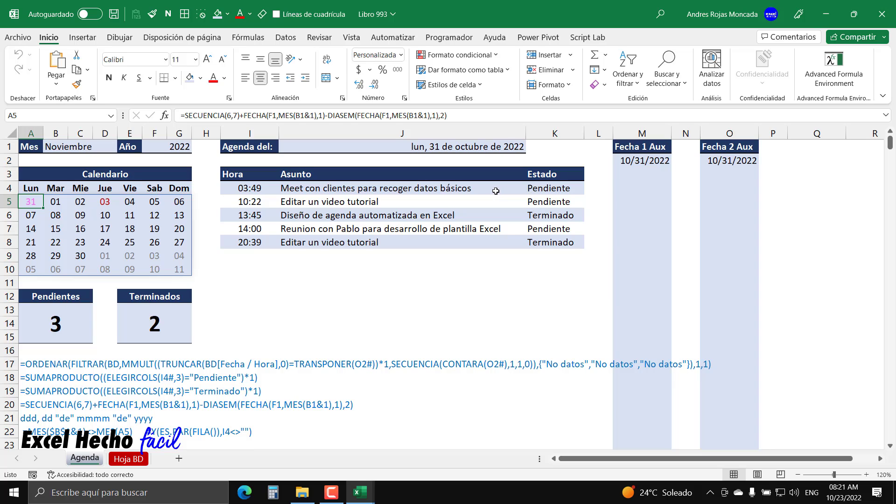
click(261, 334)
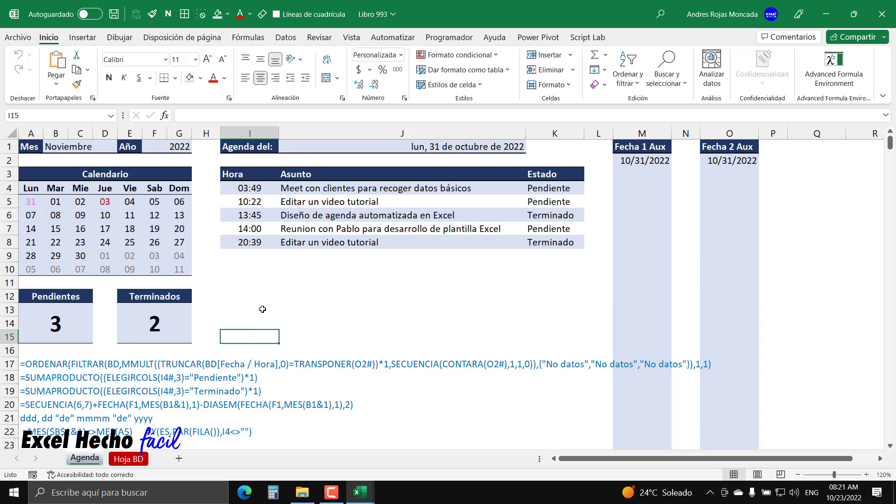
Draft =$K4="Terminado" in I15, copy it, cancel the entry, and select the agenda from I4
text(=)
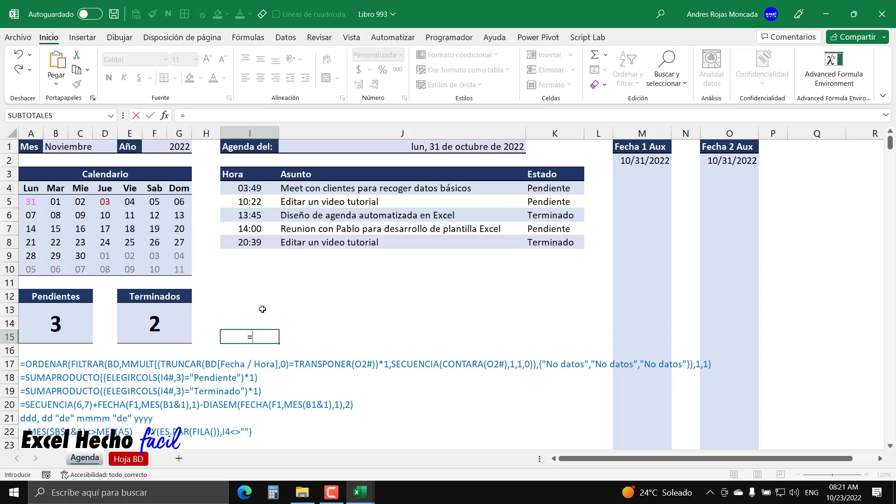
click(557, 187)
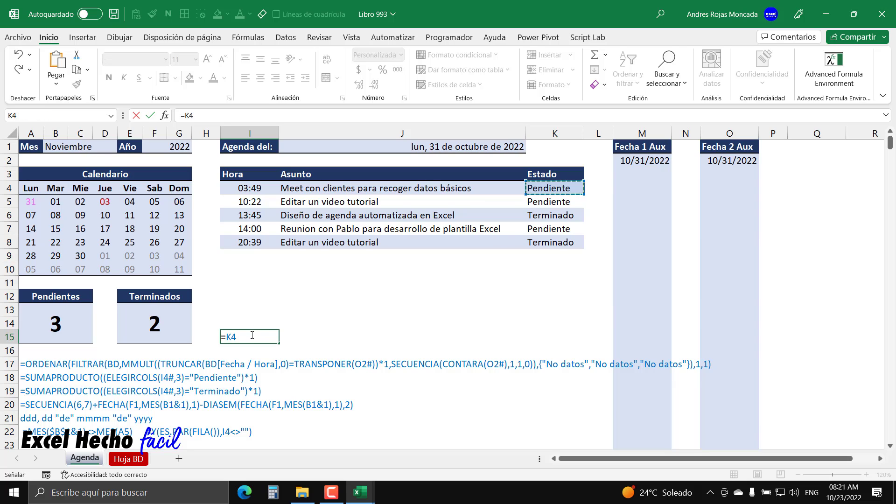
click(228, 337)
text($K4=)
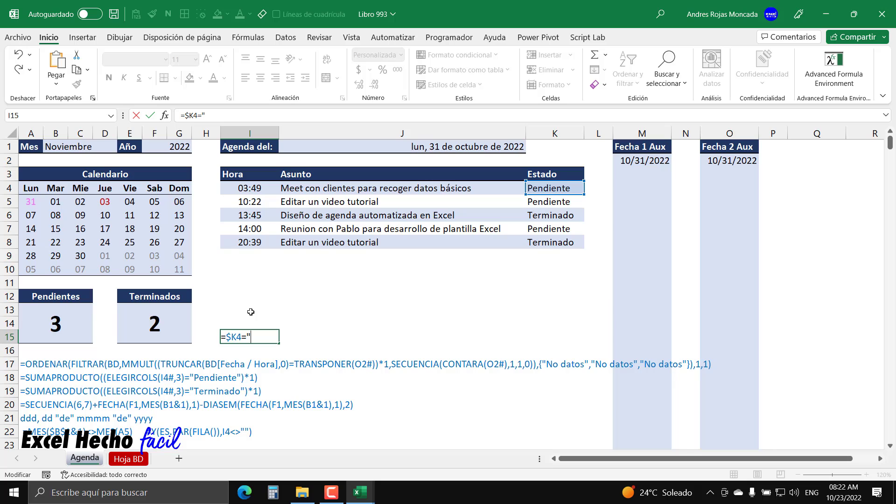
text(Terminado)
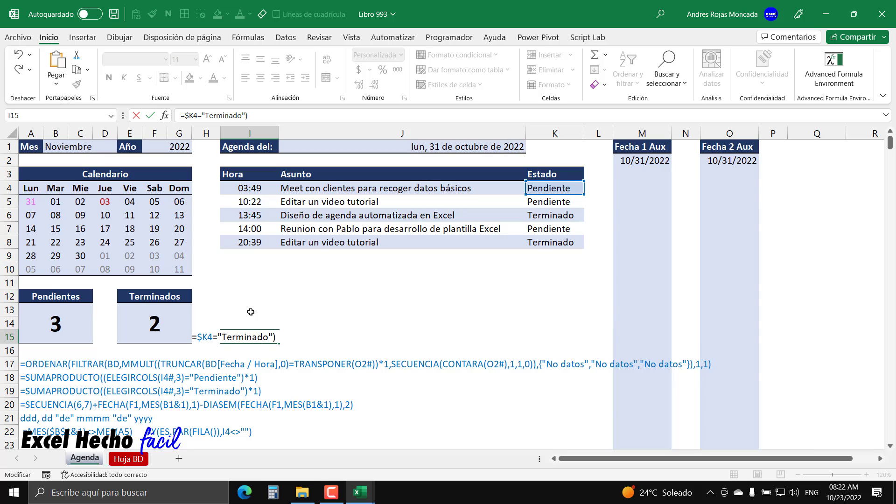
key(BackSpace)
drag(275, 335, 194, 335)
key(ctrl+c)
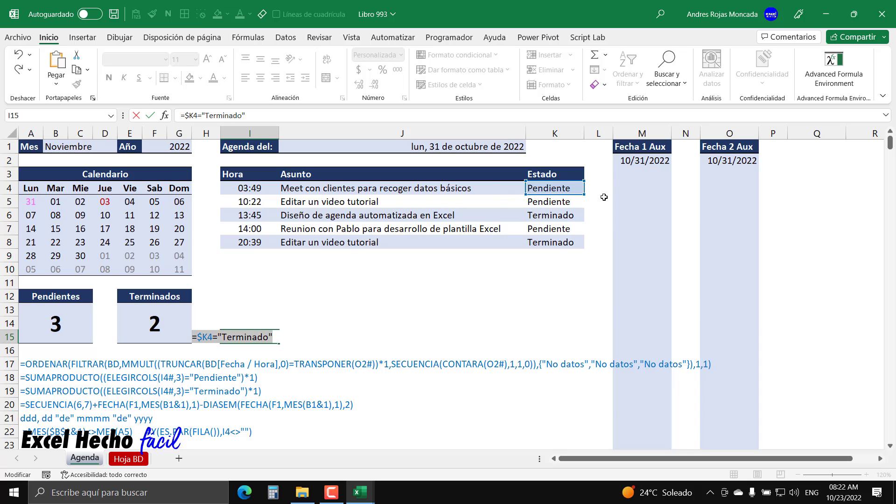
key(Escape)
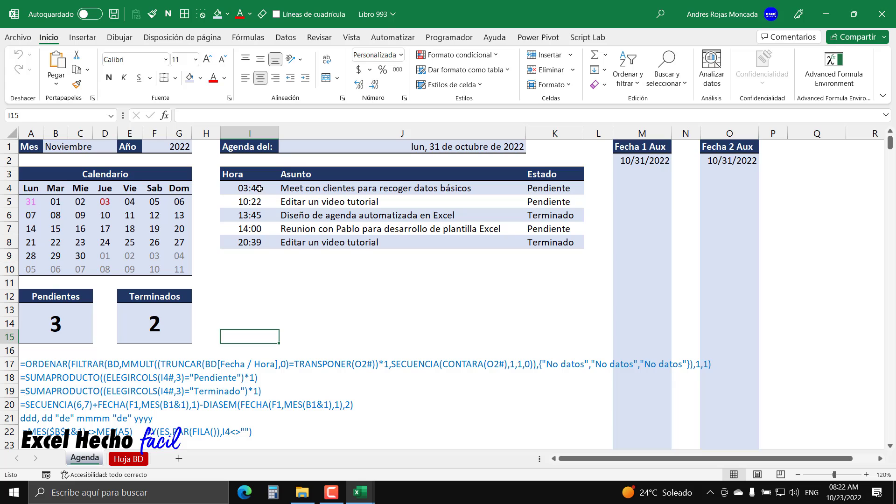
drag(259, 189, 546, 417)
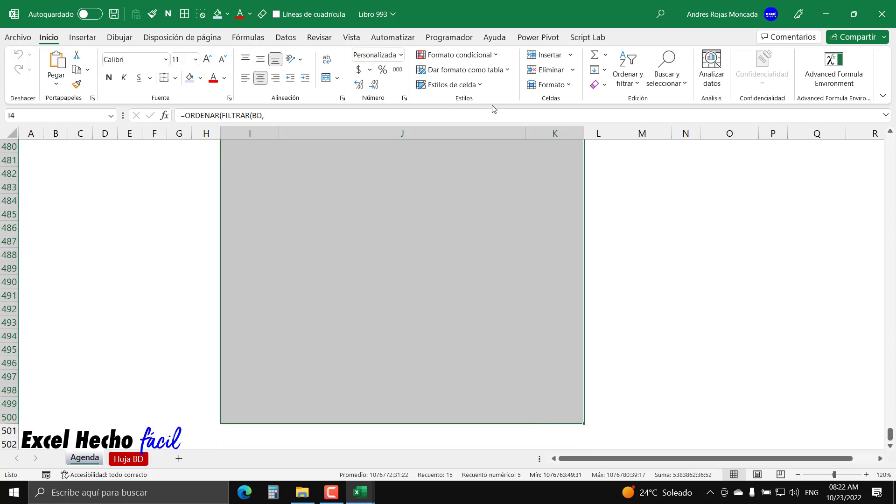
Add a formula-based conditional format =$K4="Terminado" with green font to the agenda range
click(497, 57)
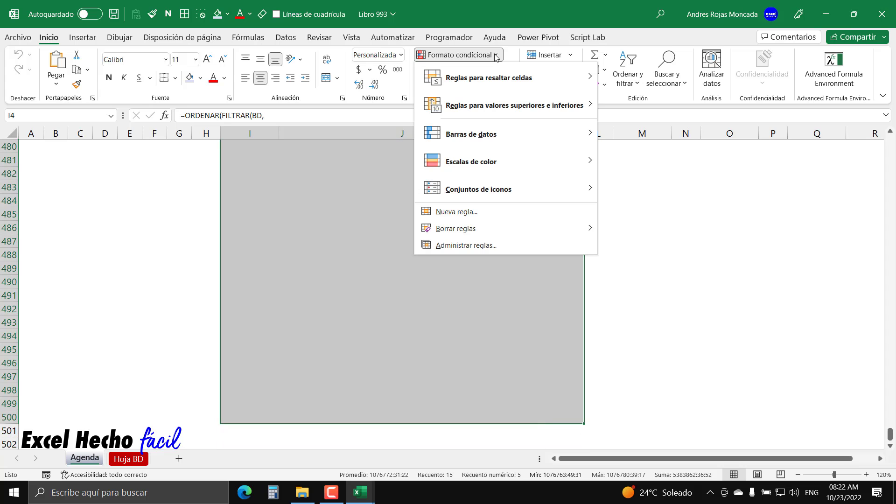
click(484, 213)
click(430, 224)
click(428, 270)
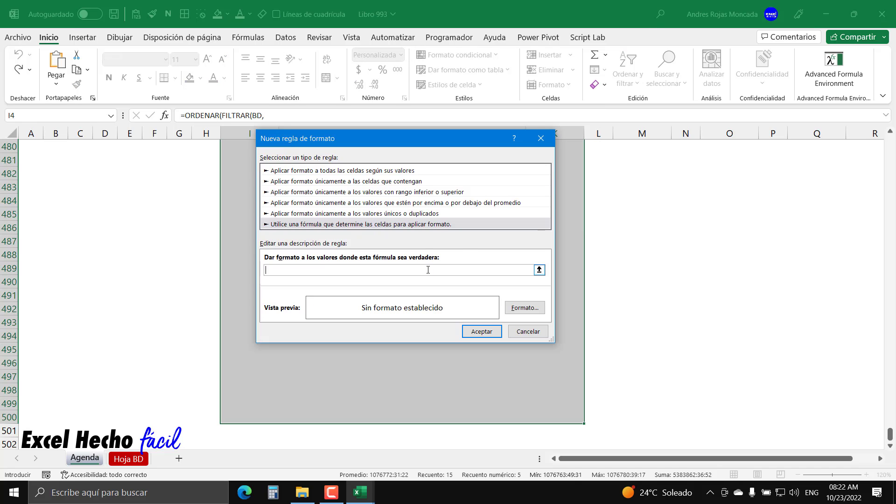
key(ctrl+v)
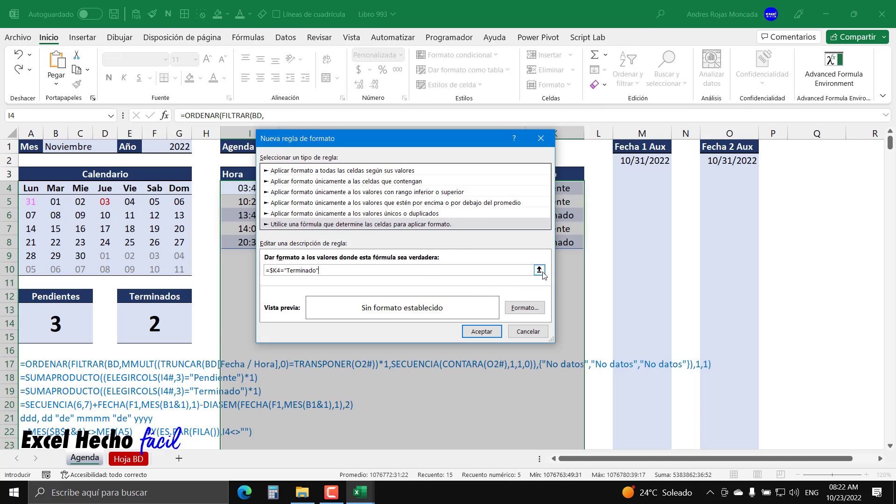
click(525, 307)
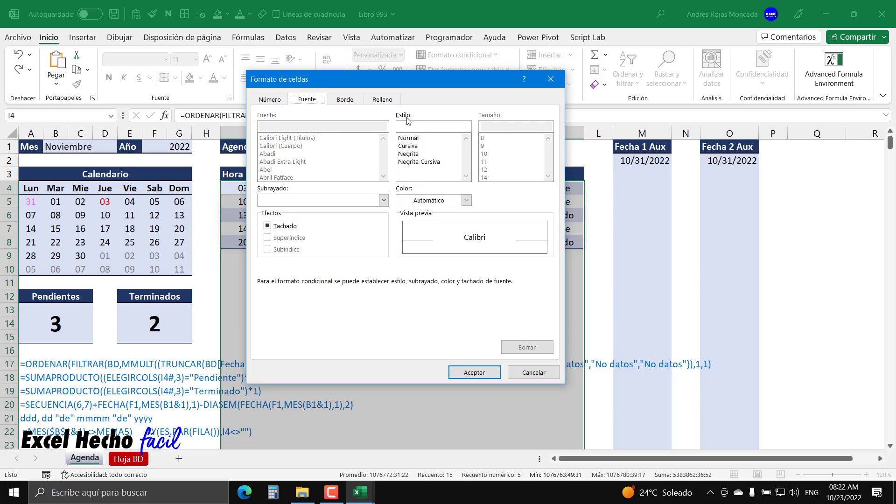
click(467, 200)
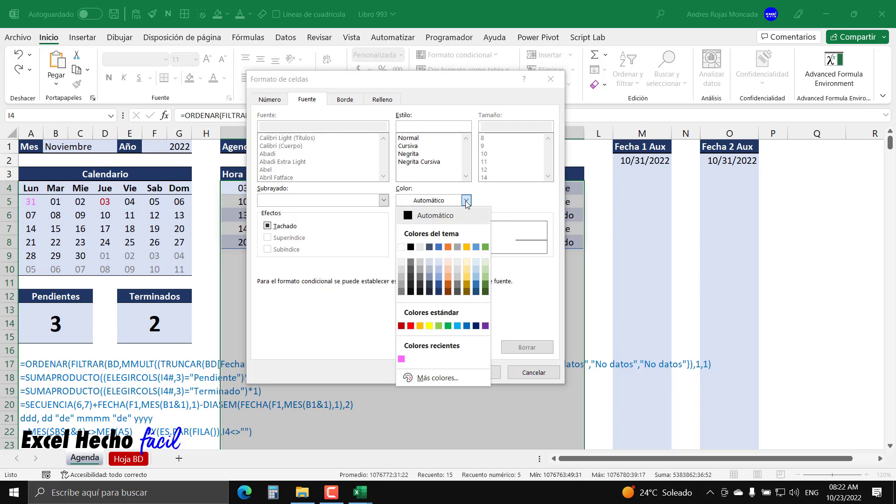
click(449, 325)
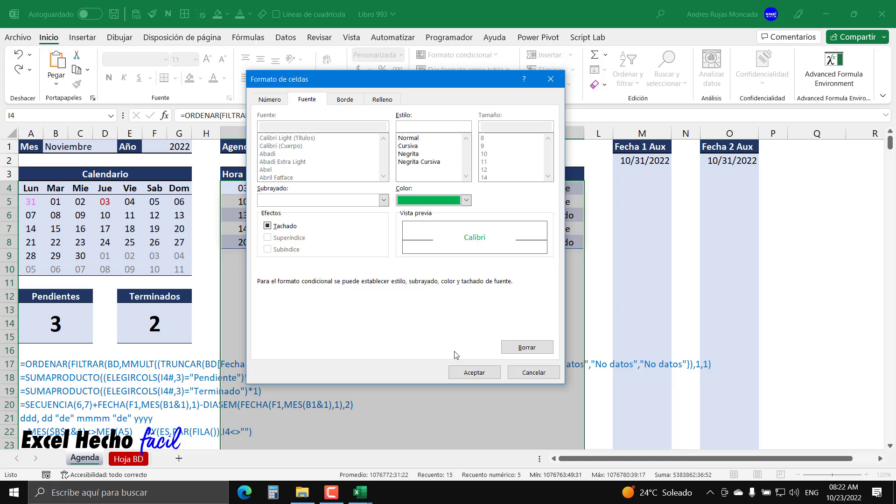
click(474, 373)
click(477, 334)
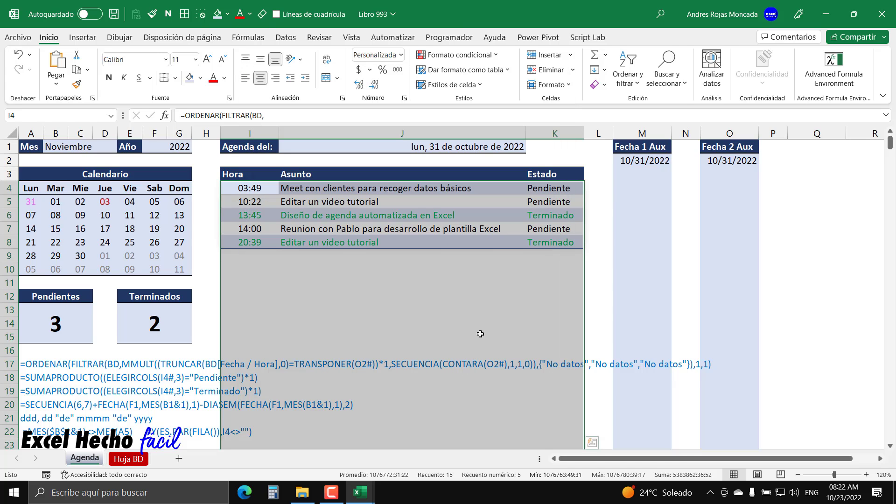
click(818, 149)
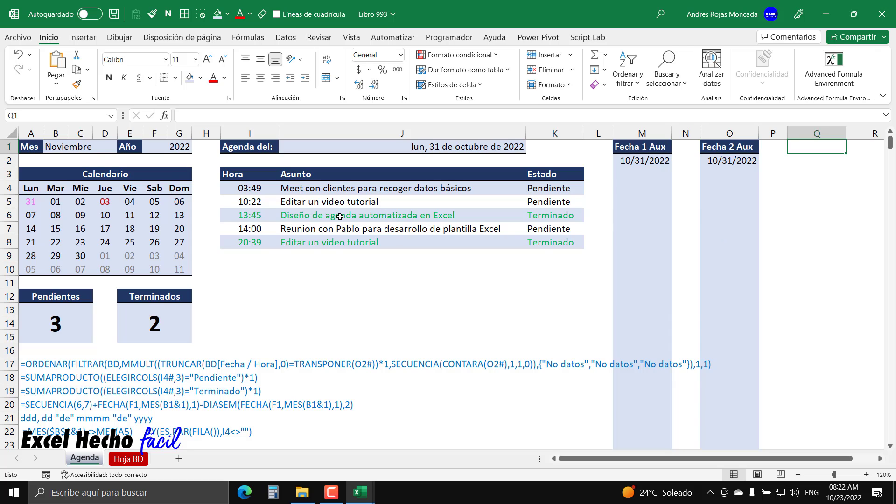
Switch the calendar month in B1 to Octubre and select days 20 and 21
click(108, 146)
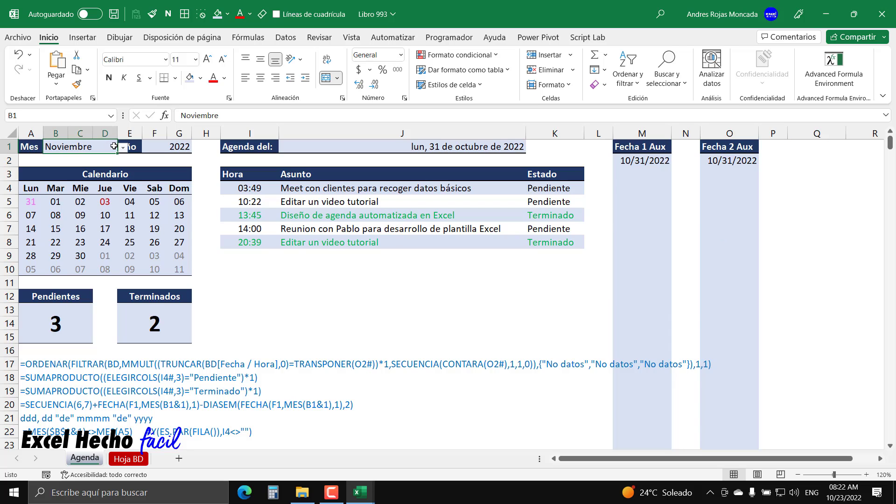
click(124, 149)
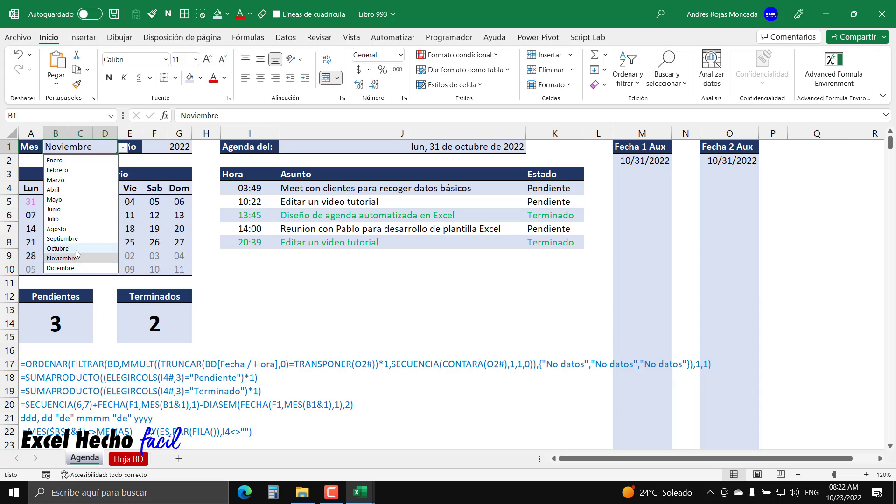
click(60, 248)
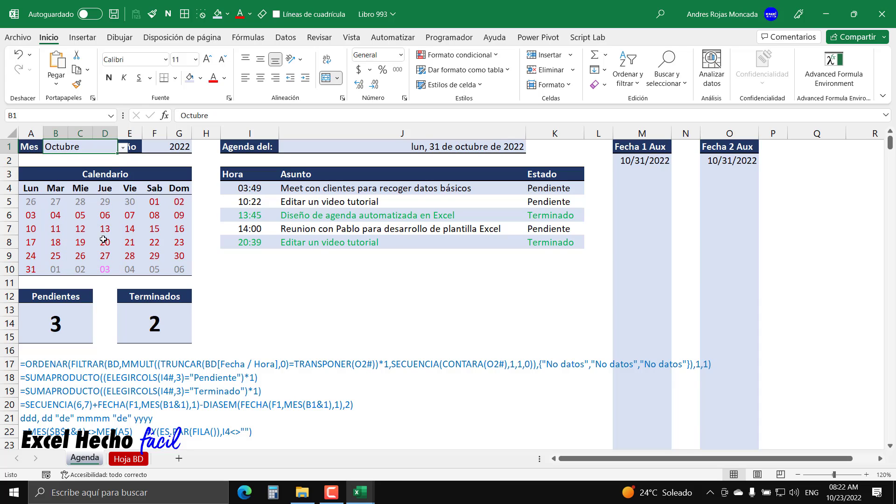
drag(104, 241, 132, 242)
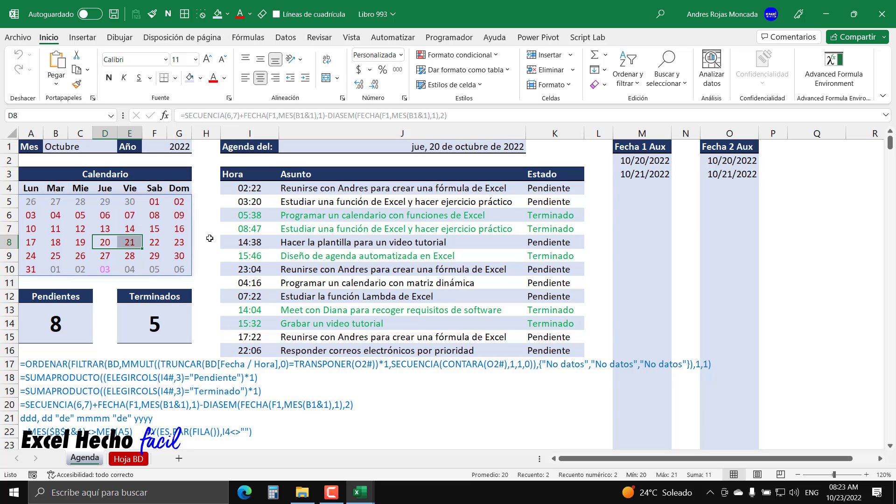
Change B1 to Noviembre and then back to Octubre
click(112, 149)
click(122, 147)
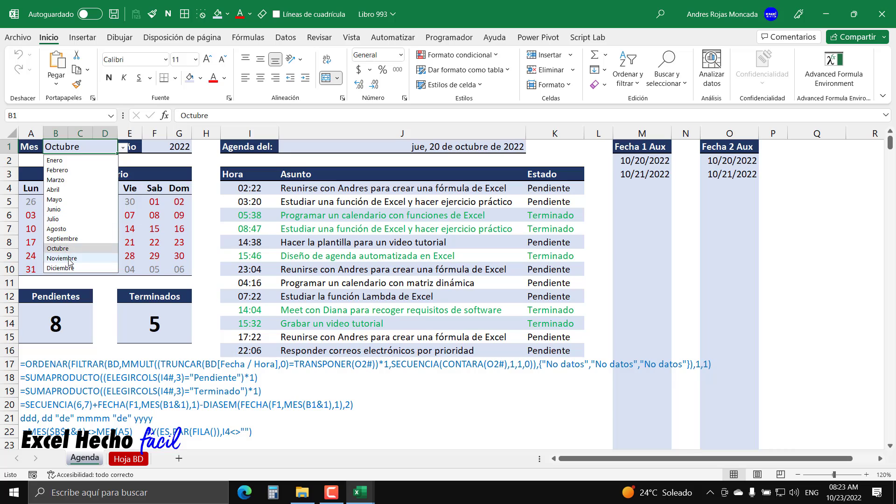
click(94, 258)
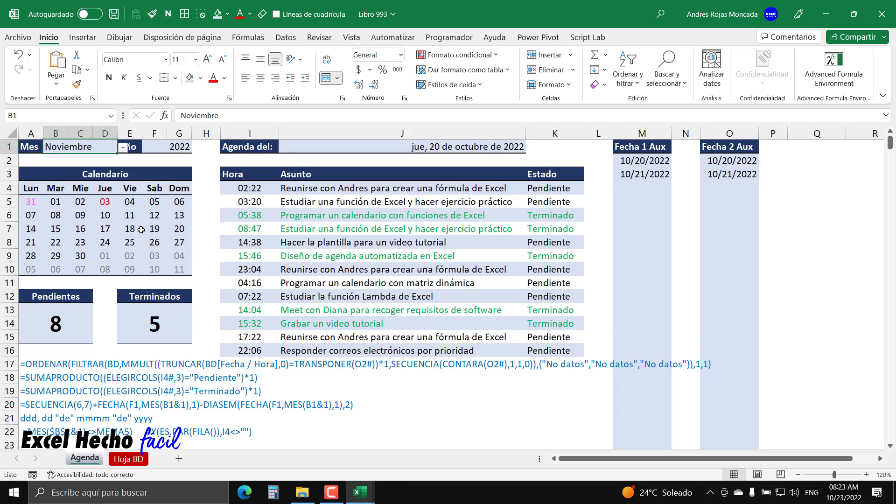
click(123, 149)
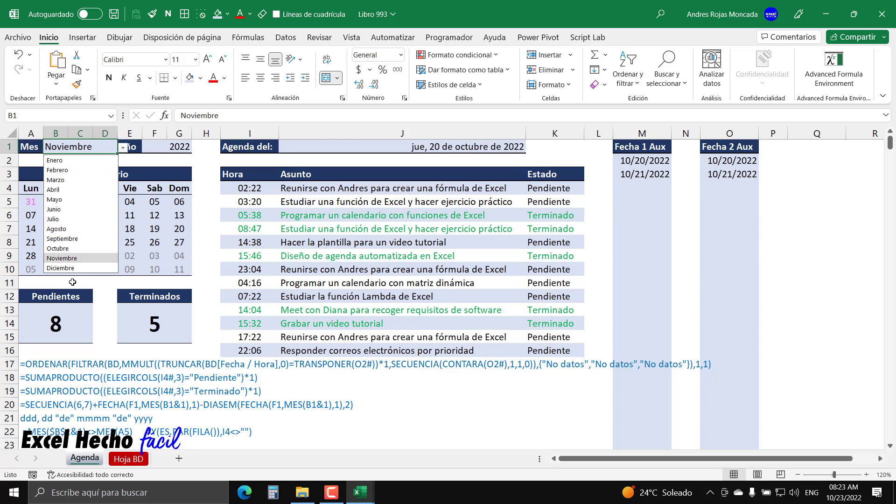
click(58, 248)
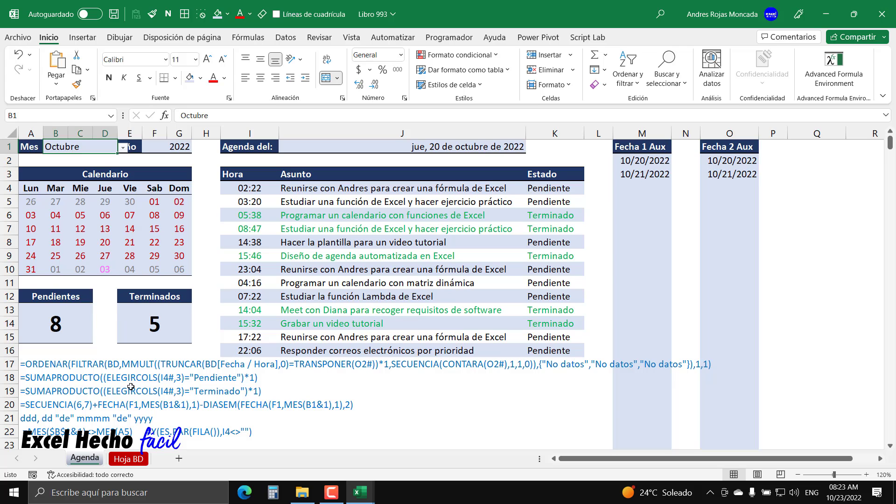
On Hoja BD, add row 223: 11/2/22 07:50, 'Reunion para modificar del calendario', Pendiente
click(128, 459)
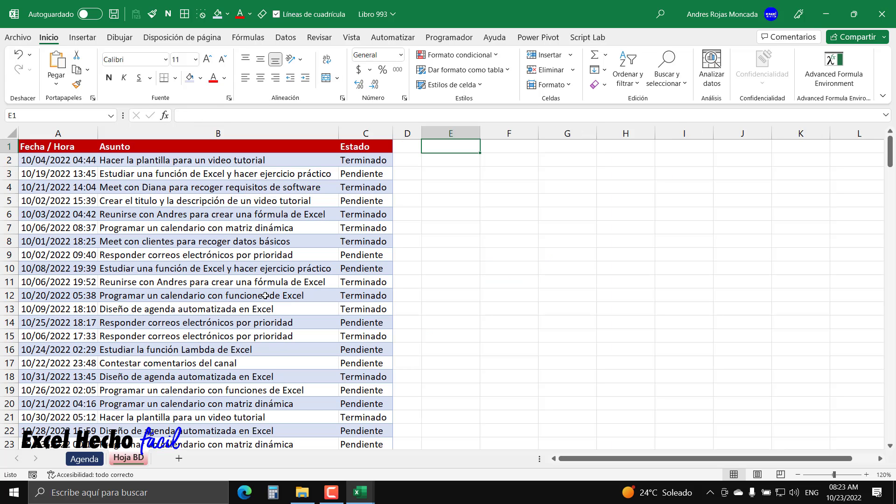
click(51, 307)
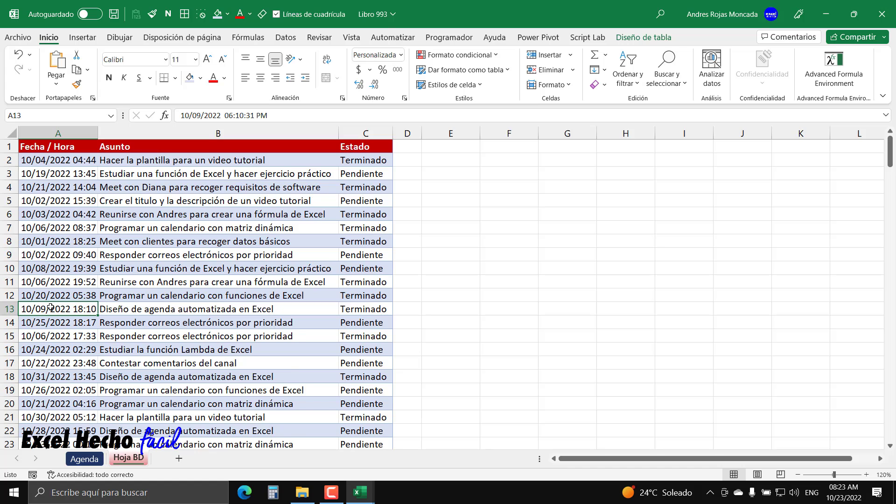
key(ctrl+Down)
scroll(56, 318, down, 3)
click(59, 326)
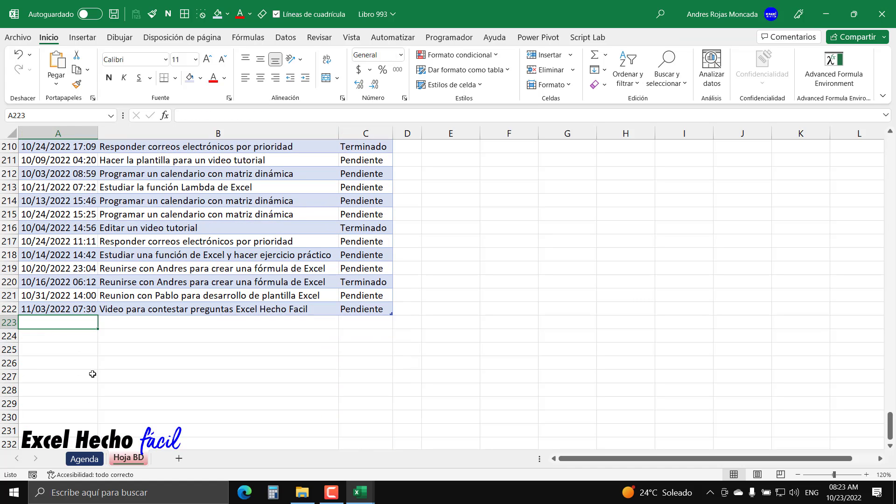
text(11/2)
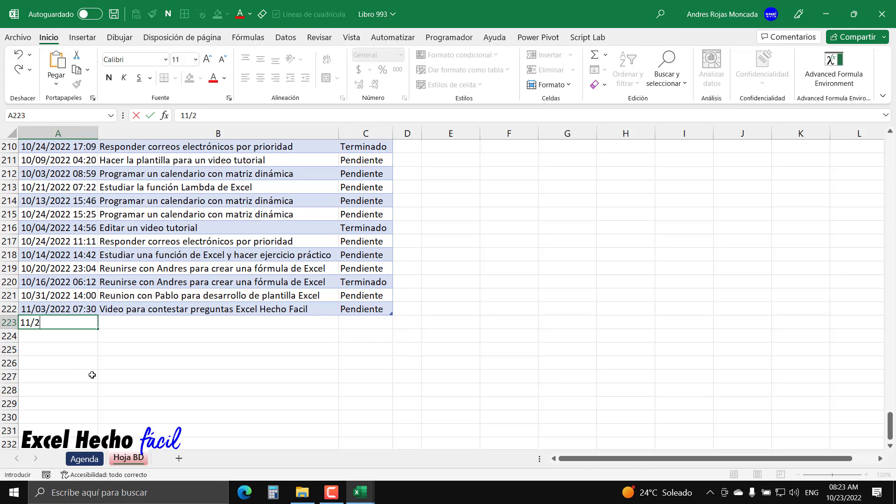
text(/22 07:50)
key(Tab)
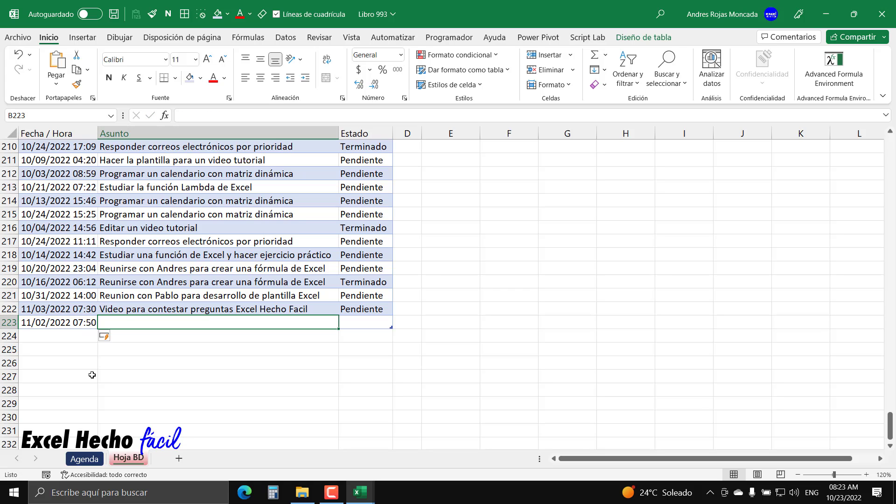
text(Reu)
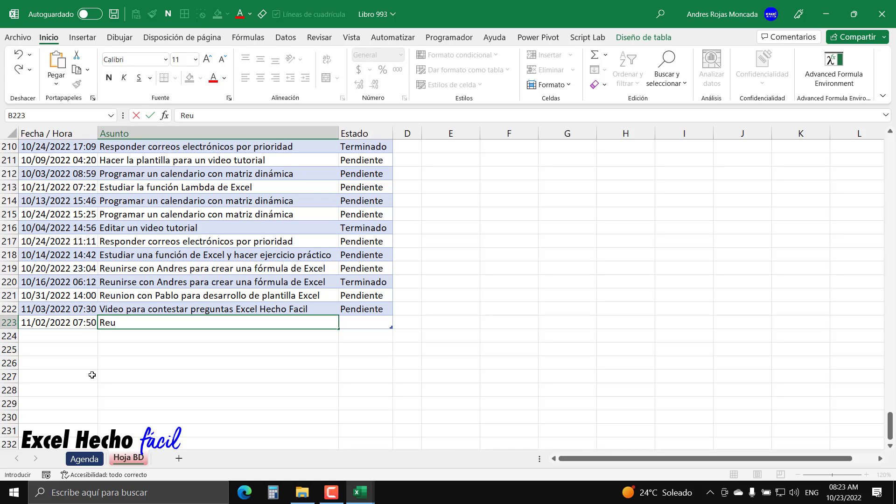
text(nion para mo)
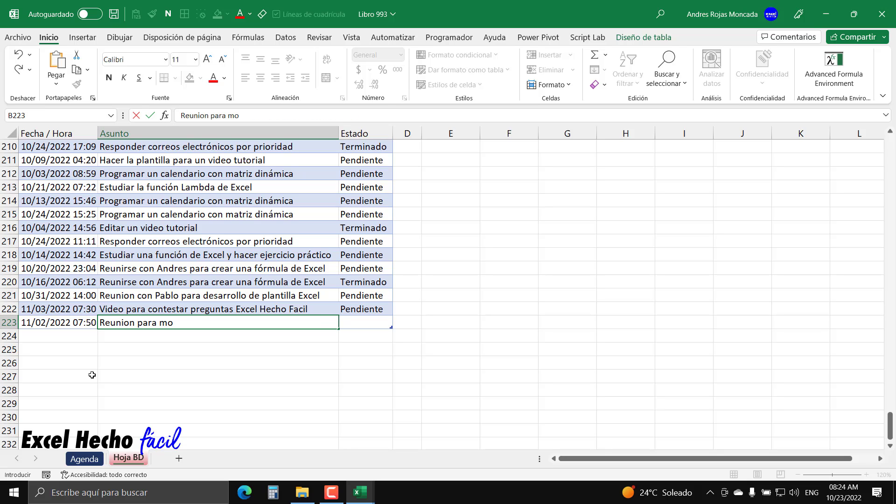
text(di)
key(BackSpace)
text(dificar del calendario)
key(Tab)
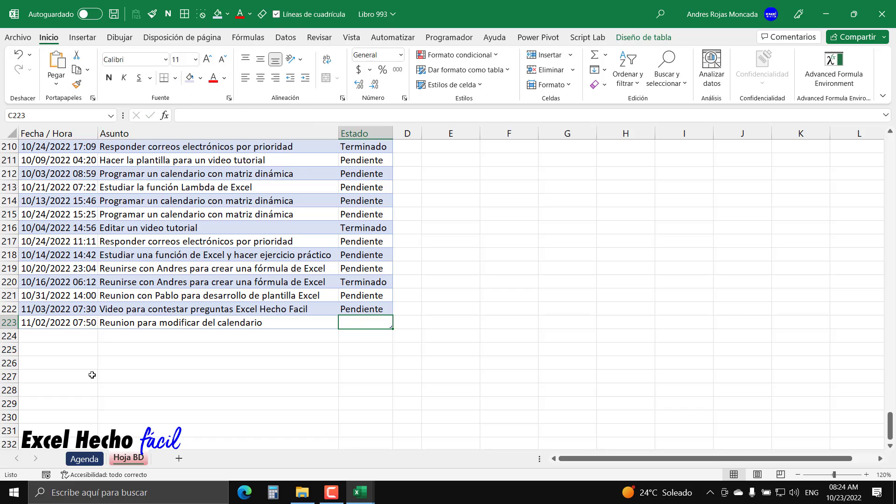
text(Pendiente)
key(Return)
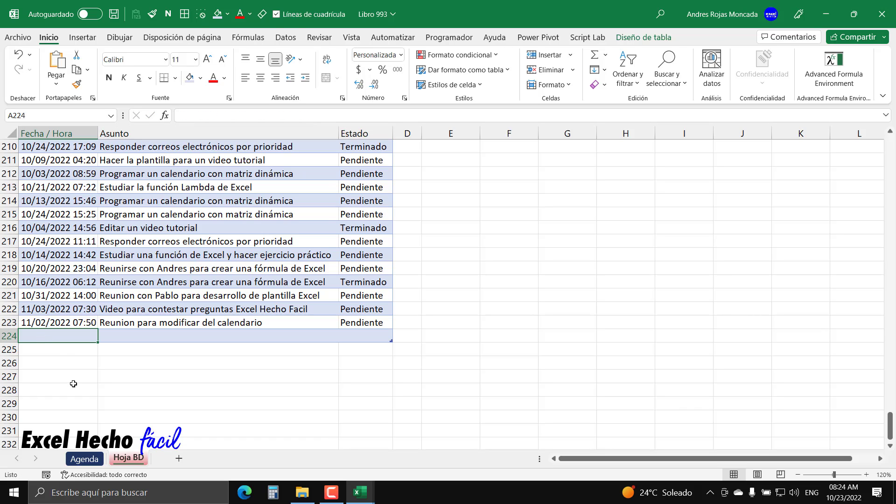
Add row 224: 11/4/22 10:30, 'Reunion de prueba para la agenda', Pendiente, then return to the top
text(11/4/22)
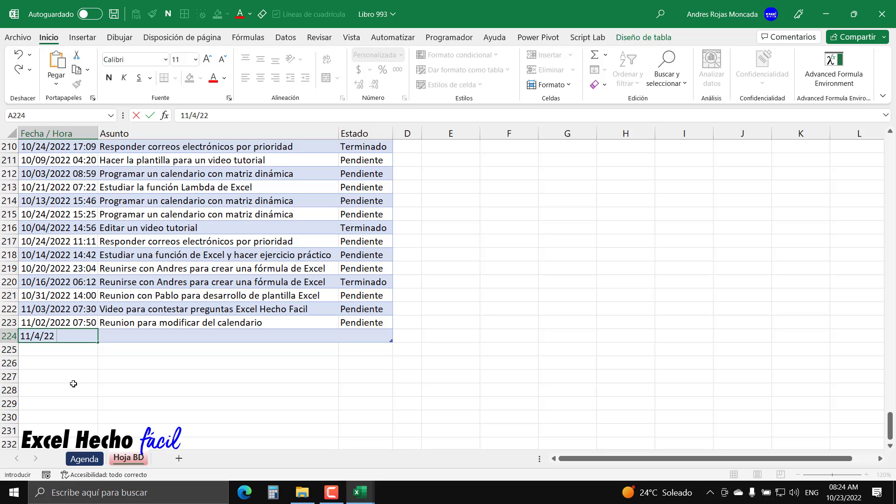
text(10:30)
key(Tab)
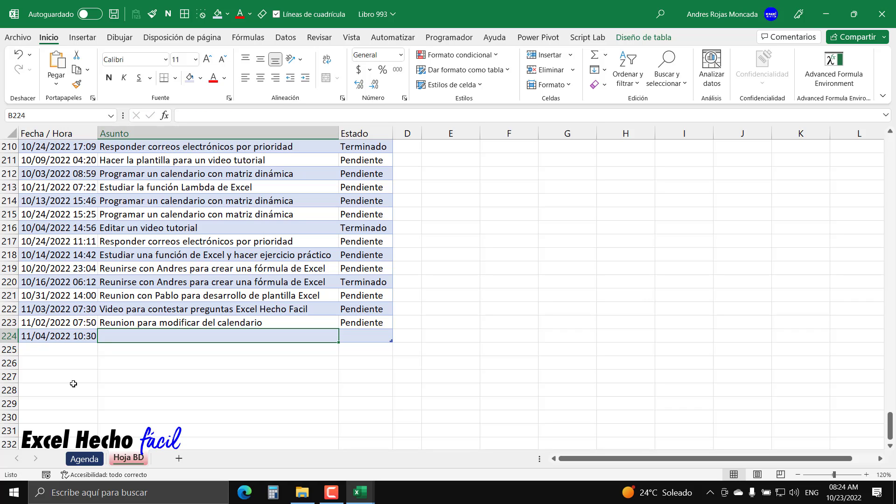
text(reunion)
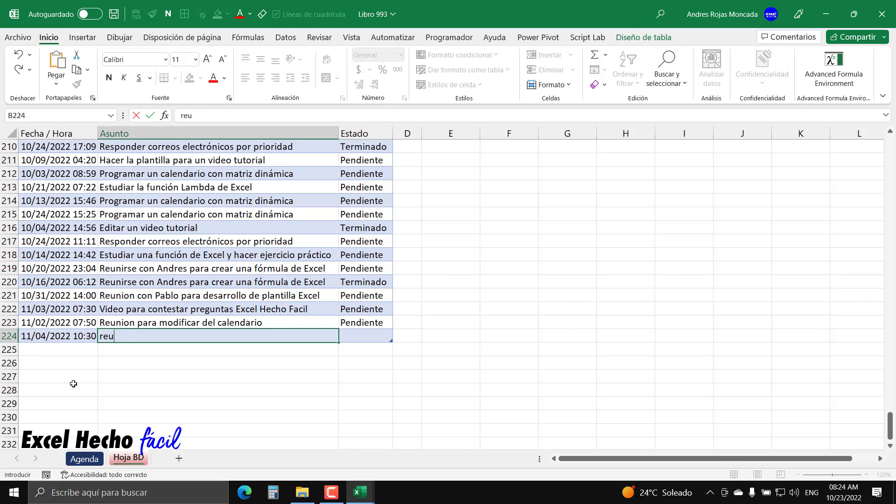
key(BackSpace)
key(BackSpace)
key(BackSpace)
key(BackSpace)
key(BackSpace)
text(Reunion de prueba para la)
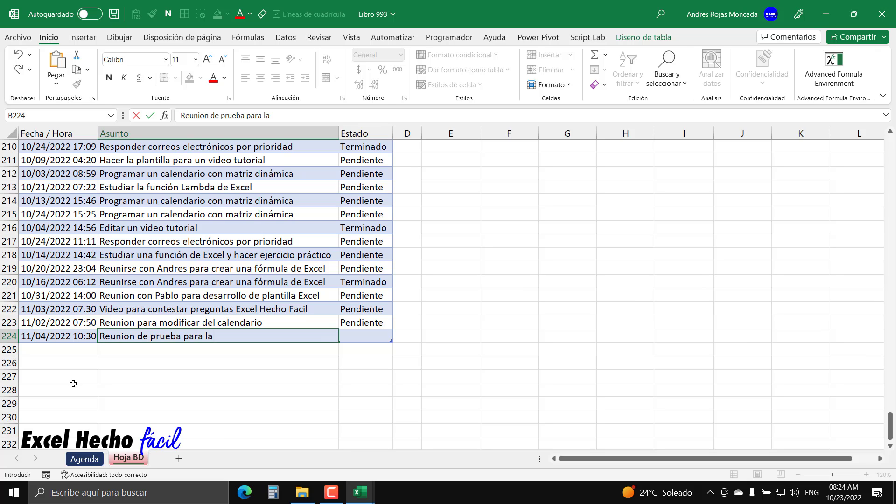
text( agenda)
key(Tab)
text(p)
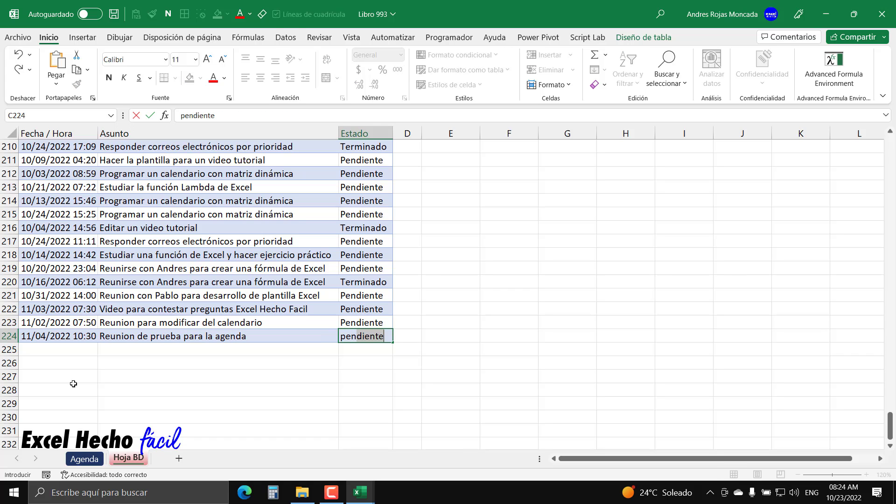
key(Return)
key(Up)
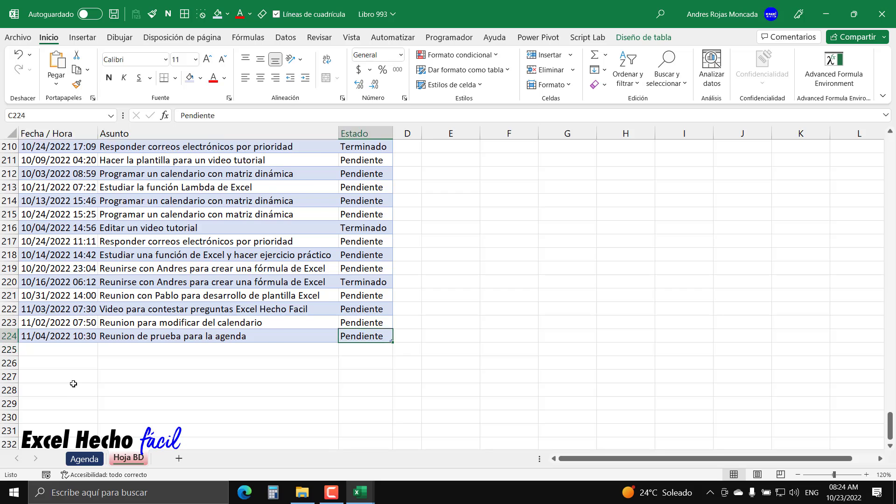
key(ctrl+Home)
On the Agenda sheet, view 2–4 November, then 29 October, ending on 2 November
click(433, 145)
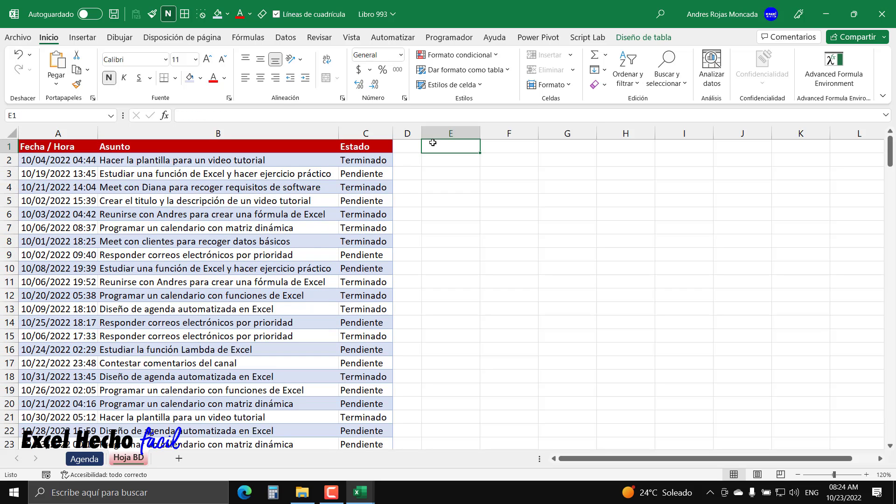
click(96, 460)
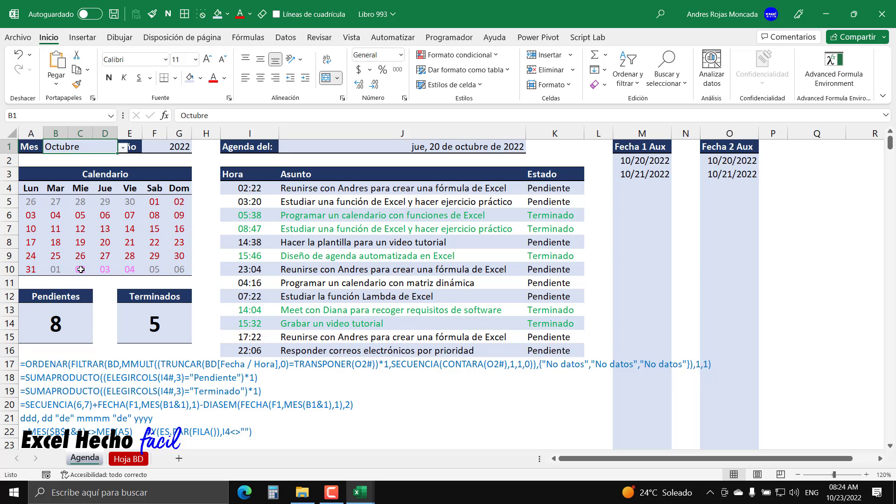
drag(81, 270, 119, 270)
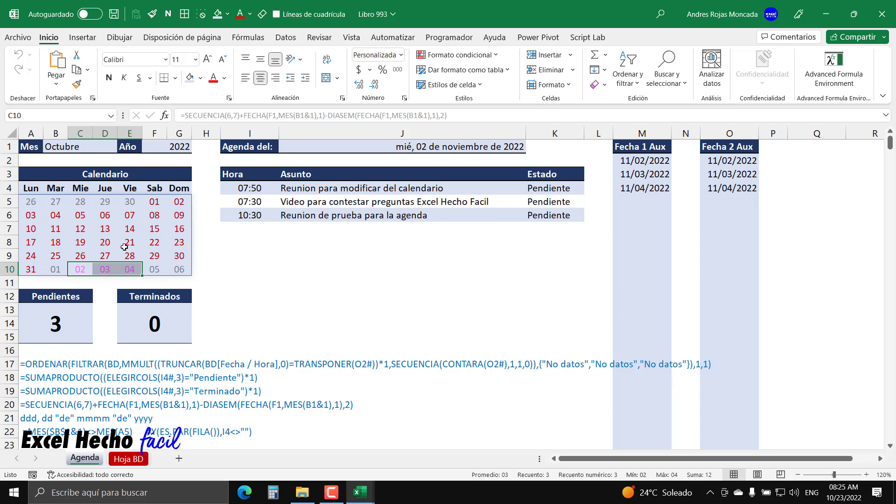
click(152, 258)
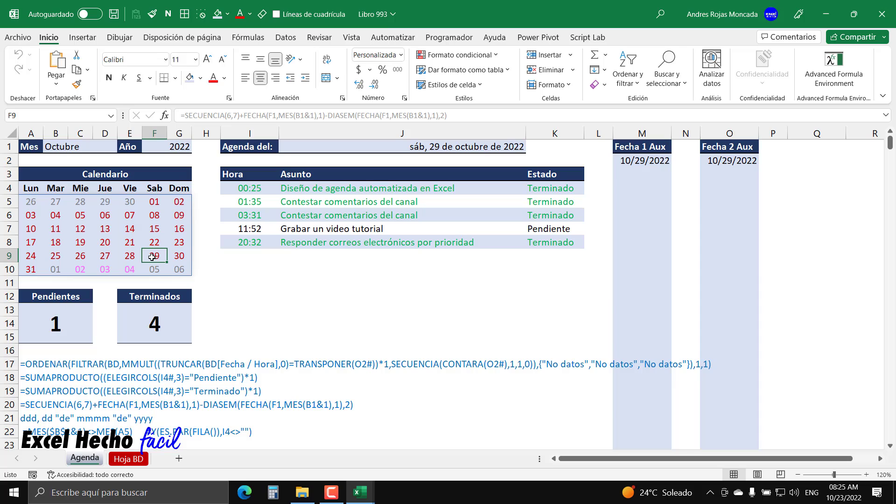
click(86, 269)
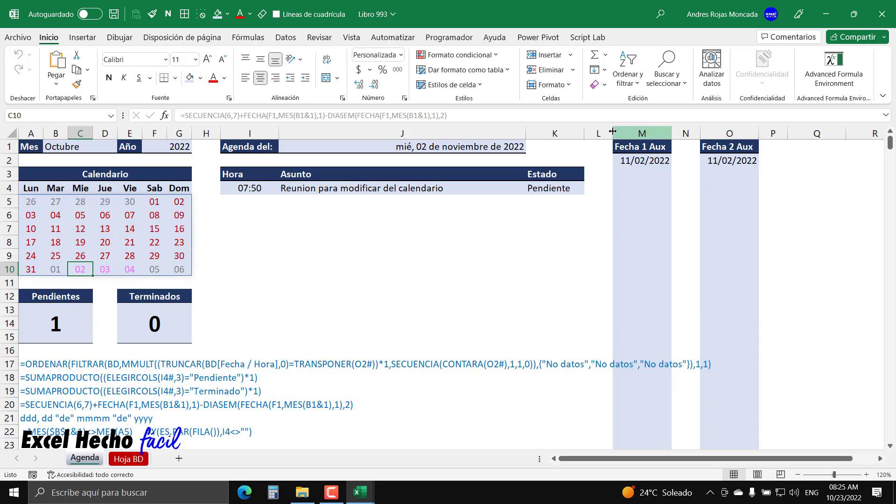
Hide the helper columns M through O
drag(642, 133, 739, 133)
right_click(740, 134)
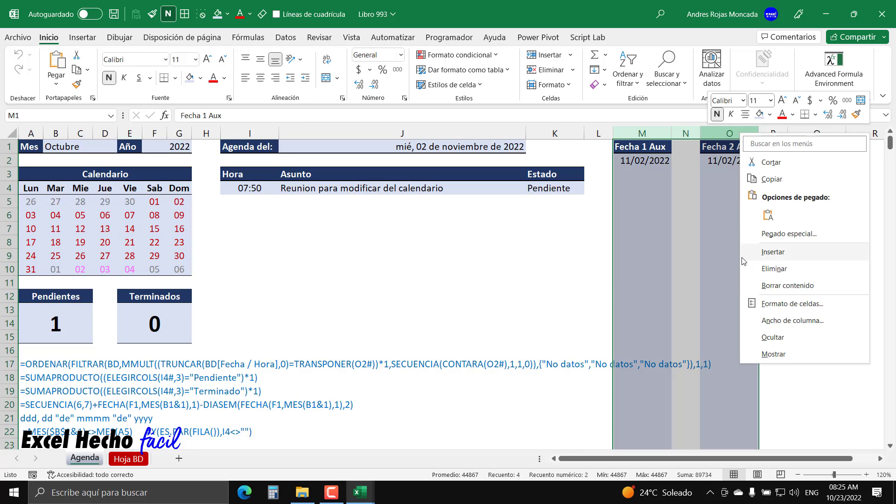
click(759, 341)
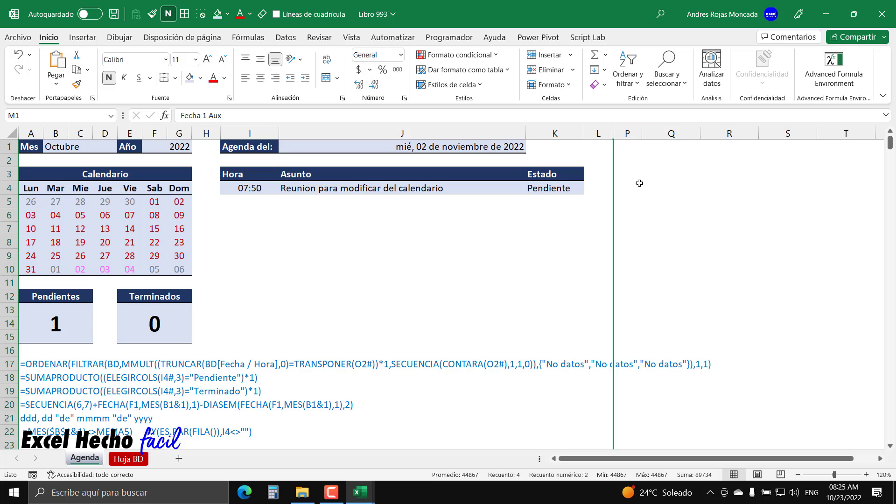
click(672, 149)
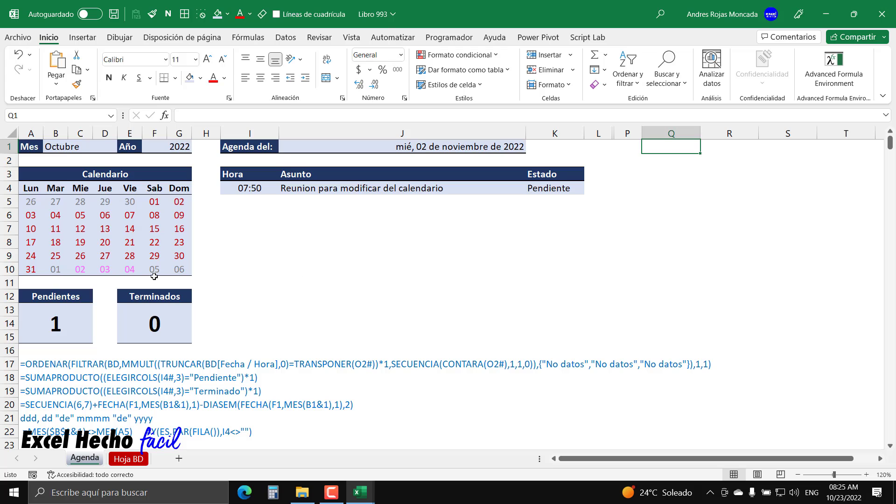
Check single October days, then show the agenda for 20–22 and 27–29 October
click(156, 256)
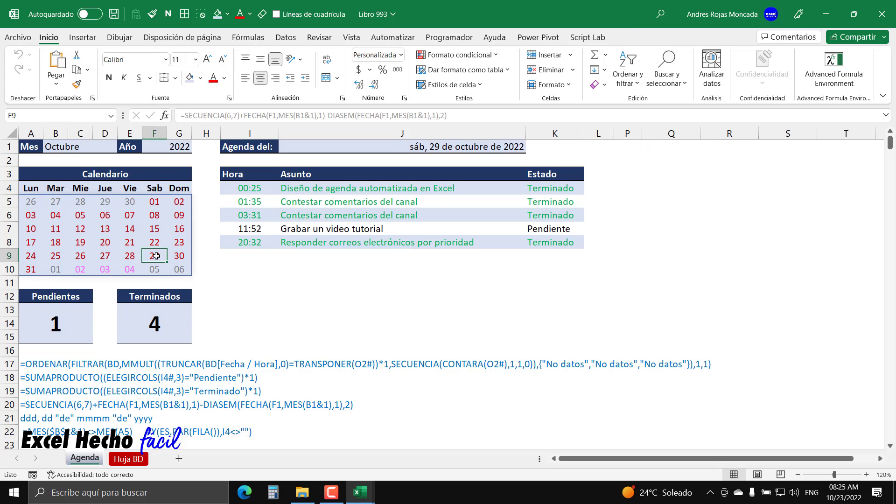
click(154, 242)
click(154, 228)
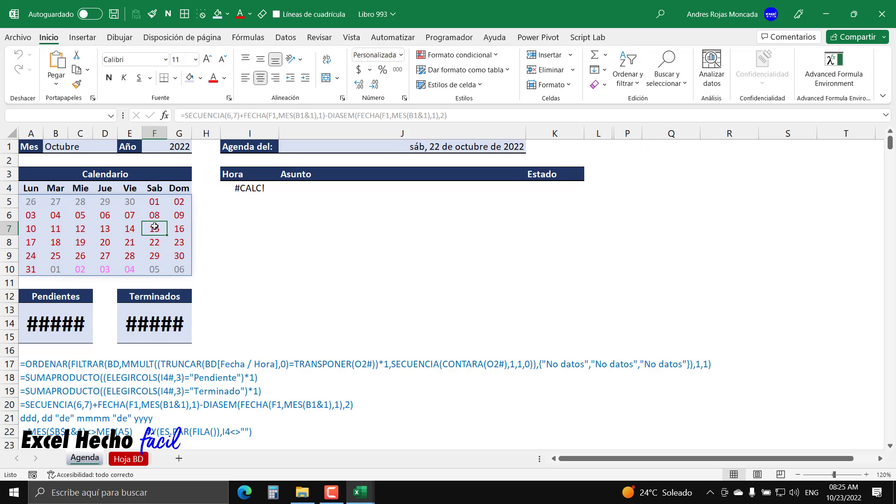
click(130, 228)
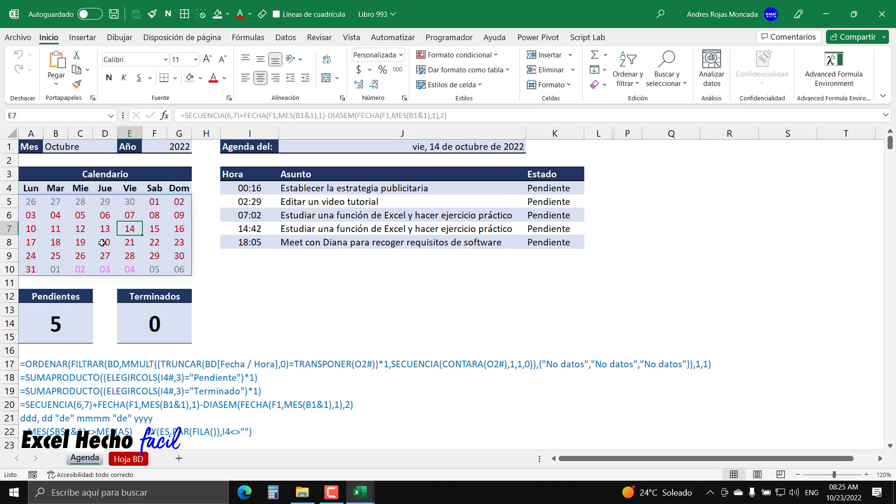
drag(102, 242, 145, 257)
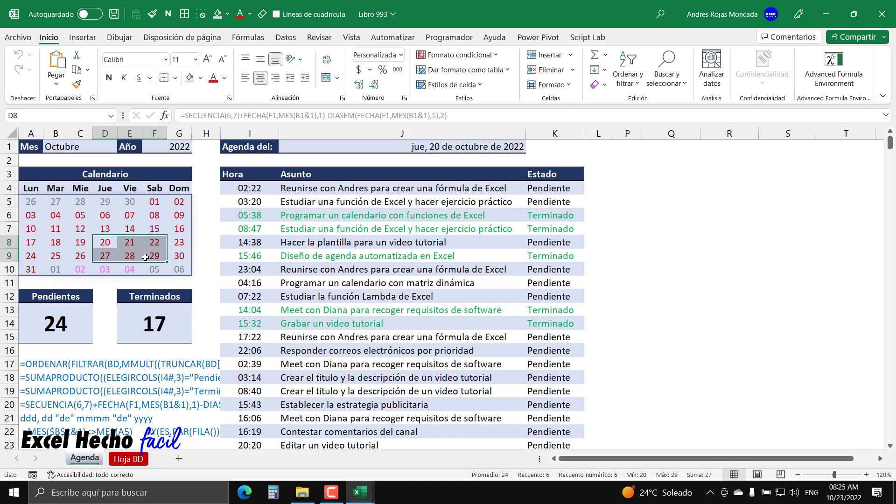
scroll(345, 280, down, 11)
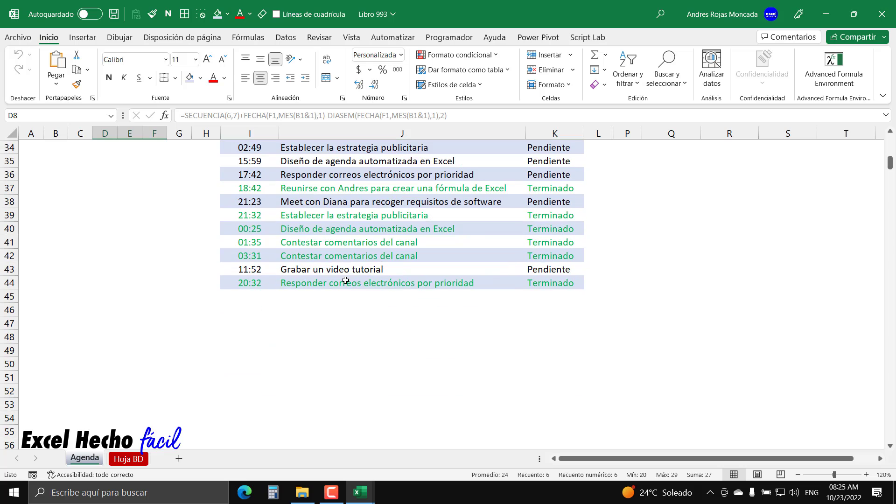
scroll(345, 280, up, 11)
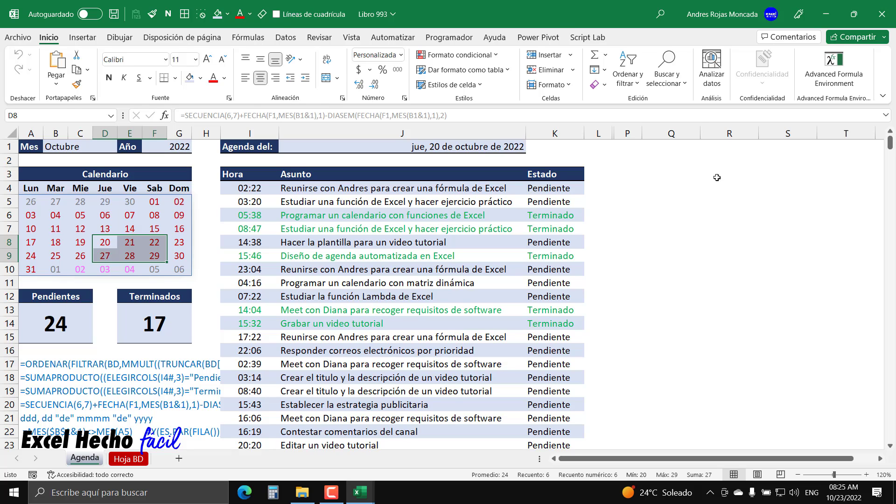
Glance at the Agenda sheet's macro code in the VBA editor, then clear the calendar day selection
key(alt+F11)
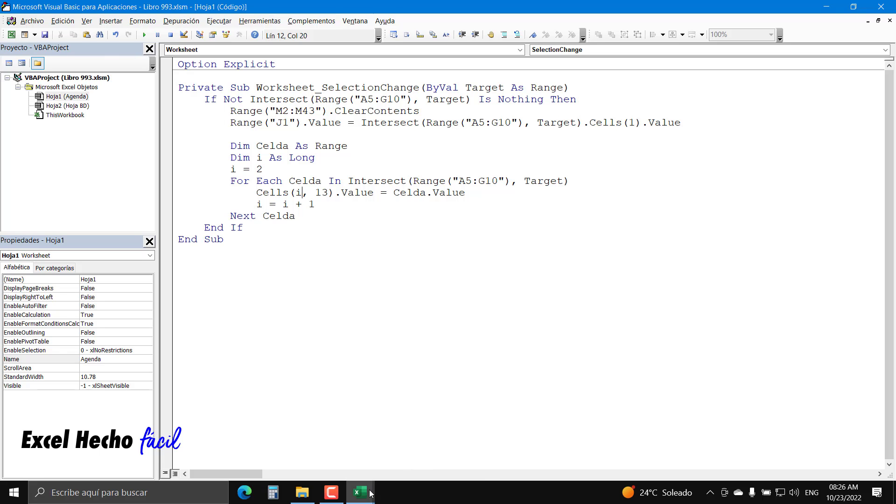
mouse_move(370, 493)
click(290, 450)
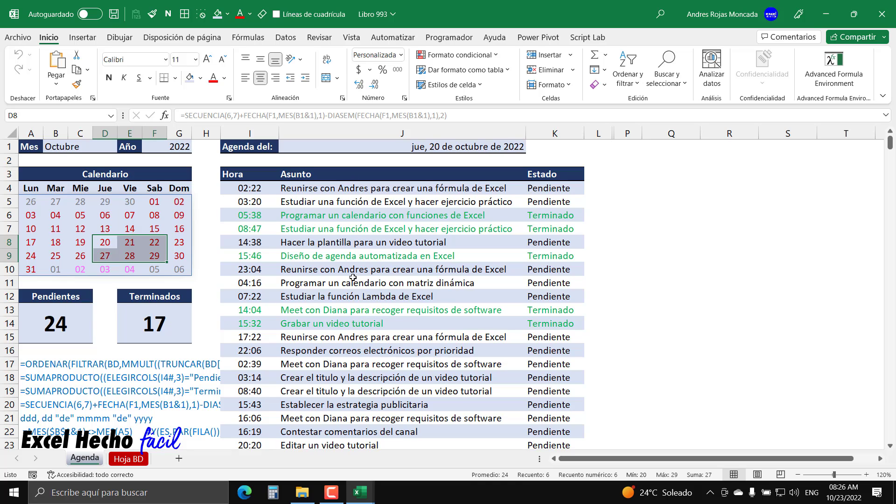
click(680, 149)
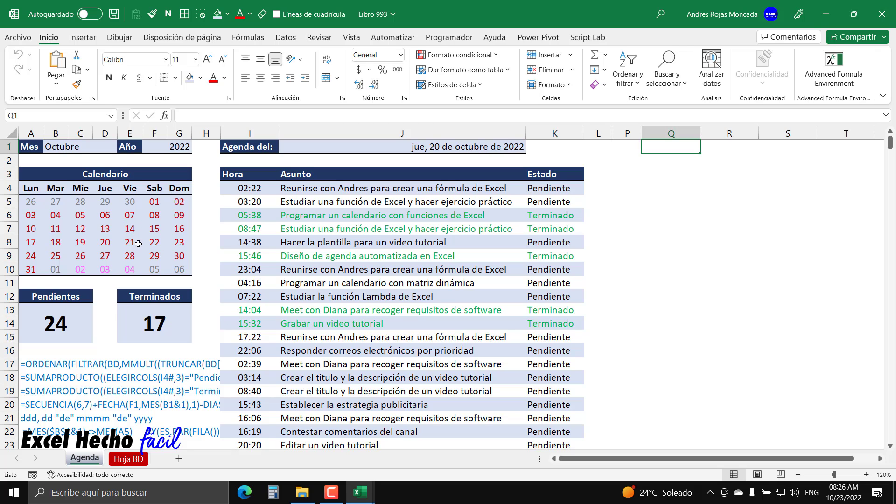
Switch the calendar month in B1 to Noviembre
click(100, 148)
click(122, 148)
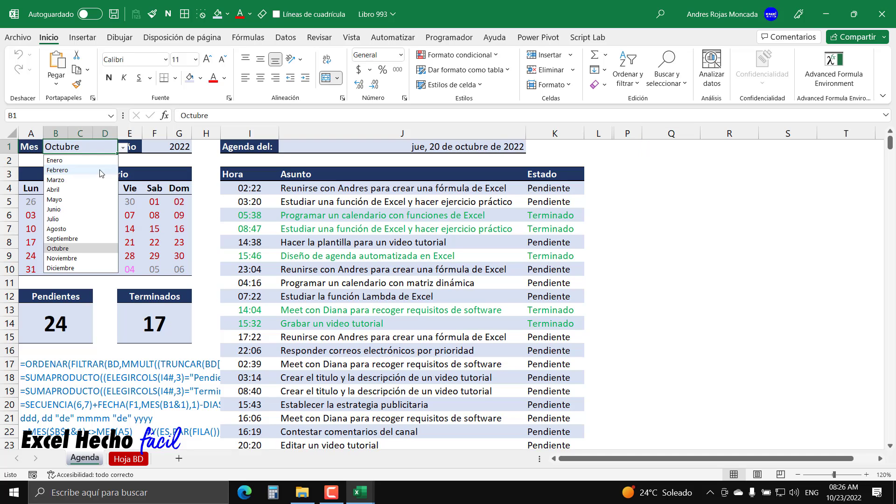
click(64, 261)
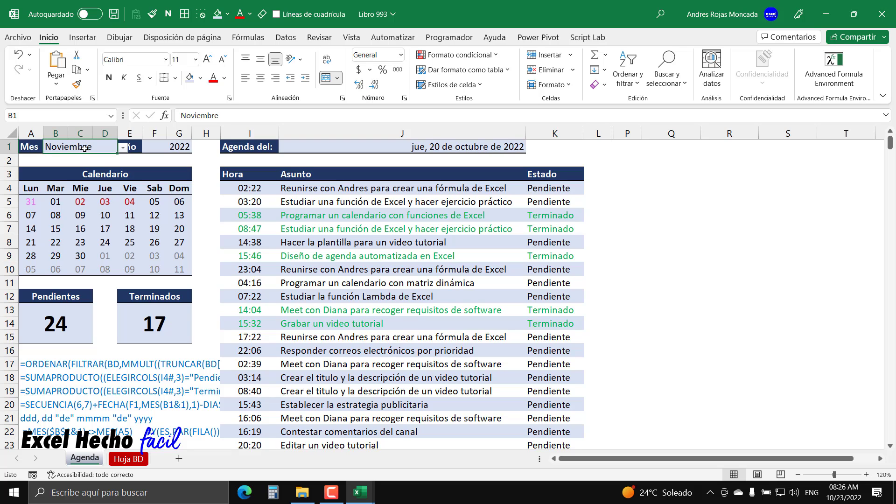
Show the agenda for 31 October, then 9 December, then 31 October again
click(32, 202)
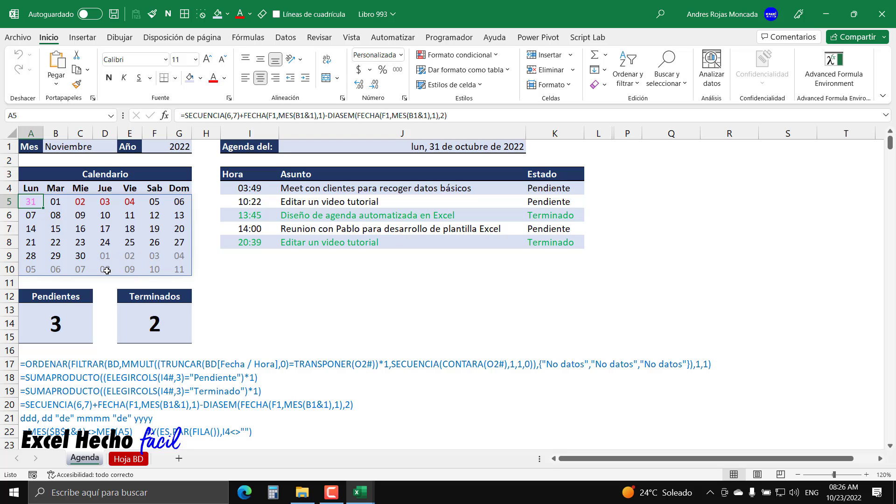
click(130, 270)
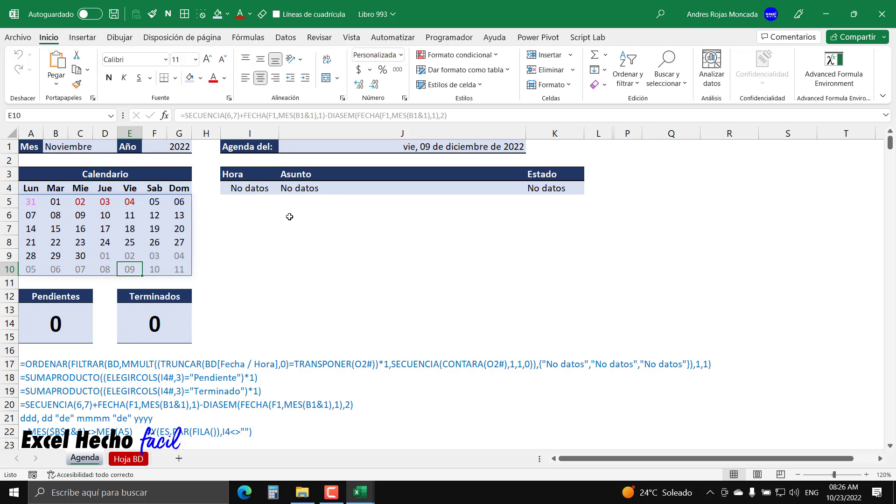
click(40, 205)
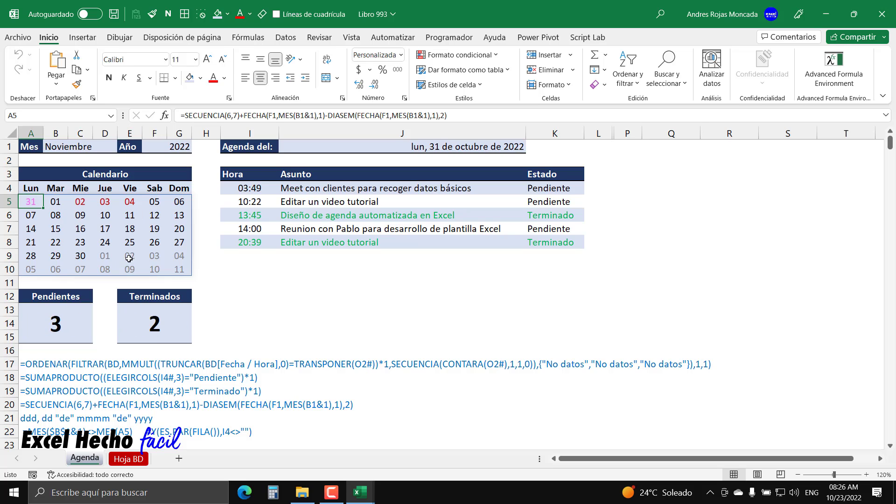
On Hoja BD, enter 12/10/2022 22:00 in the first empty row below the task table
click(136, 459)
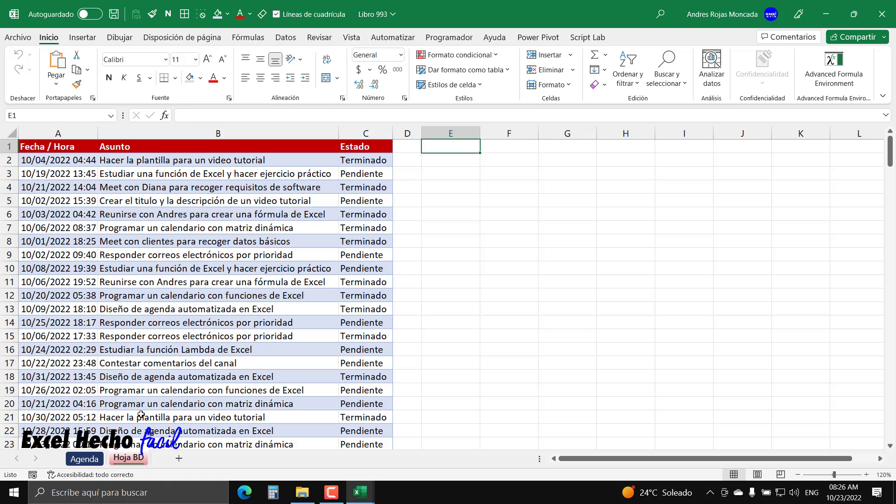
click(30, 404)
key(ctrl+Down)
scroll(36, 379, down, 4)
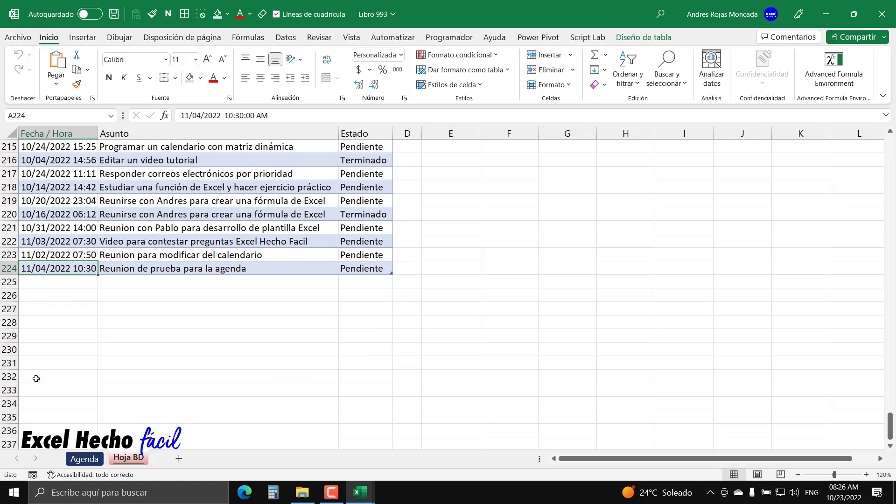
click(40, 282)
text(12/)
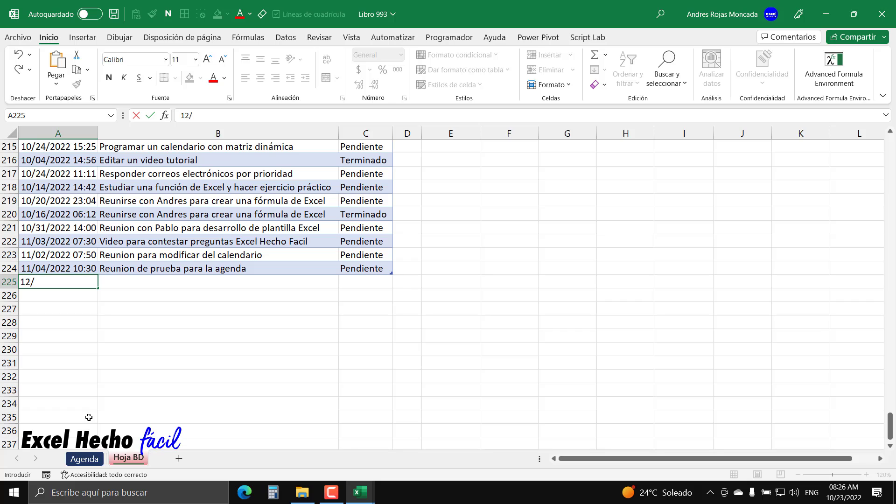
text(10/2022 22:0)
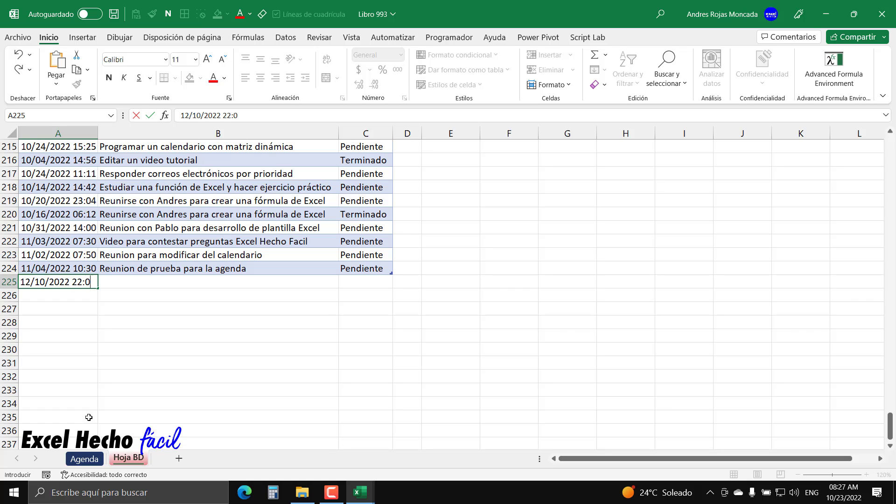
text(0)
key(Tab)
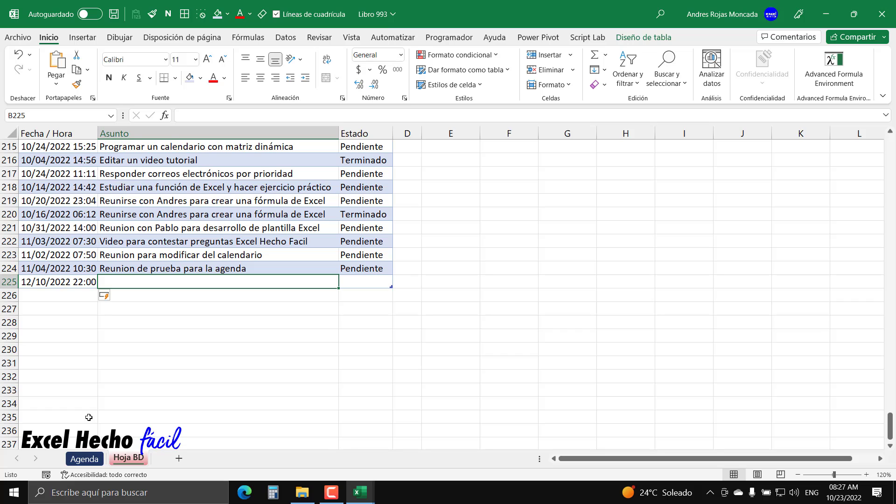
Give the new task the subject 'Clase de prueba numero 5' and status Terminado
text(Clas)
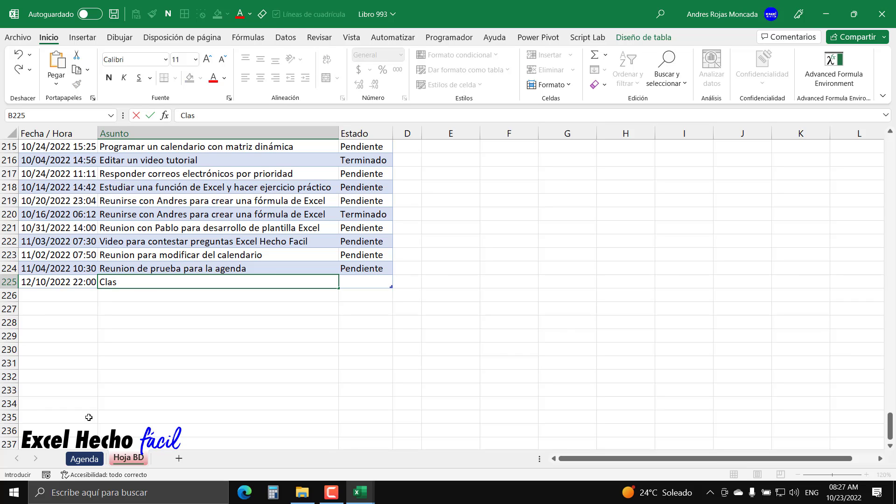
text(e de pruieba numero 5)
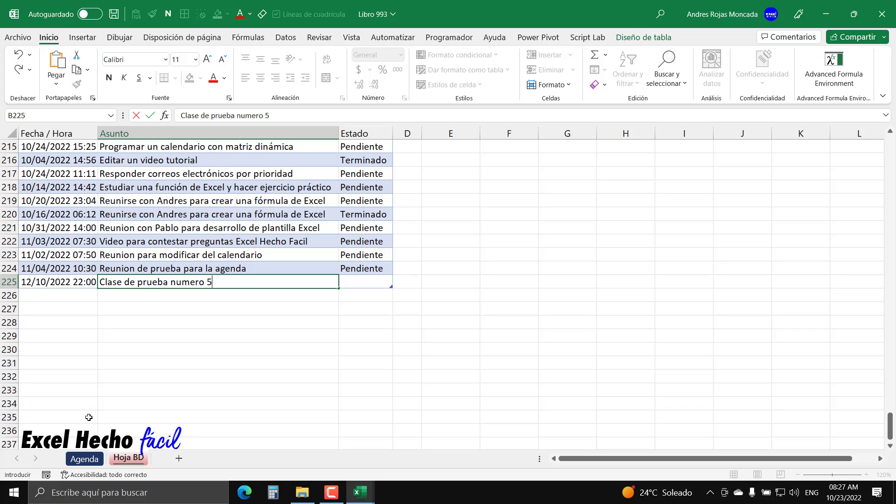
key(Return)
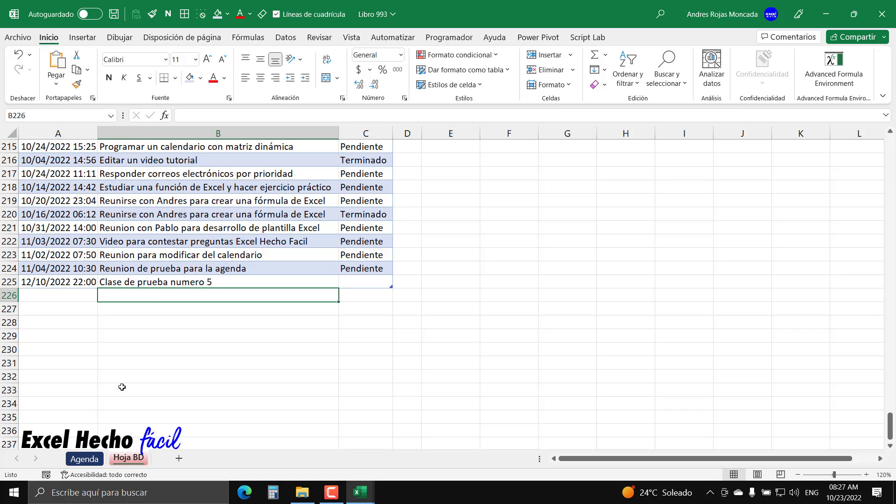
click(360, 278)
text(Terminado)
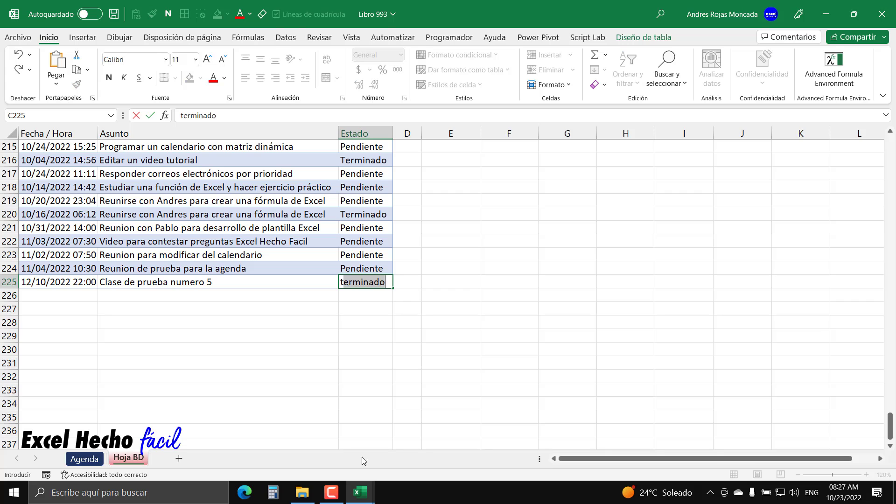
key(Return)
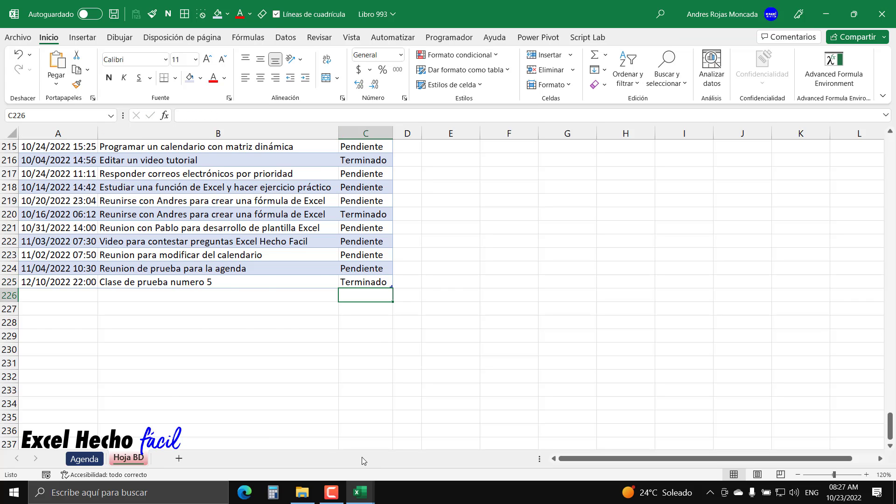
Check the 10 December agenda on the Agenda sheet, then return to Hoja BD
key(ctrl+Home)
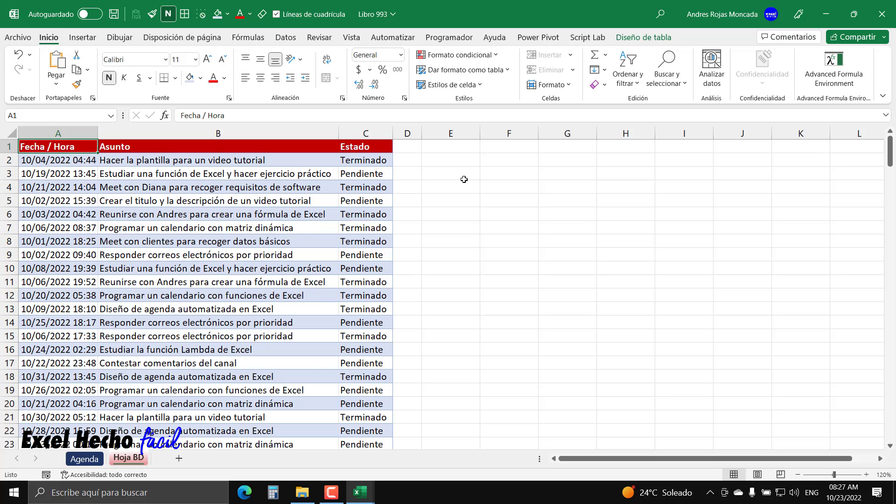
click(455, 146)
click(96, 459)
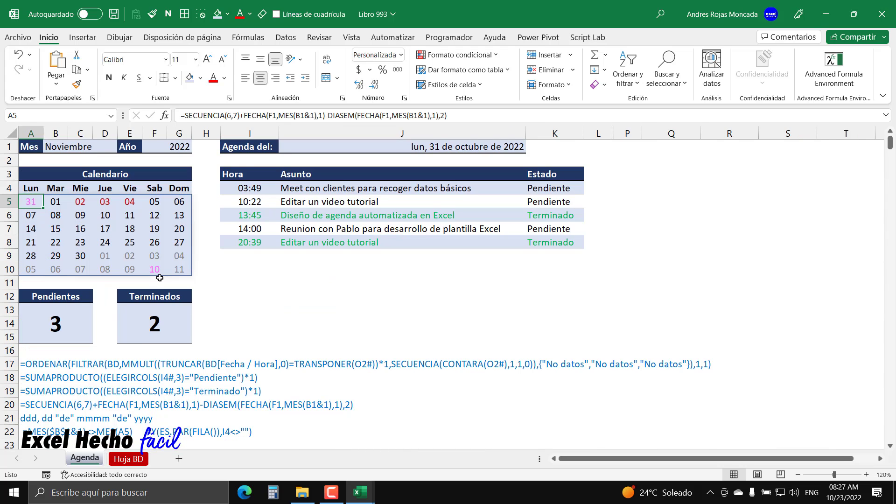
click(155, 269)
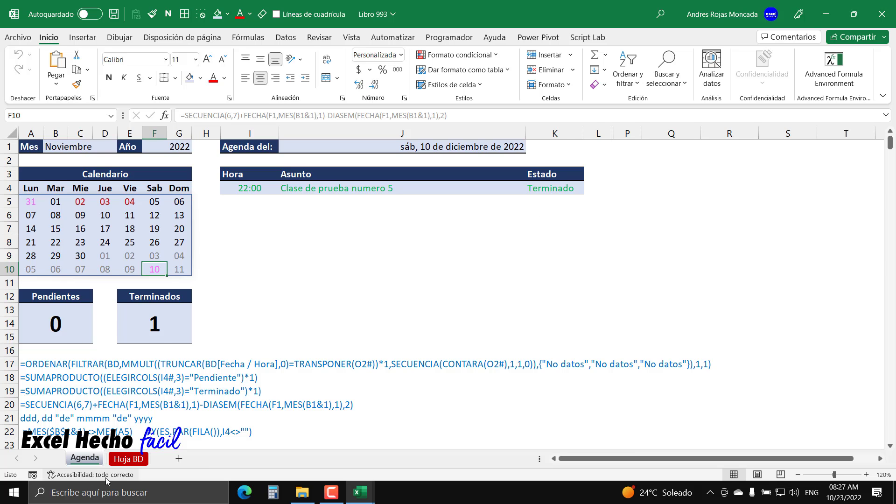
click(128, 459)
click(90, 376)
Change the new task's status to Pendiente, undoing the extra table row created
key(ctrl+Down)
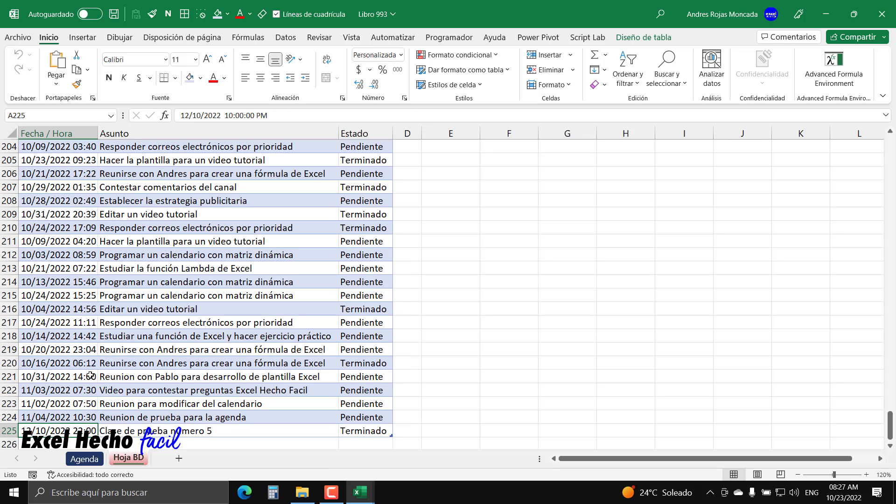
click(366, 430)
text(pendiente)
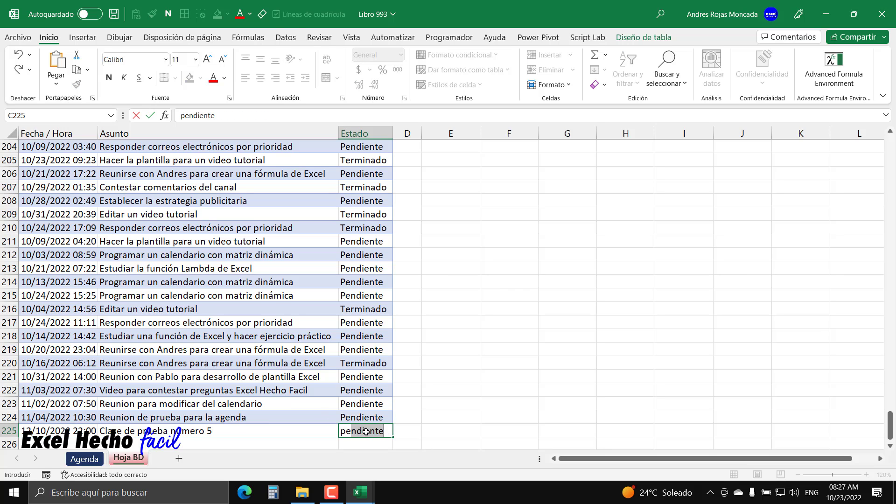
key(Tab)
key(ctrl+z)
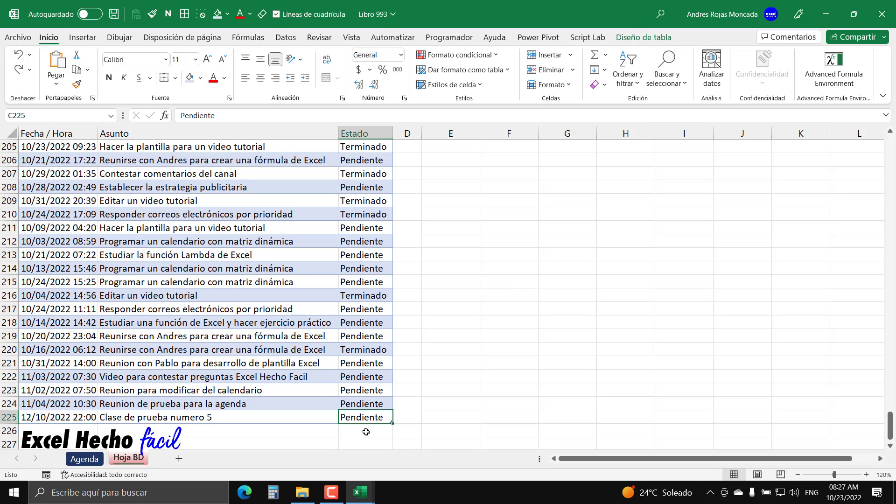
Return to the Agenda sheet and select an empty cell off the calendar
key(ctrl+Home)
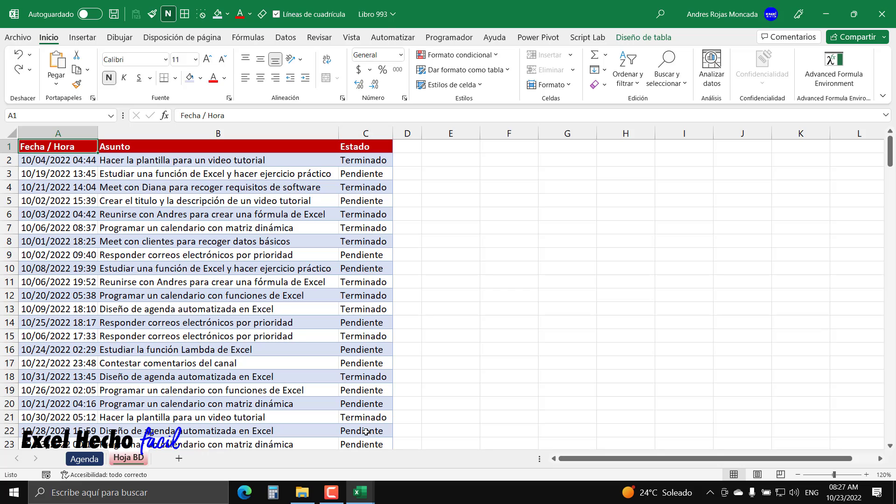
click(456, 143)
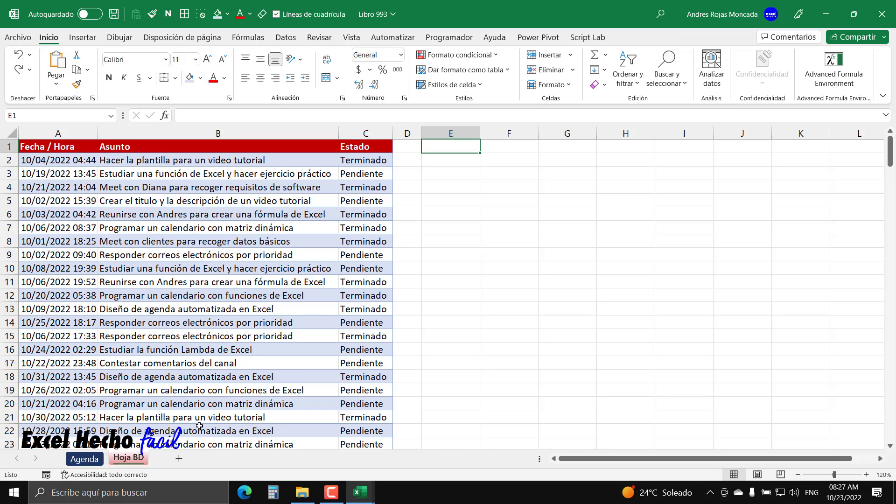
click(96, 462)
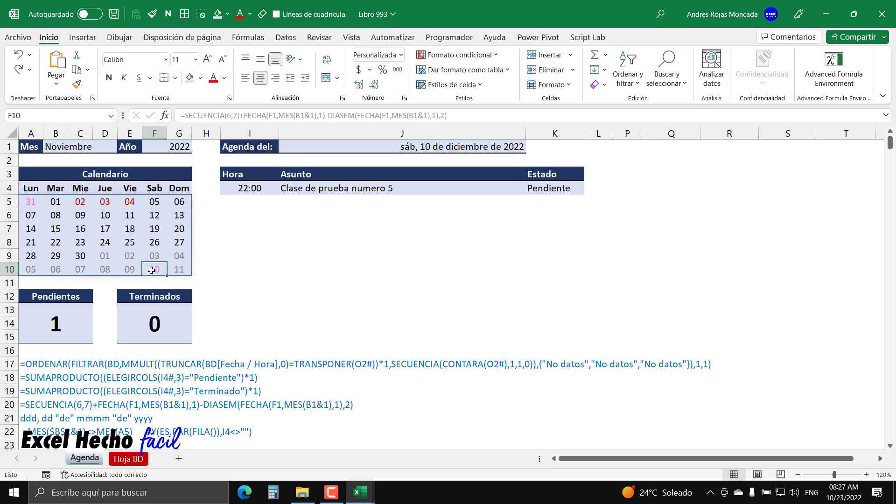
click(664, 151)
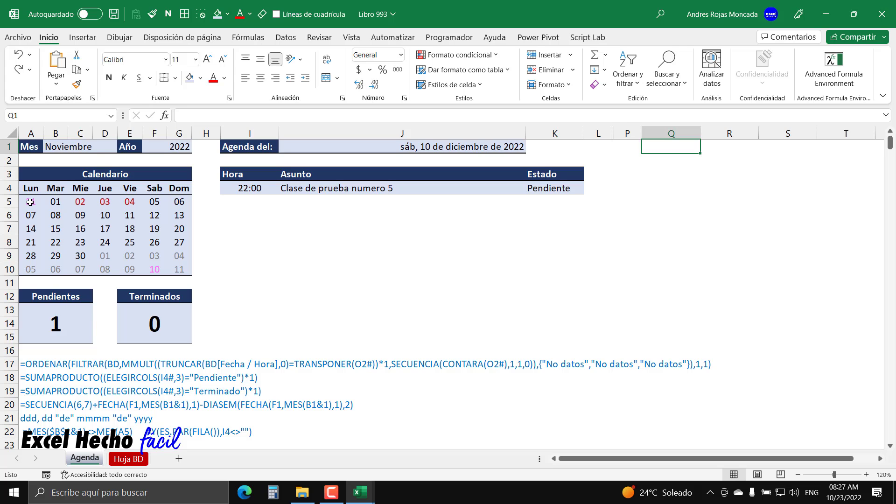
Copy the ESNUMERO date-match rule formula from the A5:G10 conditional formatting rules
drag(30, 202, 180, 270)
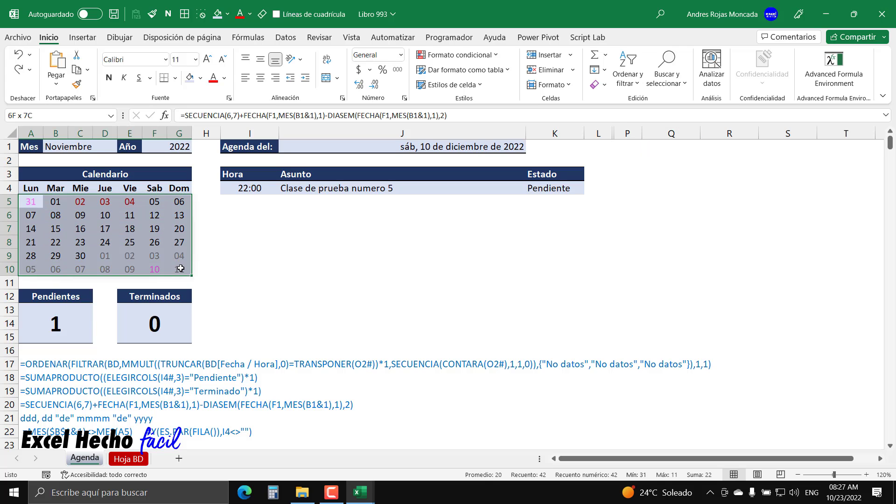
click(498, 59)
click(504, 243)
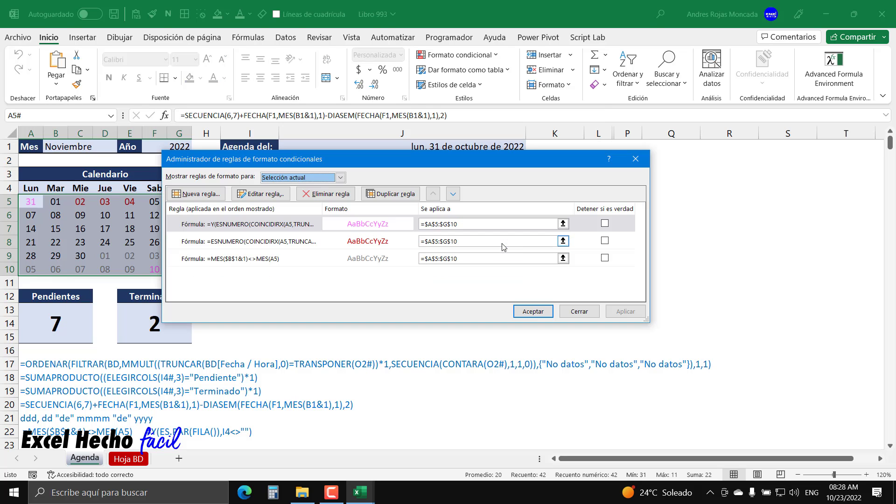
click(289, 242)
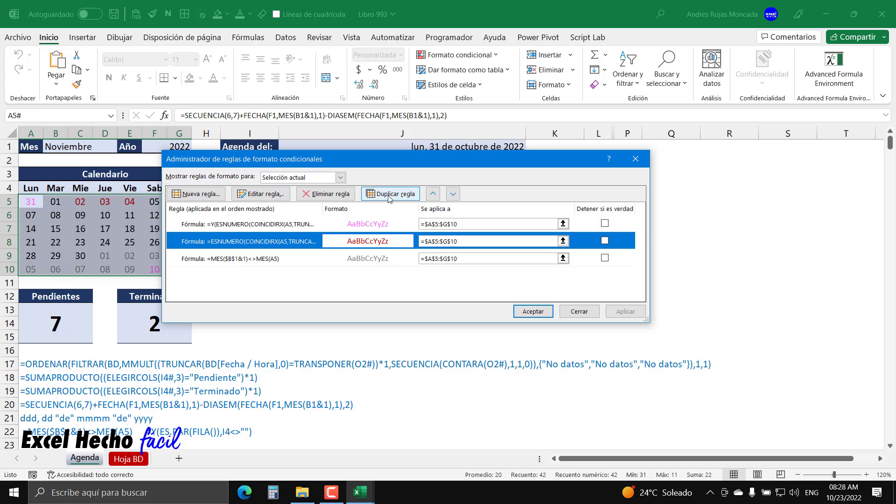
click(260, 194)
click(427, 271)
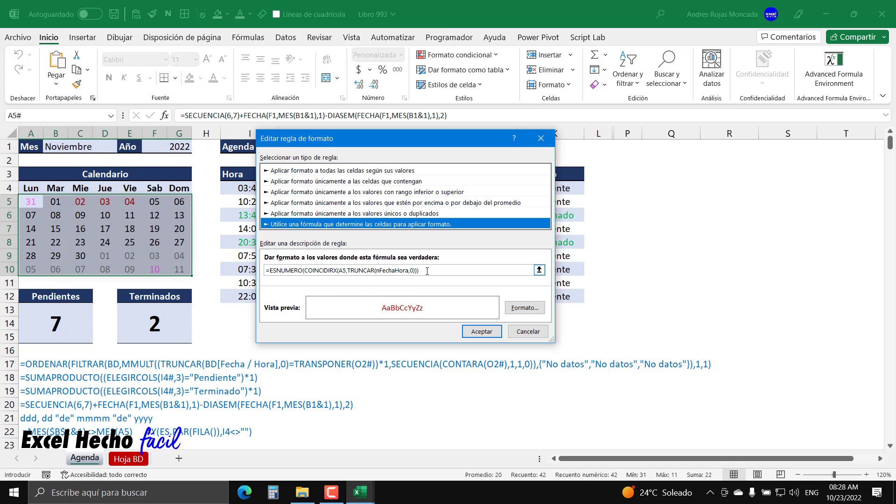
drag(427, 272, 237, 269)
key(Escape)
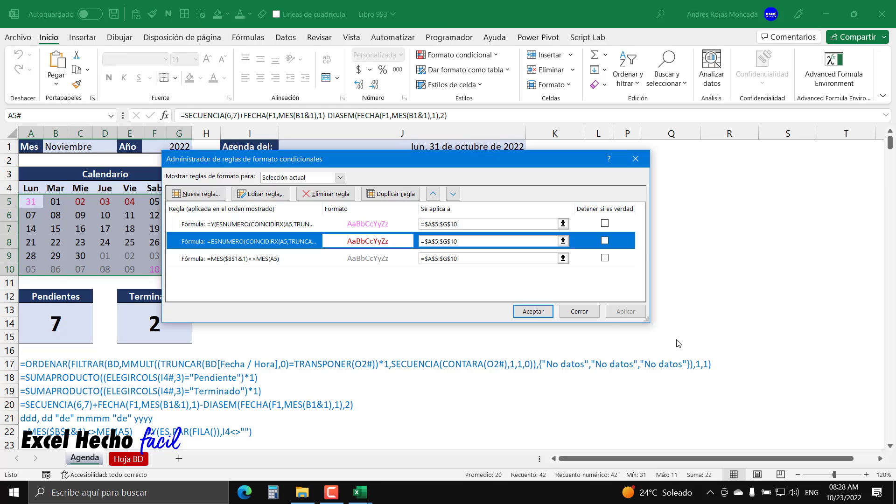
key(Escape)
scroll(186, 429, down, 2)
Paste =ESNUMERO(COINCIDIRX(A5,TRUNCAR(nFechaHora,0))) into A23 as a plain text note
click(39, 368)
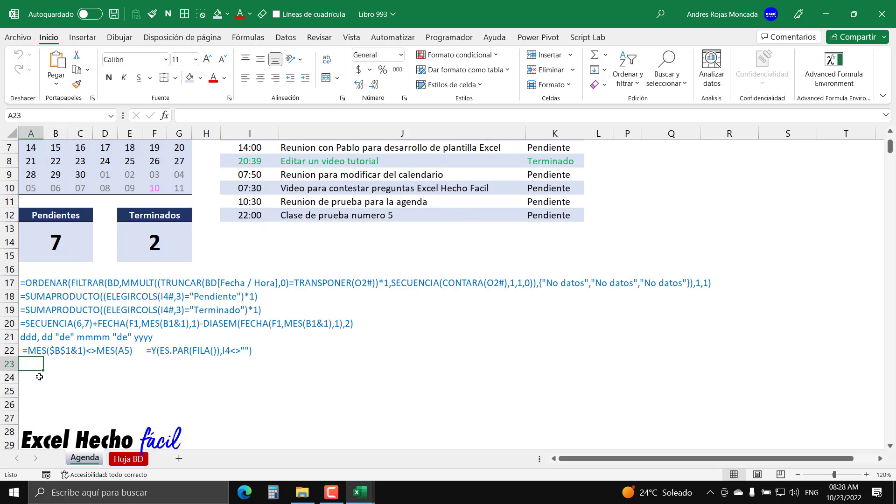
click(197, 117)
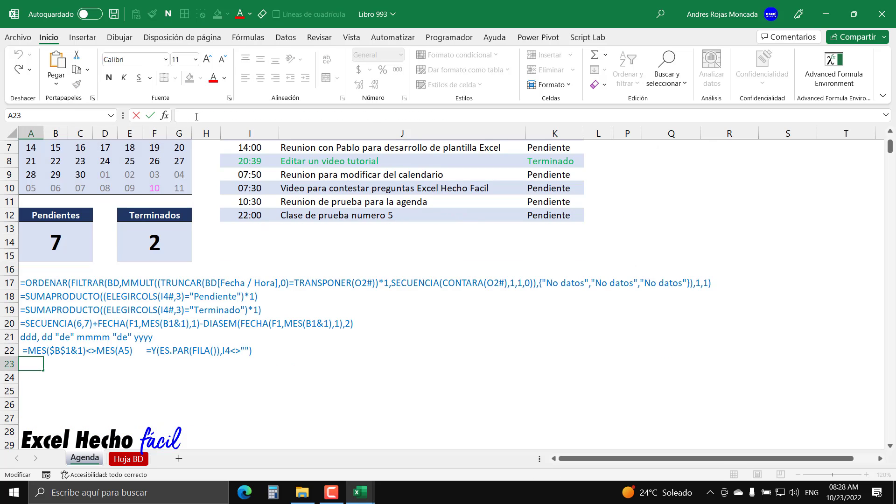
key(ctrl+v)
key(Return)
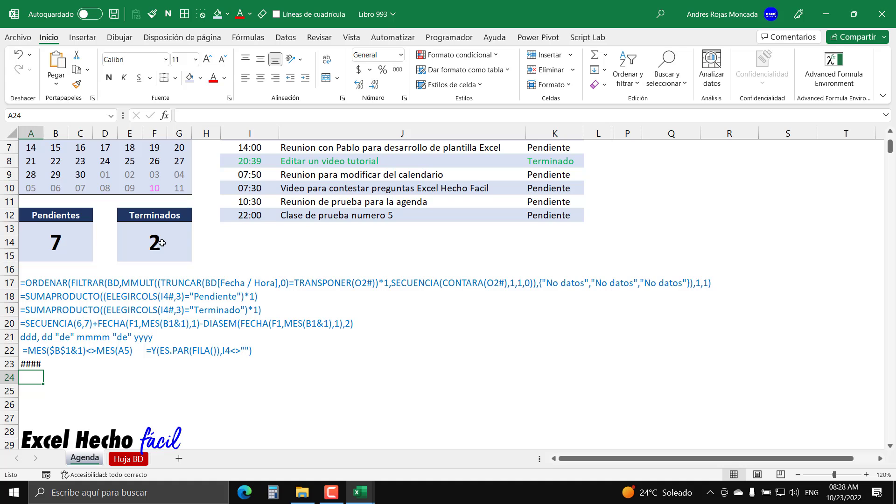
key(Up)
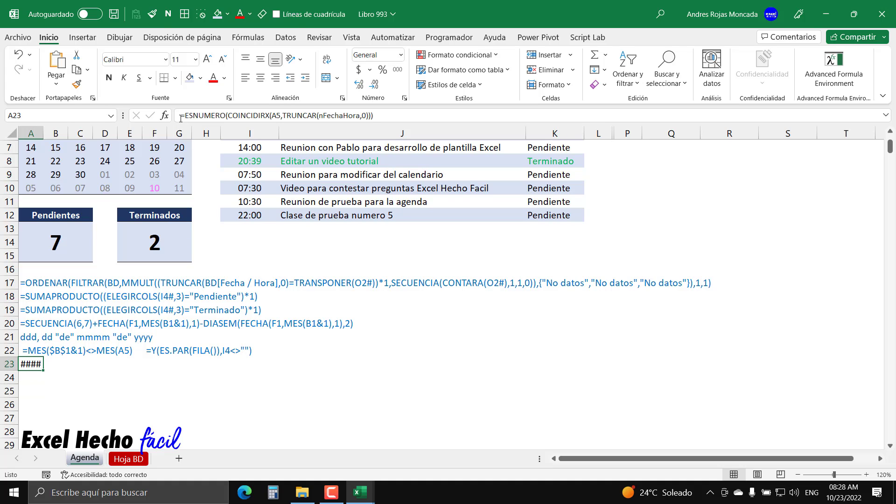
click(181, 117)
key(Return)
Reopen the calendar's formatting rules and view the first rule, the combined Y condition
scroll(221, 291, up, 2)
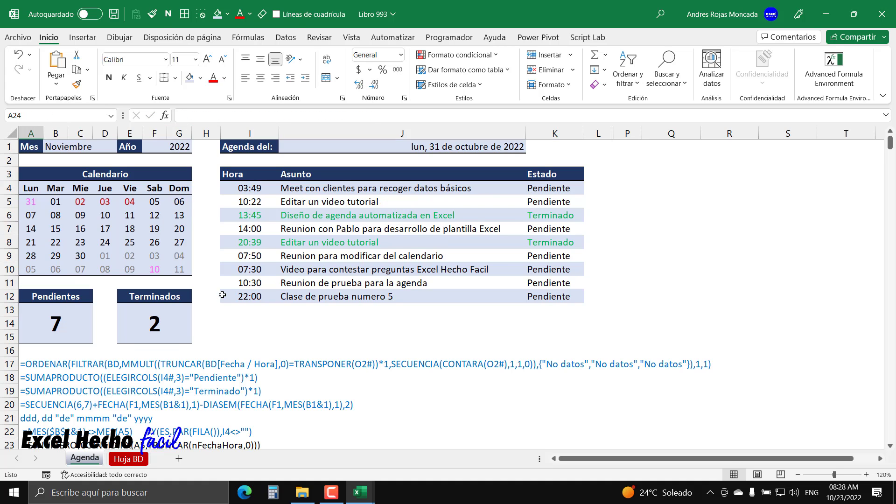
drag(33, 201, 179, 269)
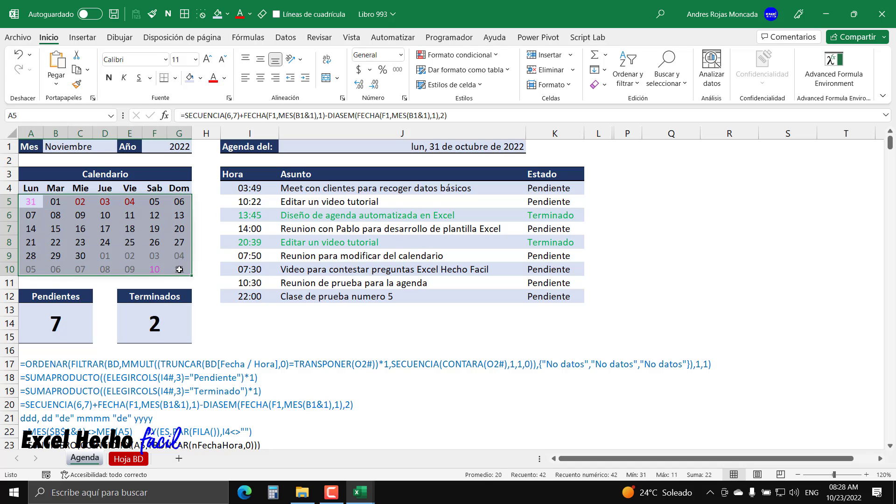
click(460, 55)
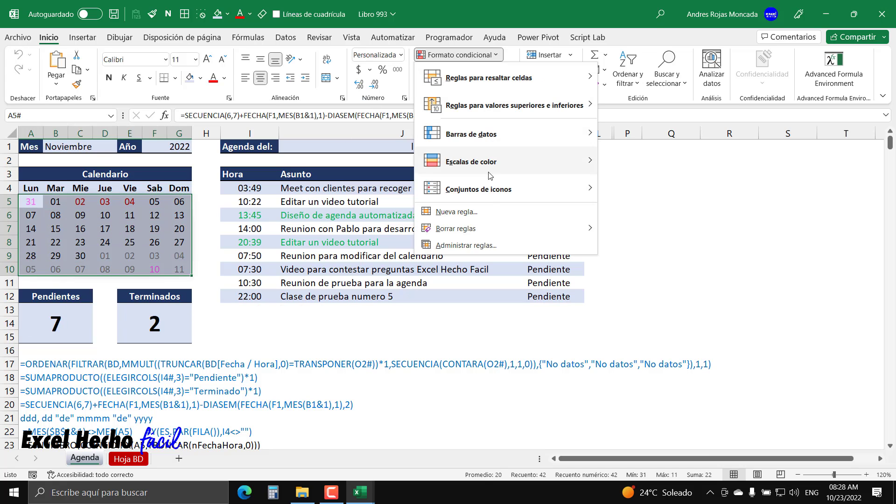
click(480, 245)
click(270, 225)
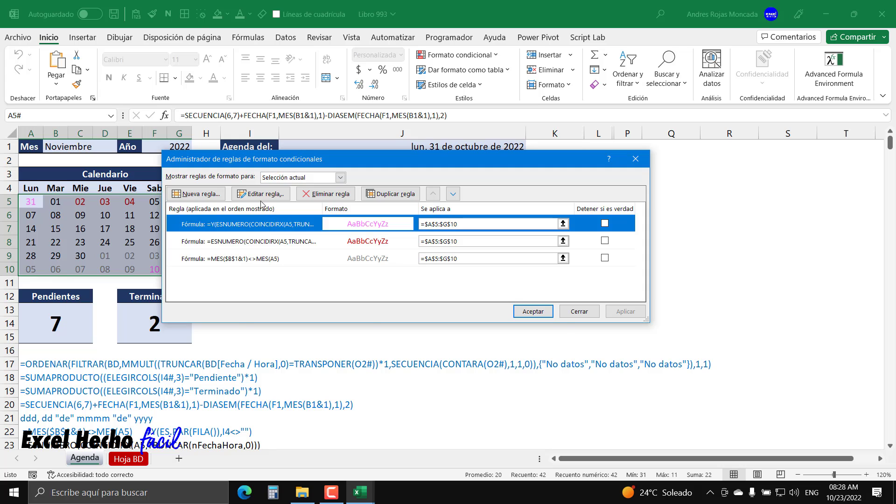
click(261, 193)
click(501, 269)
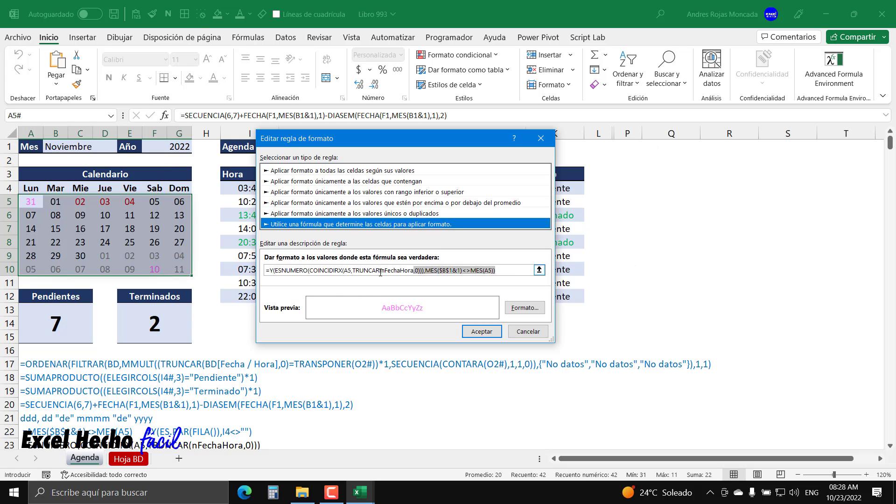
key(Return)
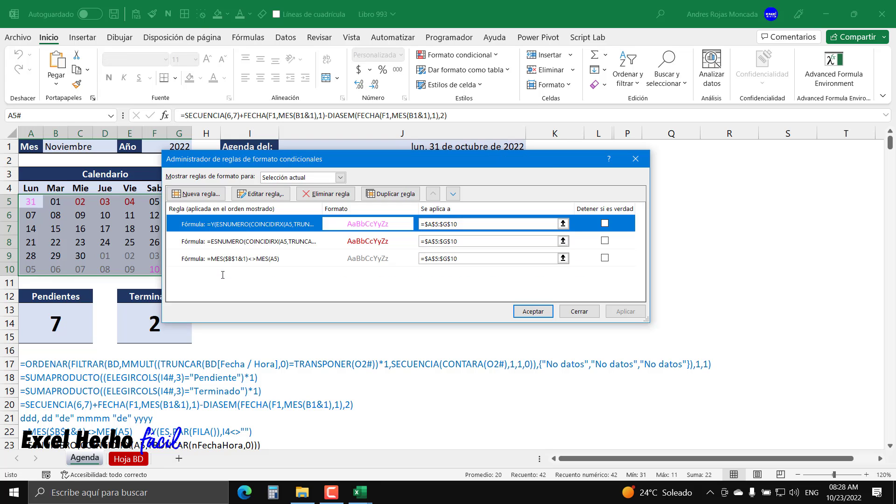
key(Return)
Start a note in A24, then cancel the edit
scroll(63, 331, down, 4)
click(30, 296)
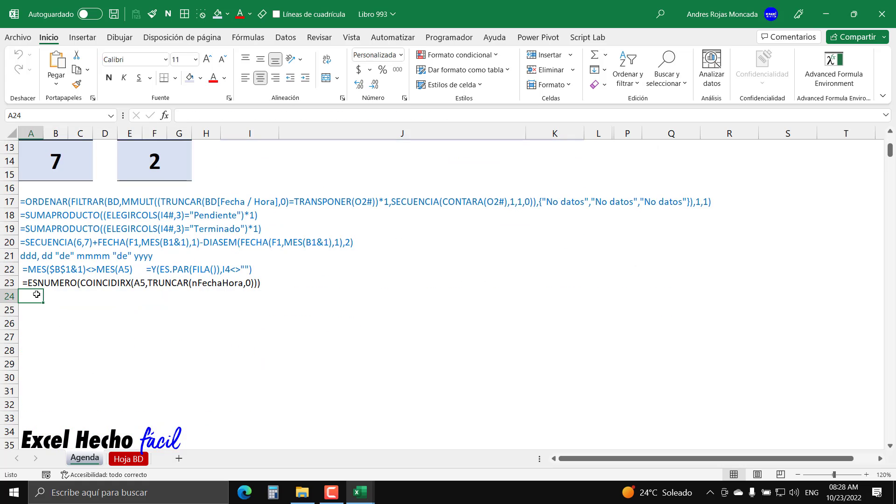
click(272, 116)
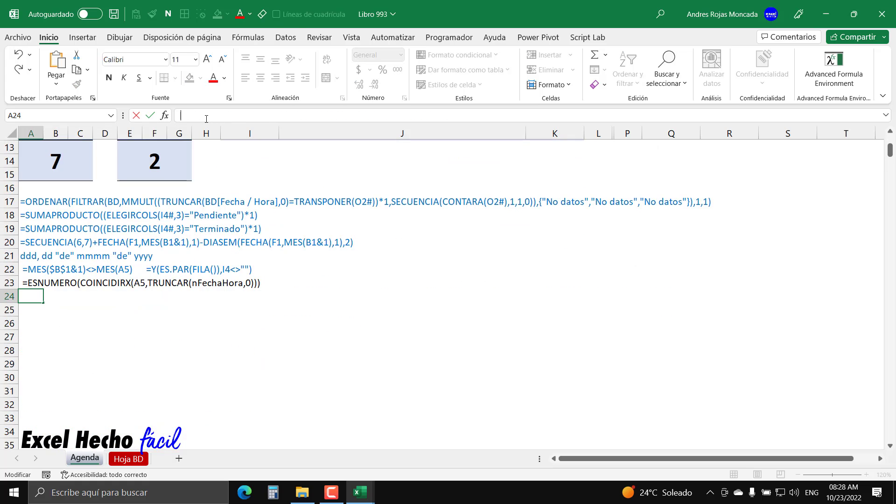
key(Escape)
scroll(189, 286, up, 4)
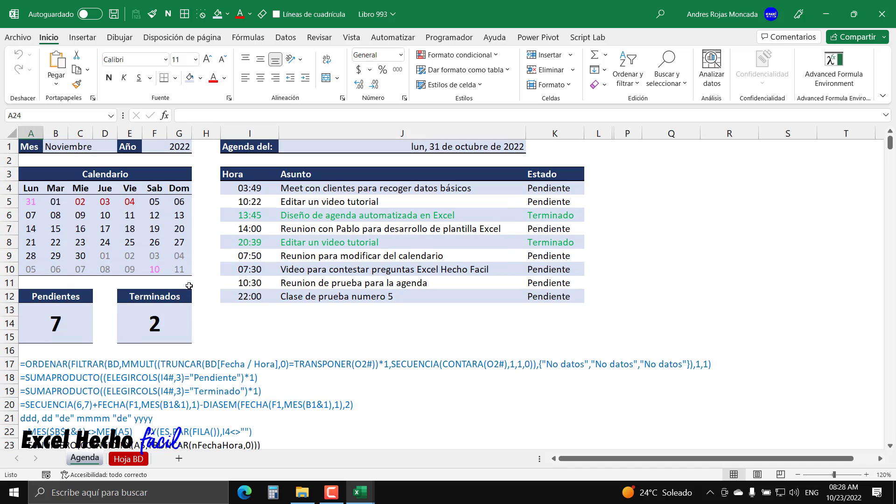
Copy the combined Y(ESNUMERO(COINCIDIRX…),MES…) rule formula from the calendar's first rule
click(38, 202)
click(483, 54)
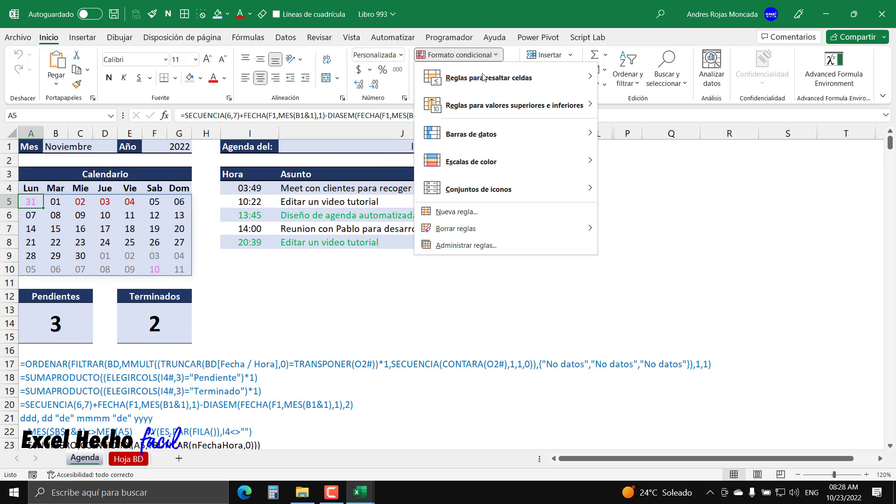
click(486, 242)
double_click(252, 225)
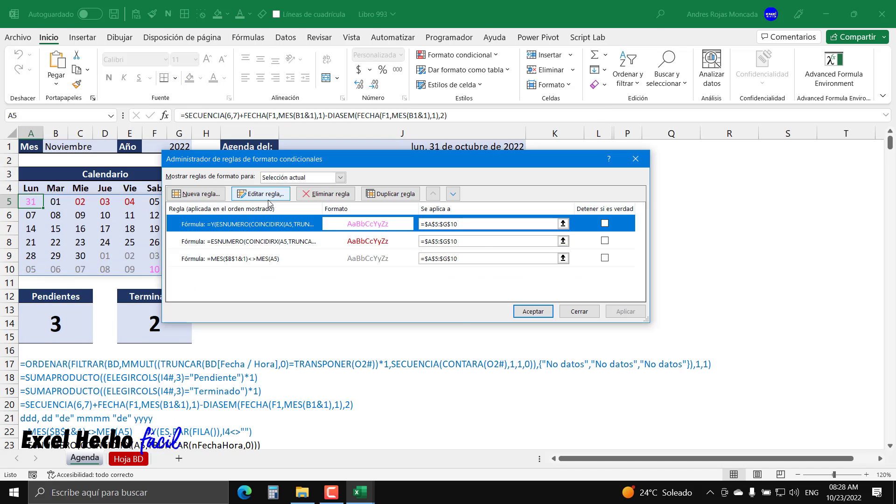
drag(496, 270, 254, 271)
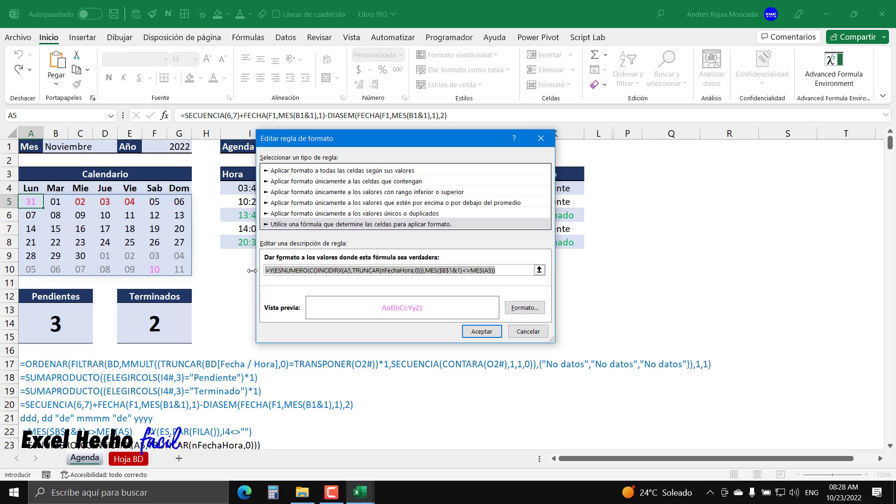
key(Escape)
Paste the combined rule formula into A24 as a text note
scroll(252, 270, down, 4)
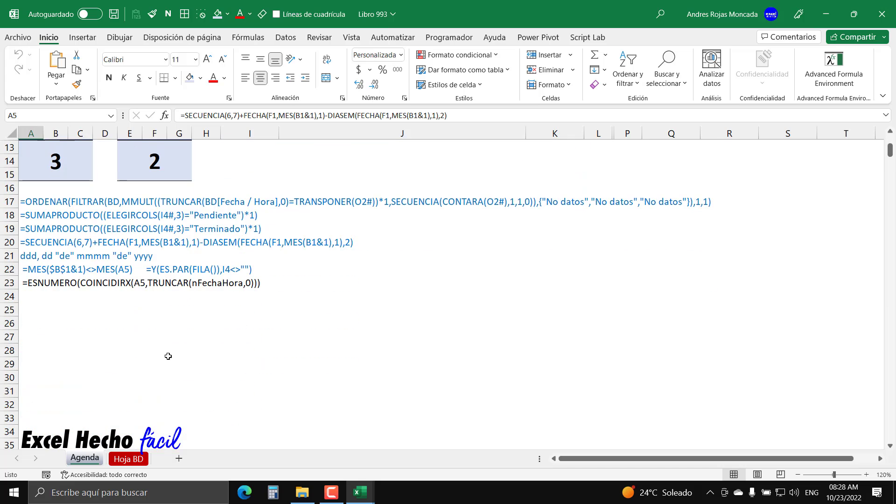
click(39, 297)
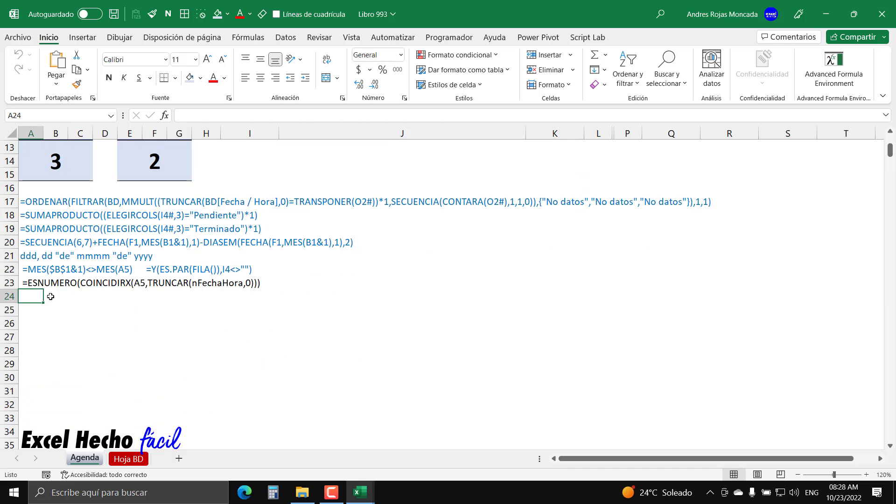
click(247, 115)
text(=Y(ESNUMERO(COINCIDIRX(A5,TRUNCAR(nFechaHora,0))),MES($B$1&1)<>MES(A5)))
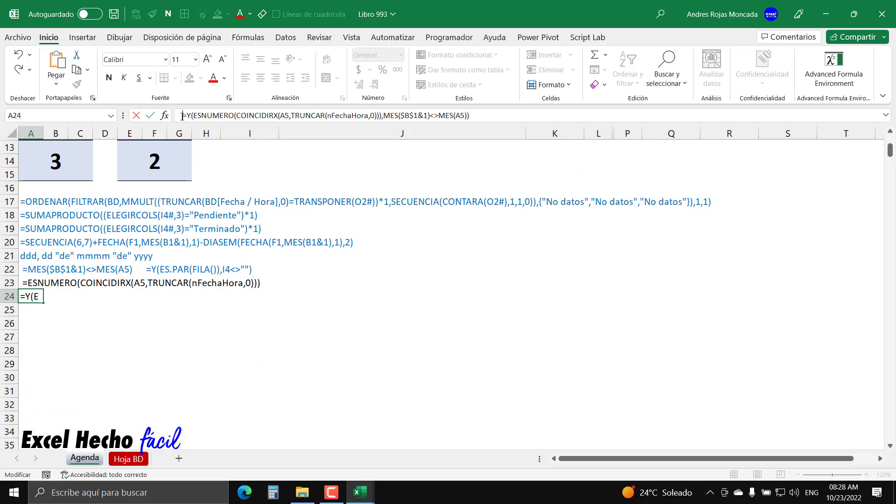
key(Return)
Make the A24 note's font colour black
click(37, 297)
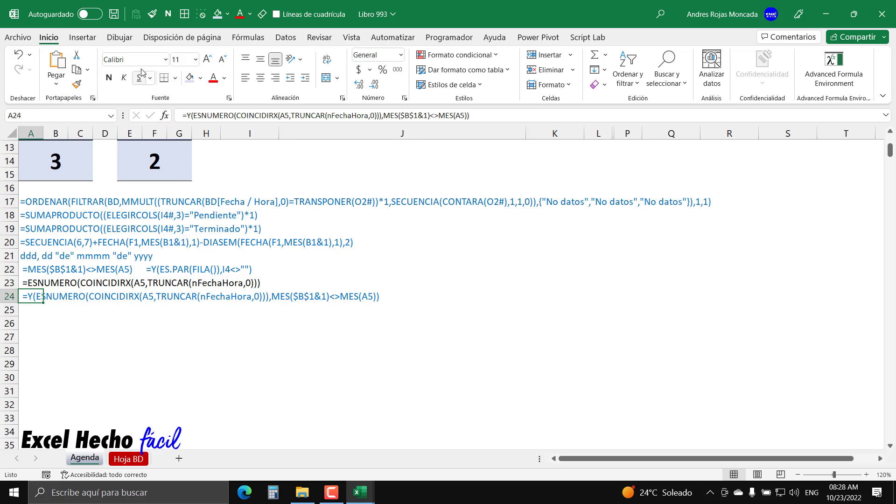
click(224, 78)
click(221, 125)
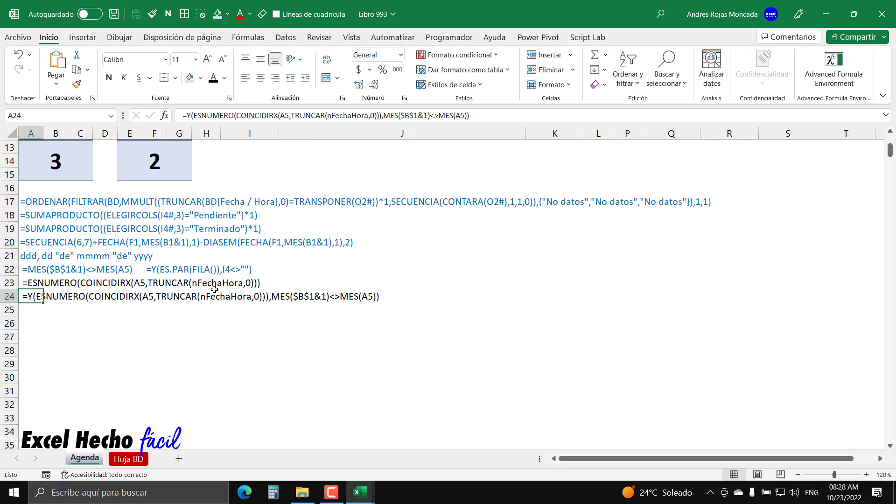
scroll(114, 228, up, 4)
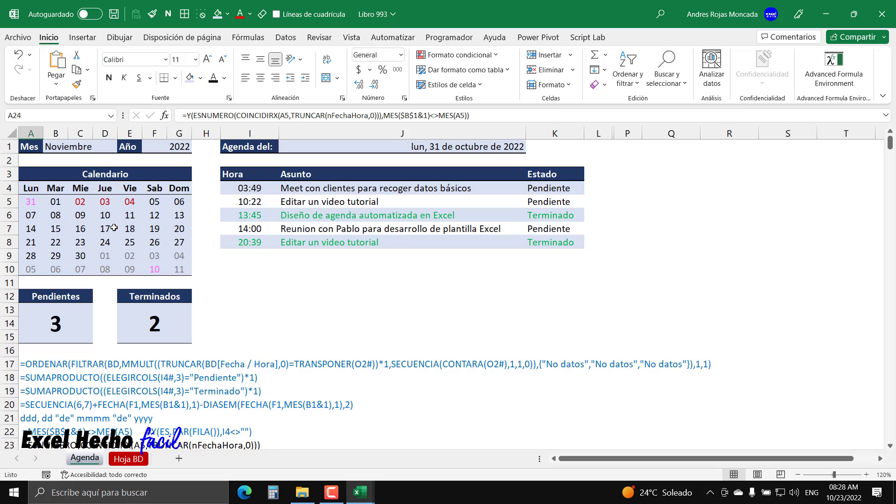
Copy the ORDENAR(FILTRAR…) formula text from cell I4
click(259, 190)
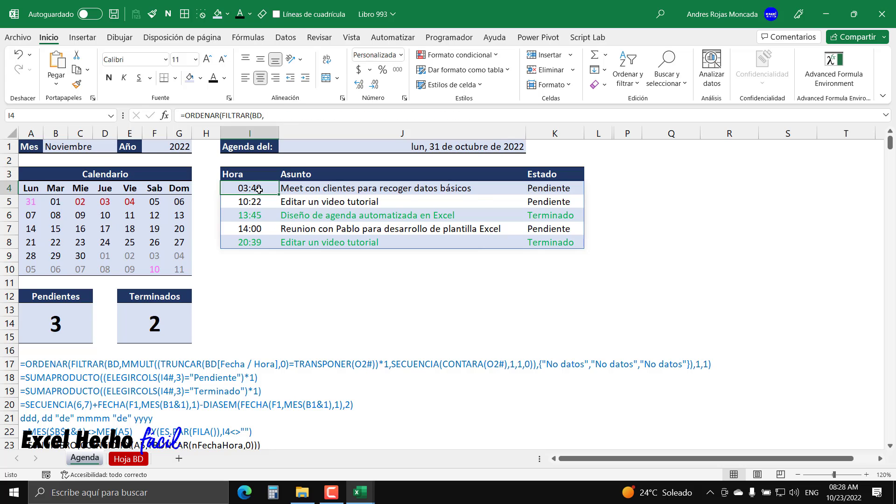
double_click(259, 190)
drag(50, 228, 9, 179)
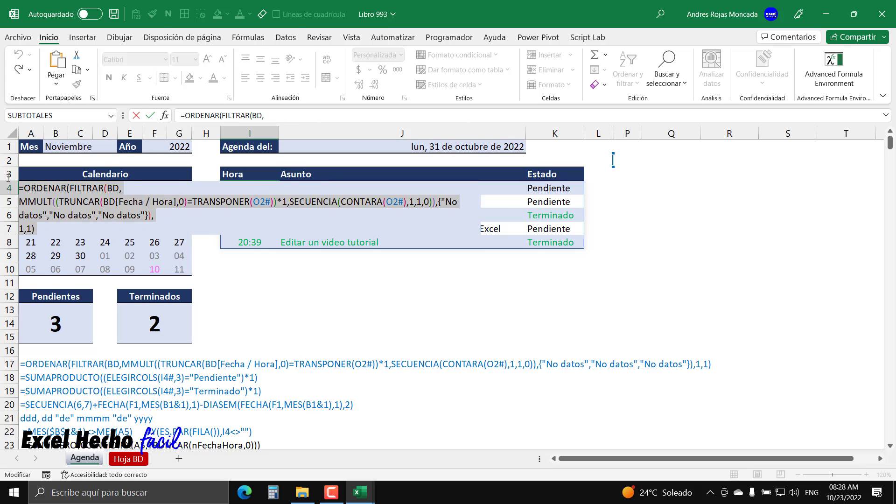
key(Escape)
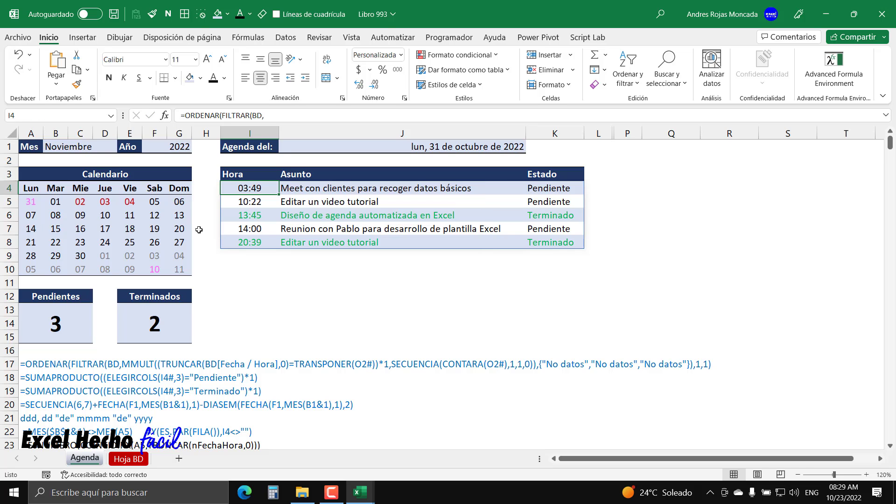
Enter the ORDENAR(FILTRAR(BD,MMULT(...)),1,1) formula in A25 as a text note
scroll(351, 265, down, 4)
click(38, 310)
click(263, 110)
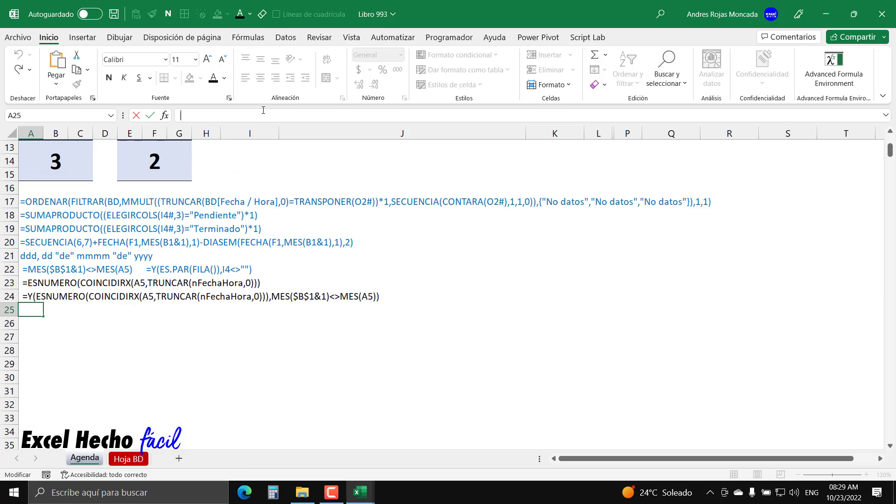
text(1,1))
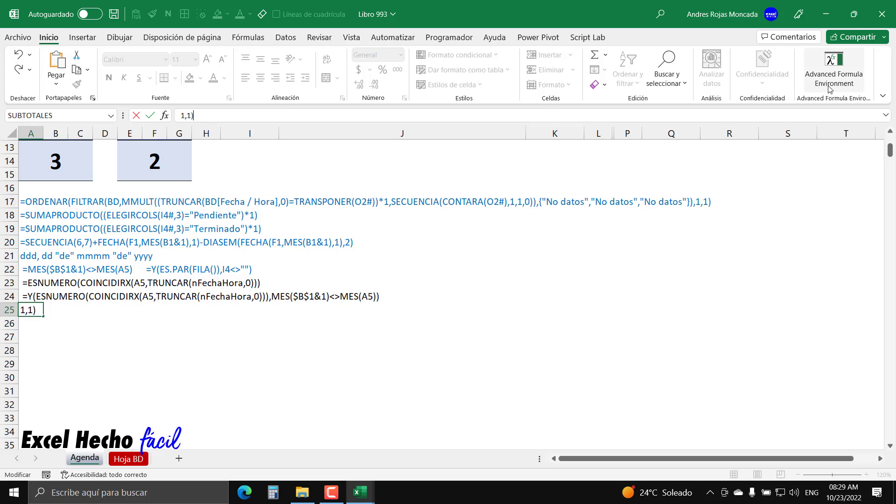
click(886, 115)
text(=ORDENAR(FILTRAR(BD,)
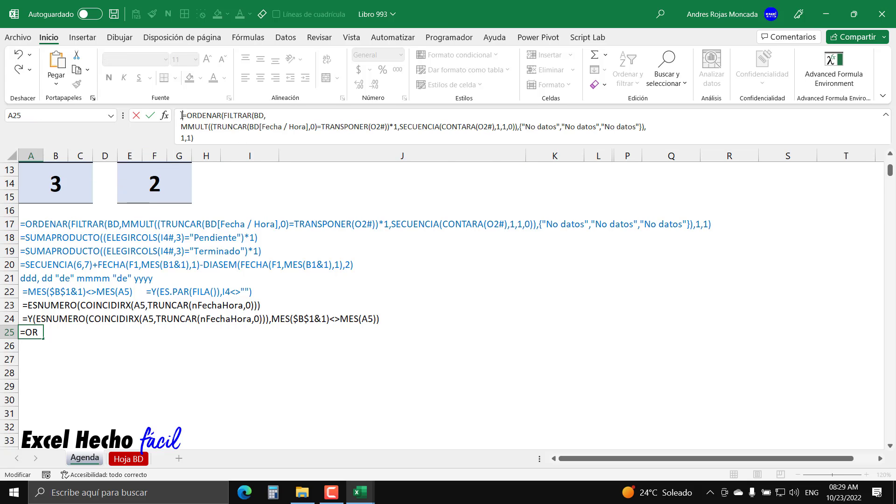
key(Return)
Turn off Wrap Text so the A25 note stays on one line
scroll(213, 369, up, 5)
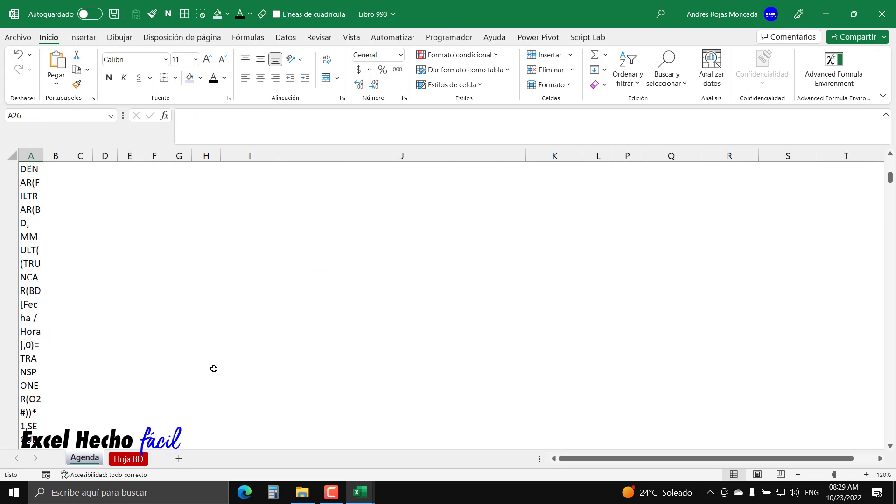
click(38, 309)
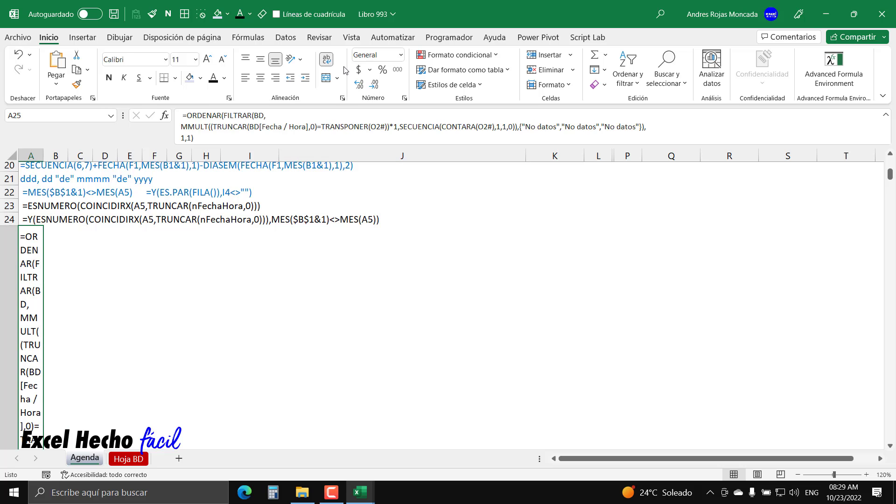
click(327, 60)
scroll(166, 362, up, 8)
scroll(168, 362, down, 3)
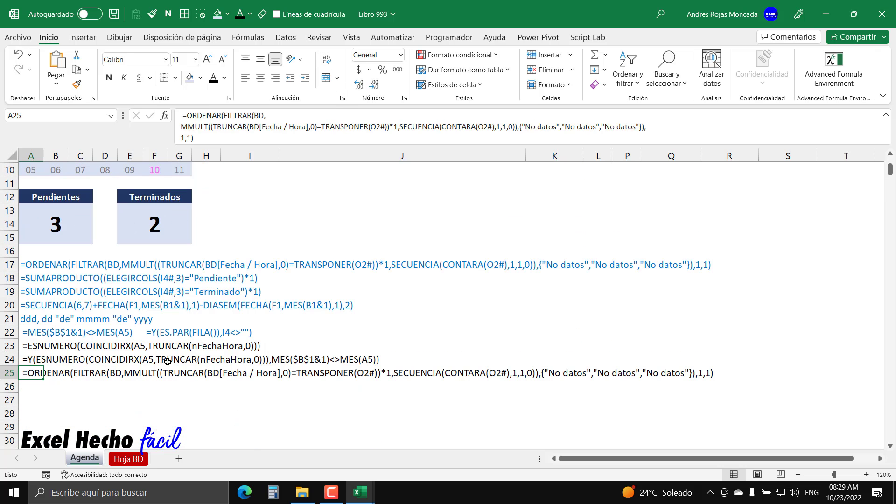
click(31, 387)
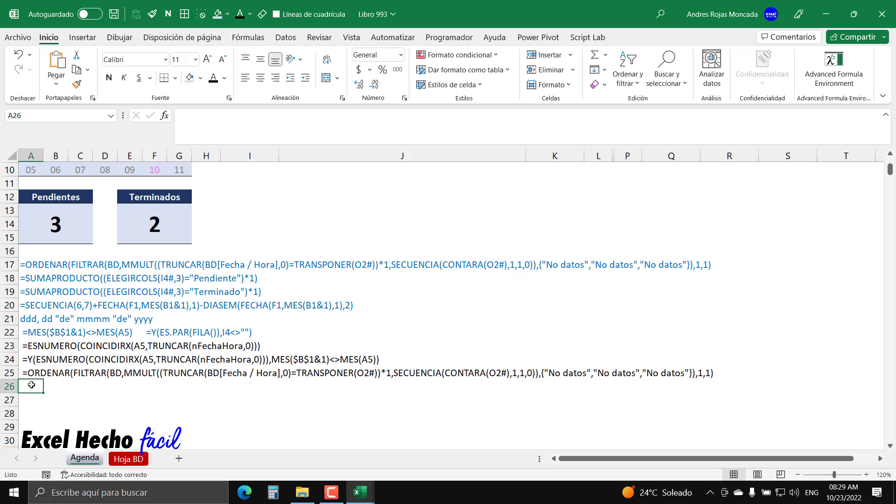
Collapse the formula bar and unhide the Fecha 1 Aux and Fecha 2 Aux helper columns
scroll(175, 314, up, 3)
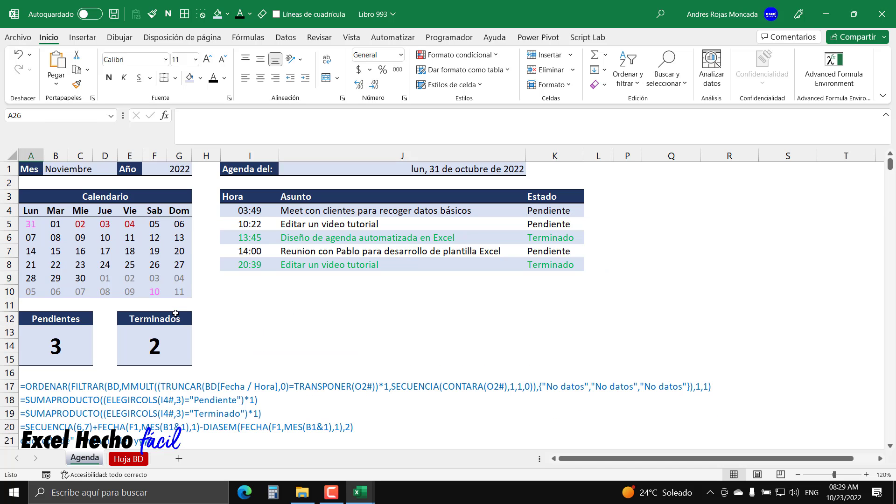
click(885, 115)
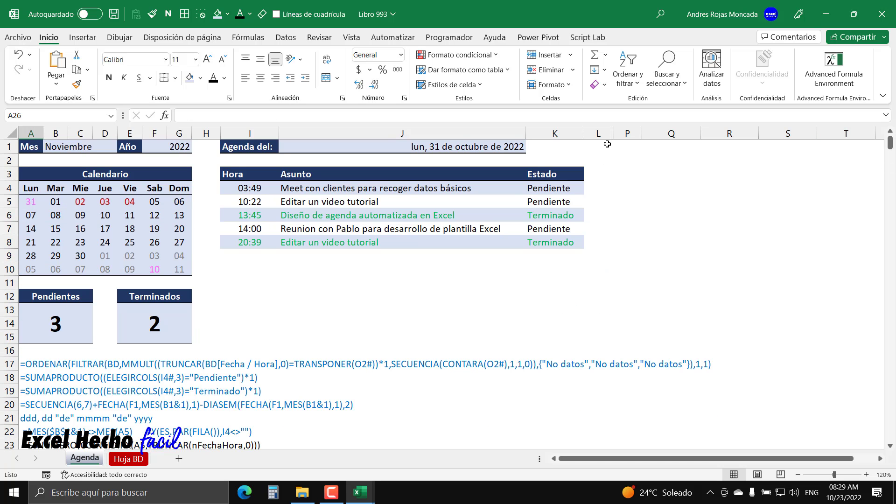
drag(599, 134, 626, 134)
right_click(625, 134)
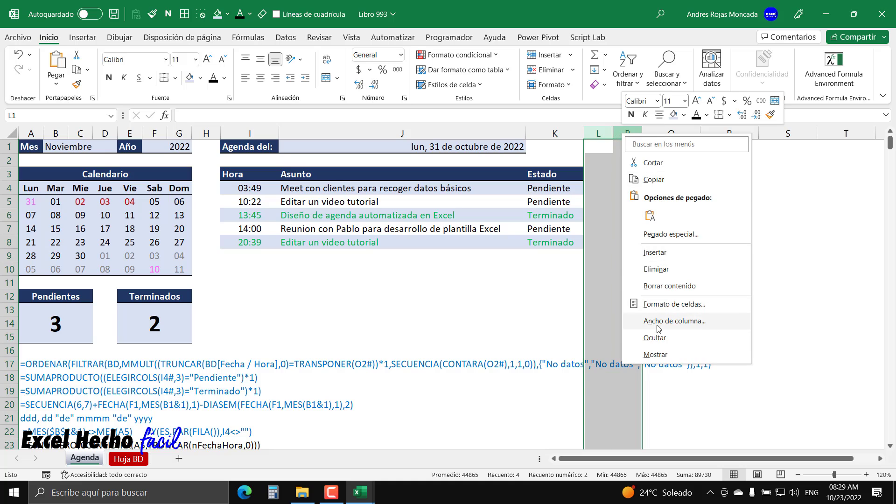
click(659, 354)
Copy the =FILTRAR(M2:M43,M2:M43<>"") formula text from O2
click(664, 164)
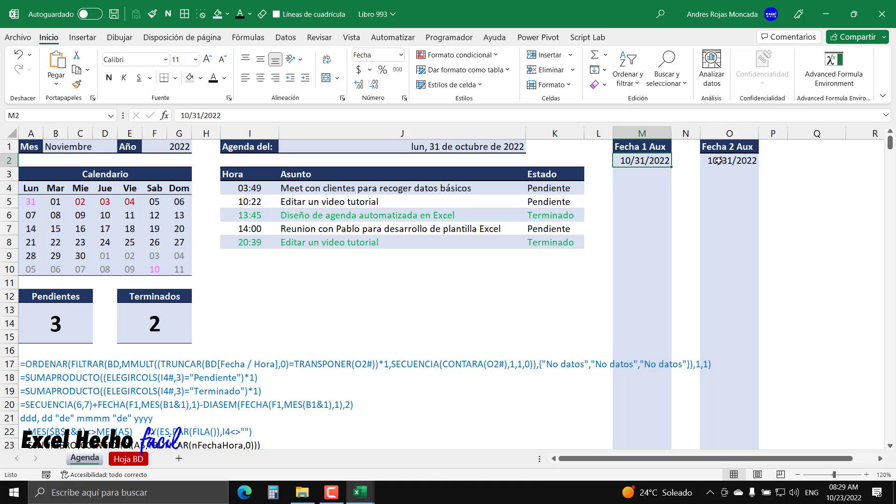
click(721, 161)
double_click(723, 161)
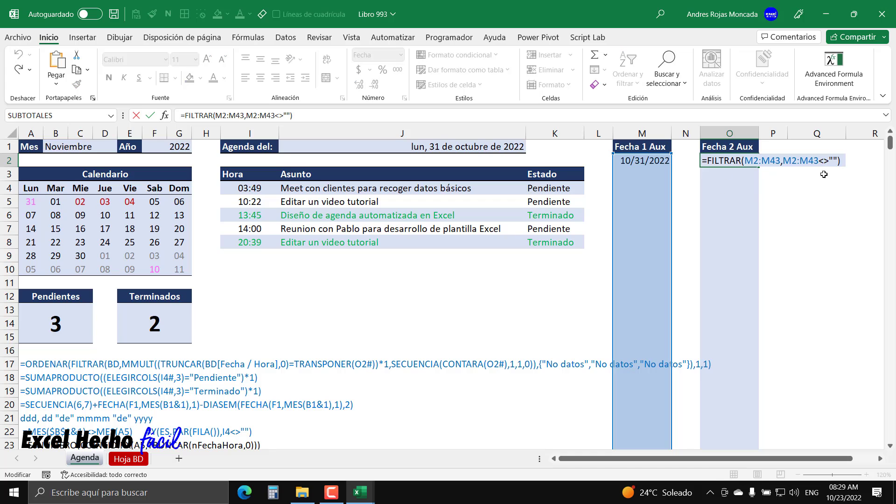
drag(843, 162, 701, 162)
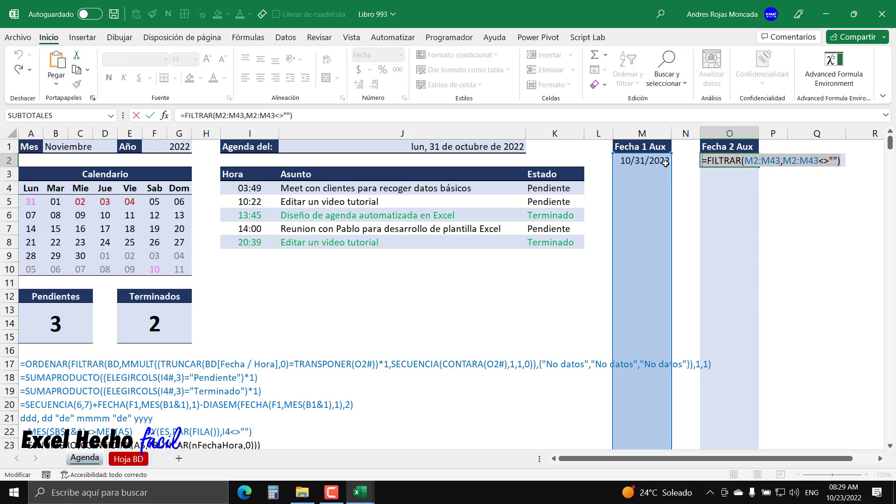
key(Escape)
click(799, 147)
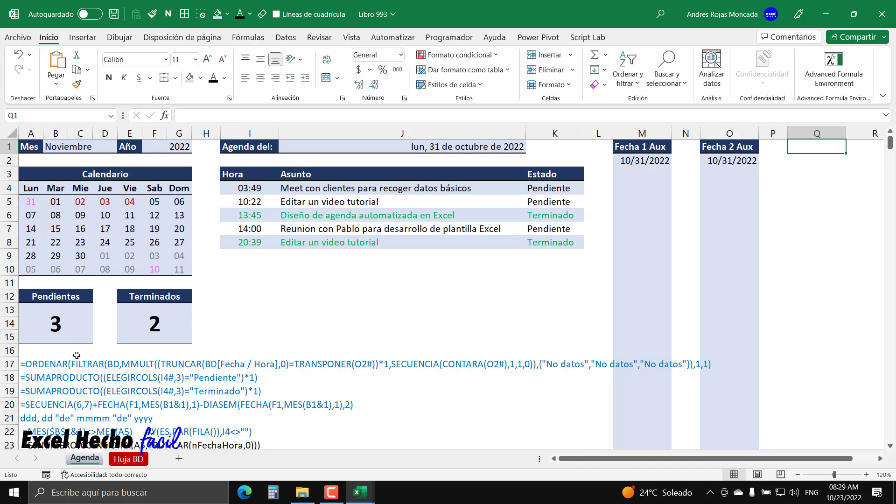
Paste the FILTRAR helper formula into A26 as a text note
scroll(77, 356, down, 4)
click(31, 323)
click(282, 116)
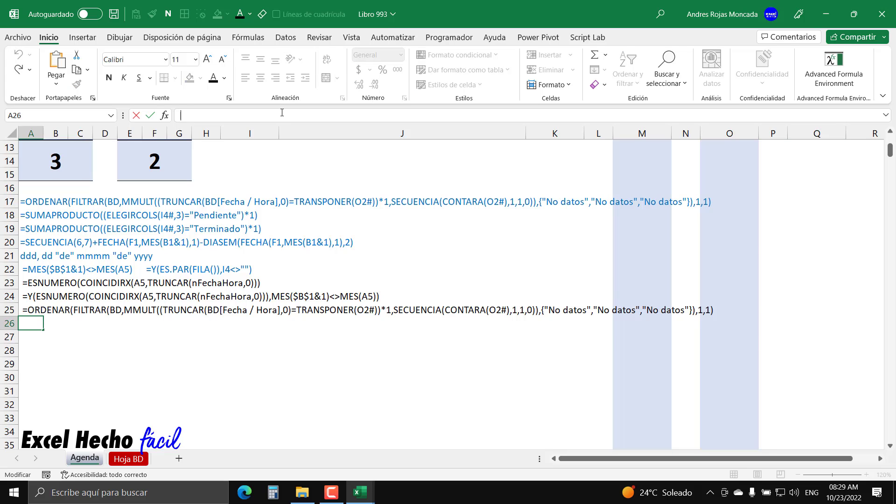
key(ctrl+v)
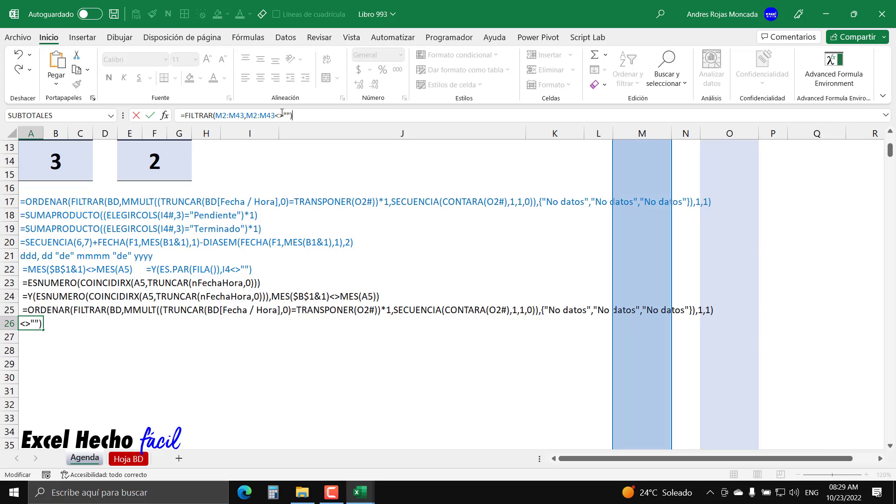
key(Return)
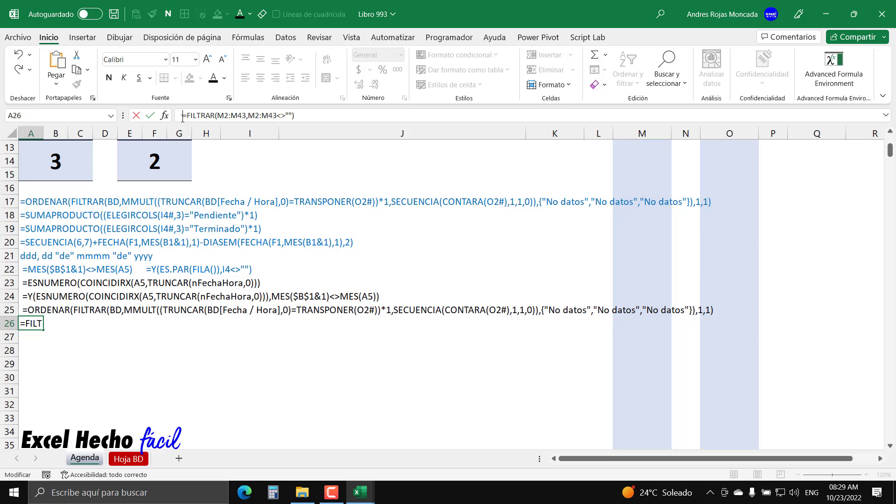
scroll(236, 240, up, 4)
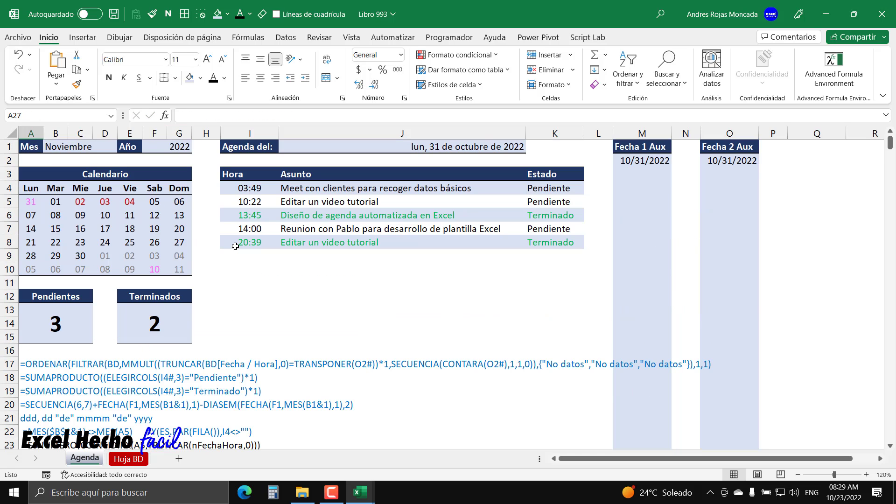
Copy the =$K4="Terminado" formula from the agenda table's formatting rule
click(243, 189)
click(455, 54)
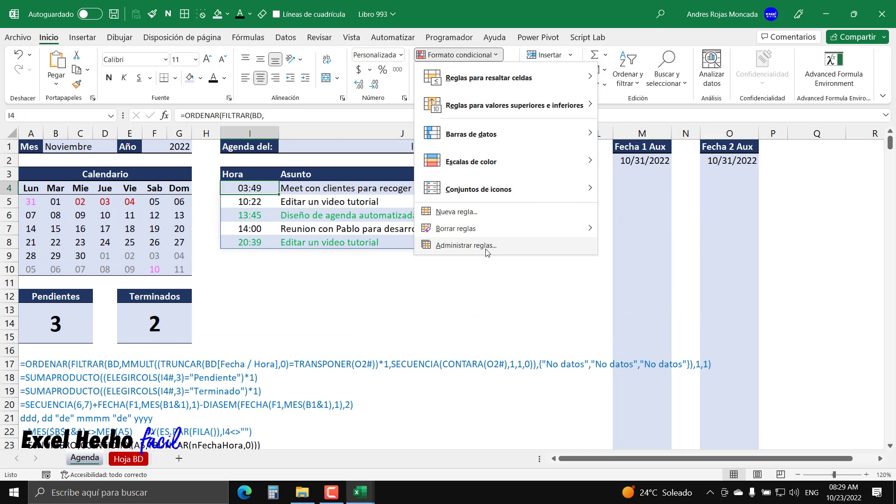
click(471, 245)
click(280, 226)
click(261, 194)
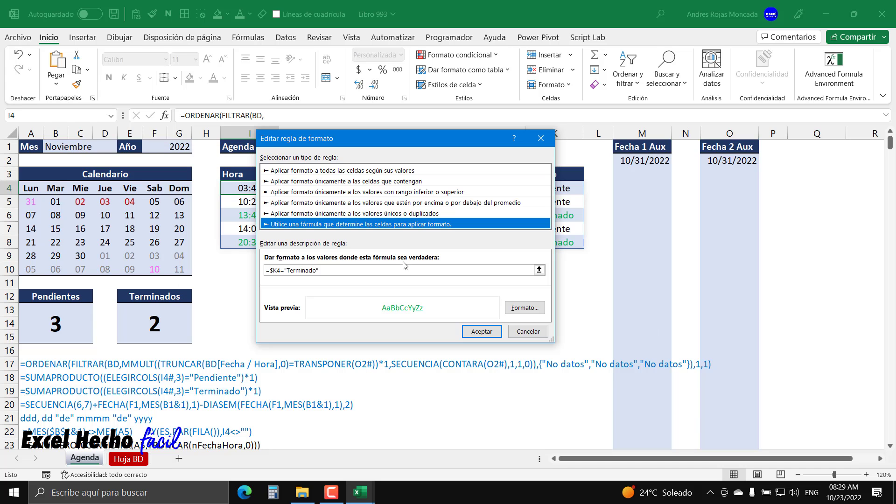
drag(326, 271, 249, 271)
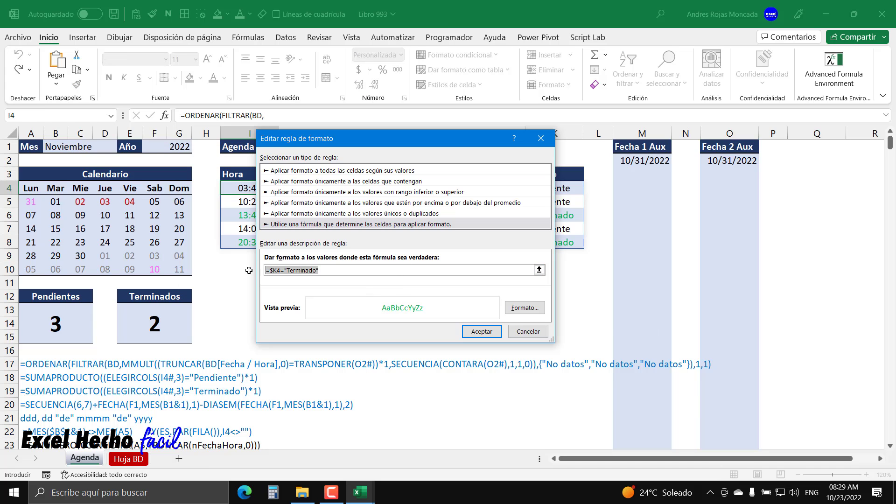
key(Escape)
key(Escape)
Paste =$K4="Terminado" into A27 as a text note
scroll(167, 337, down, 3)
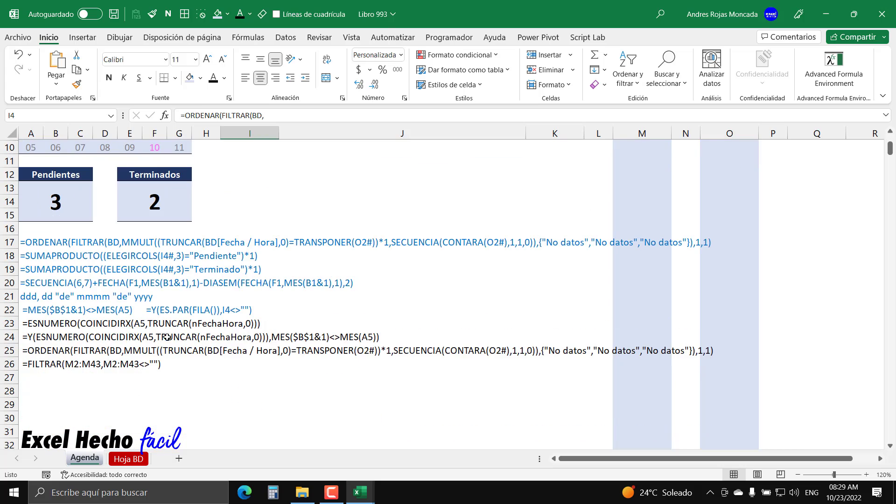
click(40, 379)
click(298, 115)
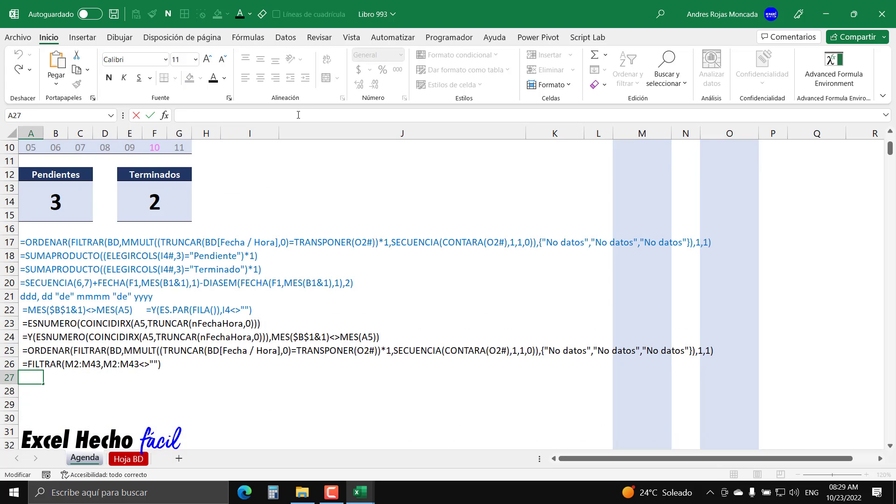
key(ctrl+v)
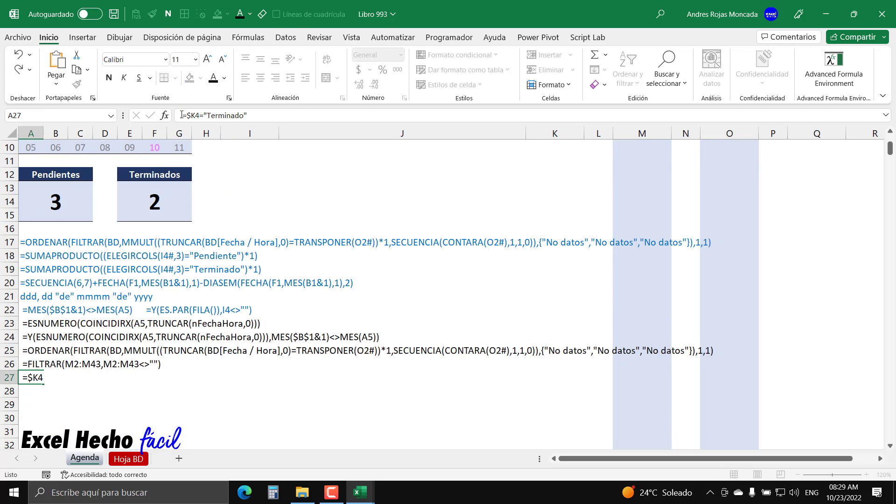
key(Return)
Review the formula notes in A24 through A27
scroll(207, 330, up, 3)
scroll(207, 330, down, 2)
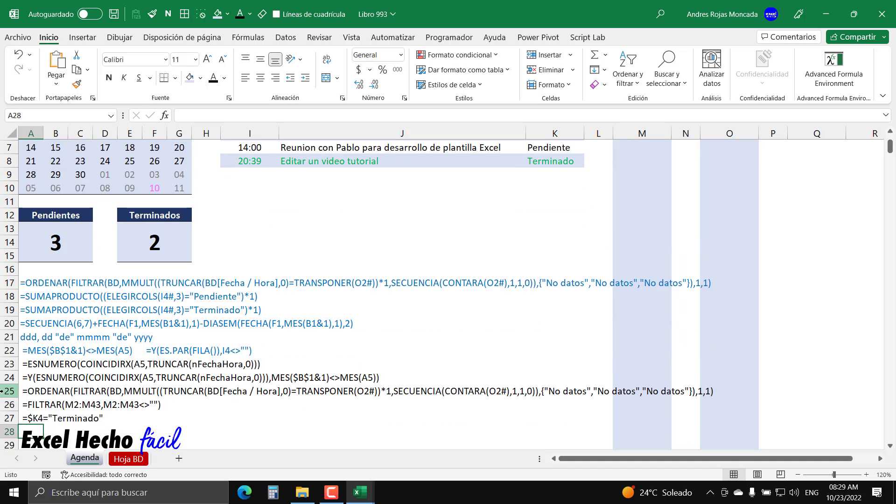
click(31, 379)
click(30, 391)
click(30, 404)
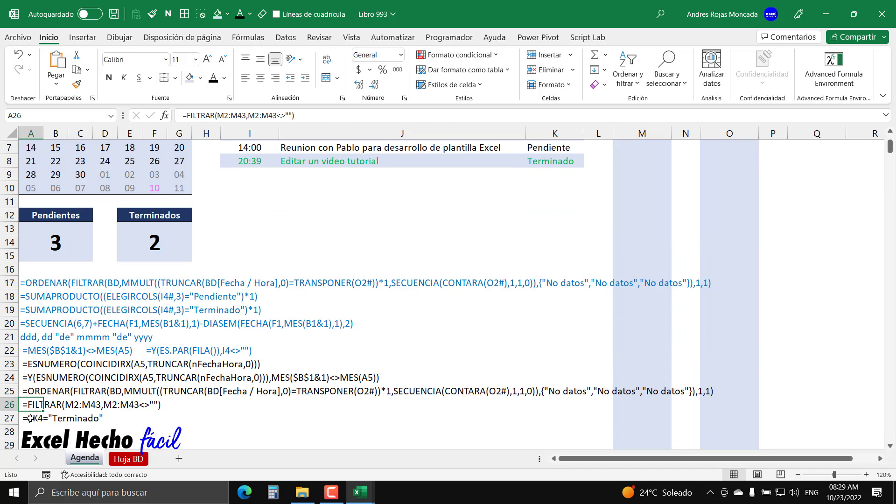
click(30, 419)
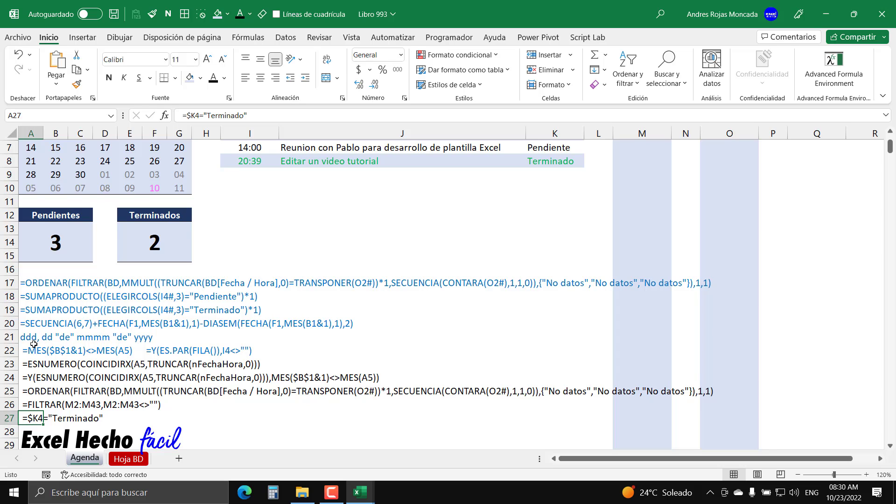
Color the A17 formula note red and the A25 formula note green
click(32, 283)
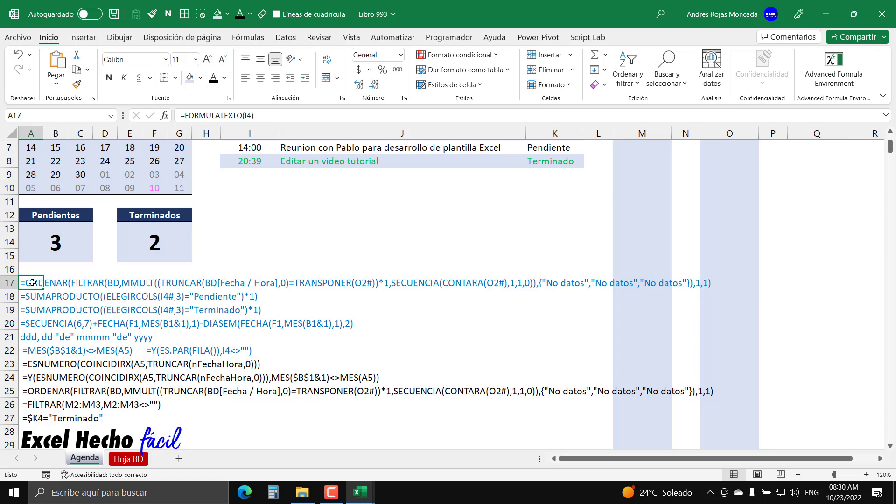
click(225, 78)
click(228, 205)
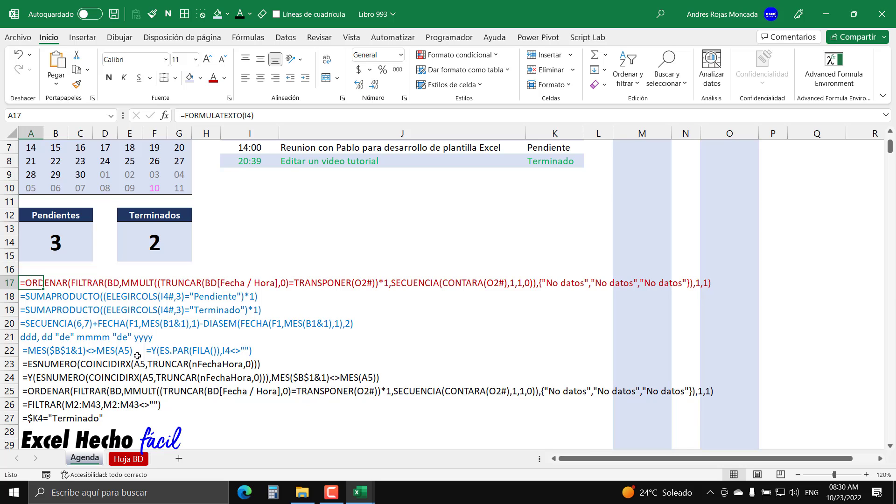
click(37, 391)
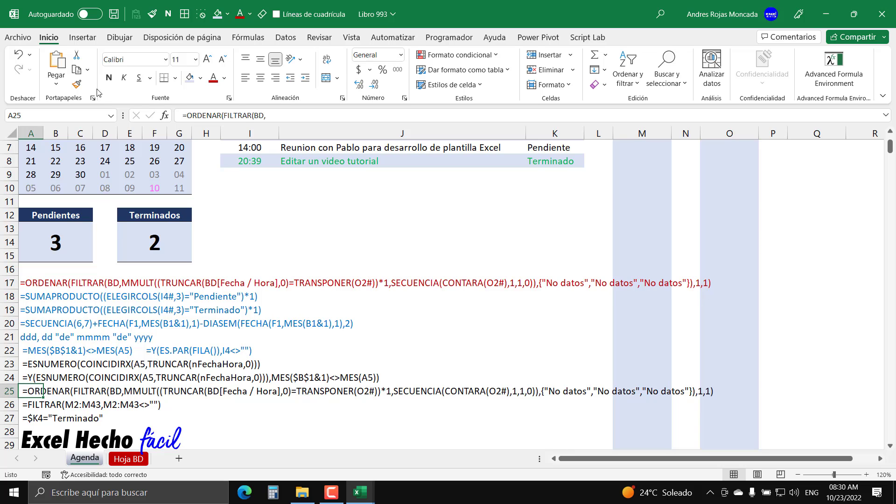
click(224, 77)
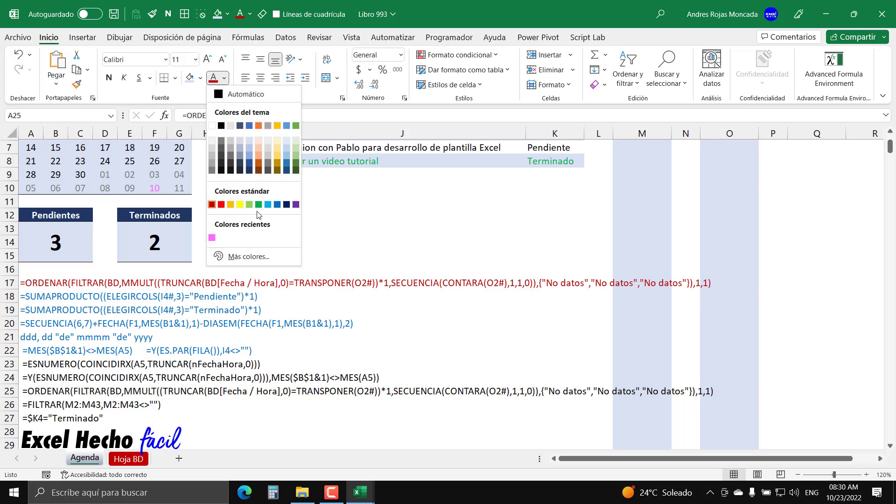
click(255, 201)
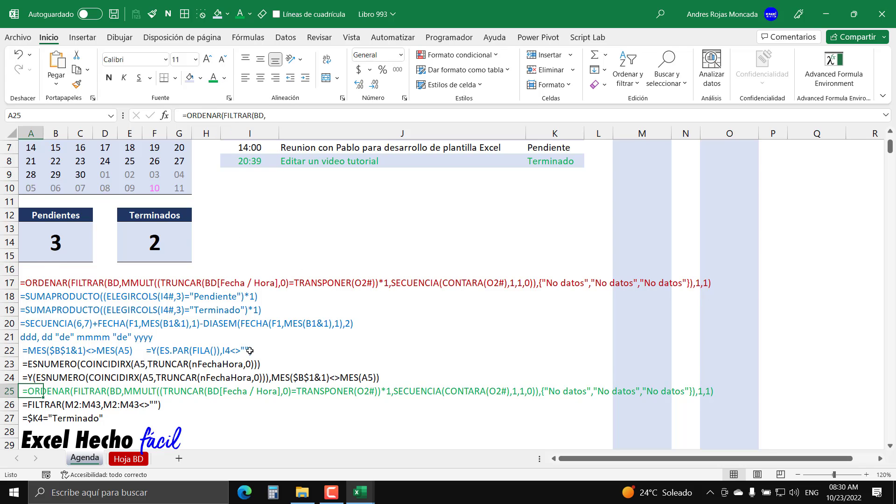
Check helper columns M to O and briefly view the sheet's VBA code
scroll(251, 351, up, 2)
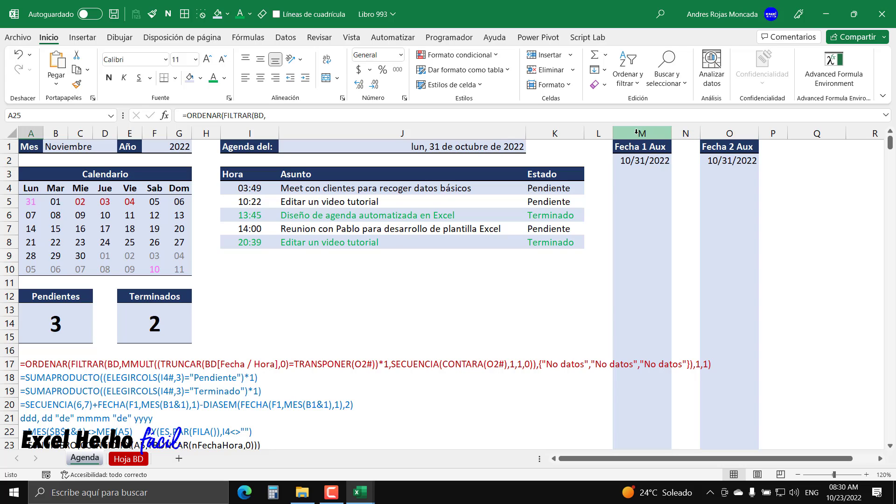
drag(633, 131, 733, 133)
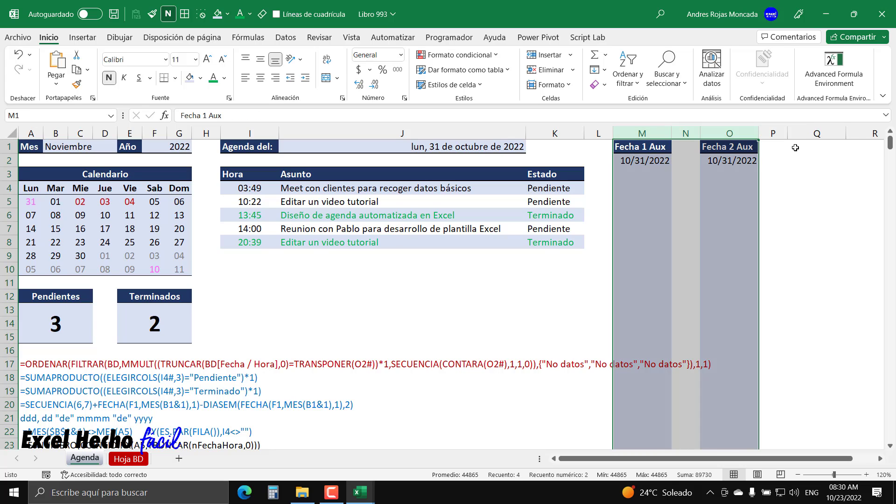
click(796, 148)
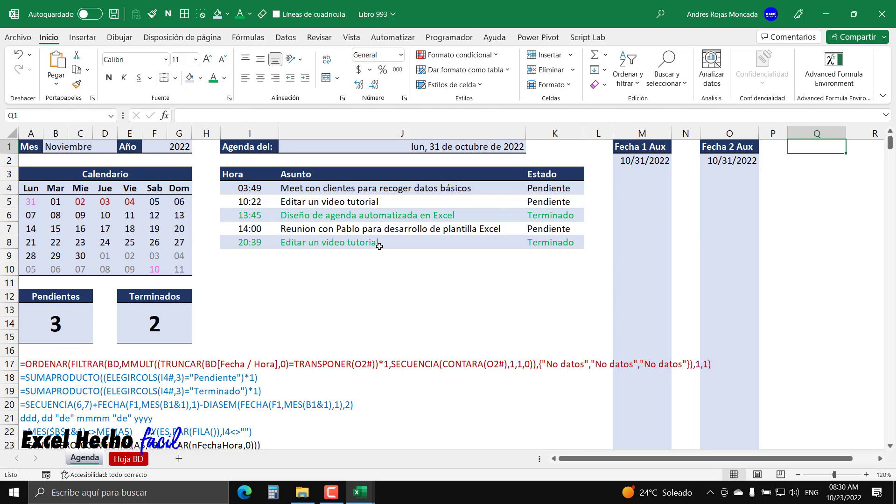
key(alt+F11)
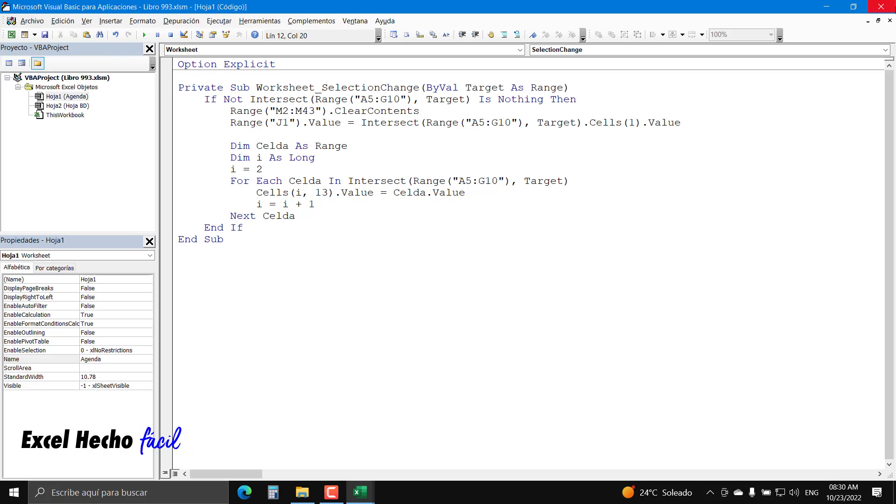
key(alt+F11)
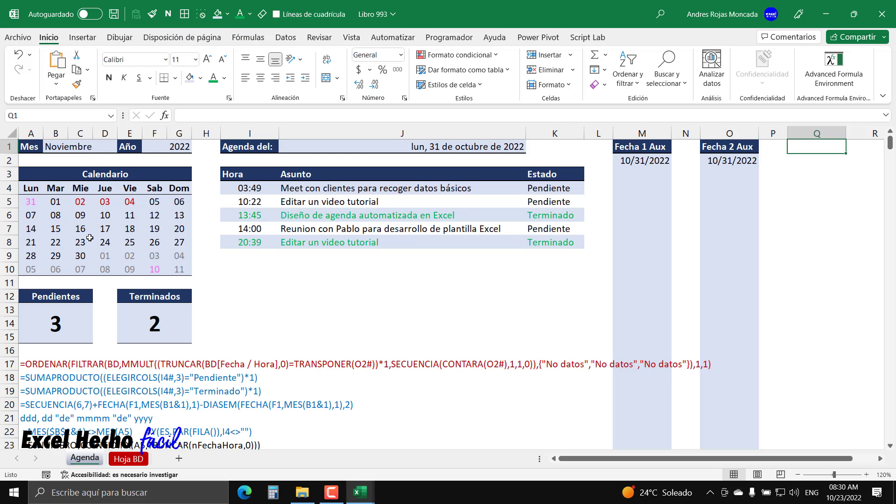
Select 31 October, 2–4 November and 10 December in the calendar, listing 7 pending tasks
drag(84, 201, 130, 202)
click(131, 225)
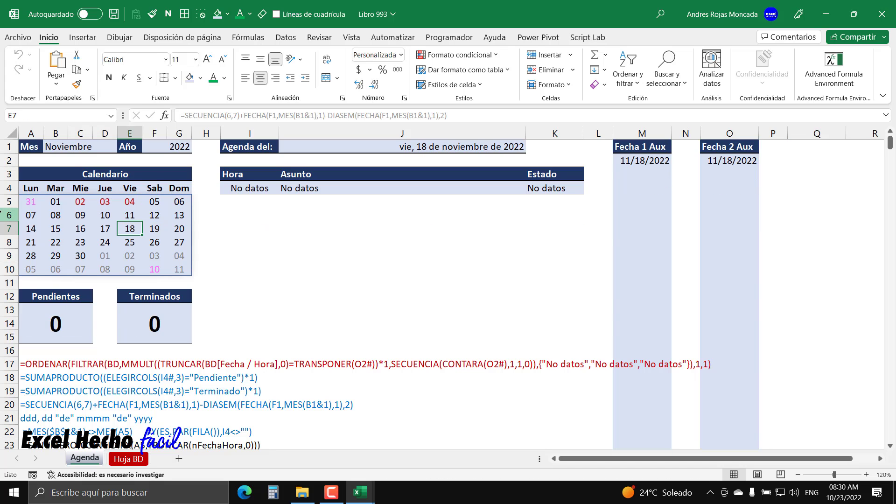
click(25, 202)
drag(81, 202, 129, 202)
ctrl+click(161, 272)
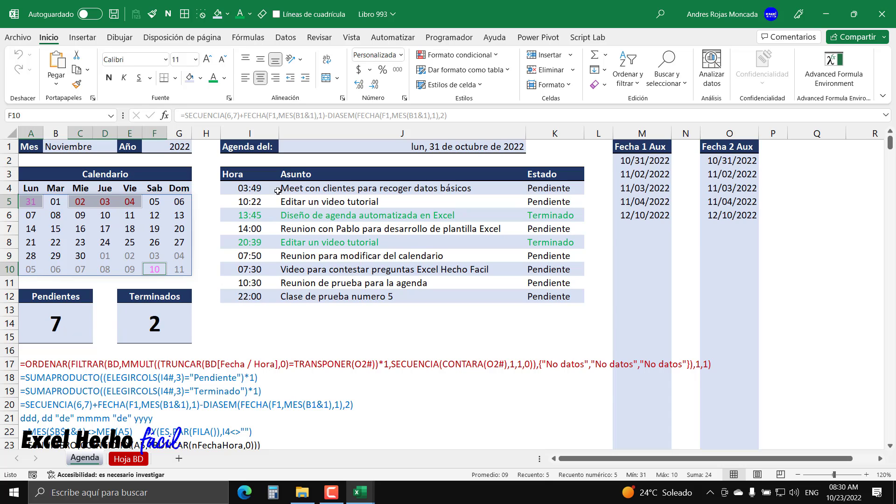